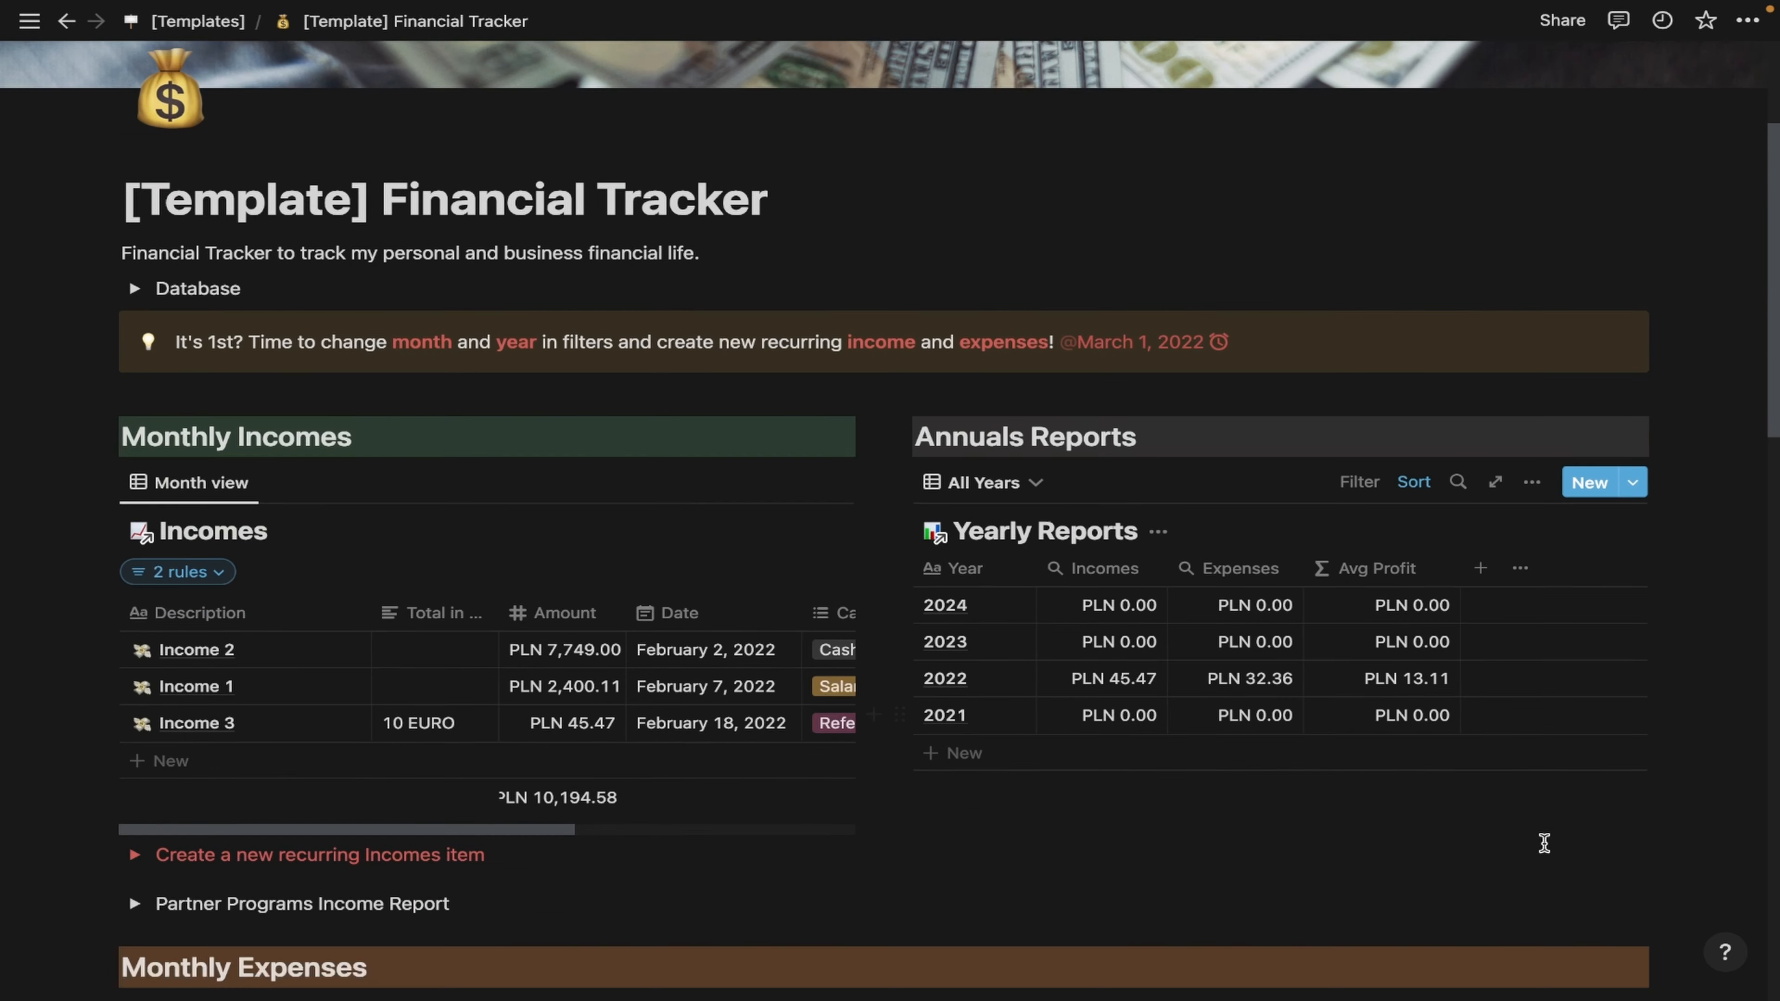
Look through the Financial Tracker's sections, from Monthly Incomes and Yearly Reports down to Loans / Installments.
scroll(1544, 843, "down", 10)
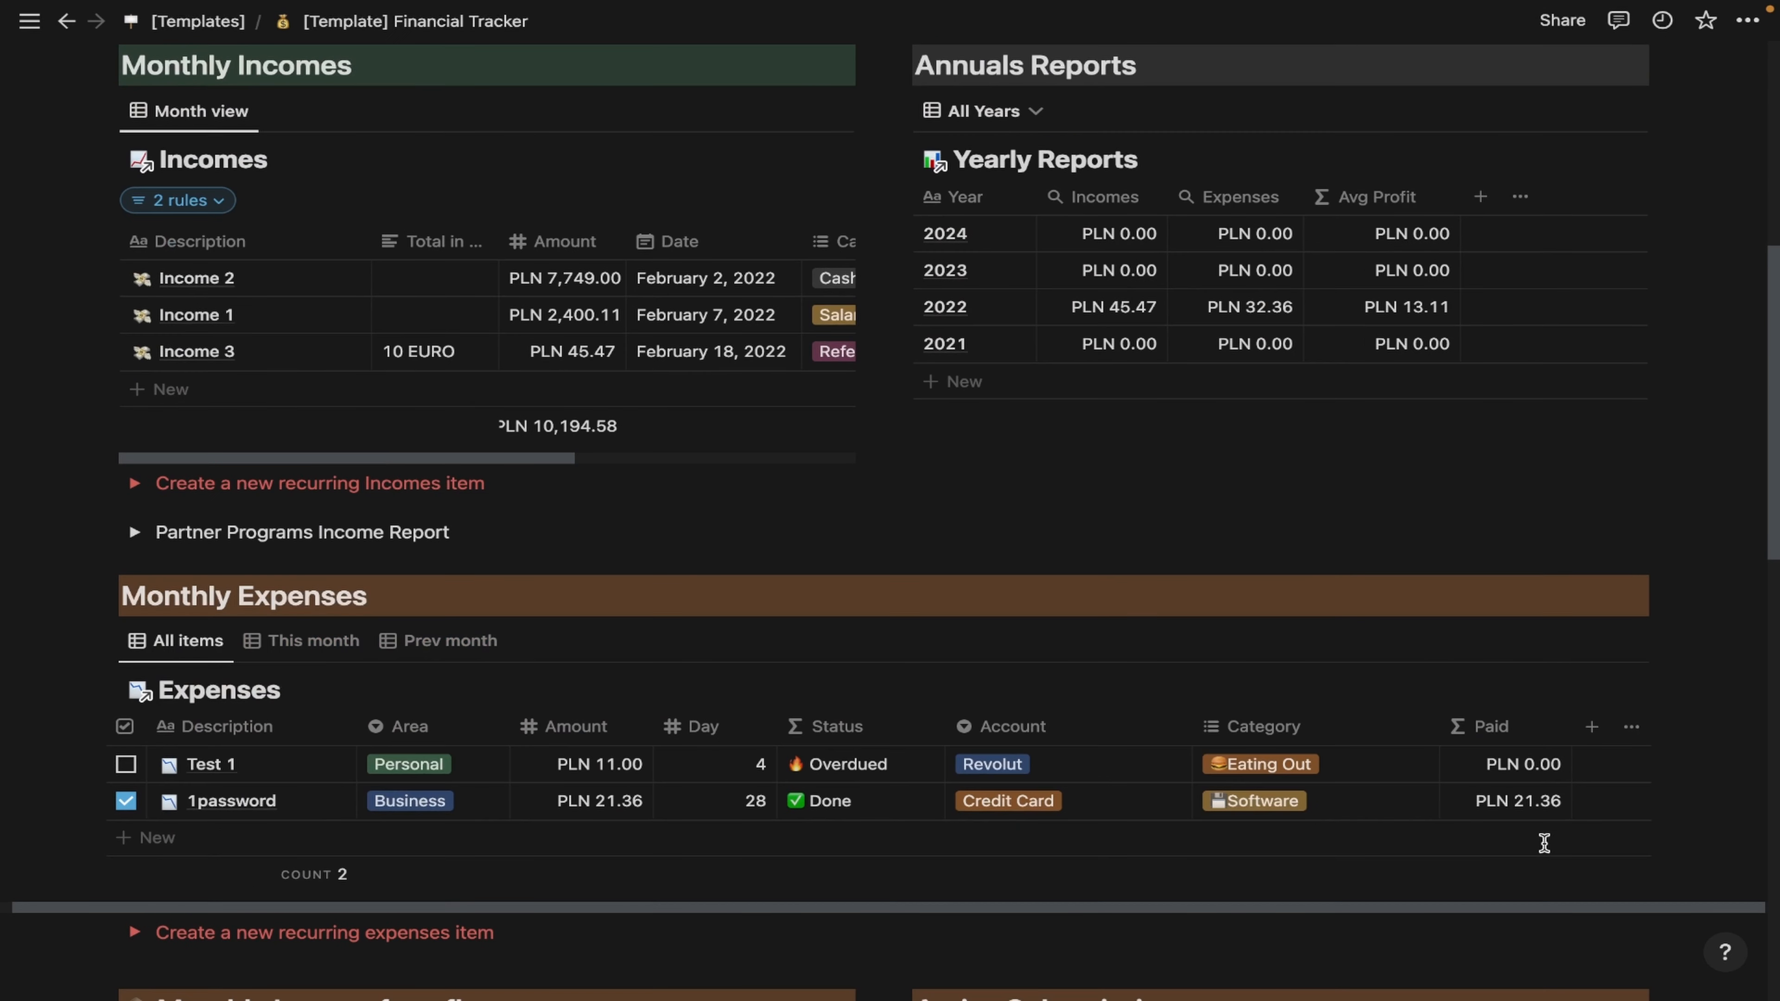
scroll(1543, 843, "down", 6)
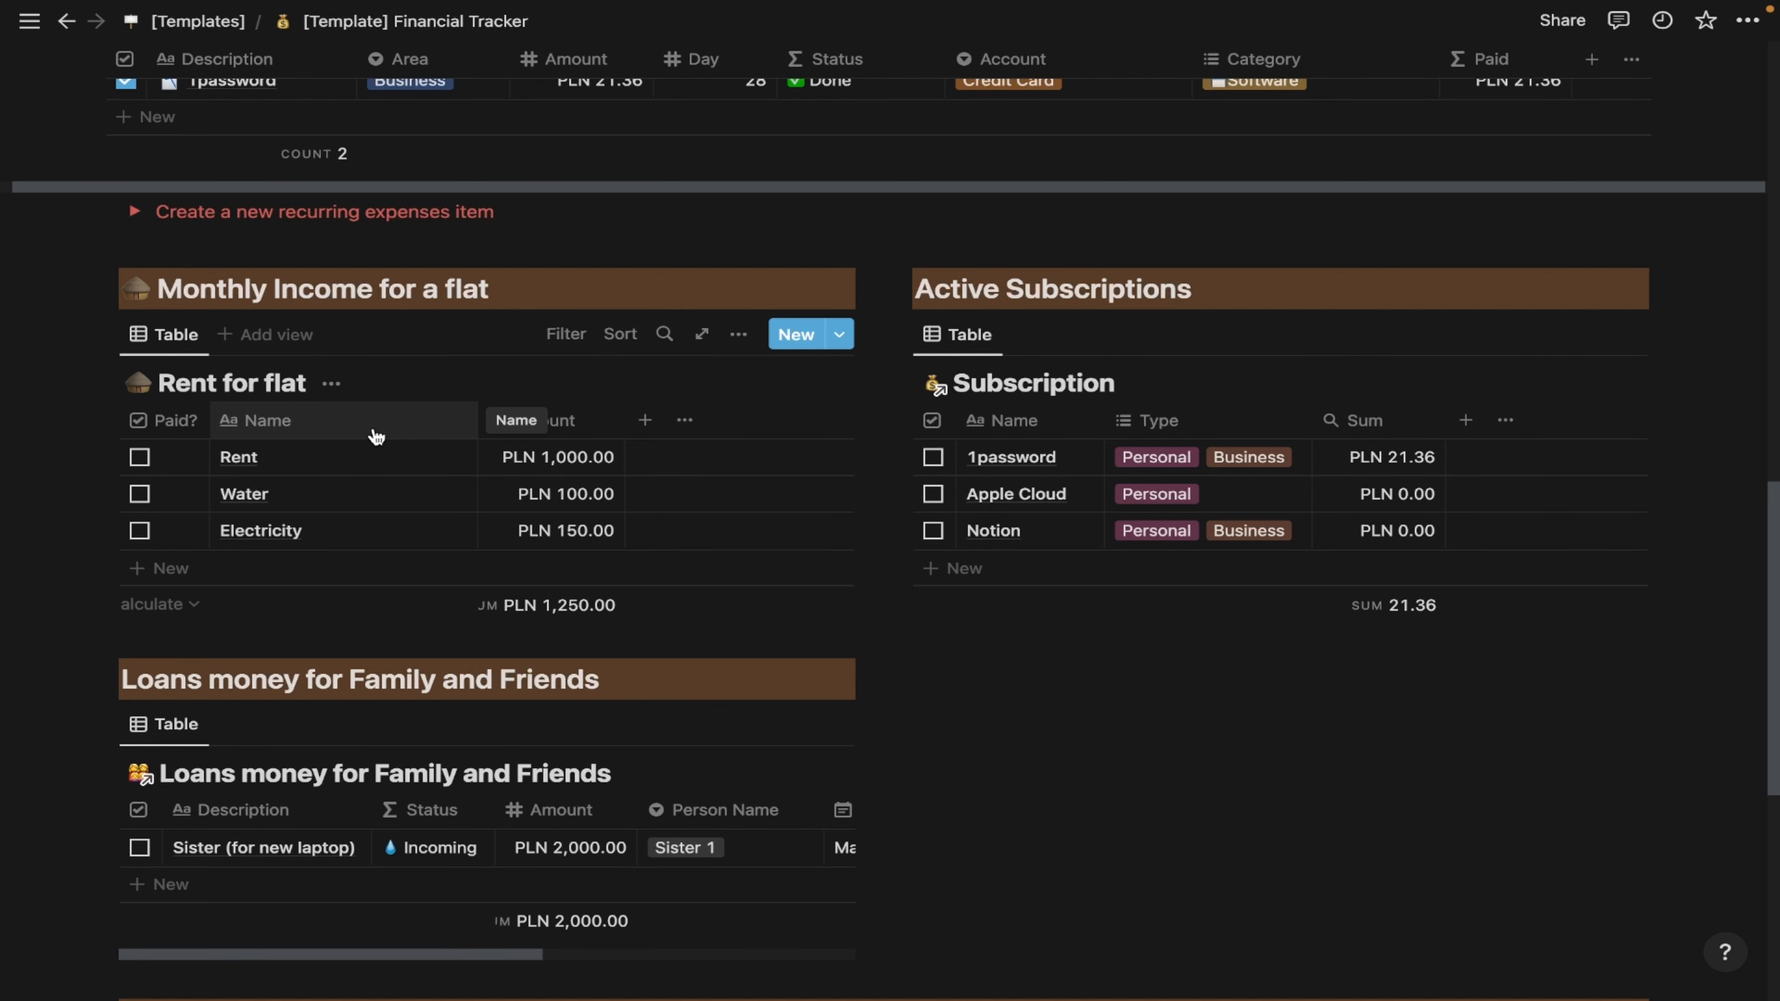
scroll(376, 436, "down", 5)
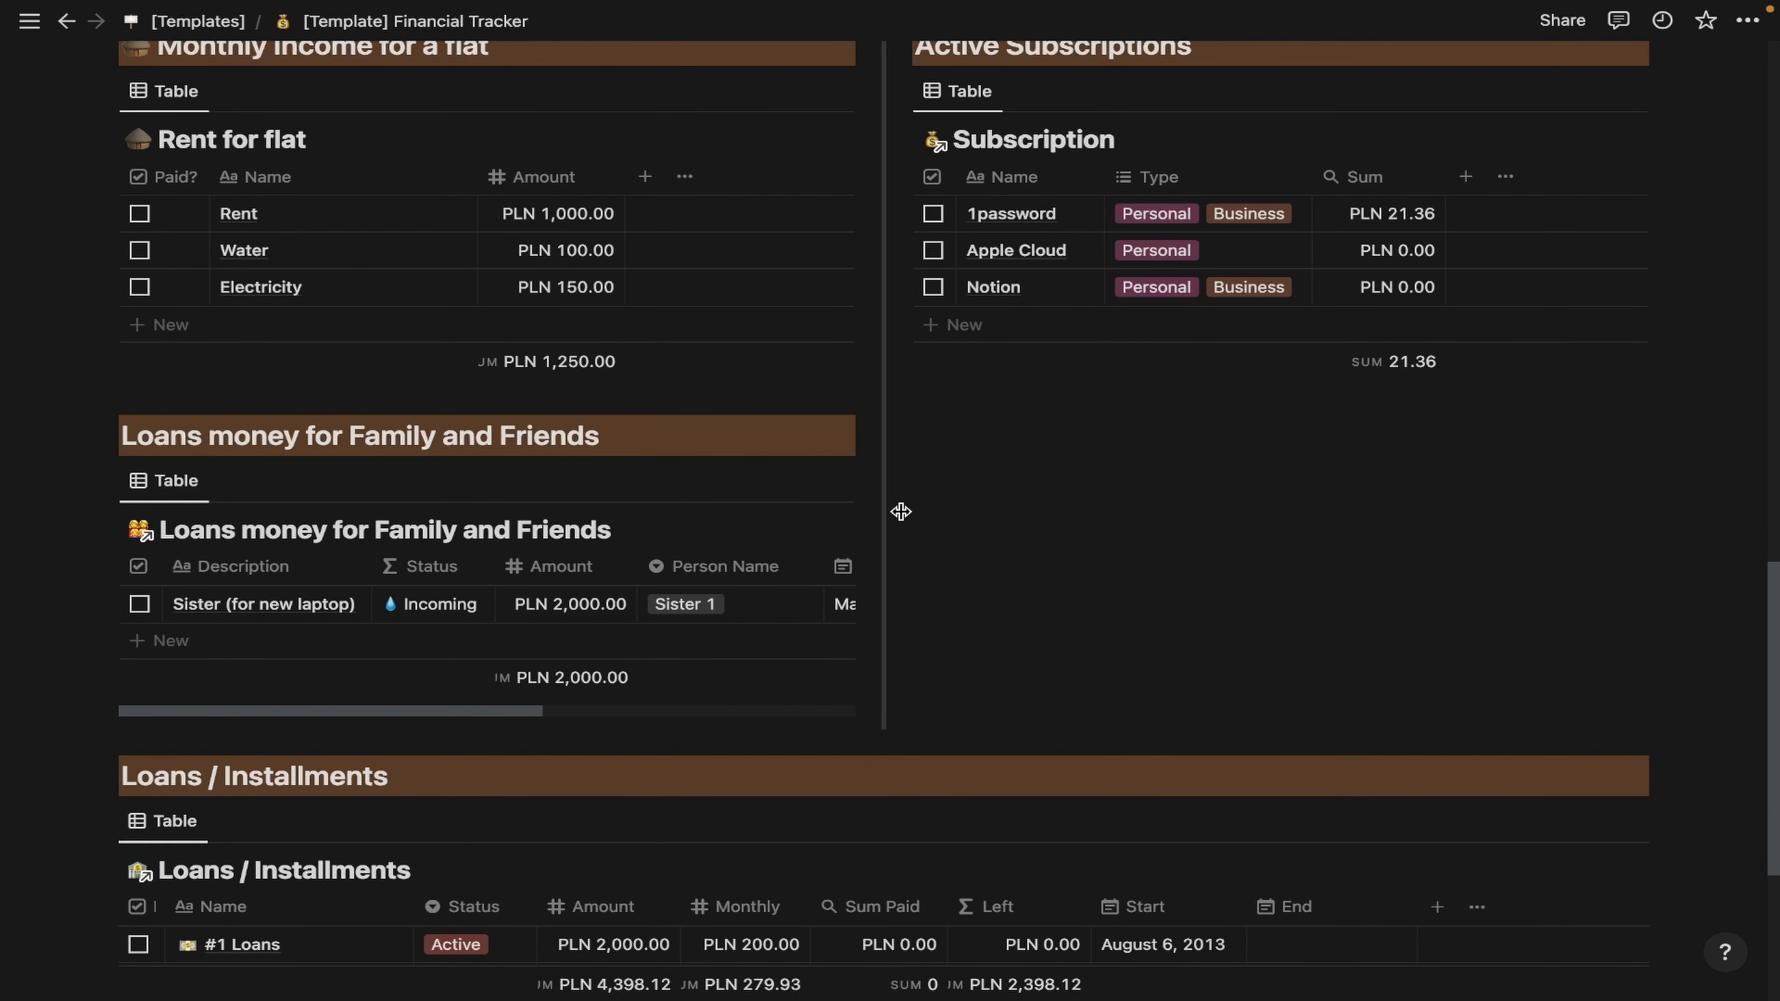
scroll(901, 510, "down", 1)
scroll(901, 510, "down", 1)
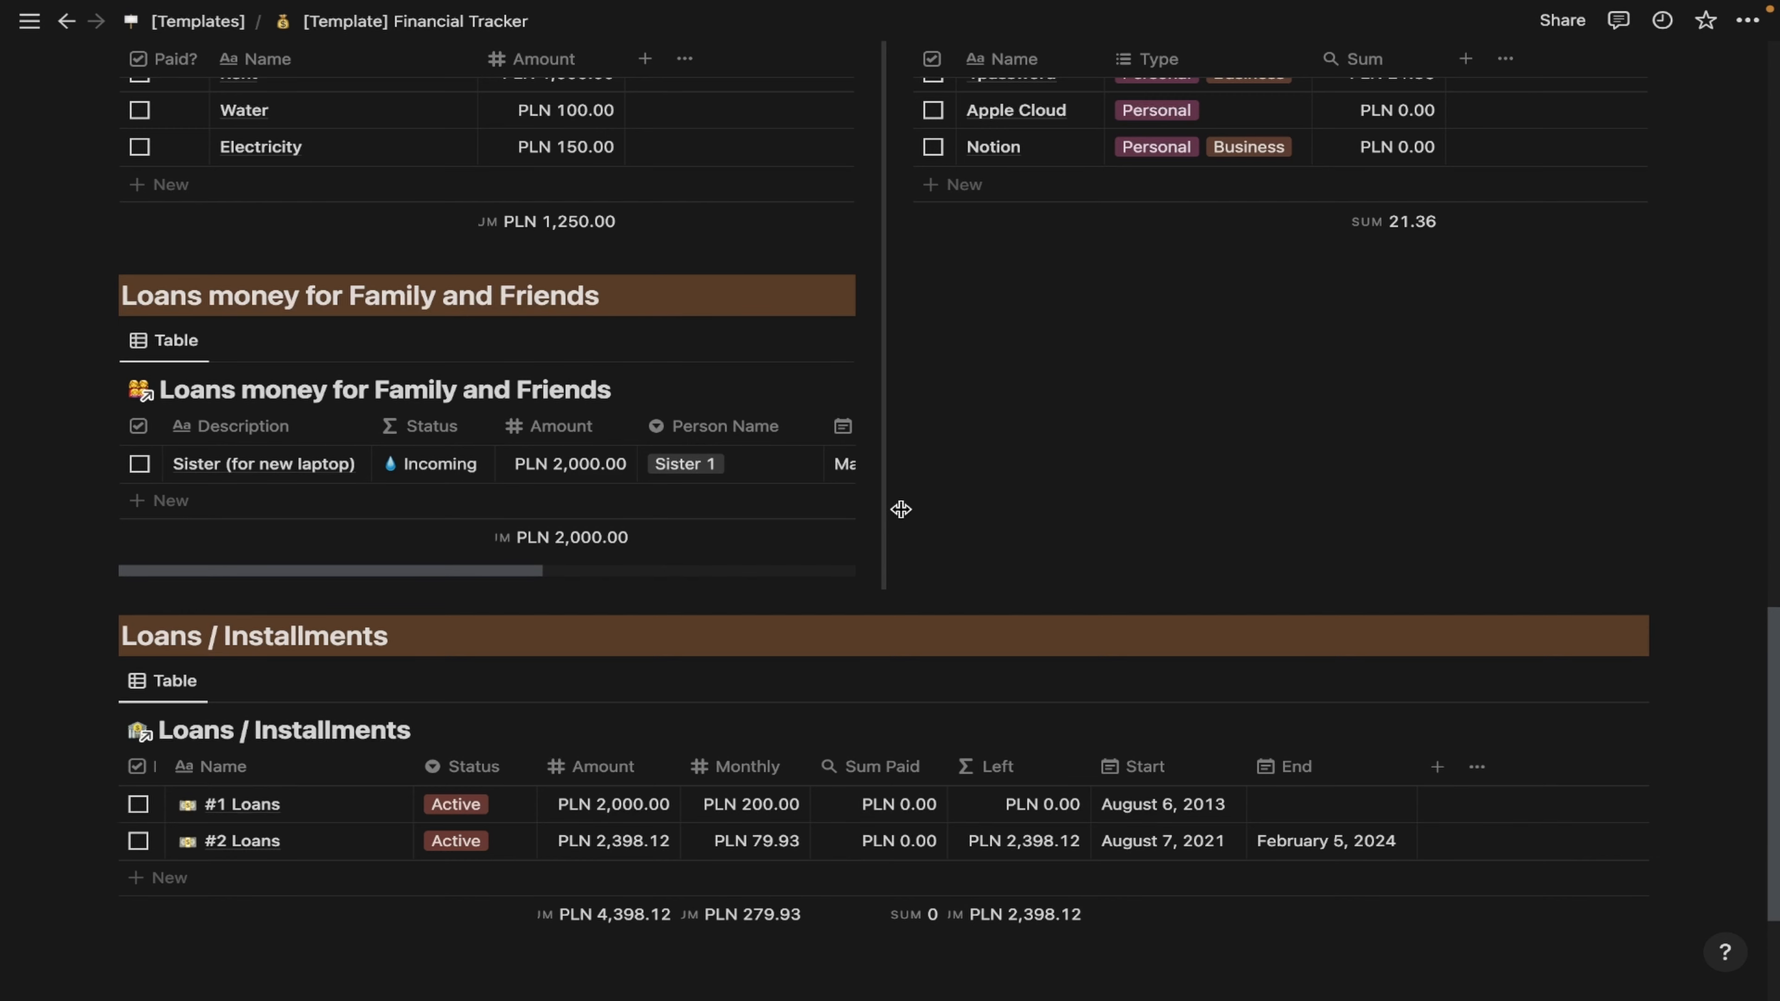
scroll(900, 509, "up", 12)
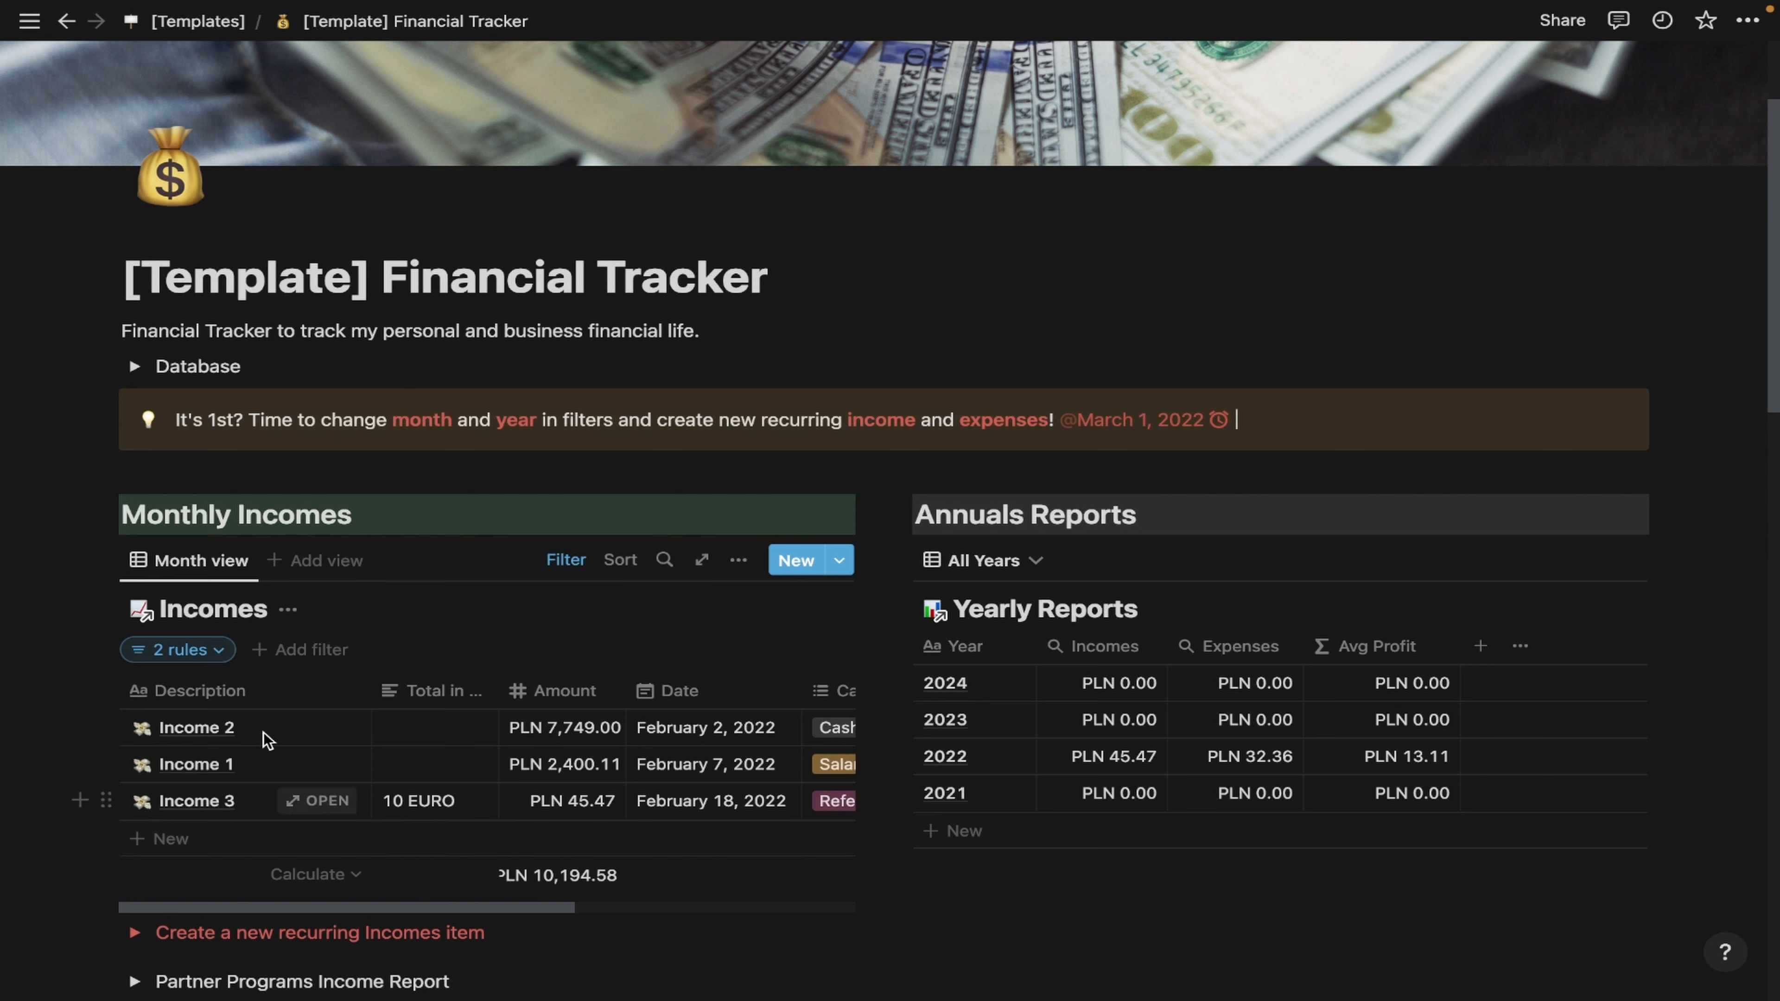
Change the Incomes table's Month filter so that only May is selected.
left_click(199, 652)
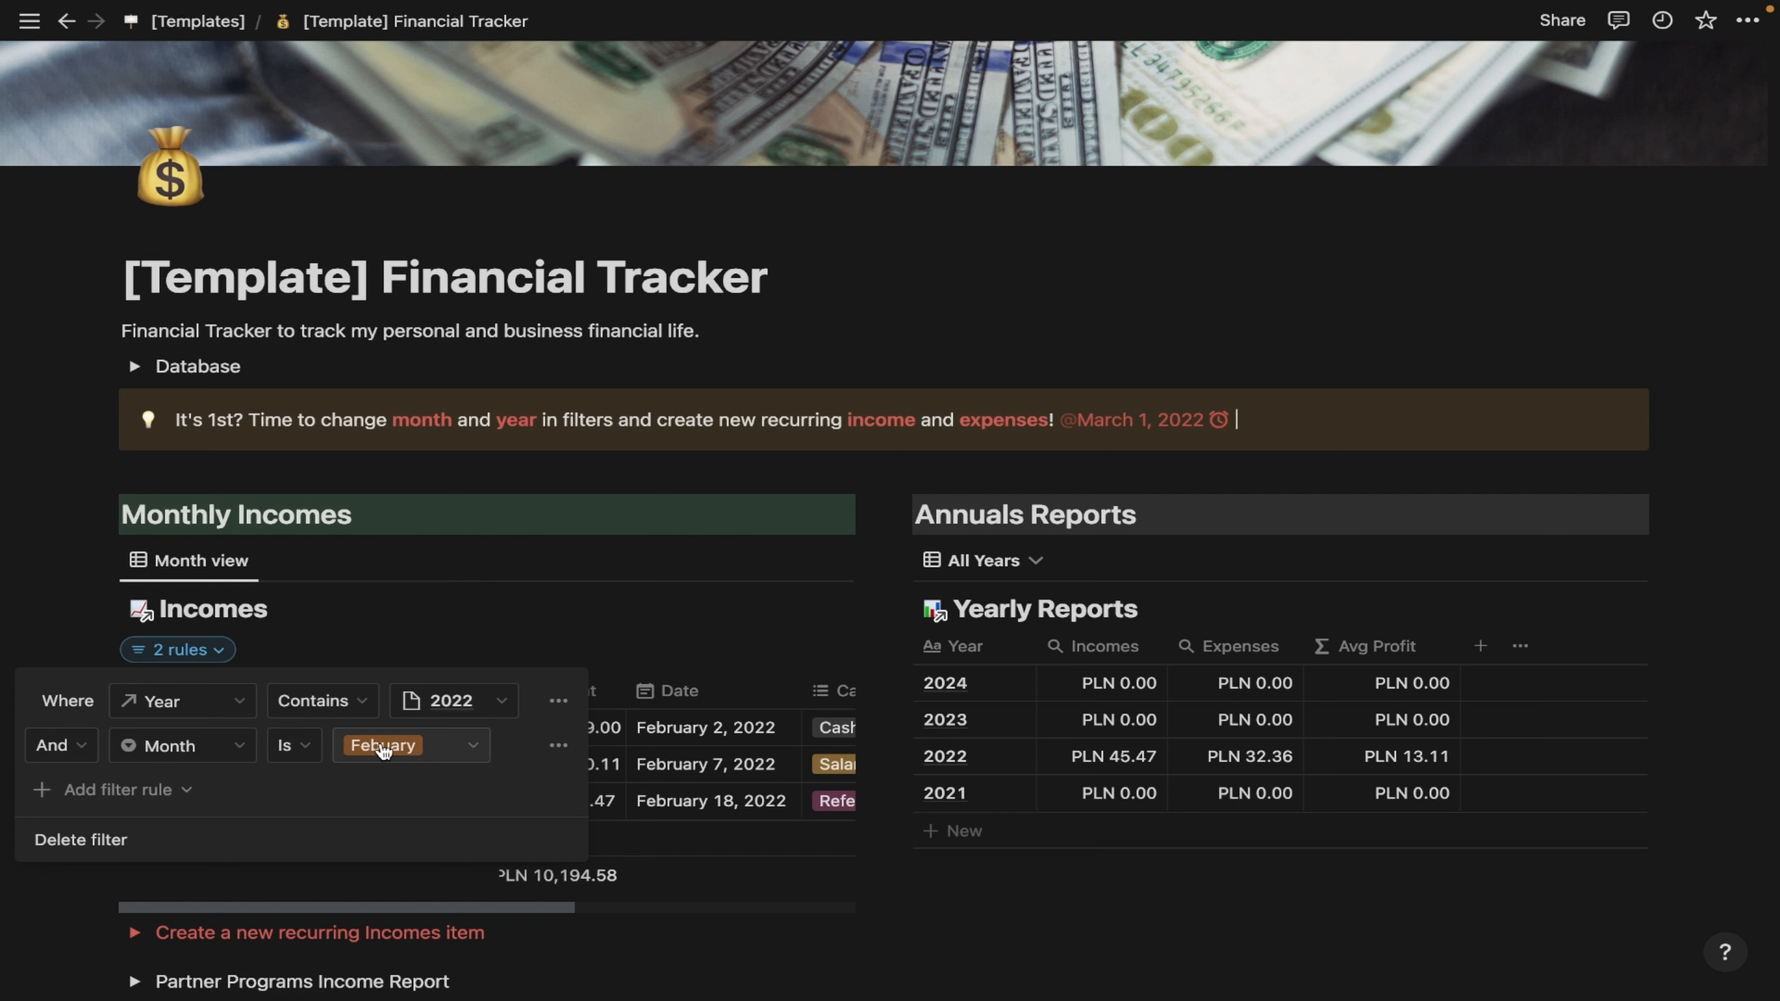
left_click(469, 749)
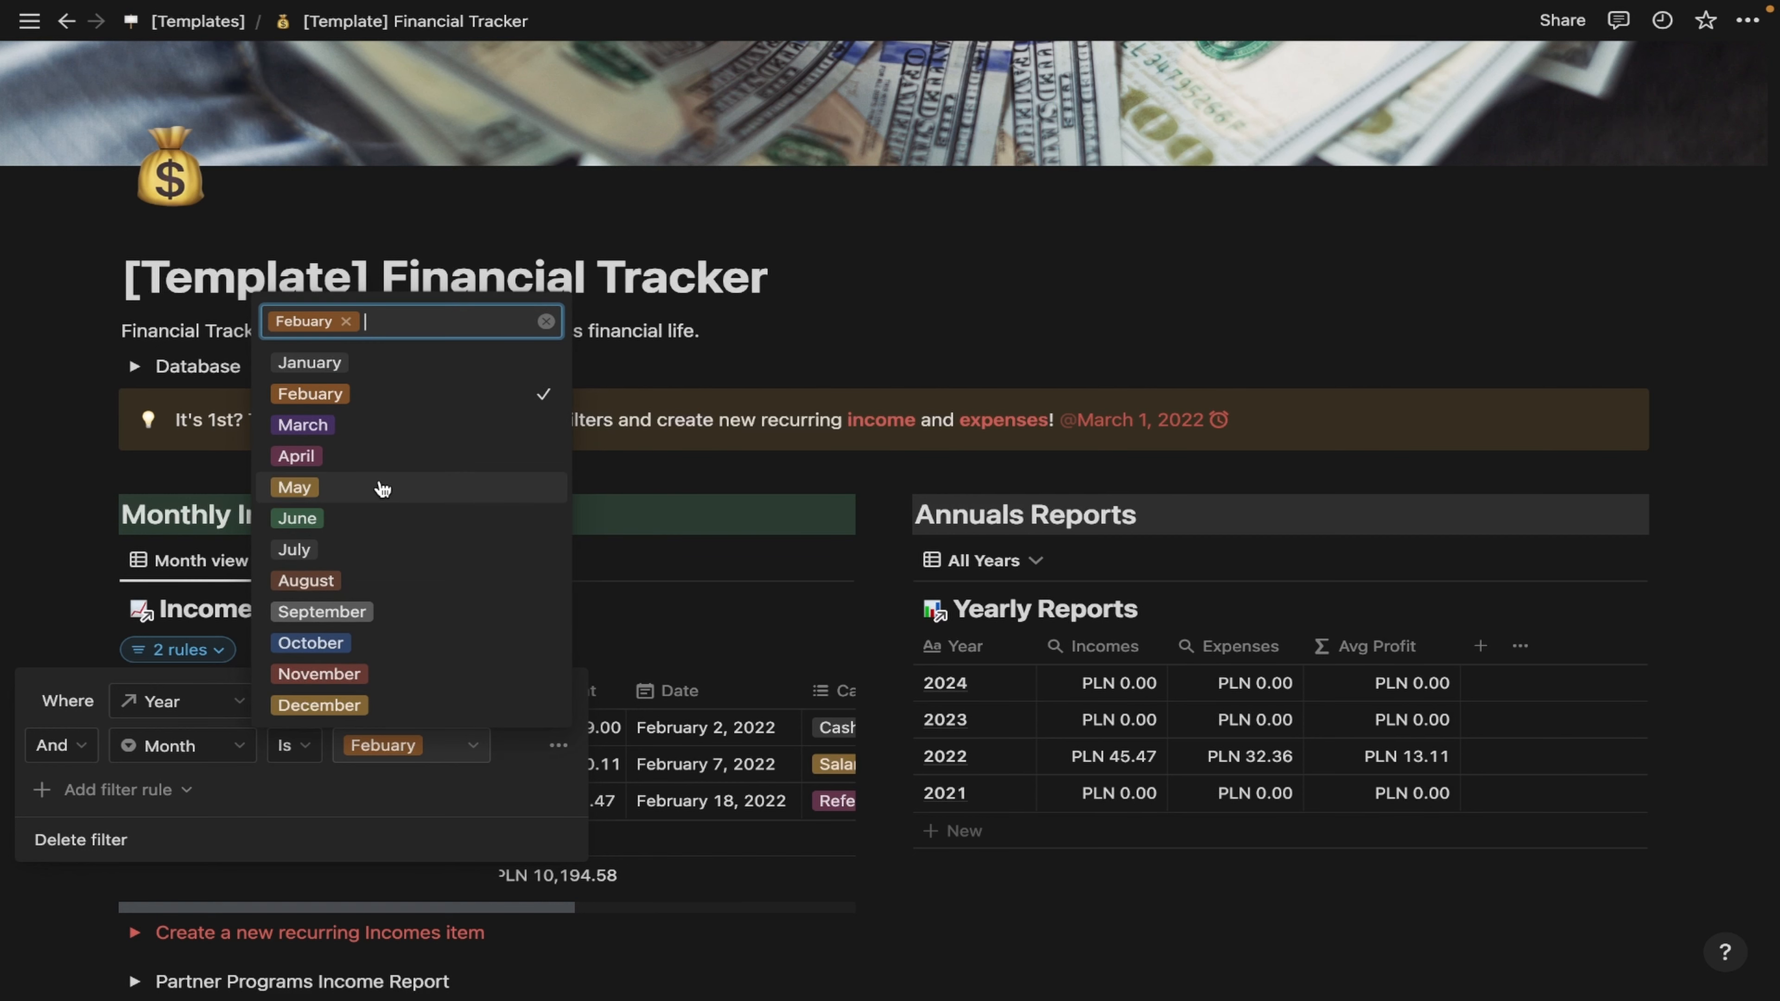
left_click(382, 487)
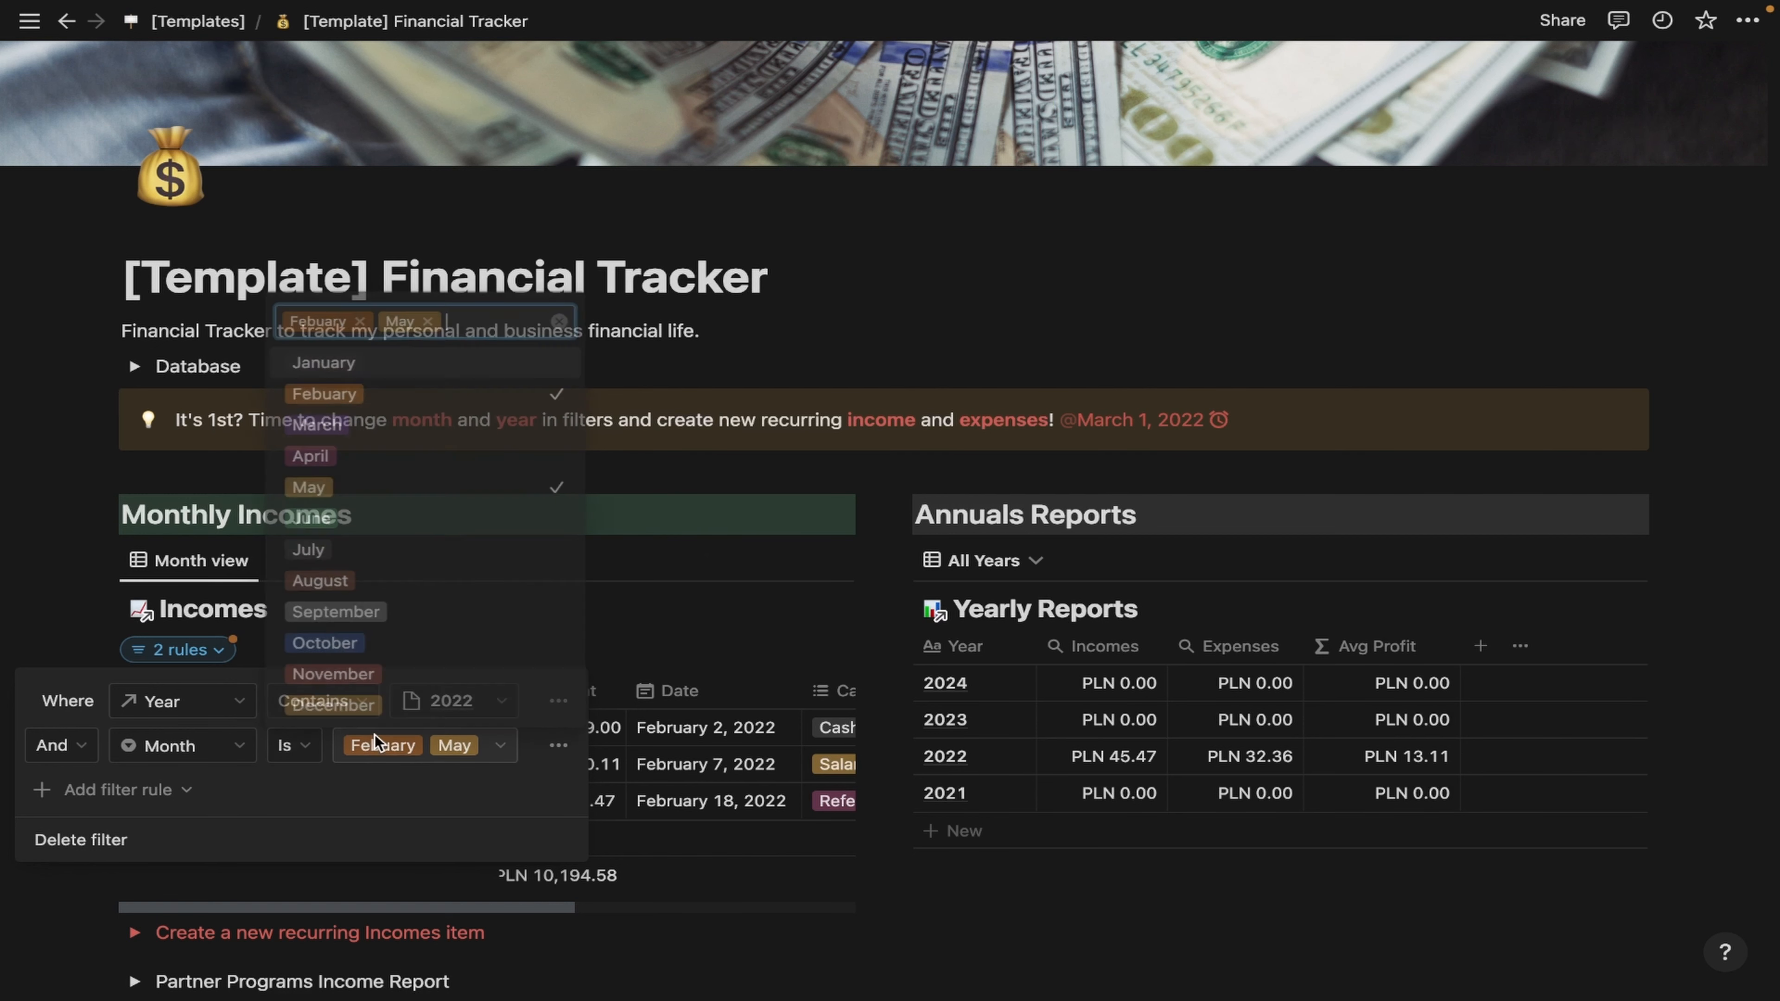
left_click(458, 394)
left_click(783, 657)
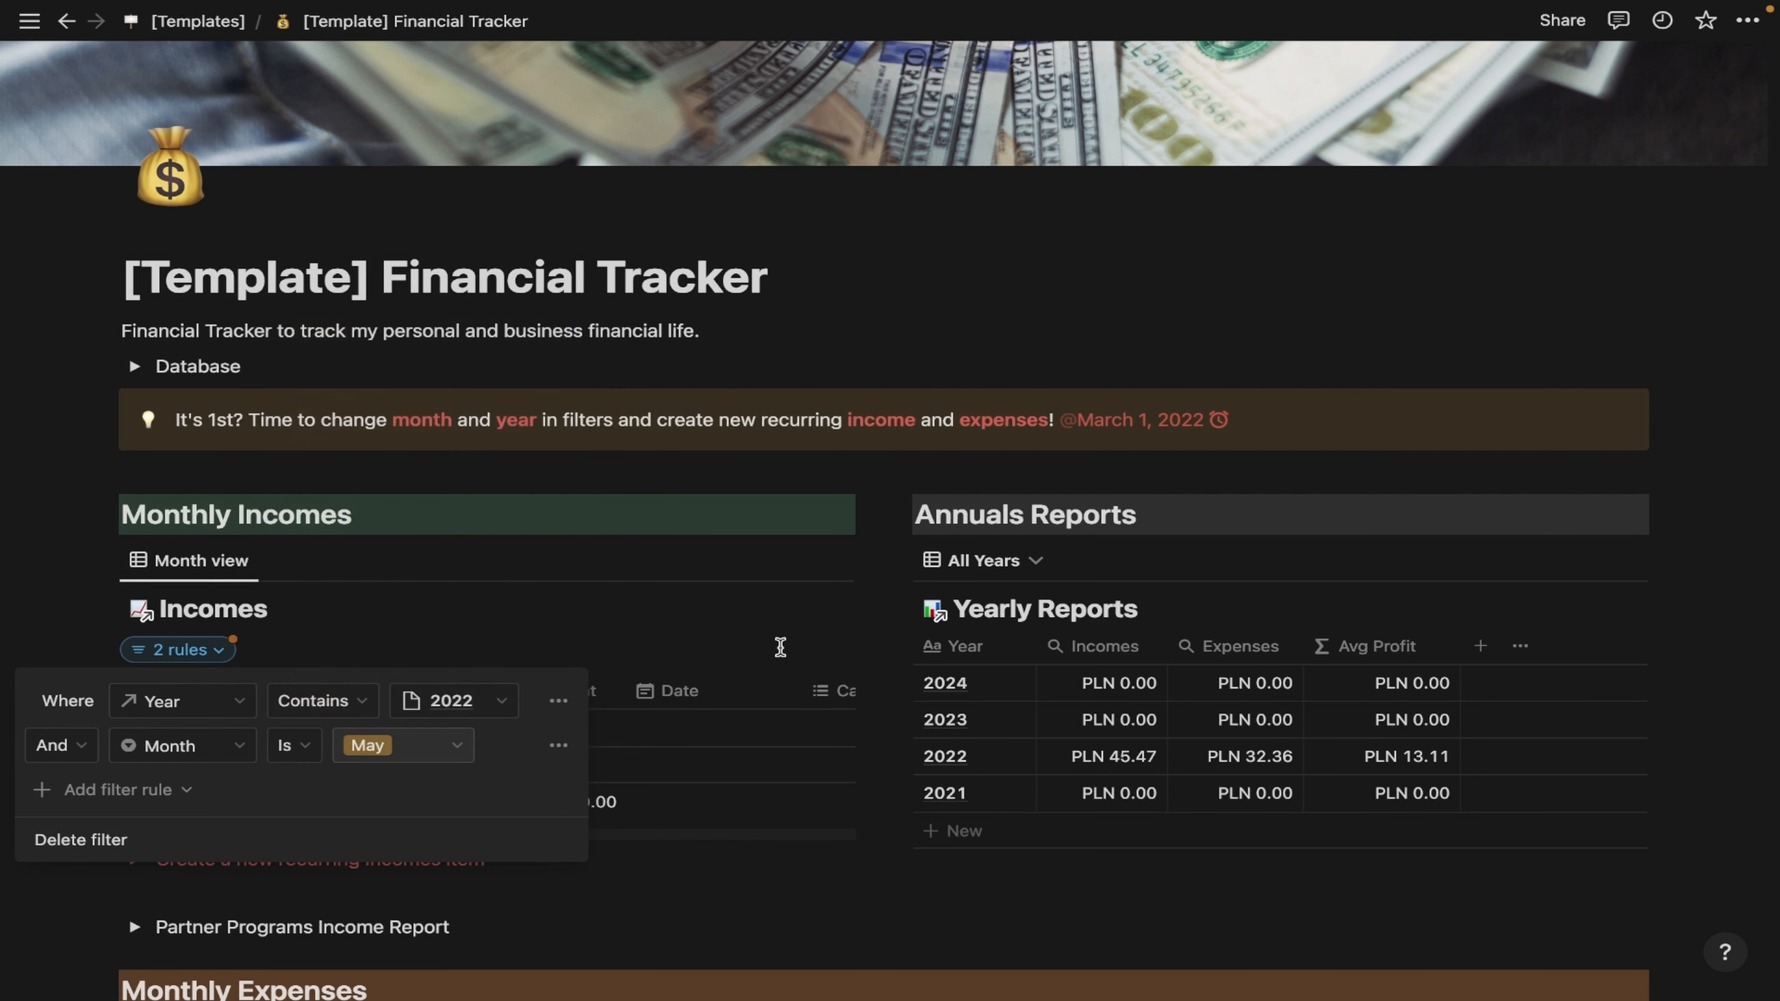
left_click(782, 657)
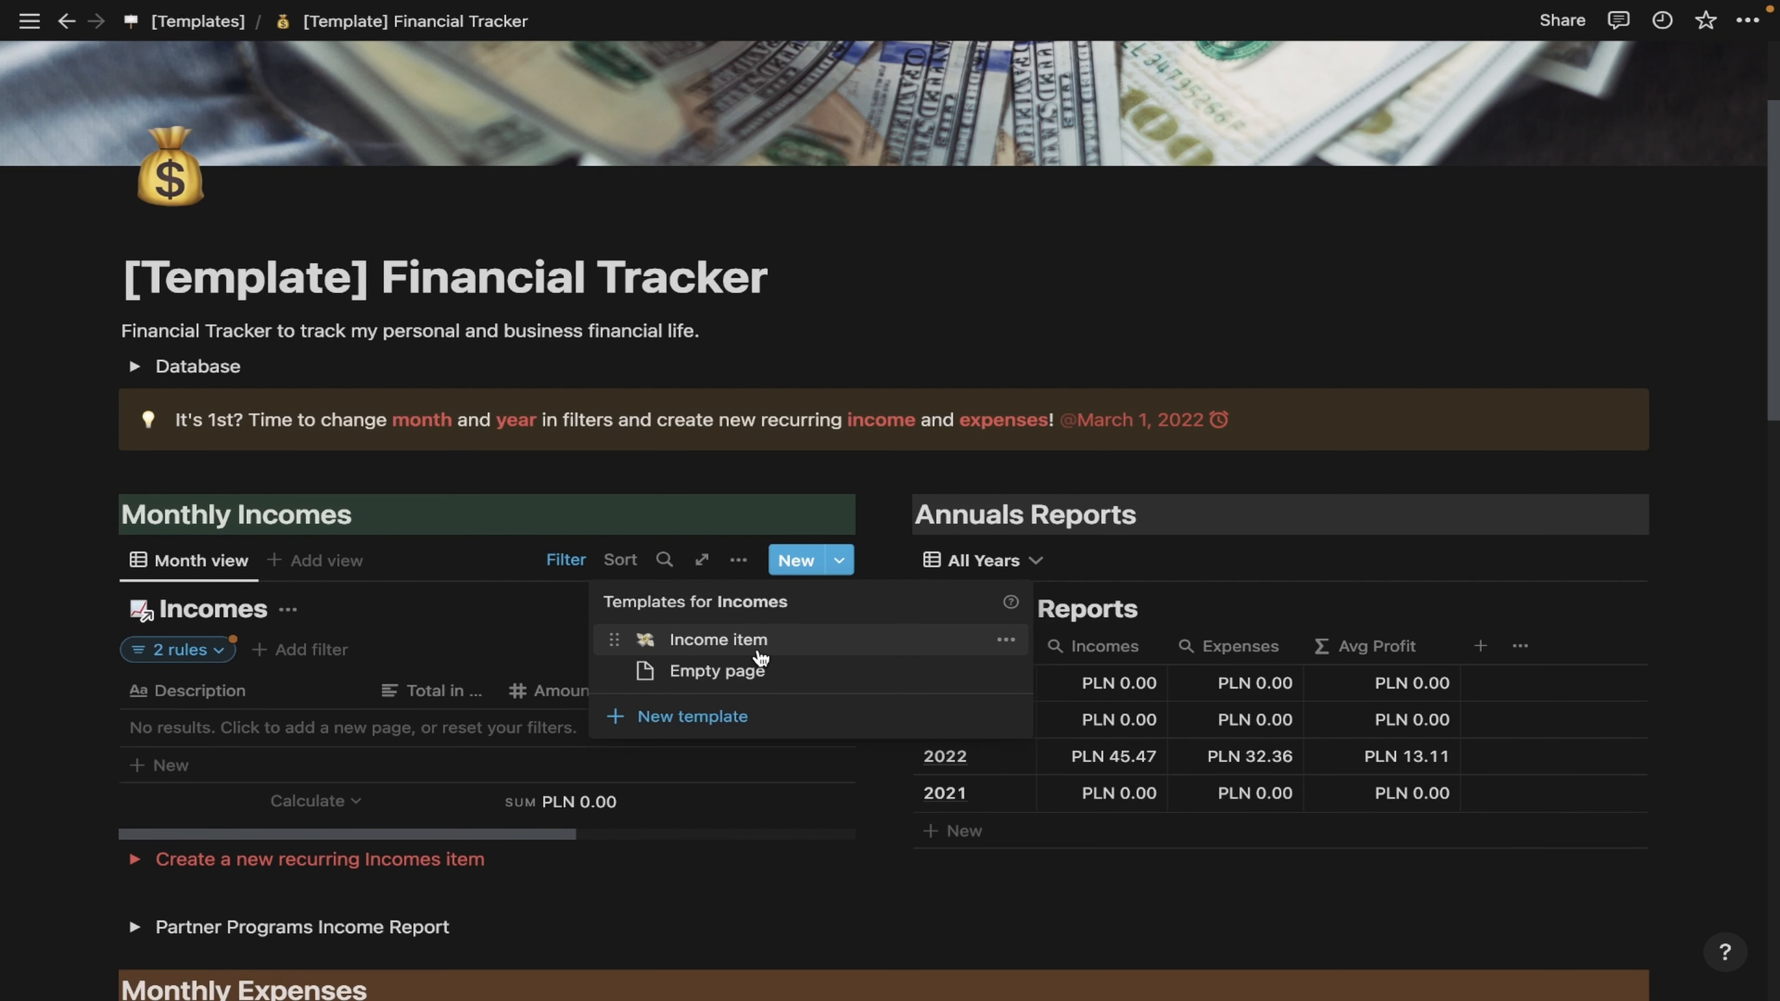
Create an income from the Income item template, title it Salary and enter 10 EUR as its total in original currency.
left_click(760, 657)
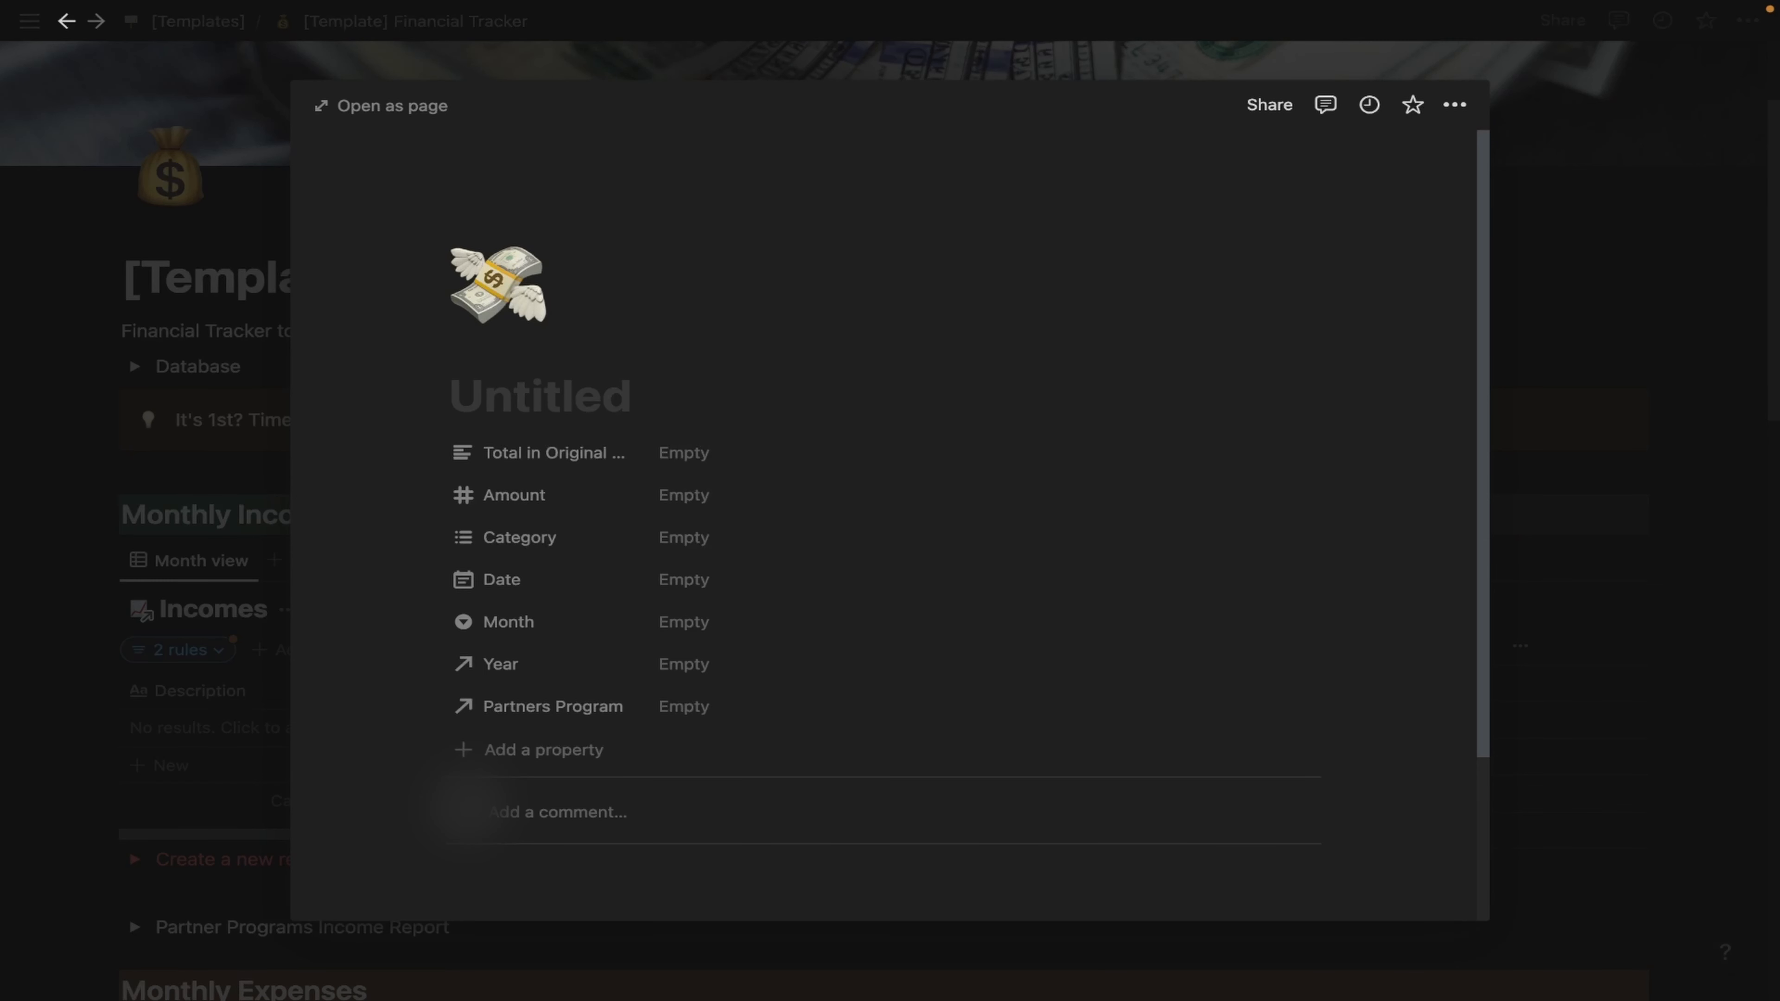
type("Salary")
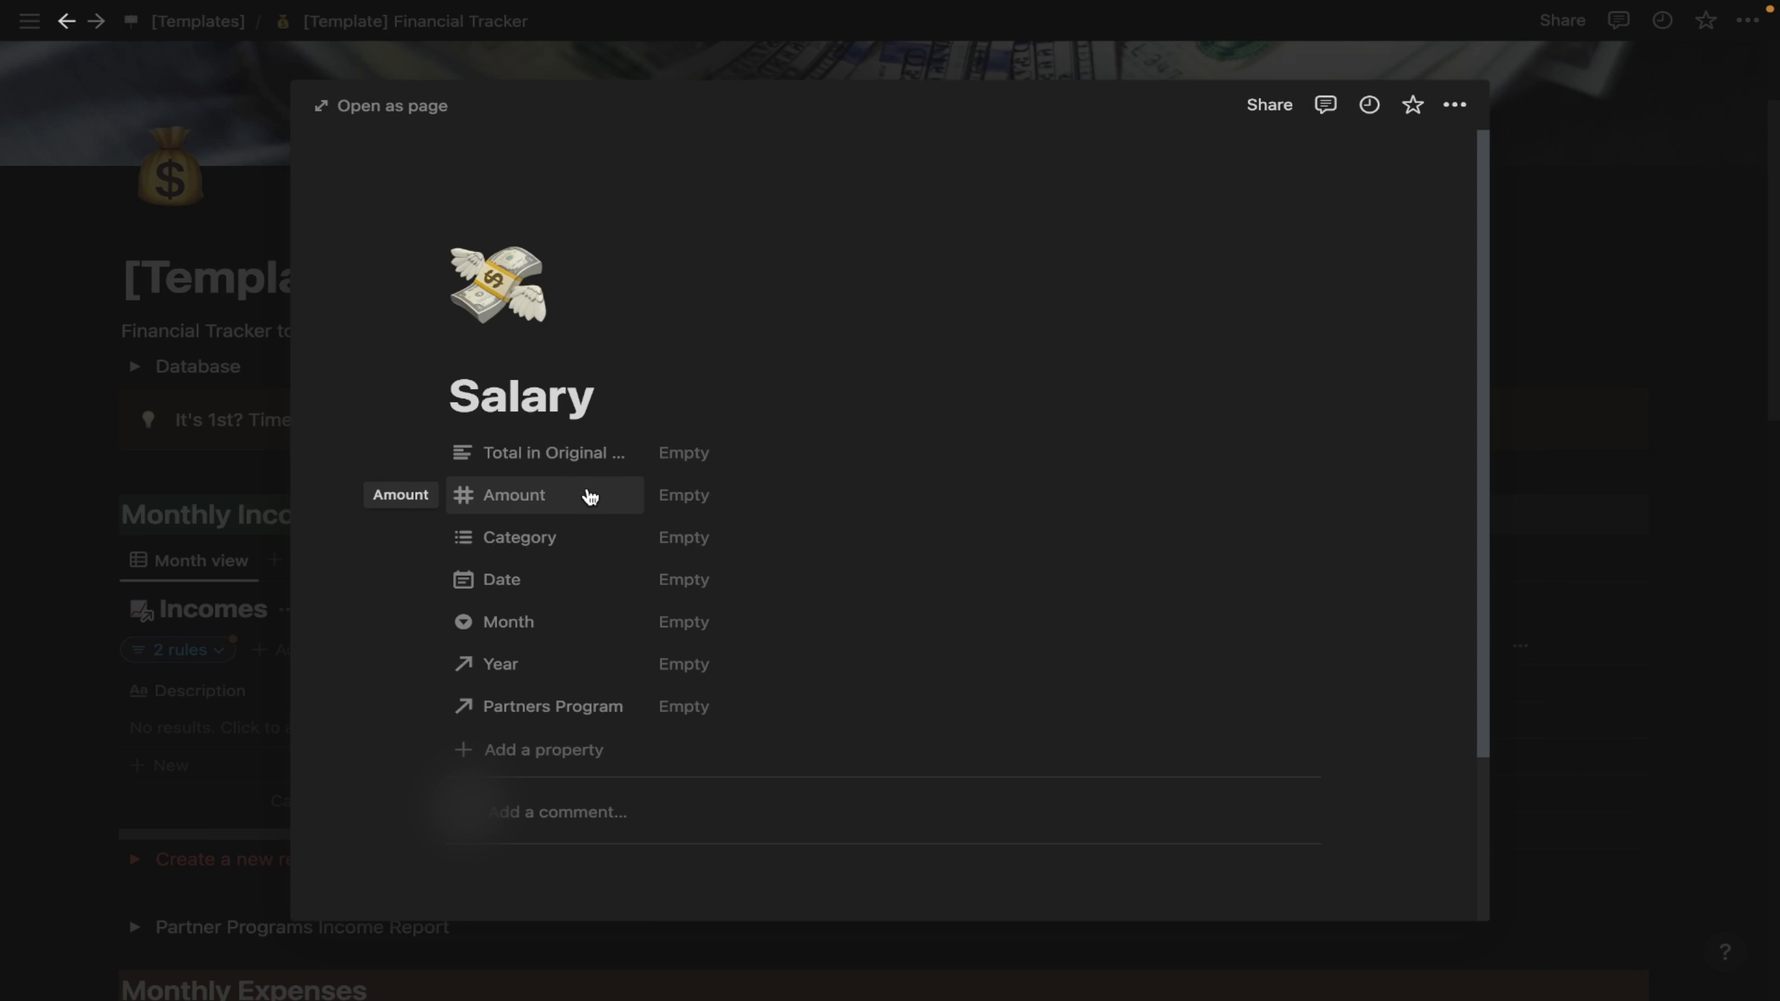
left_click(738, 460)
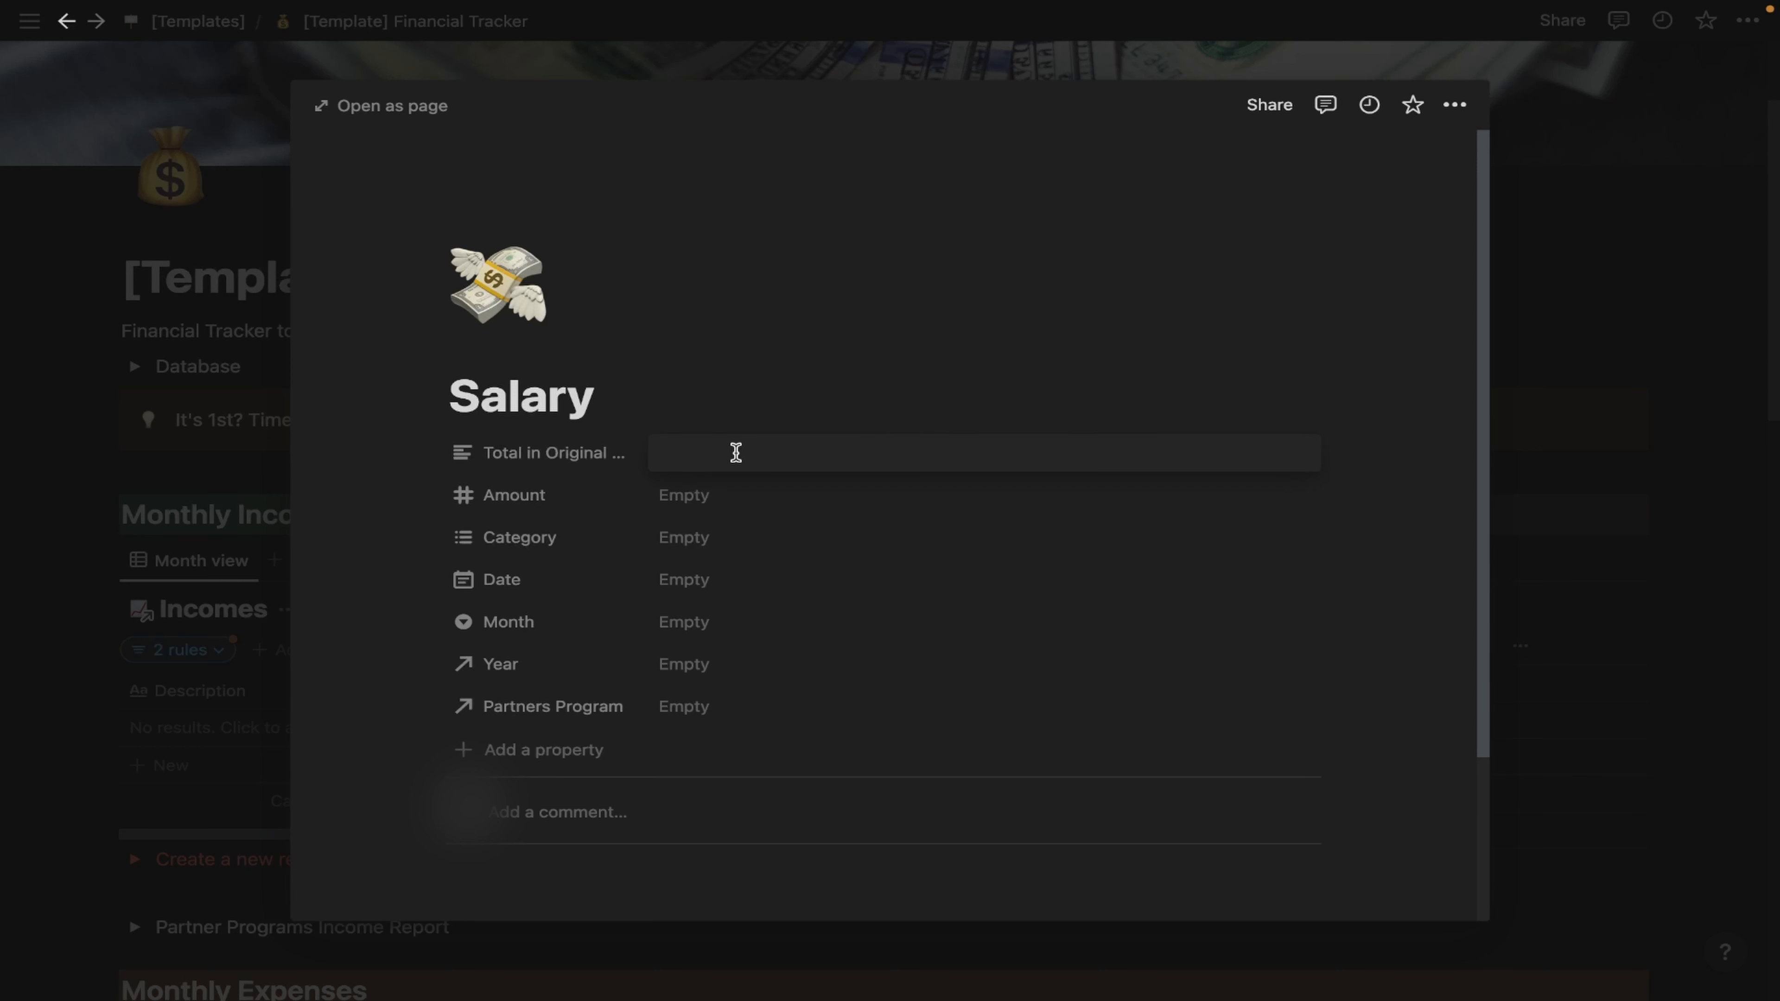
type("10 ")
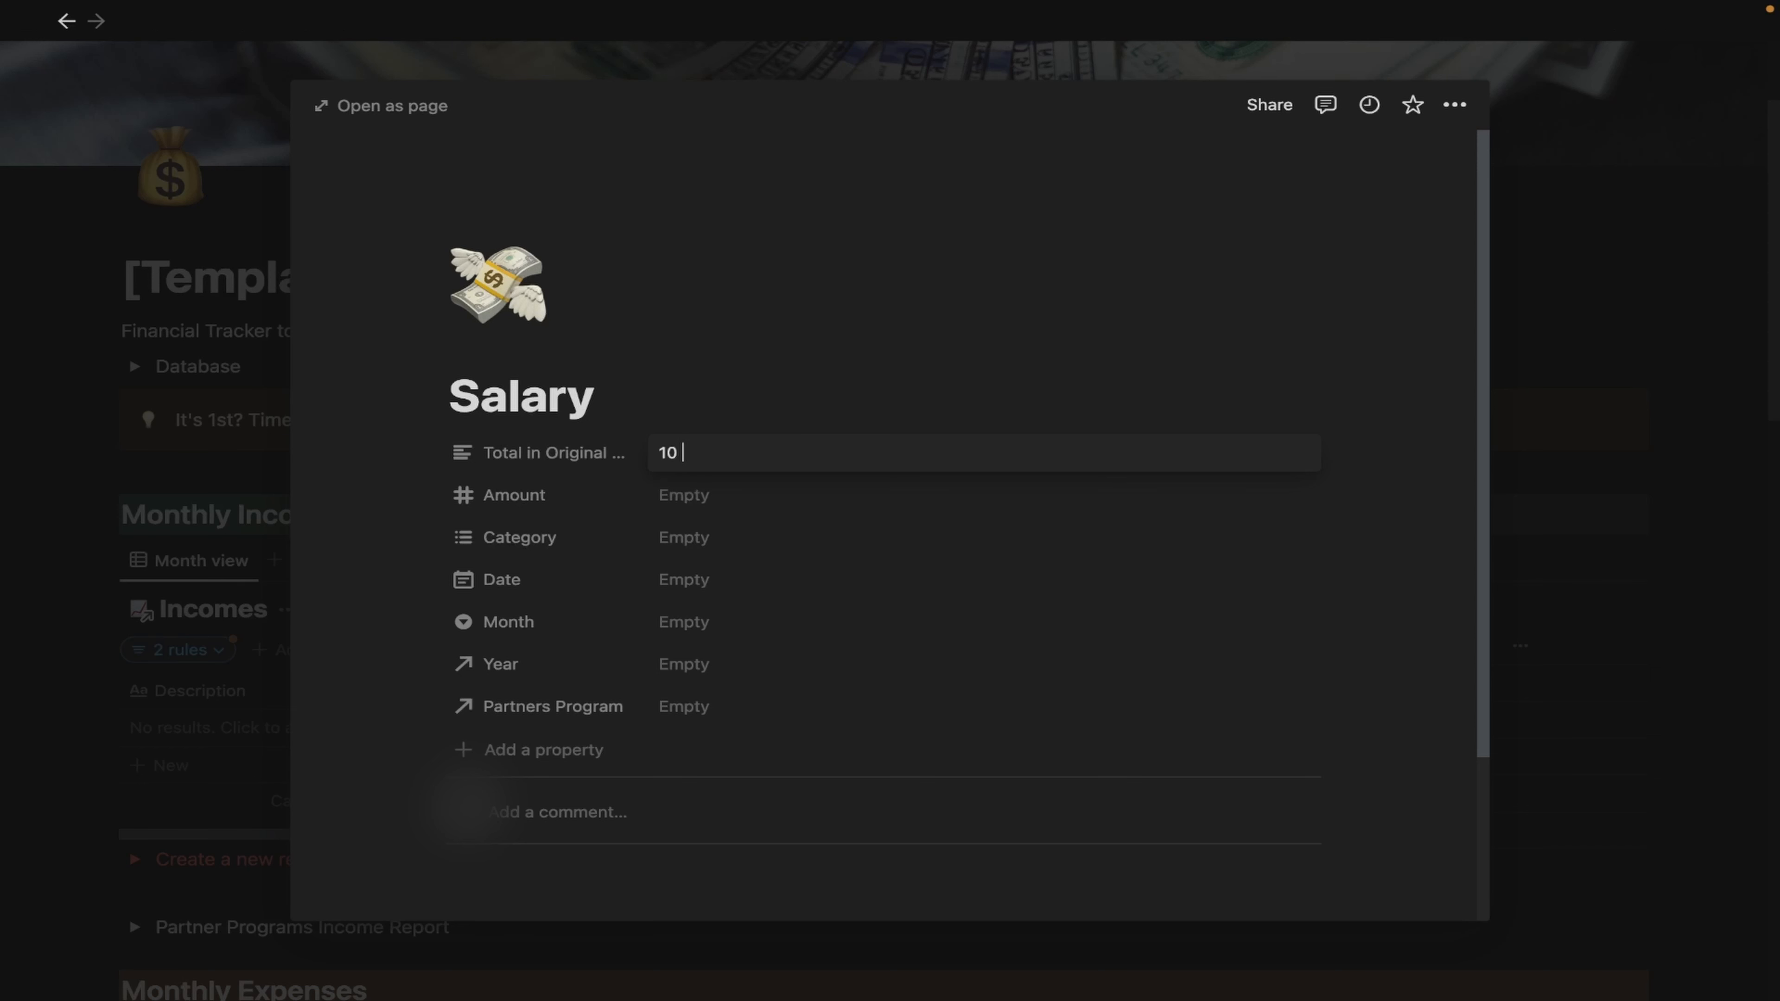
type("EUR")
Set the Salary income's Amount to 36,65.
left_click(719, 502)
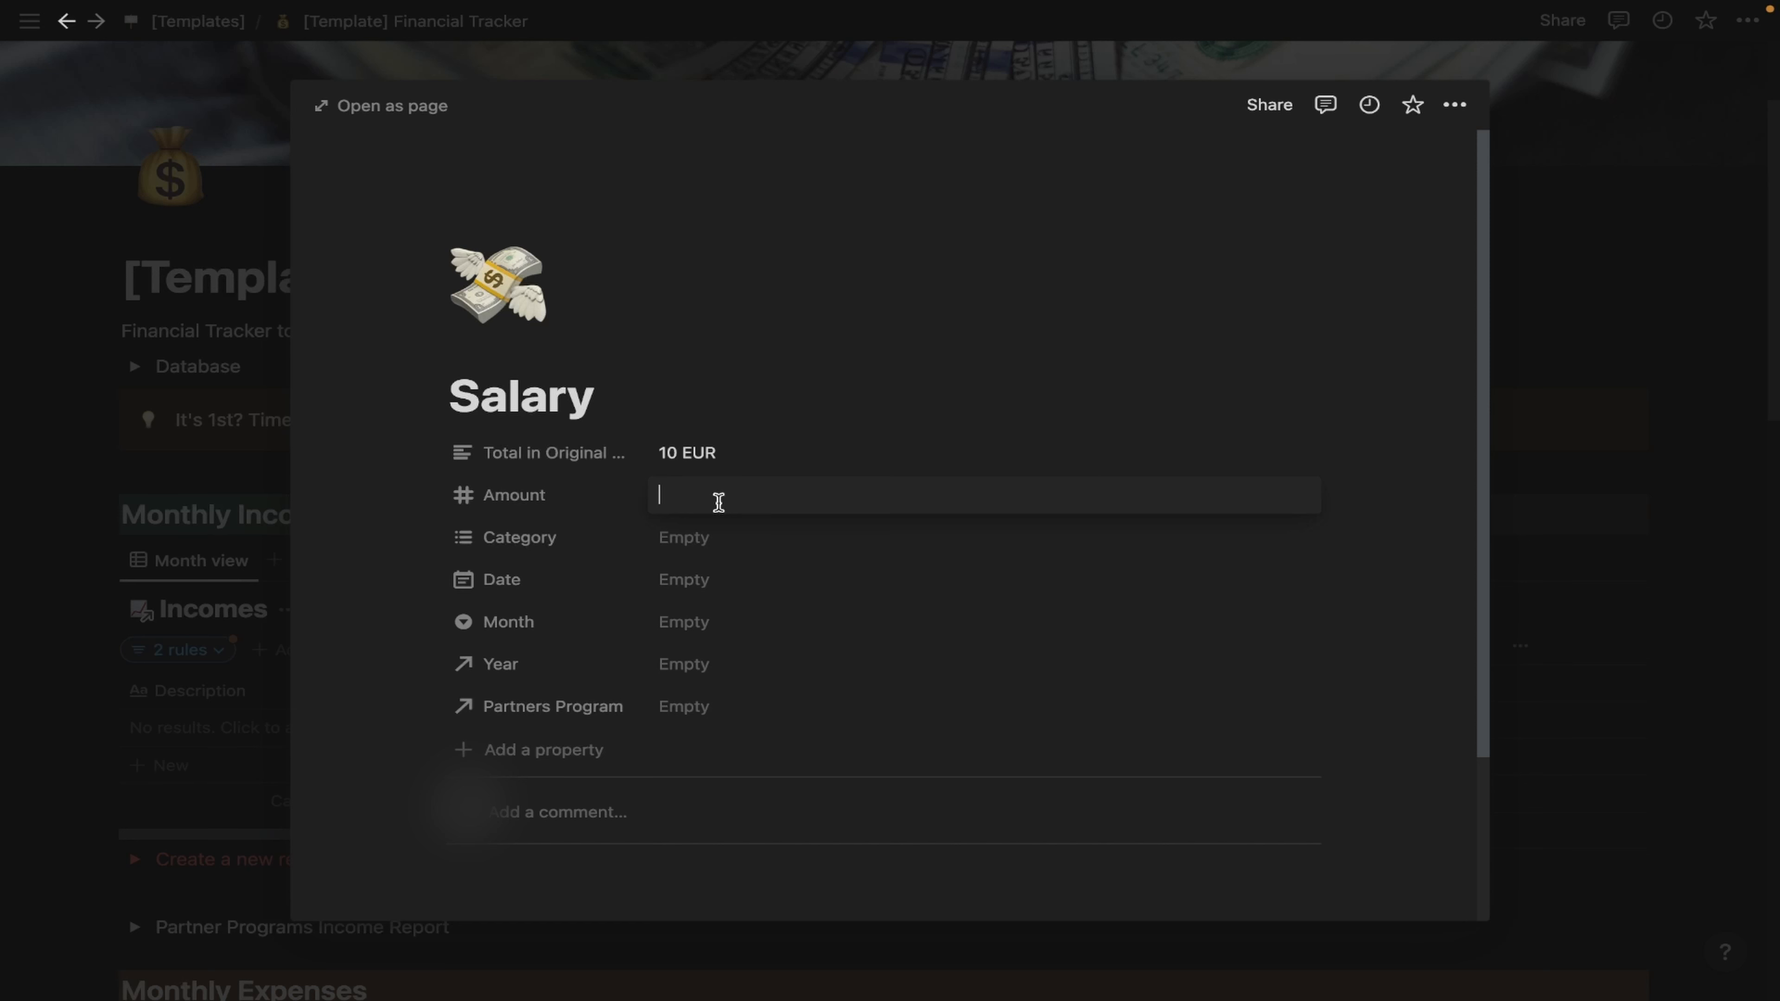
type("36")
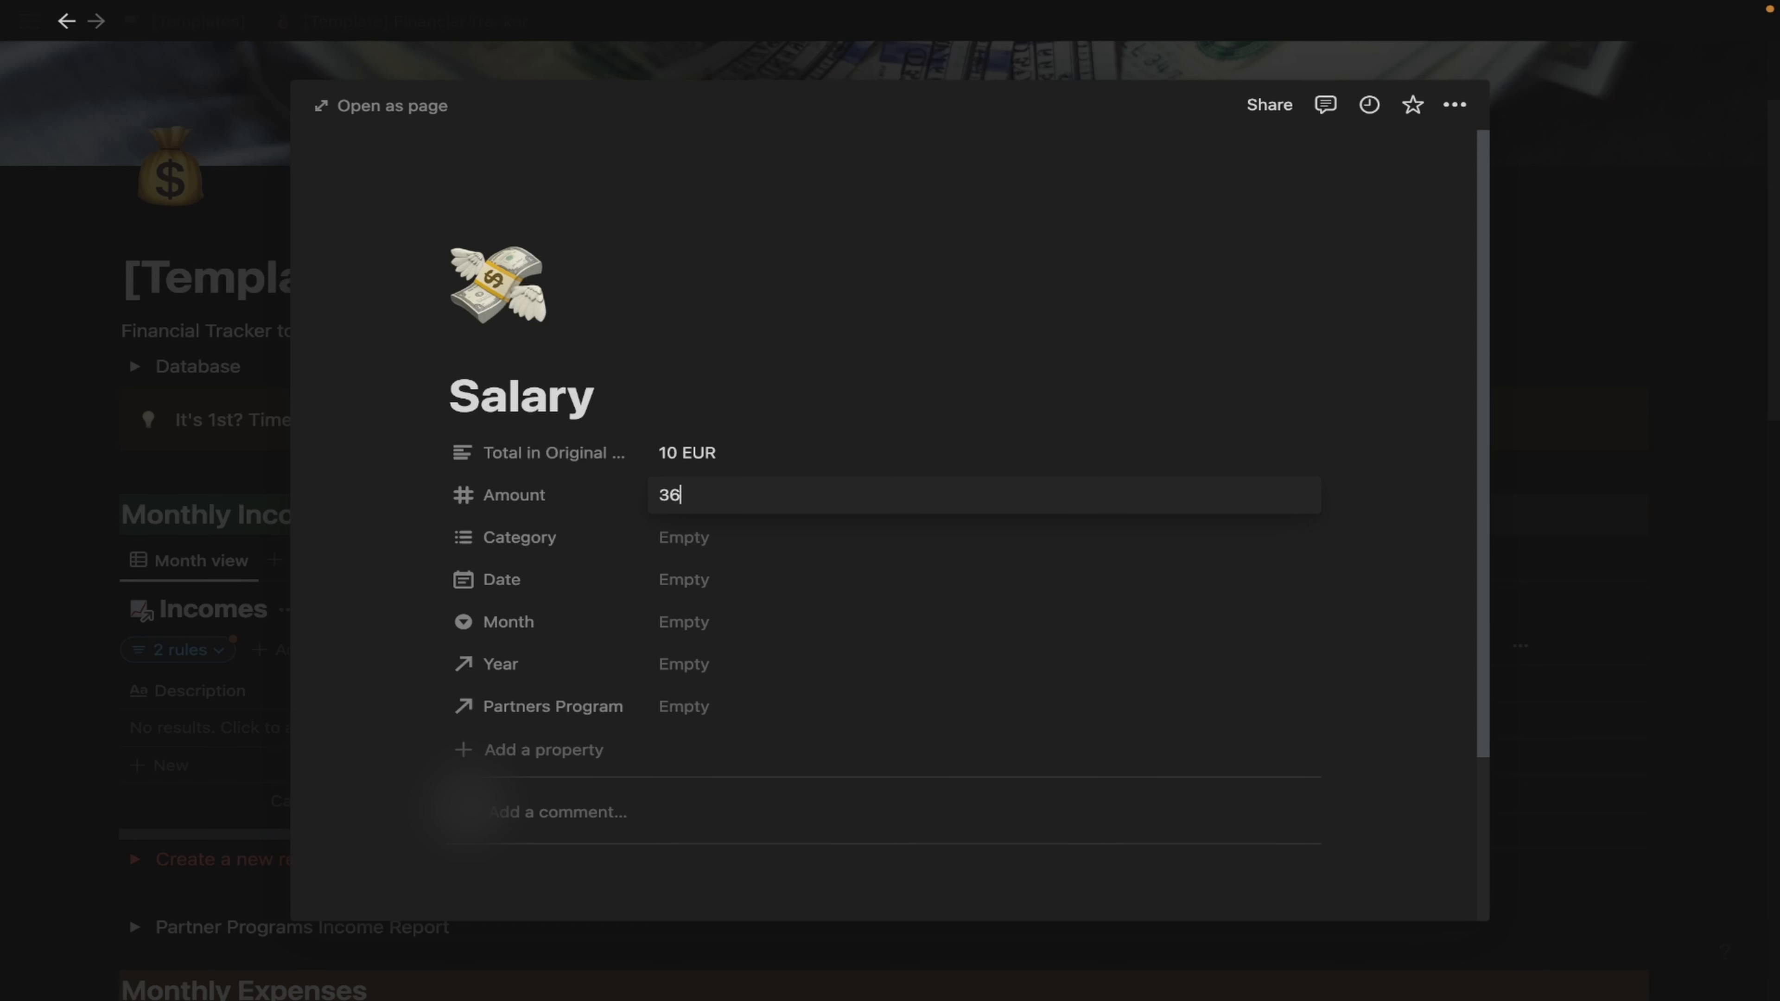
type(",65")
left_click(776, 423)
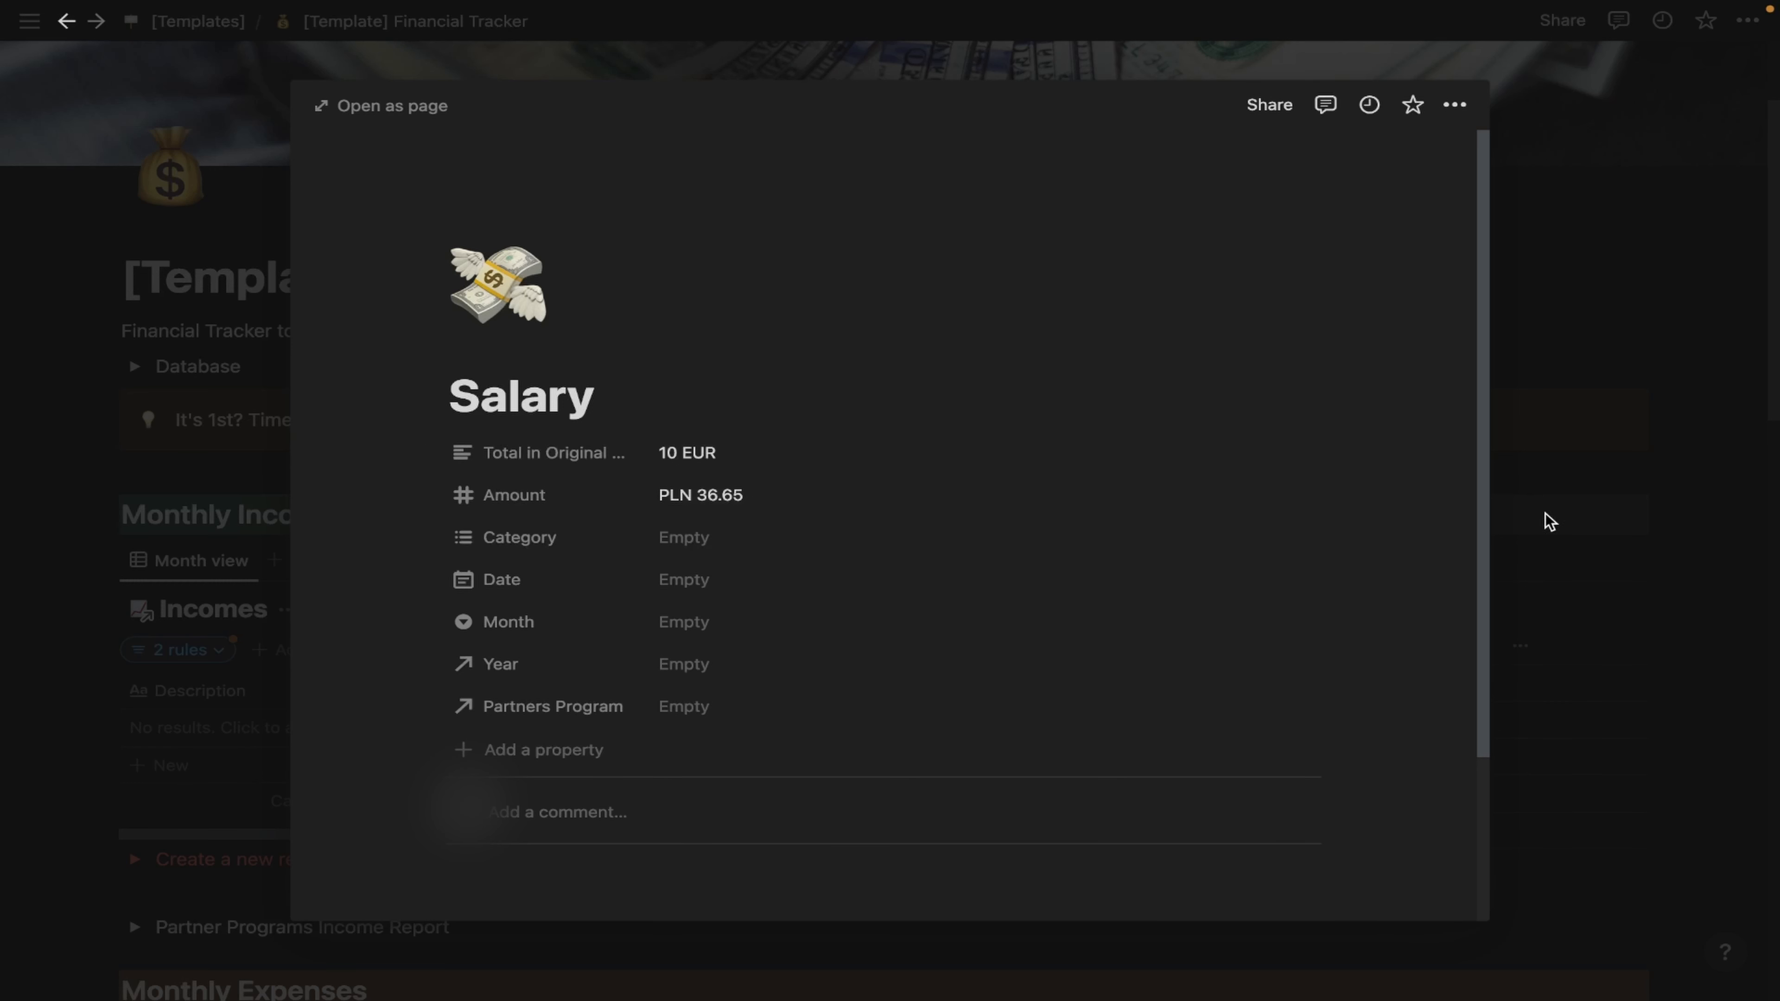
Examine the available number formats for the Amount property without choosing a different one.
left_click(492, 499)
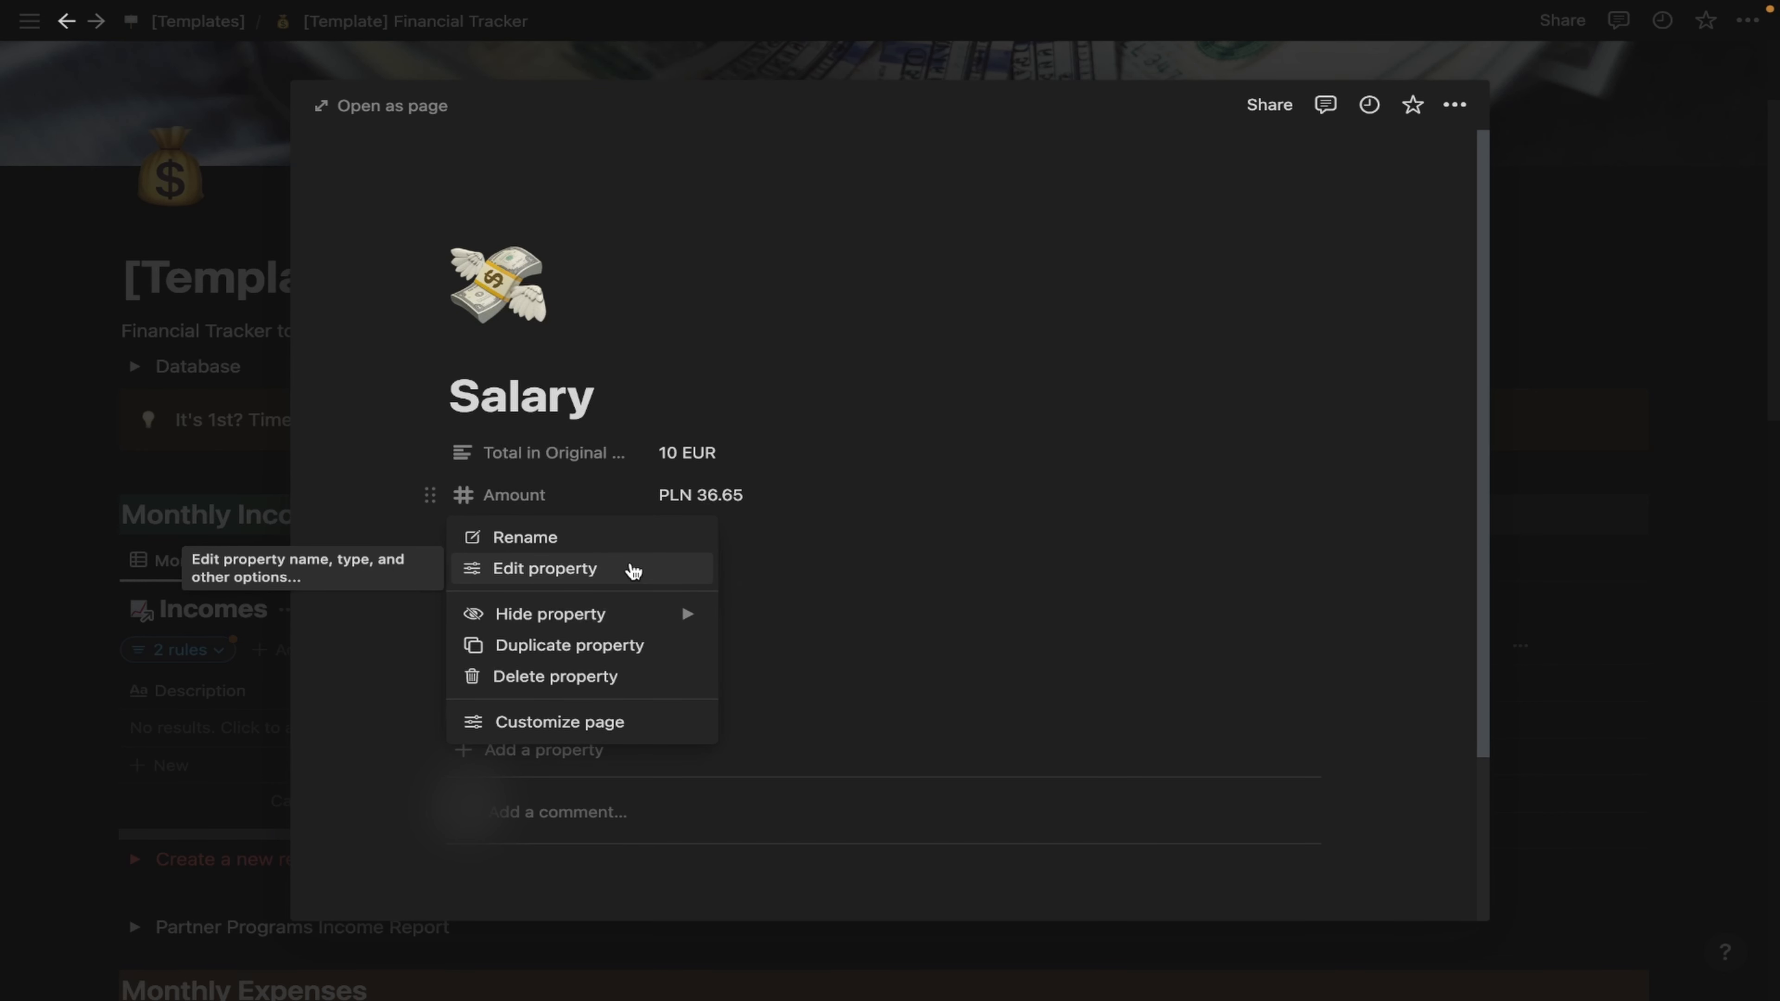
left_click(634, 569)
left_click(647, 620)
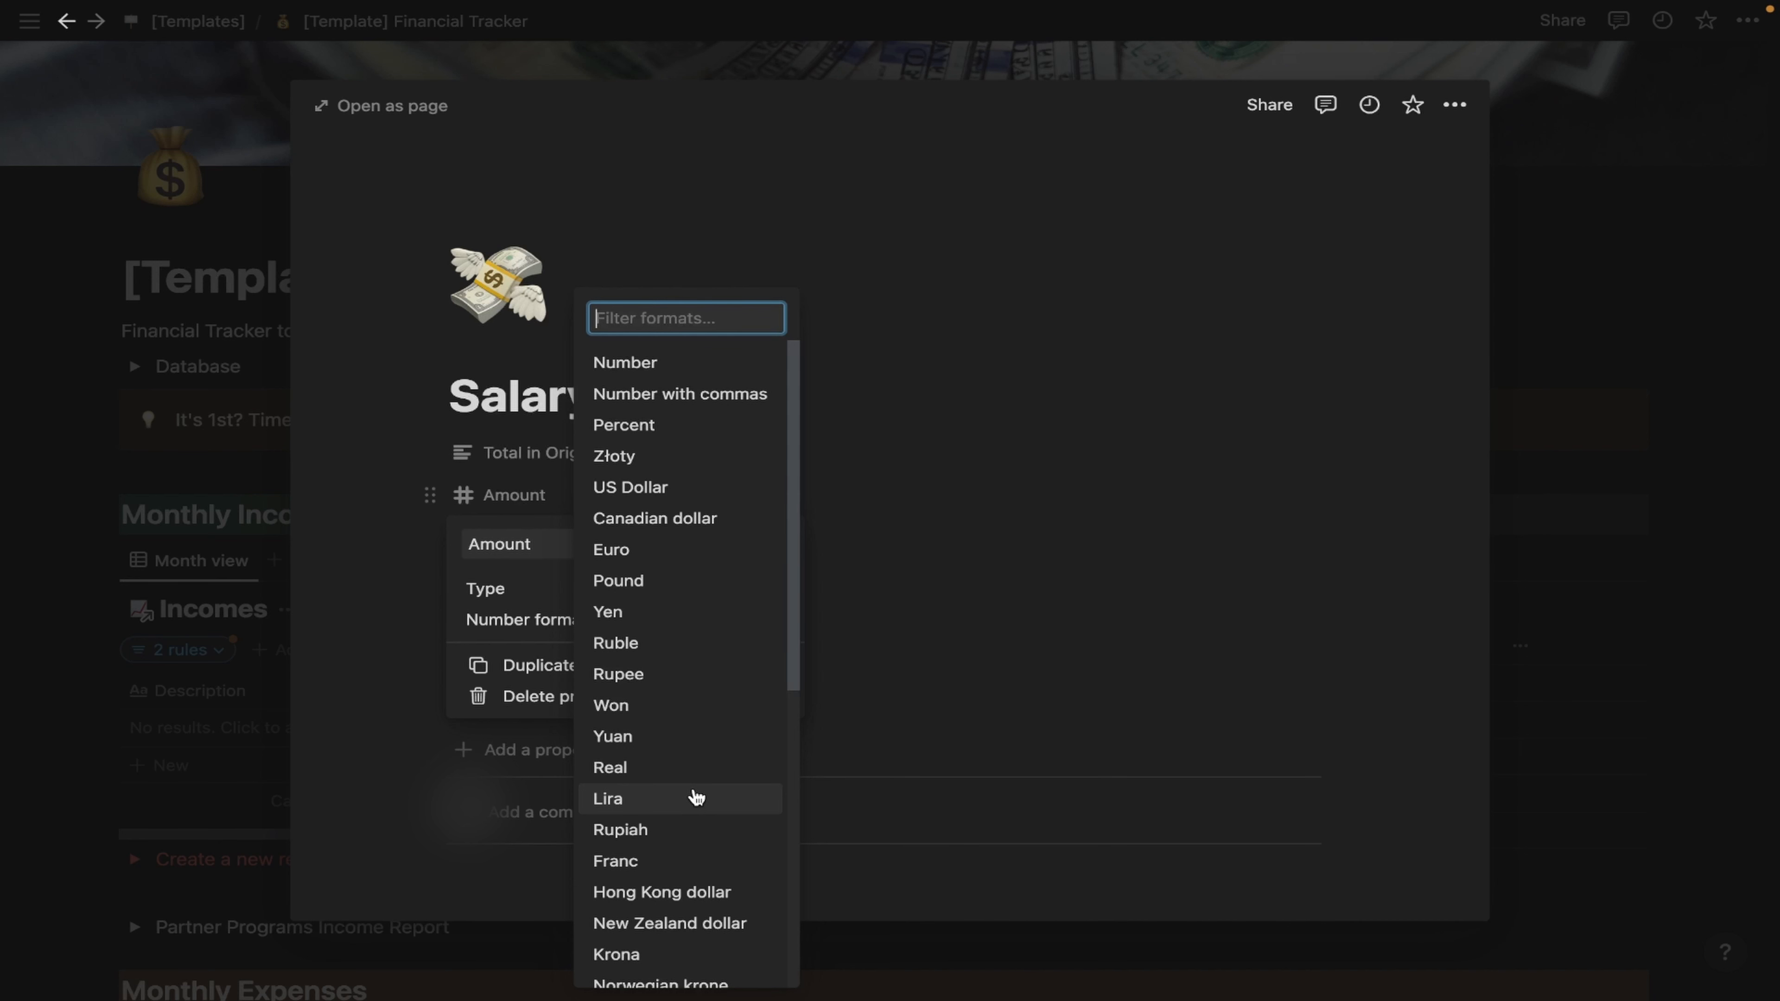
left_click(1009, 597)
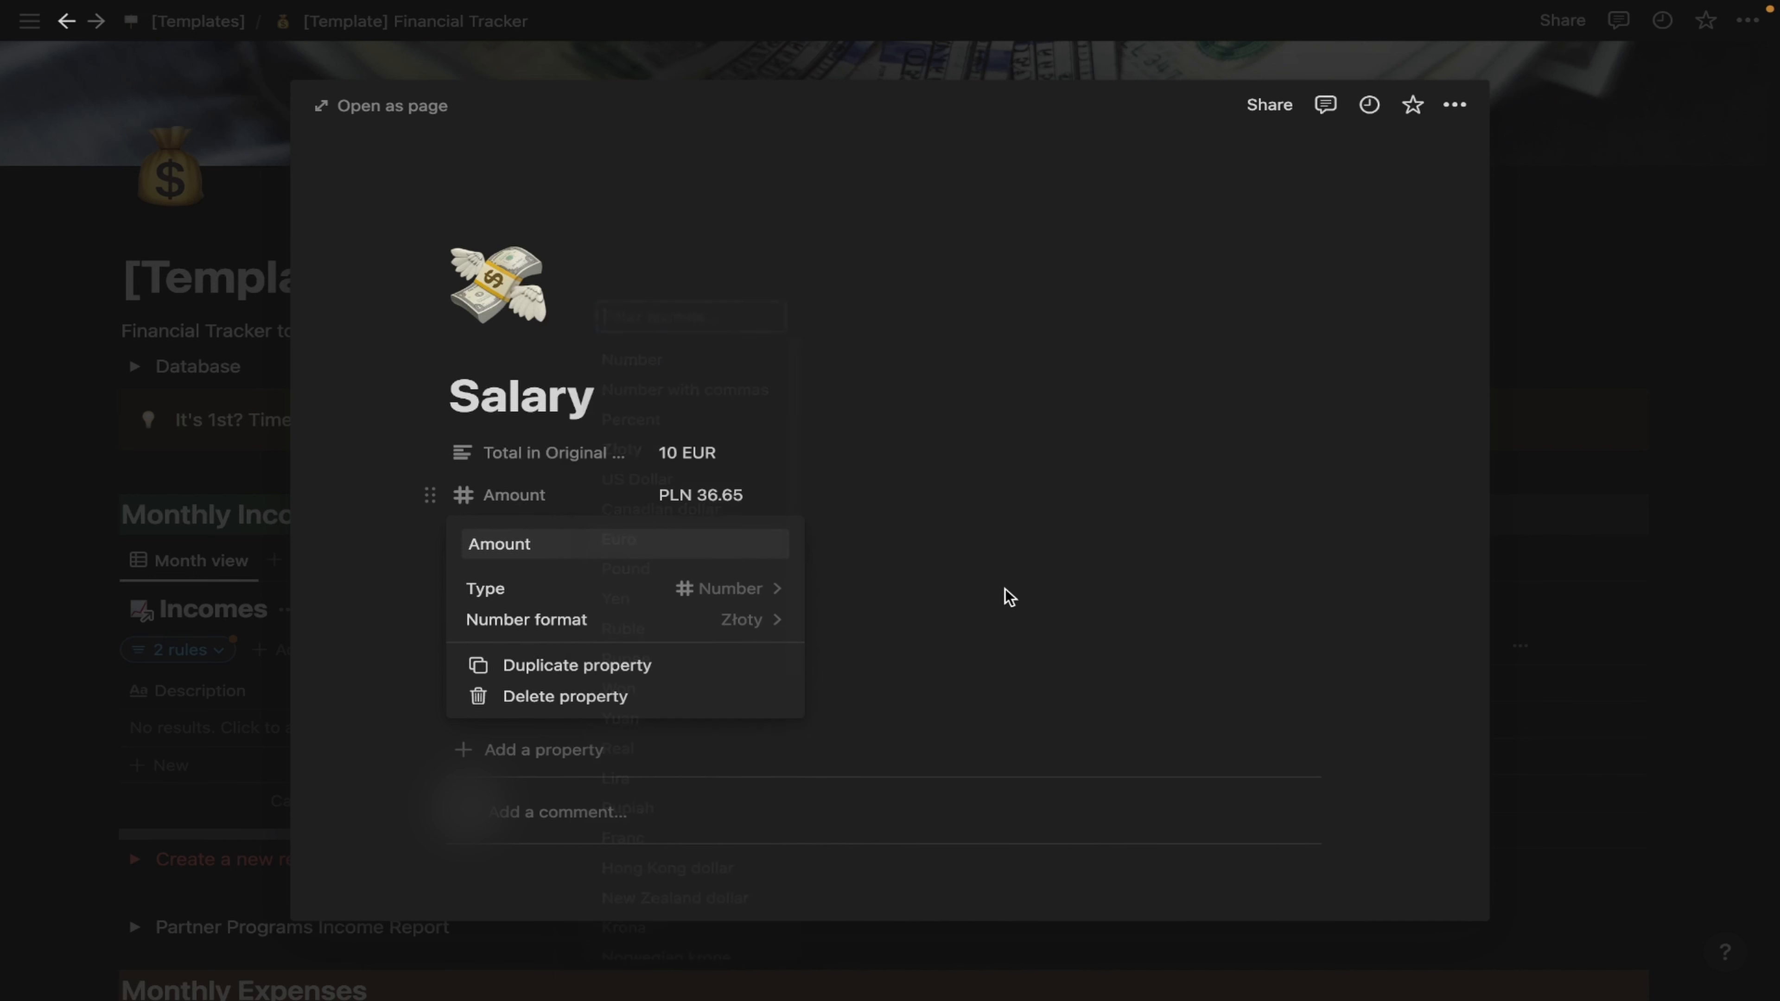
left_click(1009, 597)
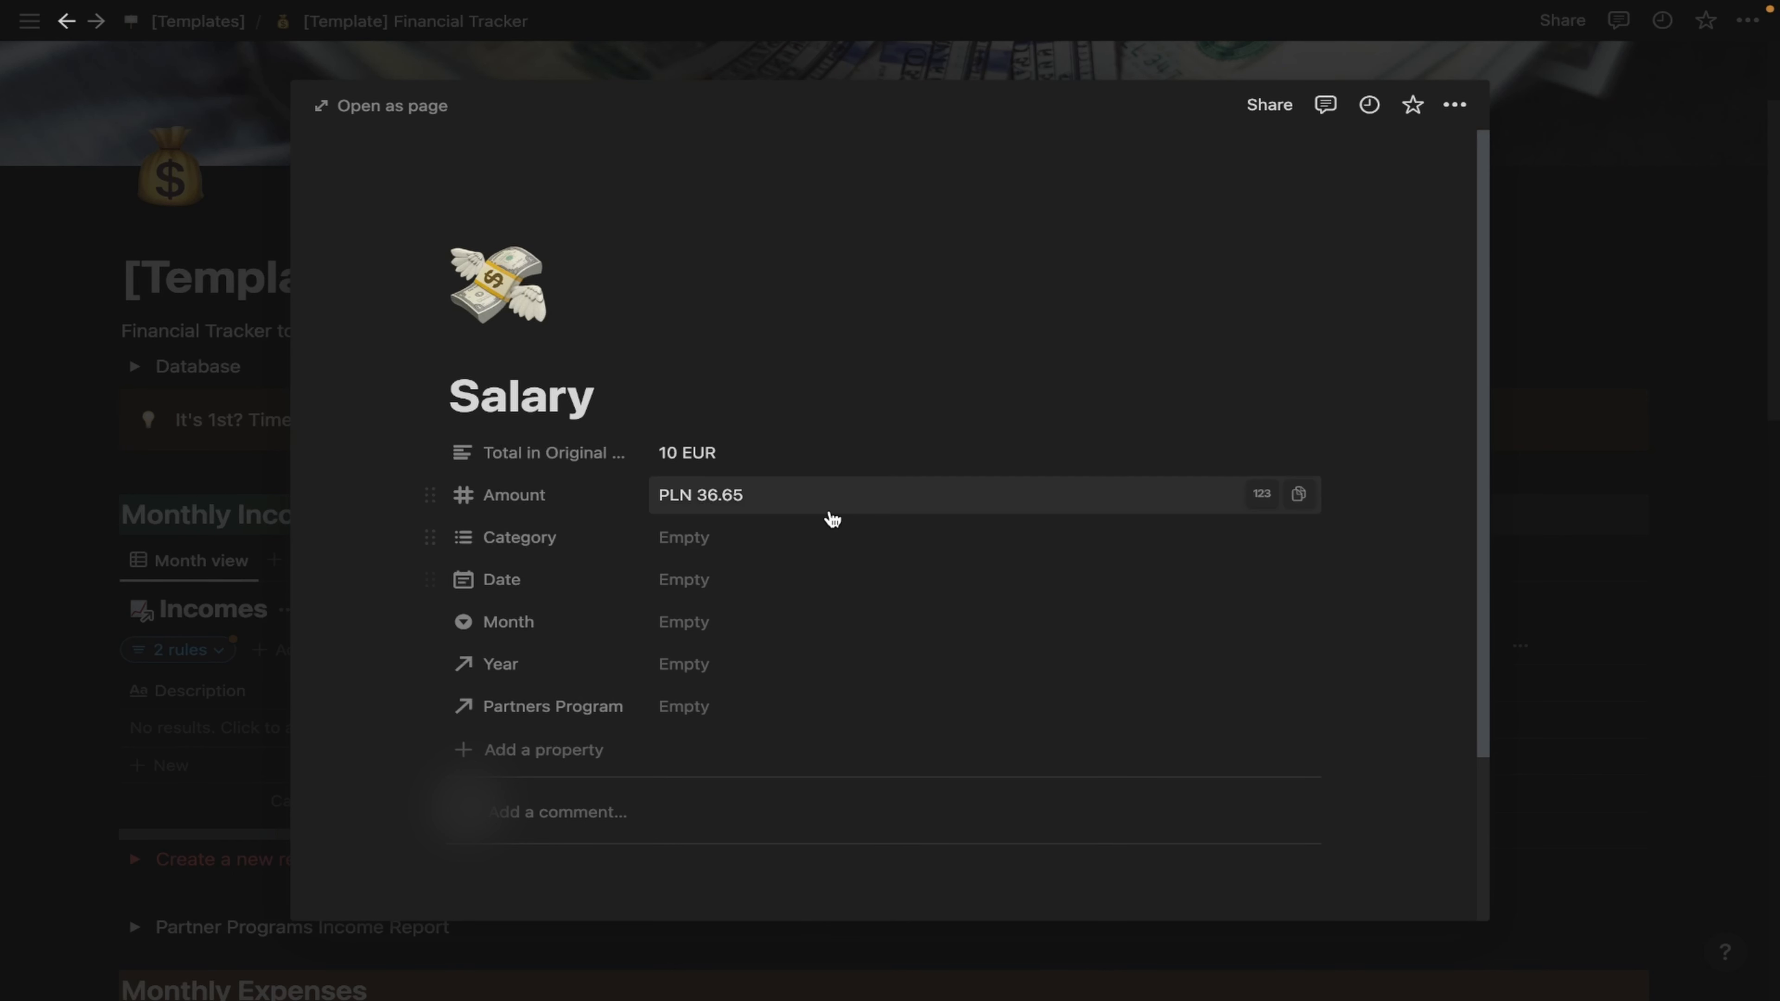
Assign the Salary category to the Salary income and open its Date for editing.
left_click(712, 542)
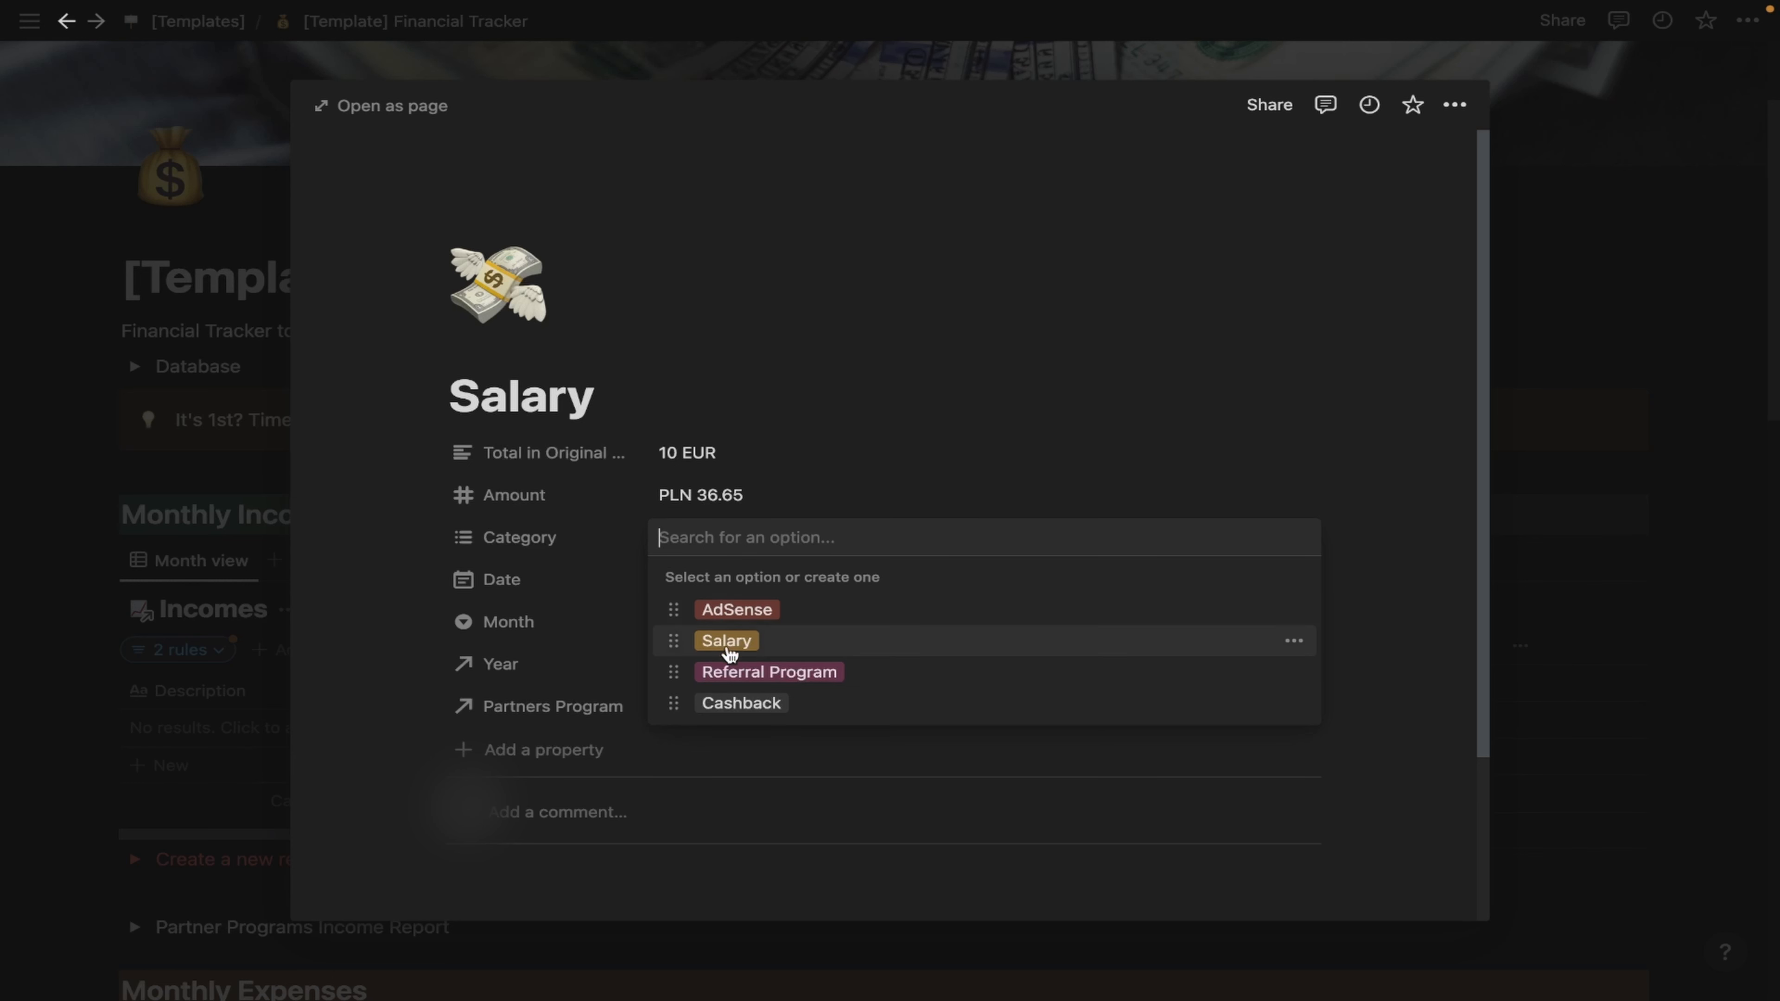
left_click(729, 641)
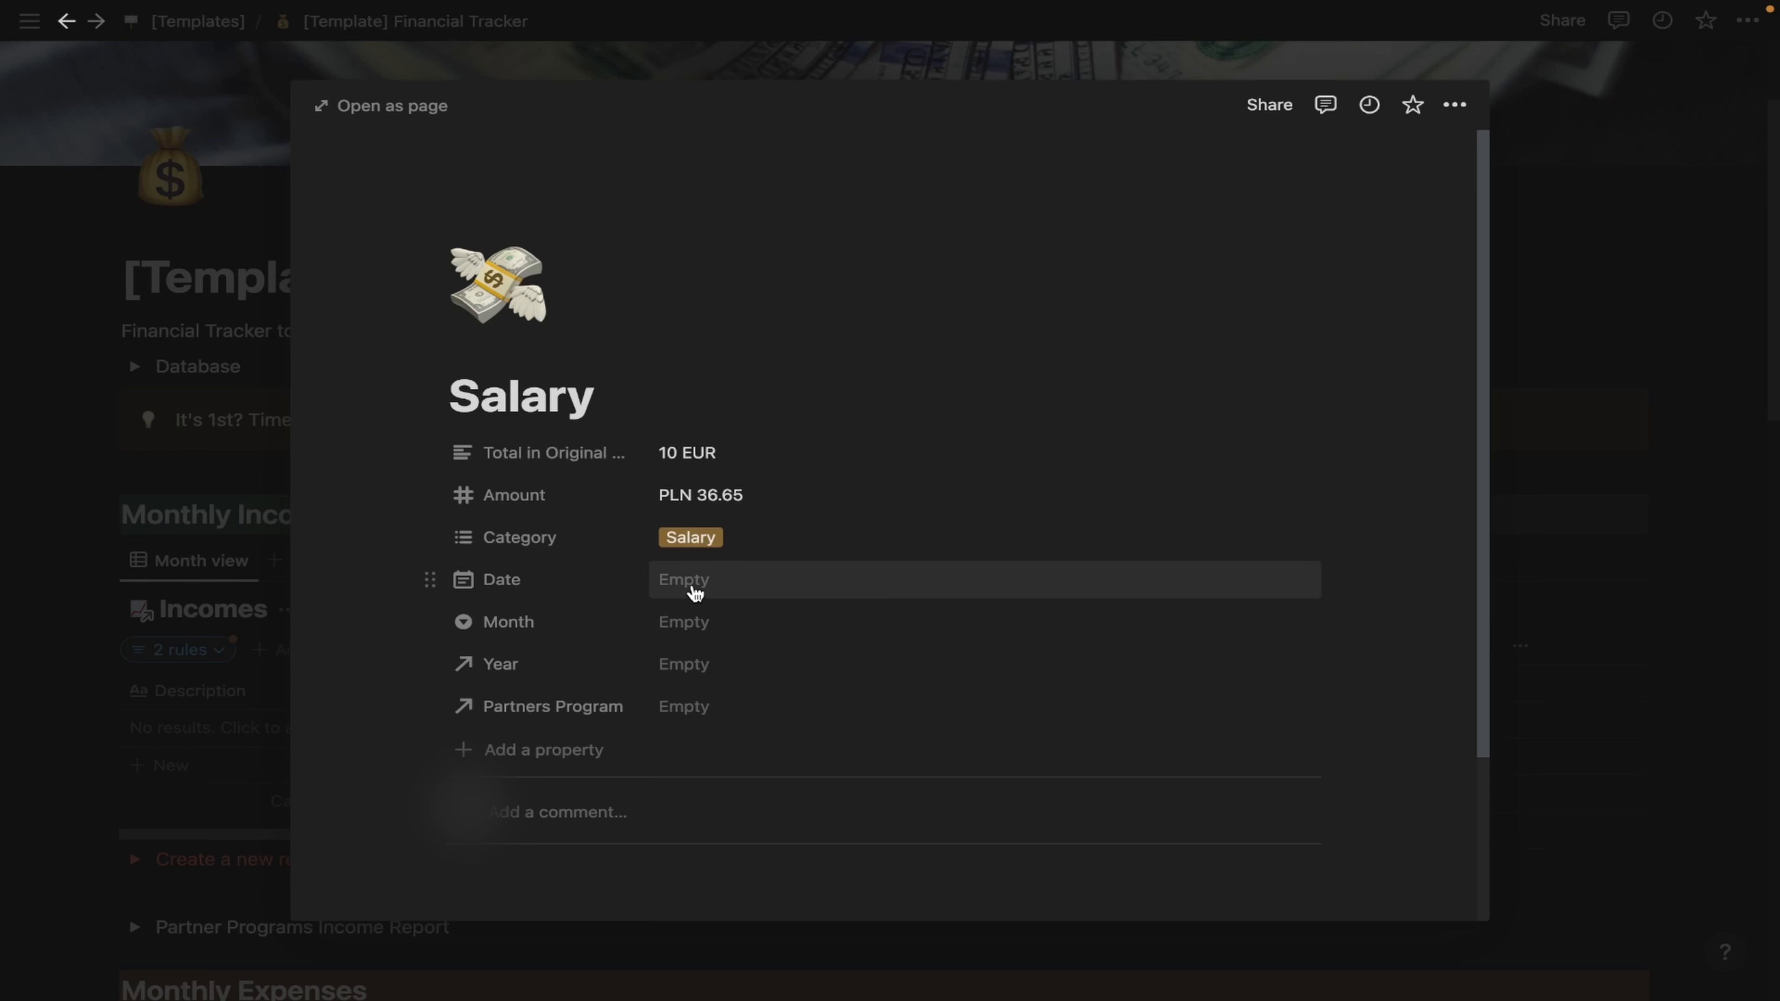
left_click(694, 592)
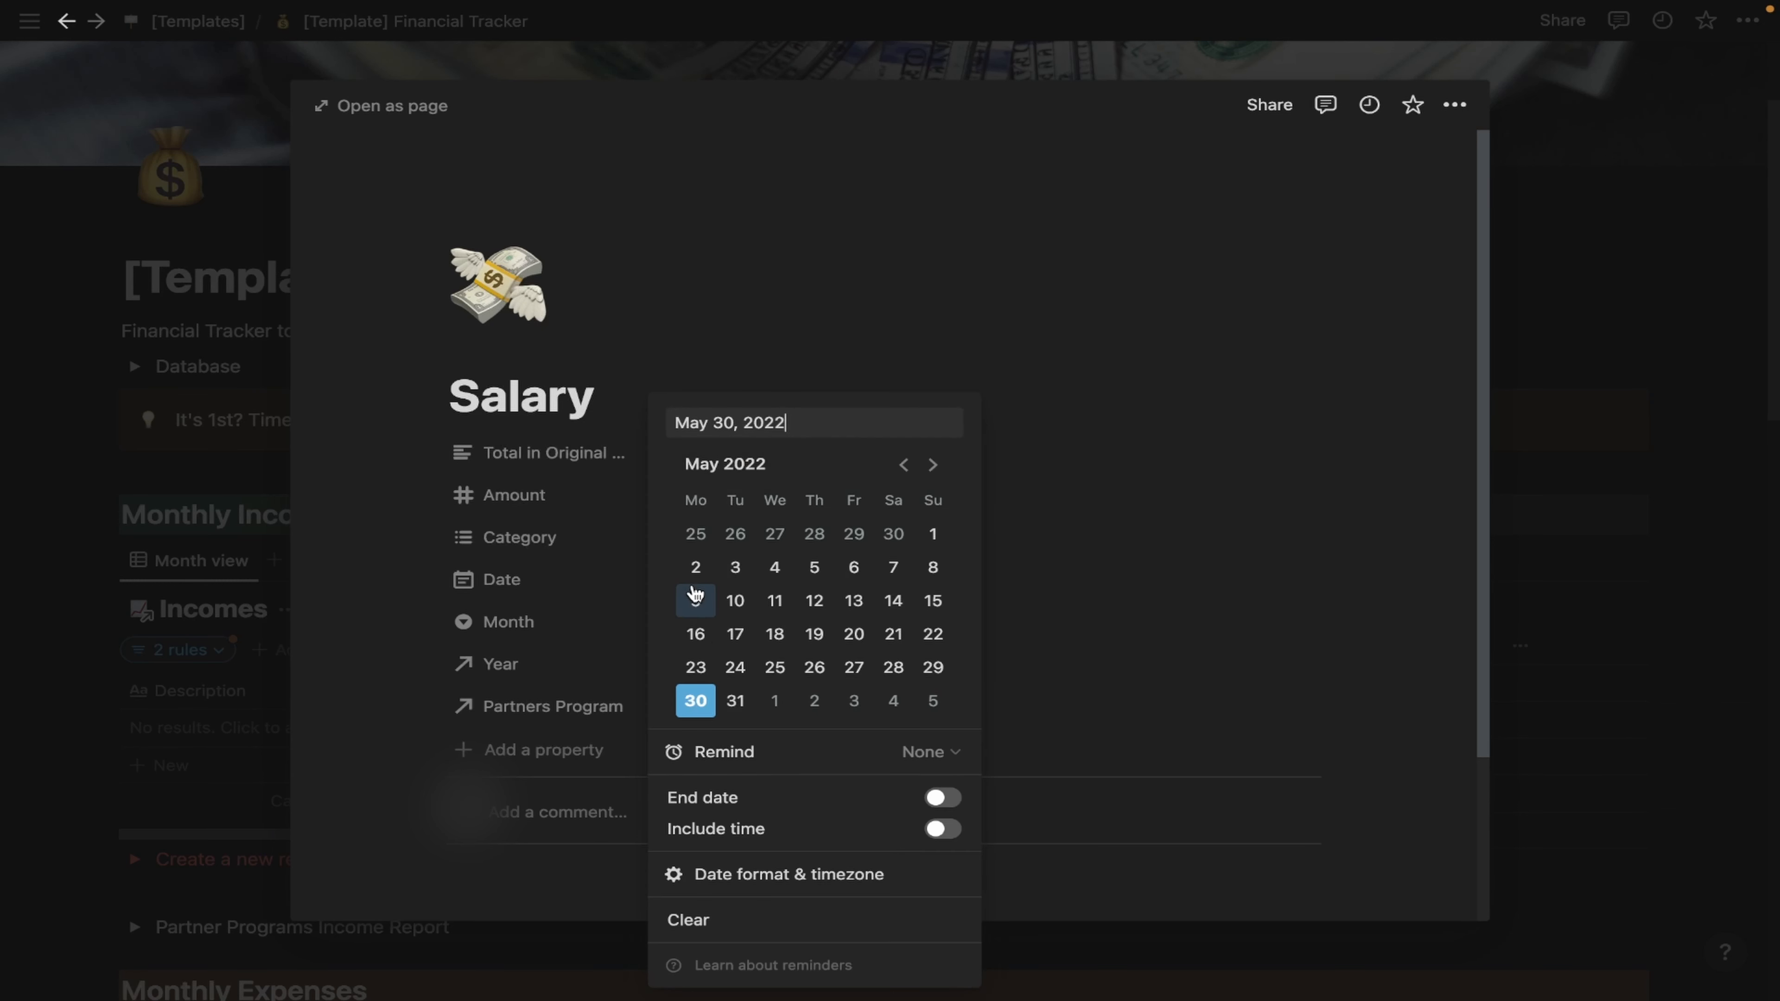
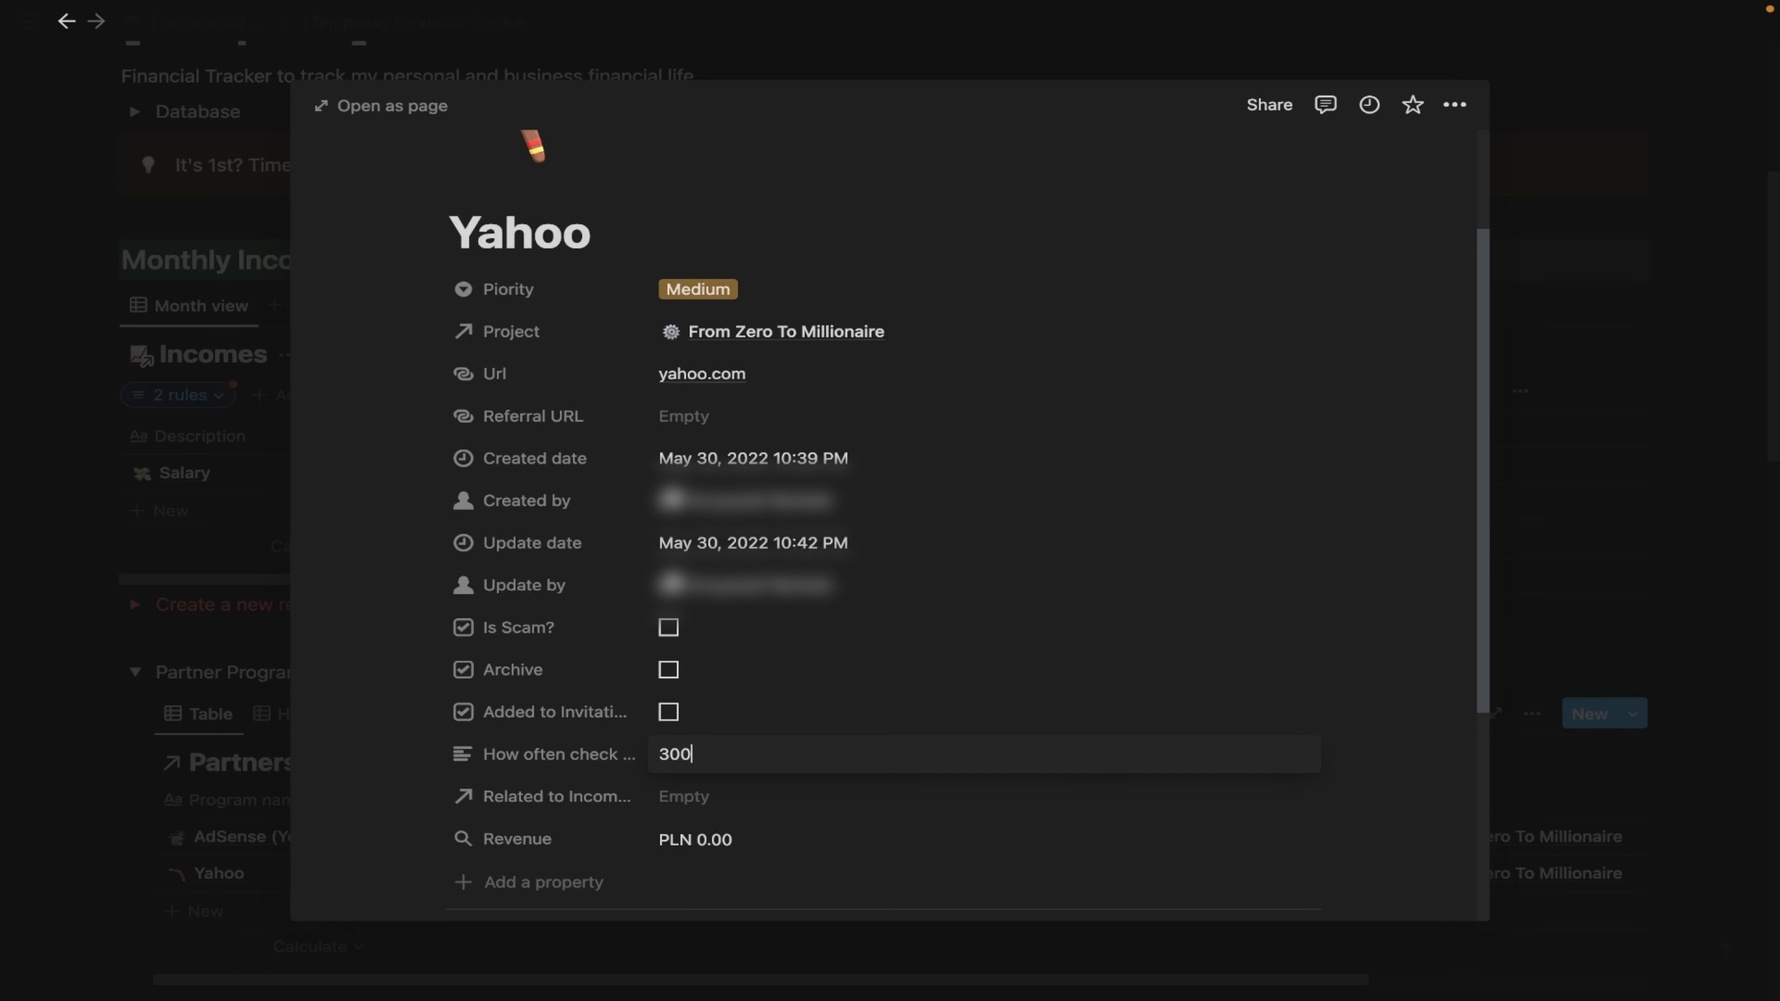
Set the "How often check" property of the Yahoo partner program to "3 monts" and close the record.
key("BackSpace")
key("BackSpace")
key("BackSpace")
type("3 monts")
key("Return")
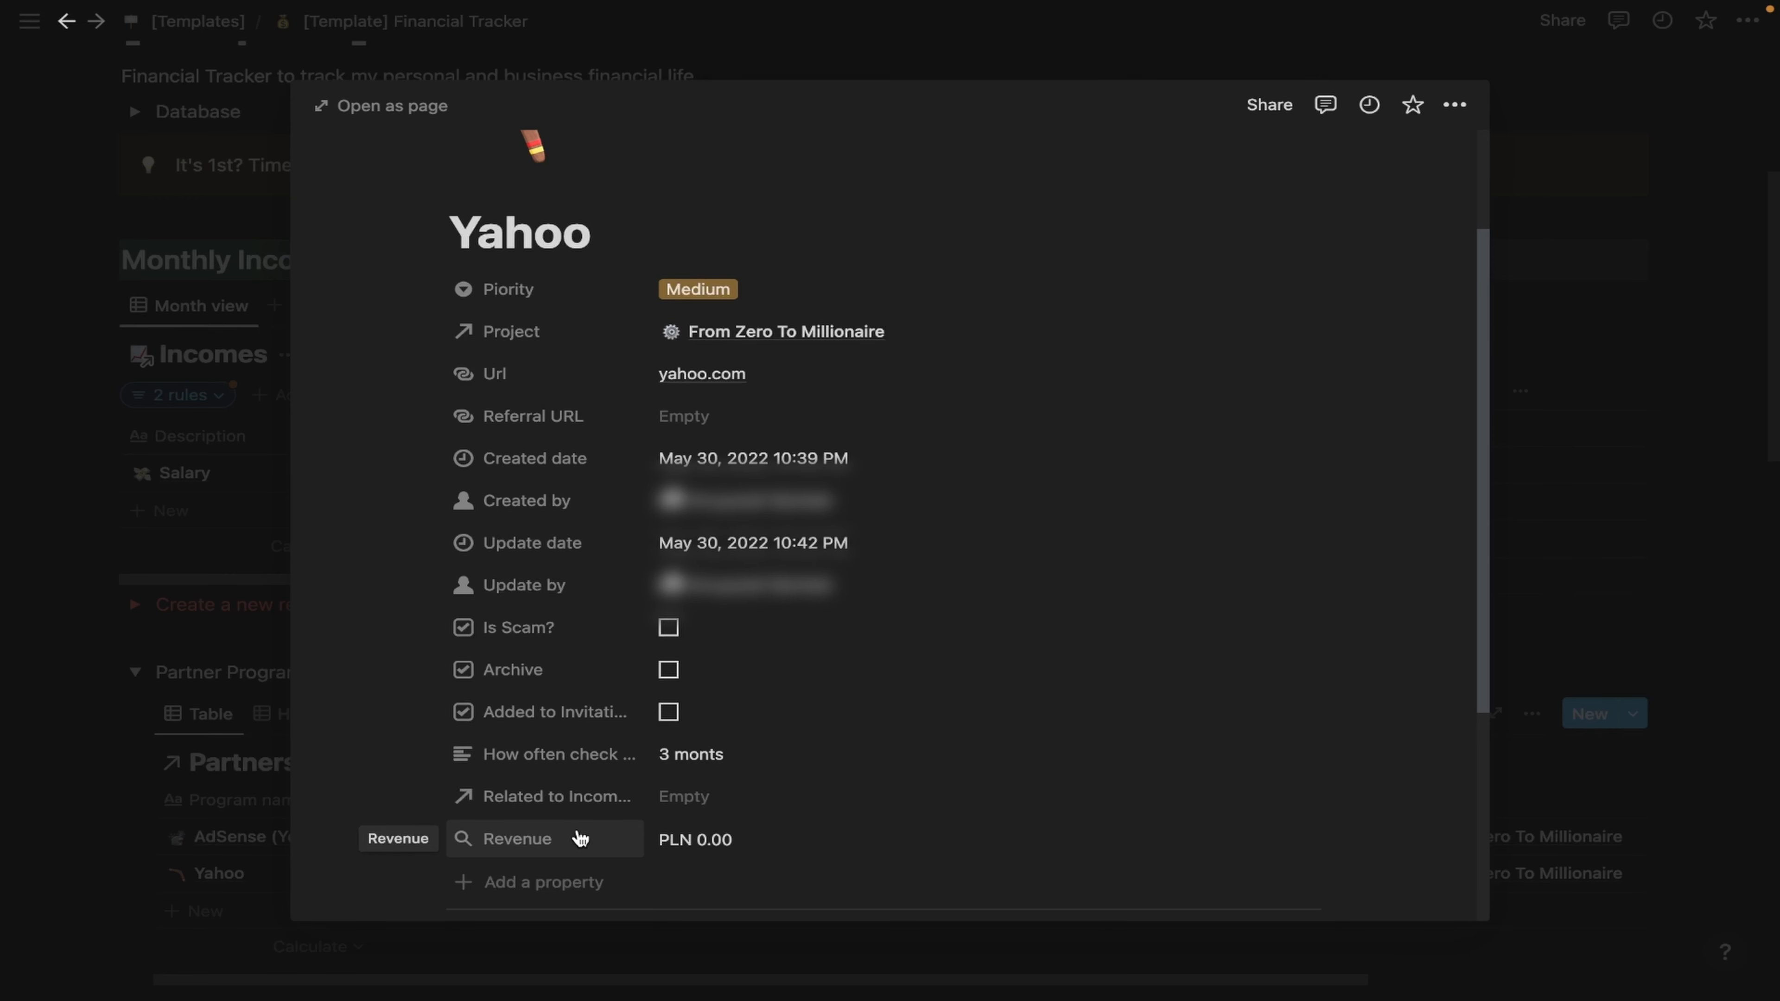
left_click(1540, 503)
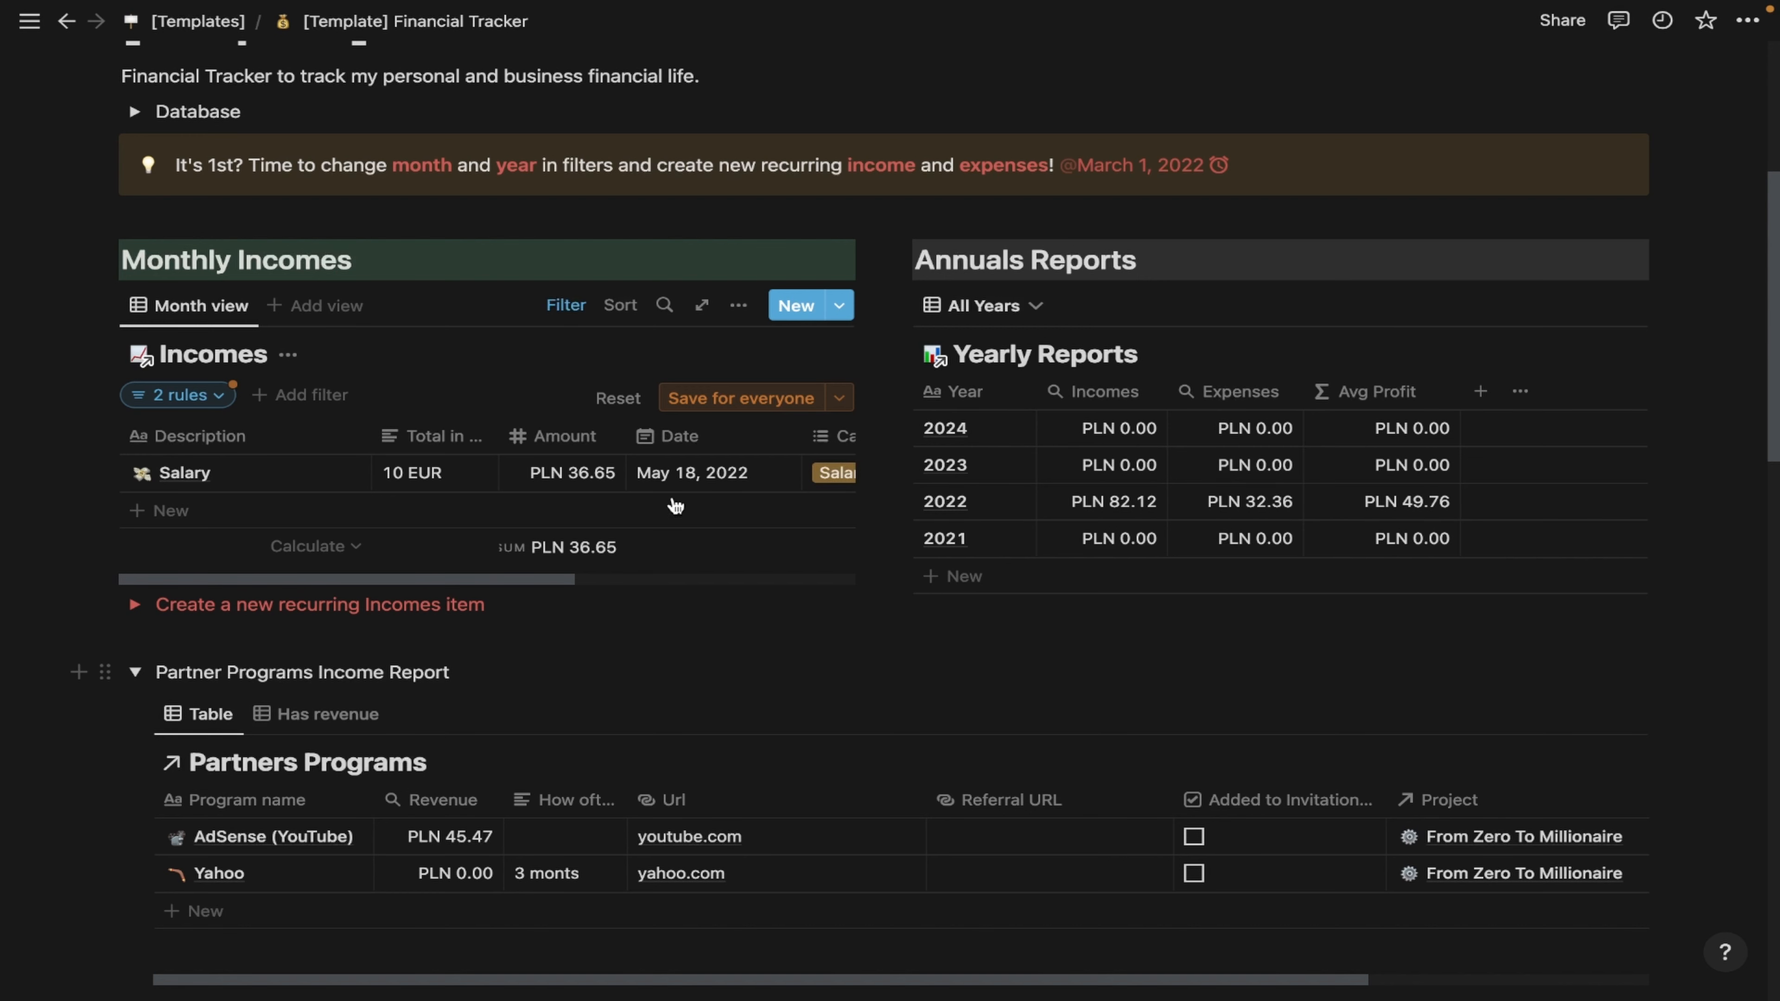
Create another income from the Income item template and title it "Yahoo Partners Program Salary".
left_click(839, 305)
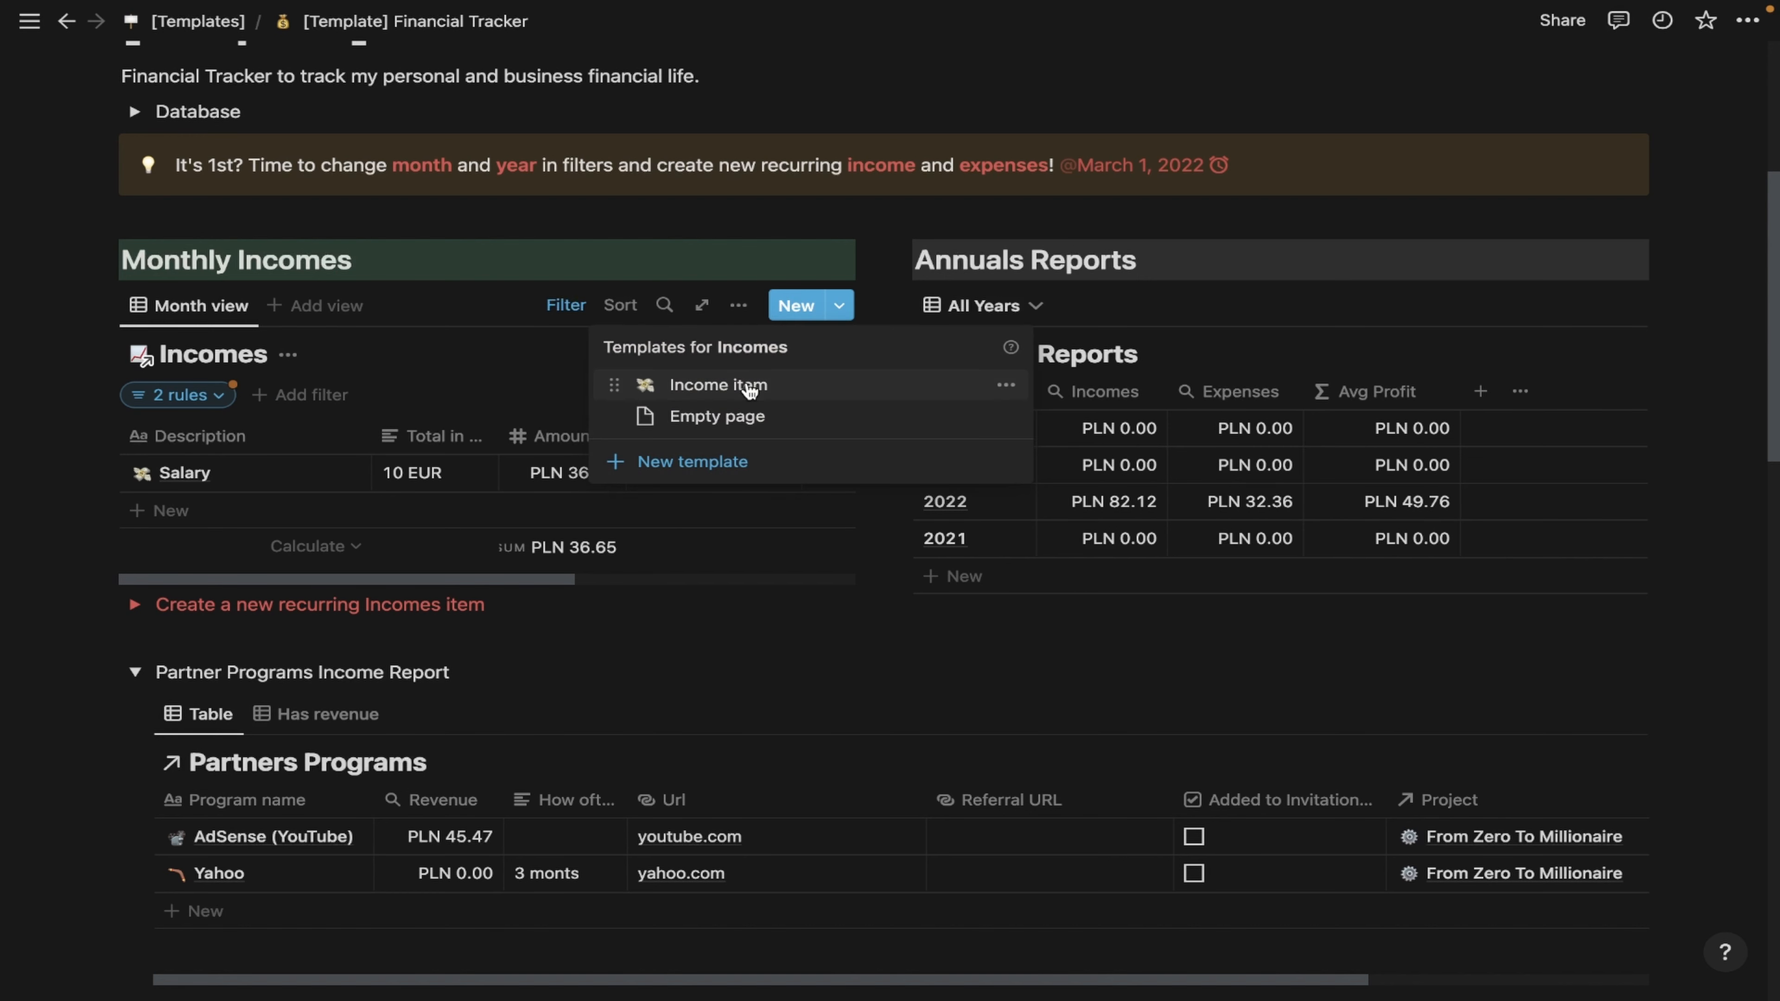
left_click(747, 385)
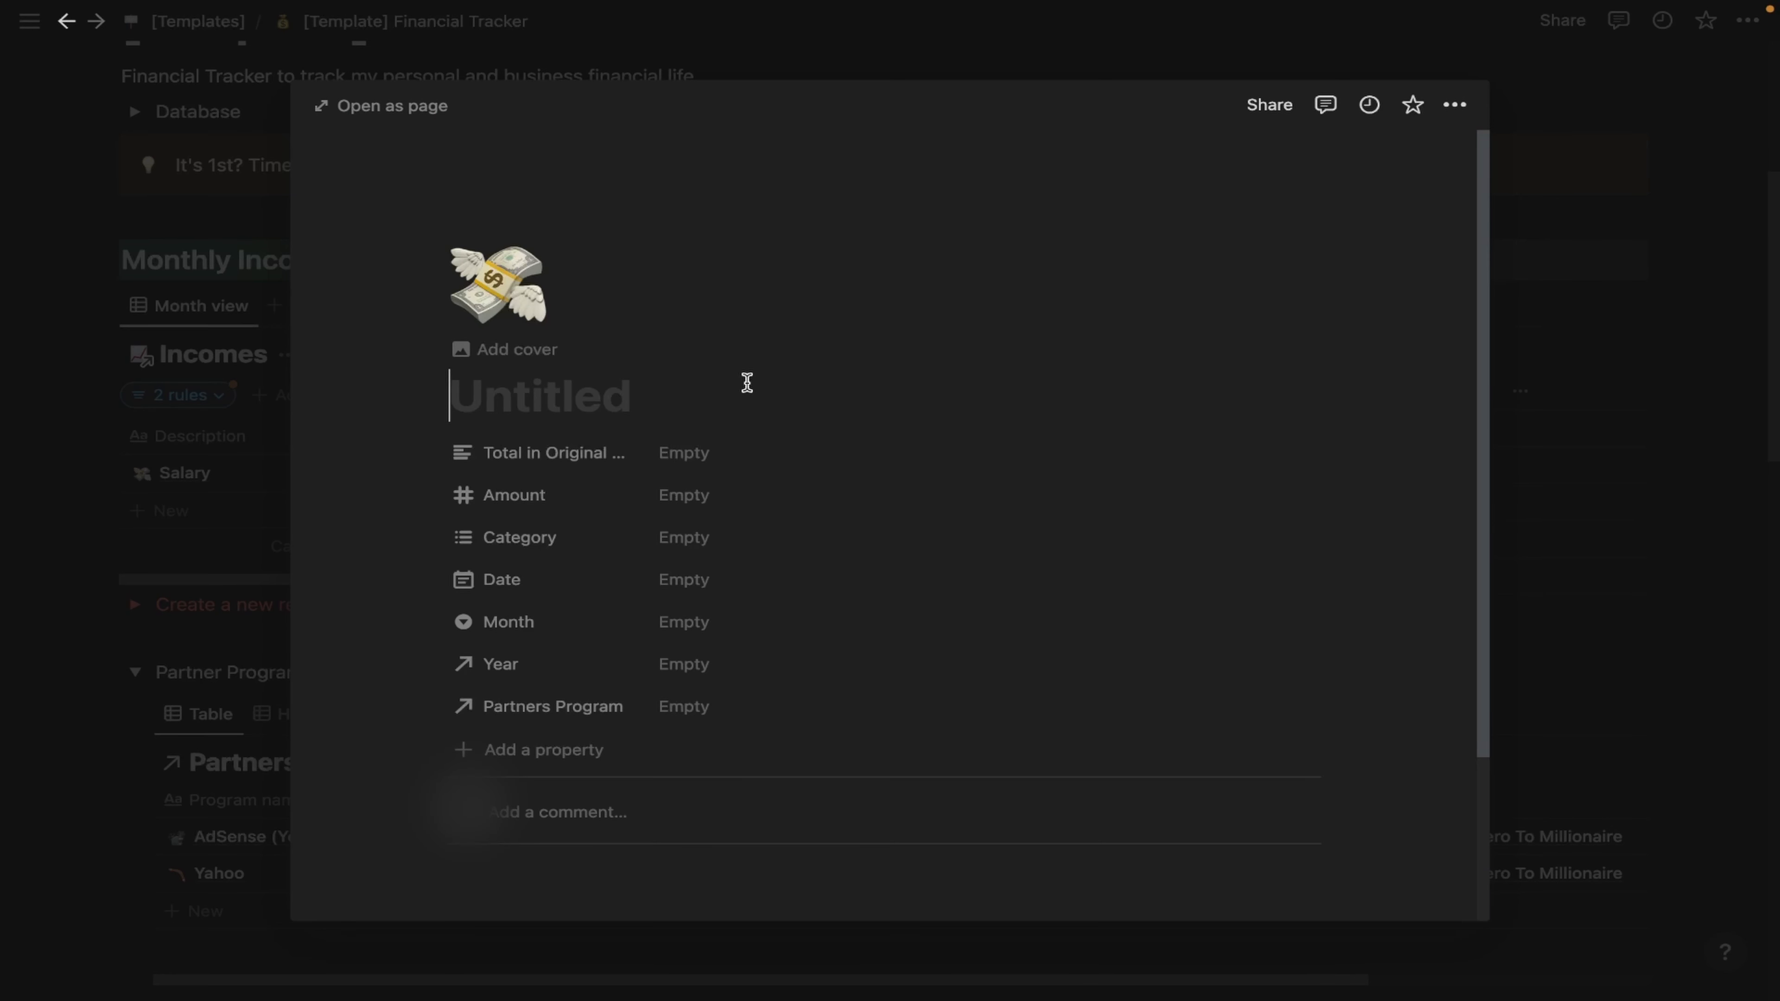
type("Yahoo Partners ")
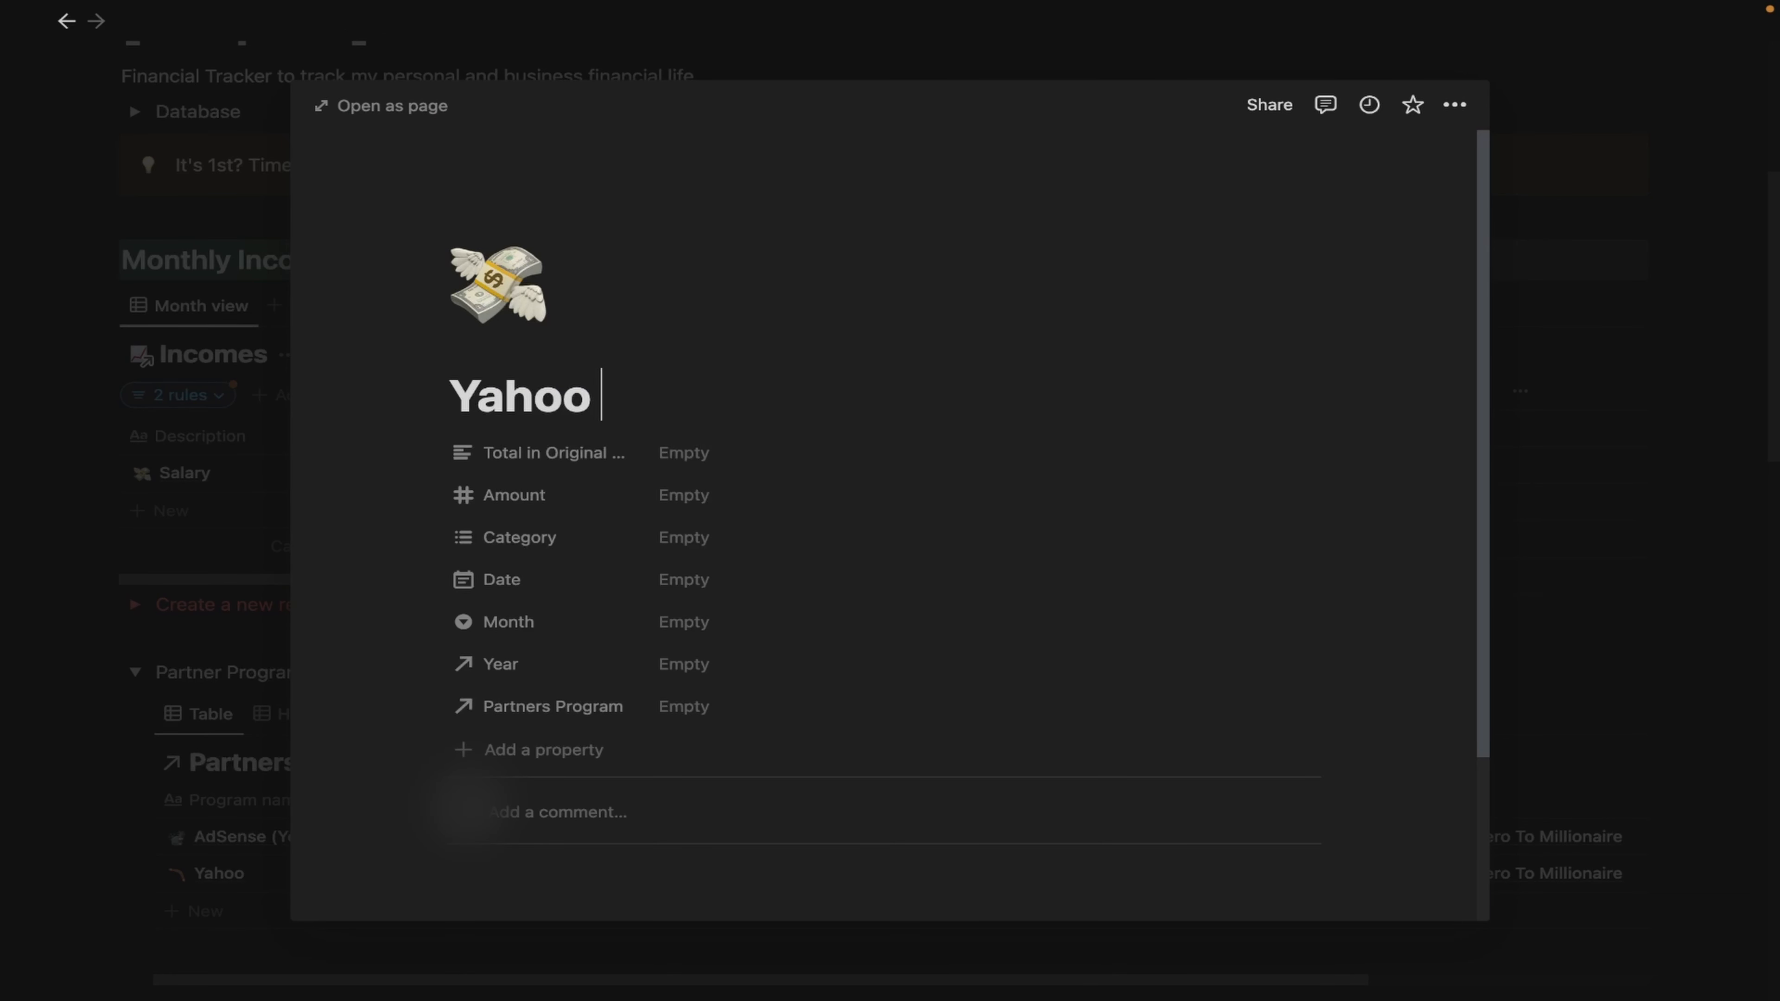
type("P")
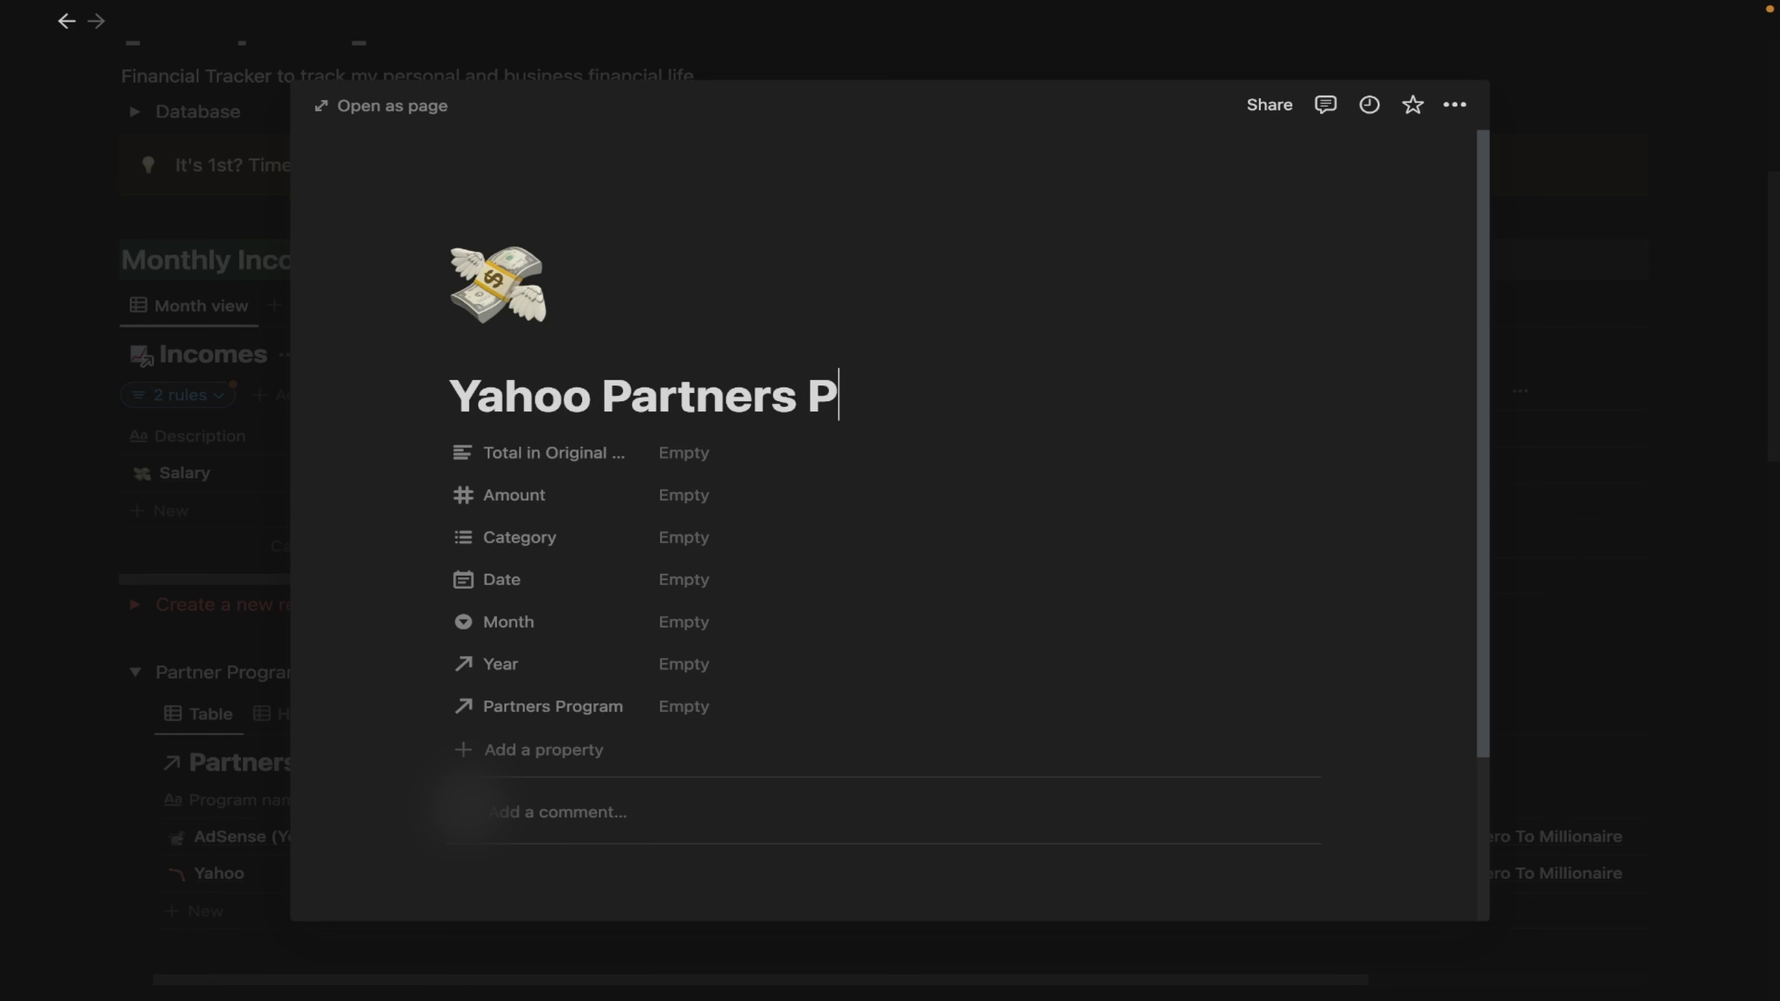
type("rogram Salary")
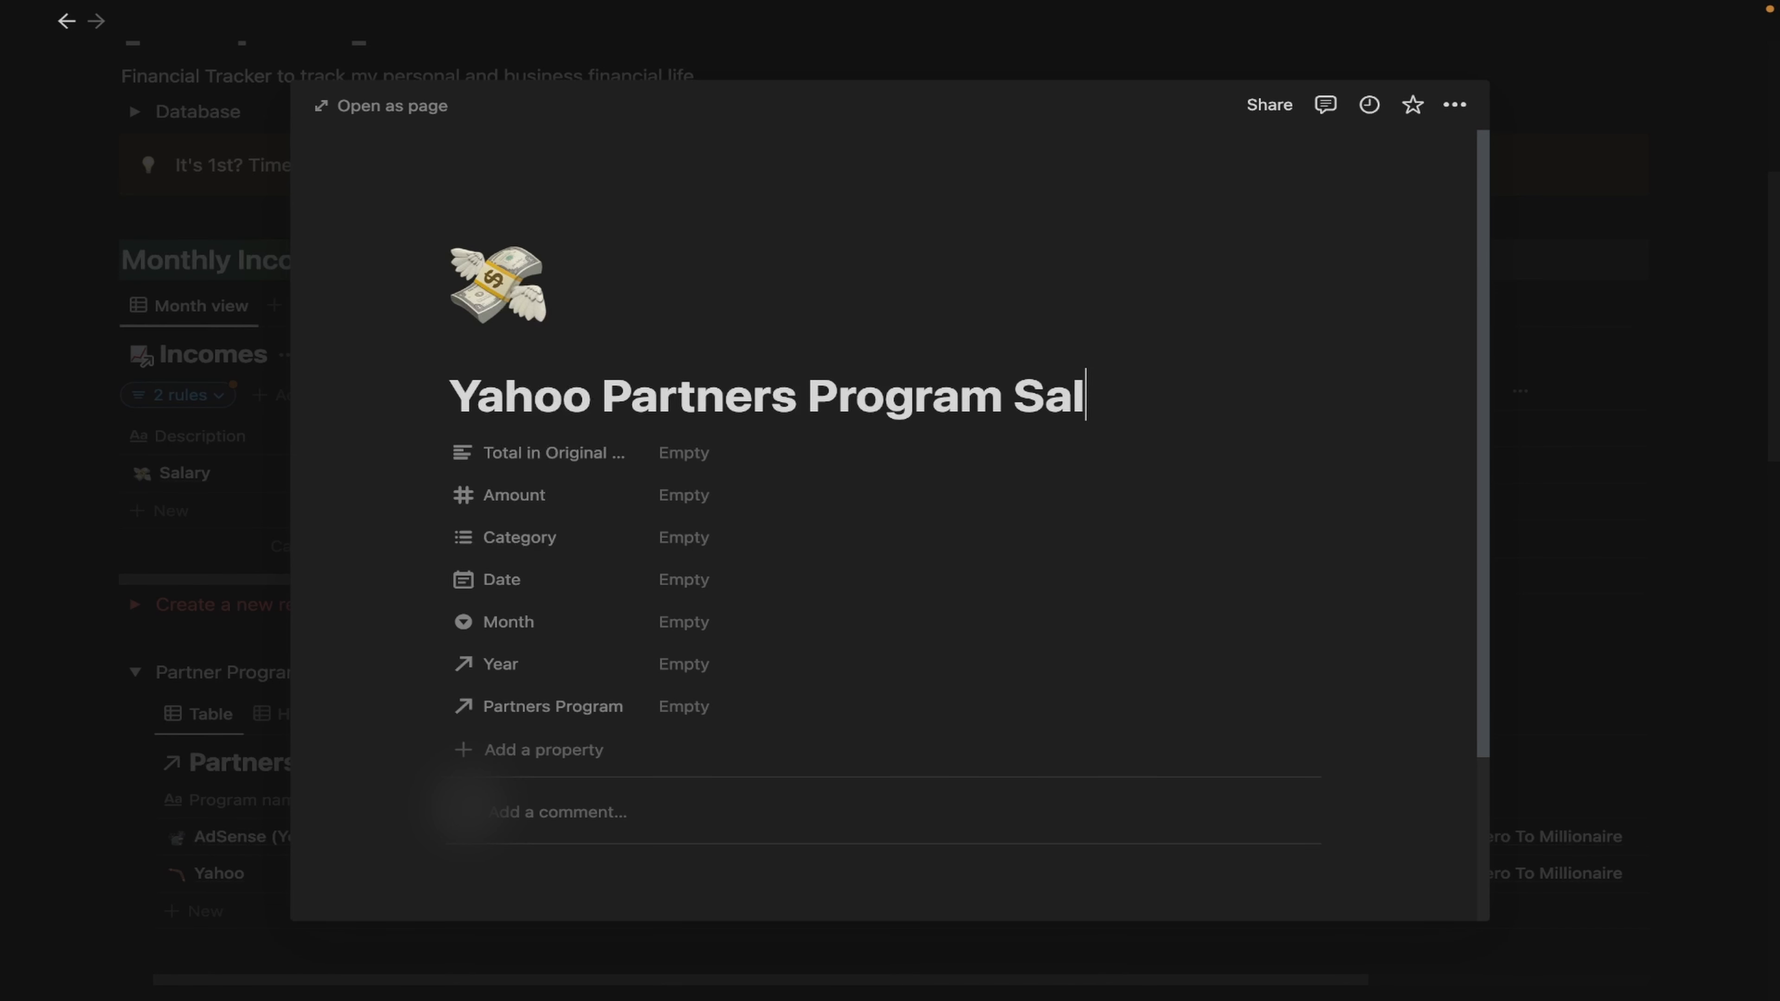
Enter 100 USD as the Yahoo income's total in original currency and open its Amount for editing.
left_click(695, 469)
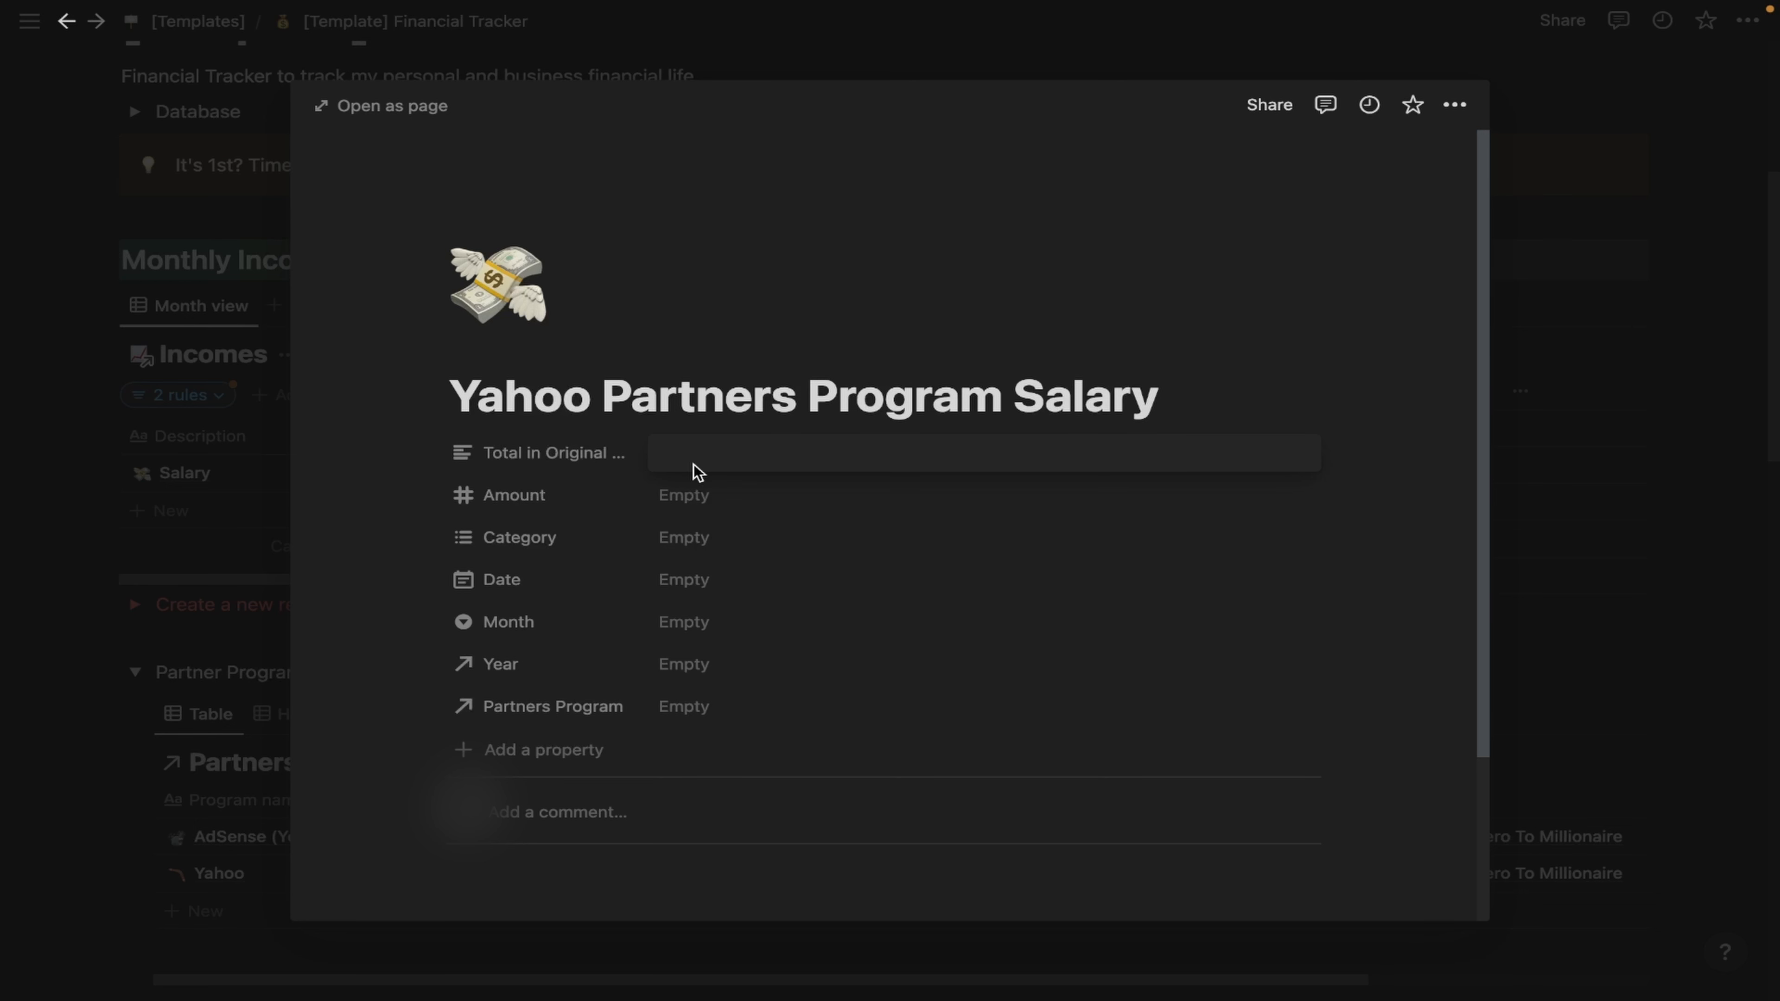
type("100")
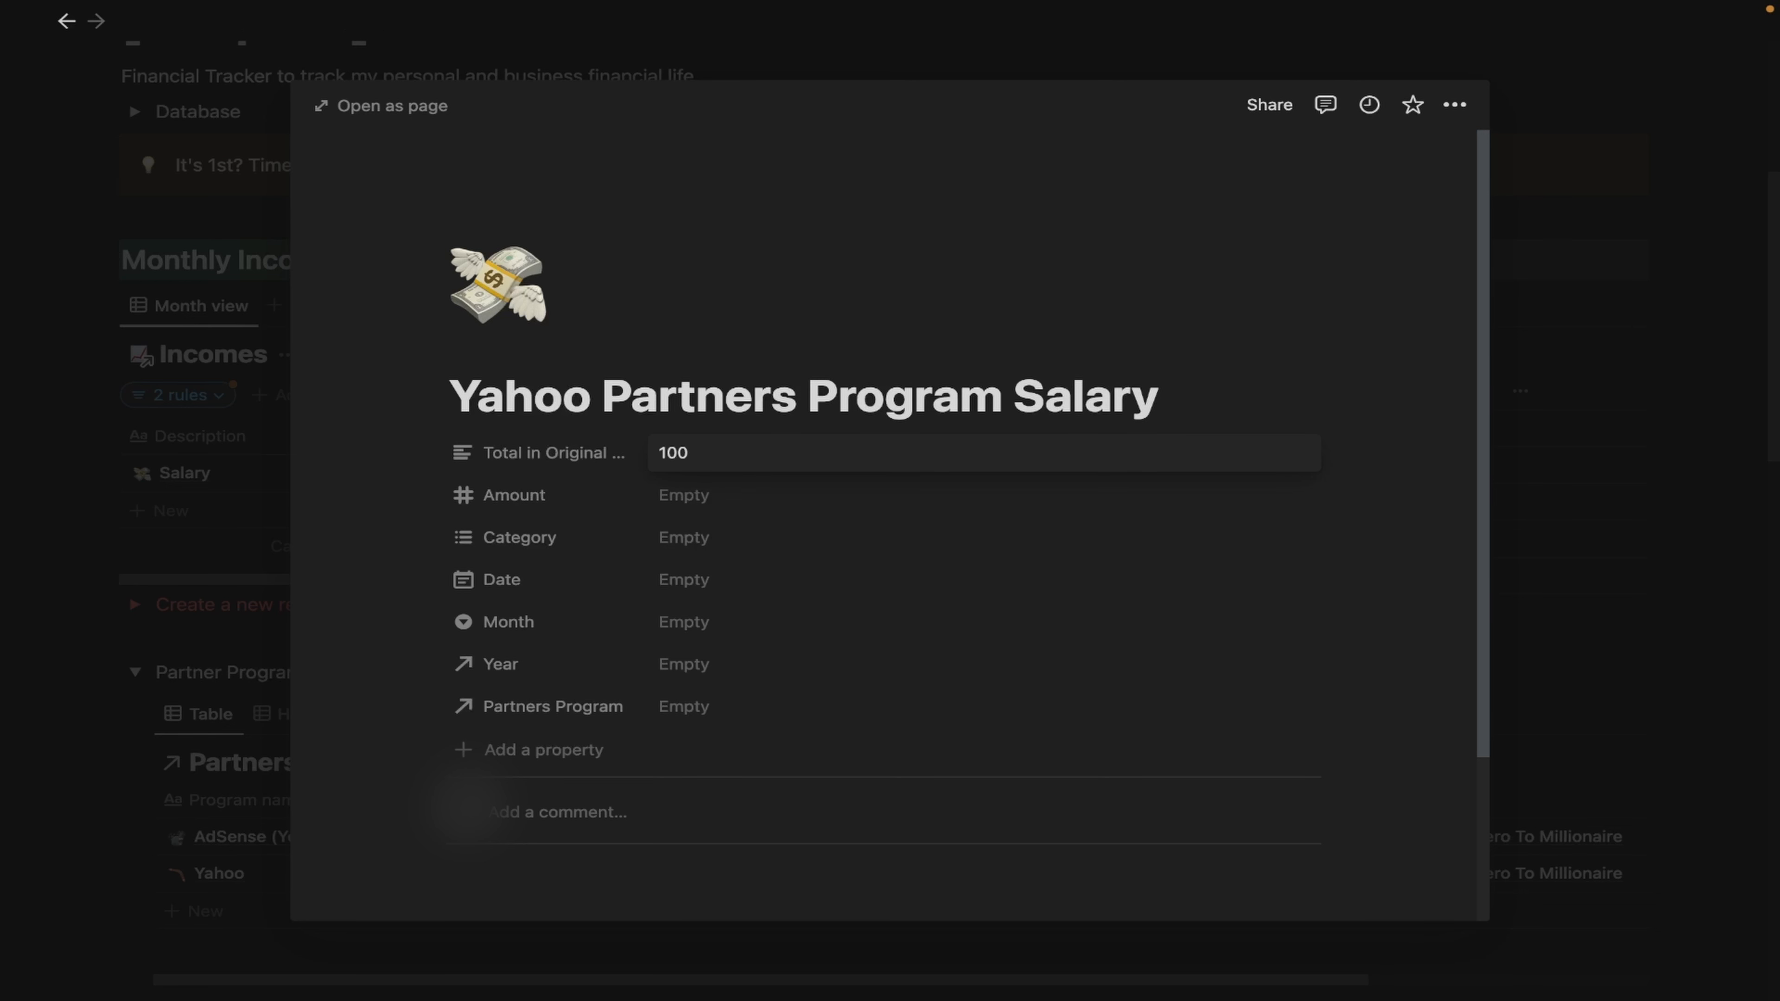
type(" USD")
left_click(700, 495)
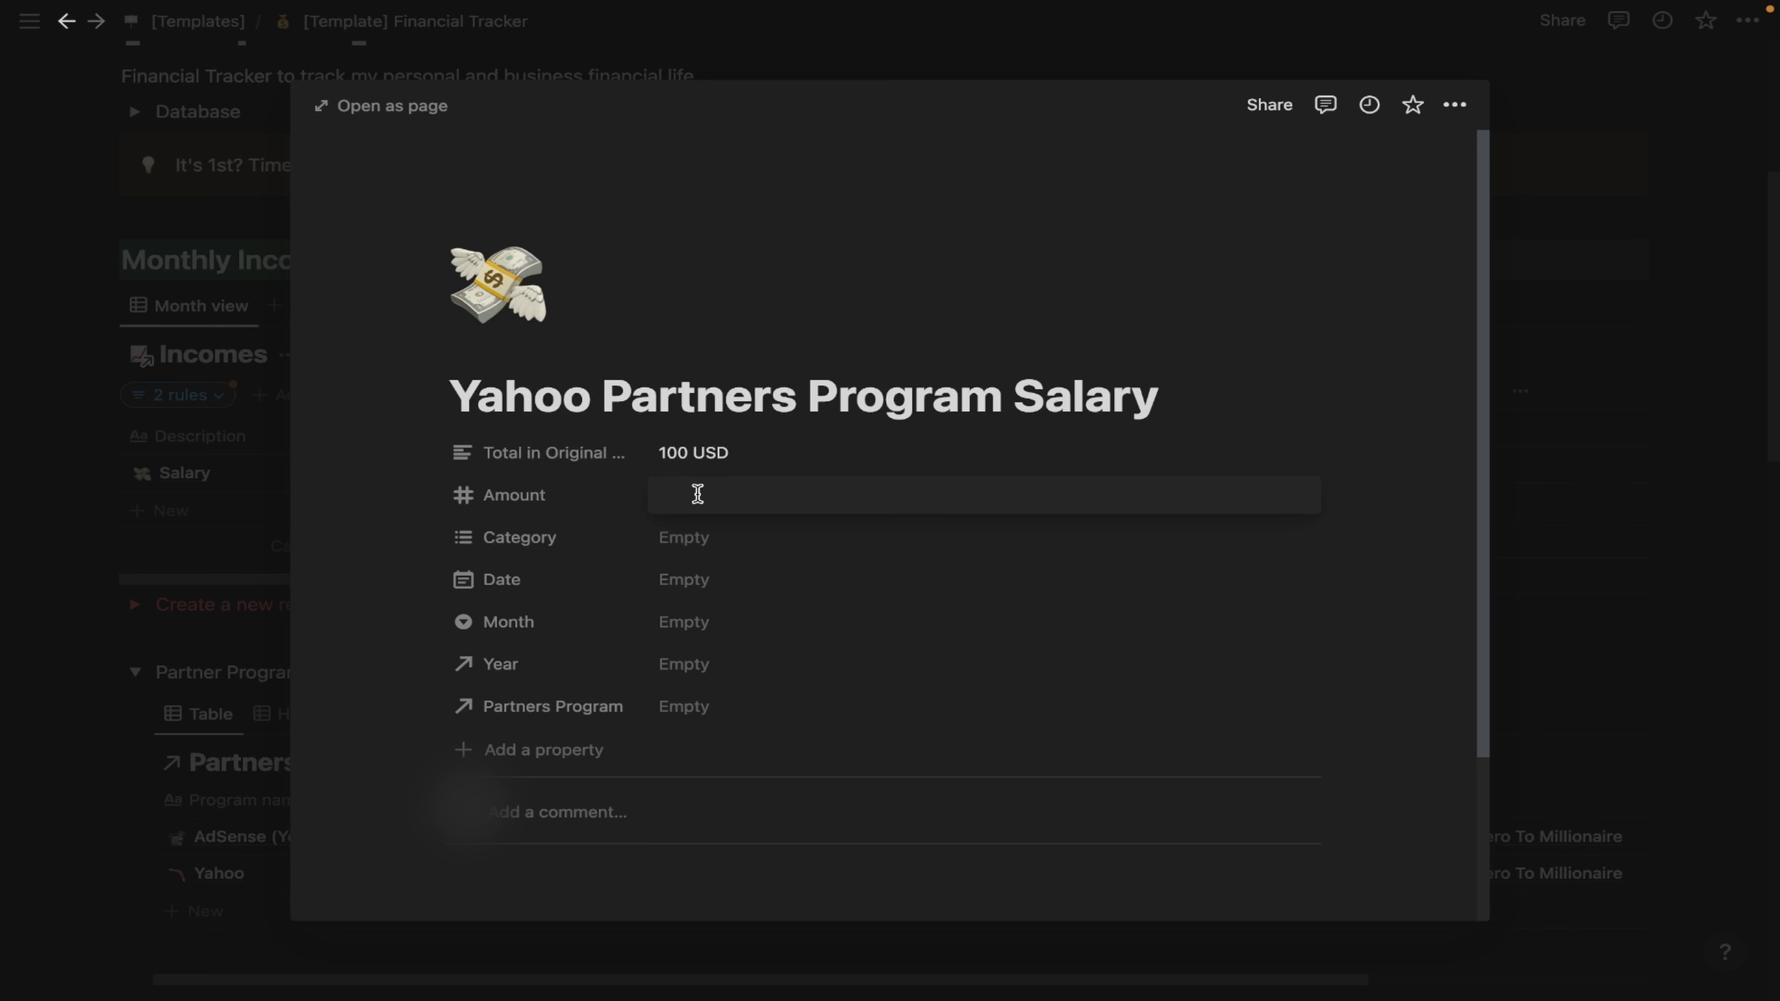
Set the Yahoo income's Amount to 360 PLN and assign it the Referral Program category.
type("3")
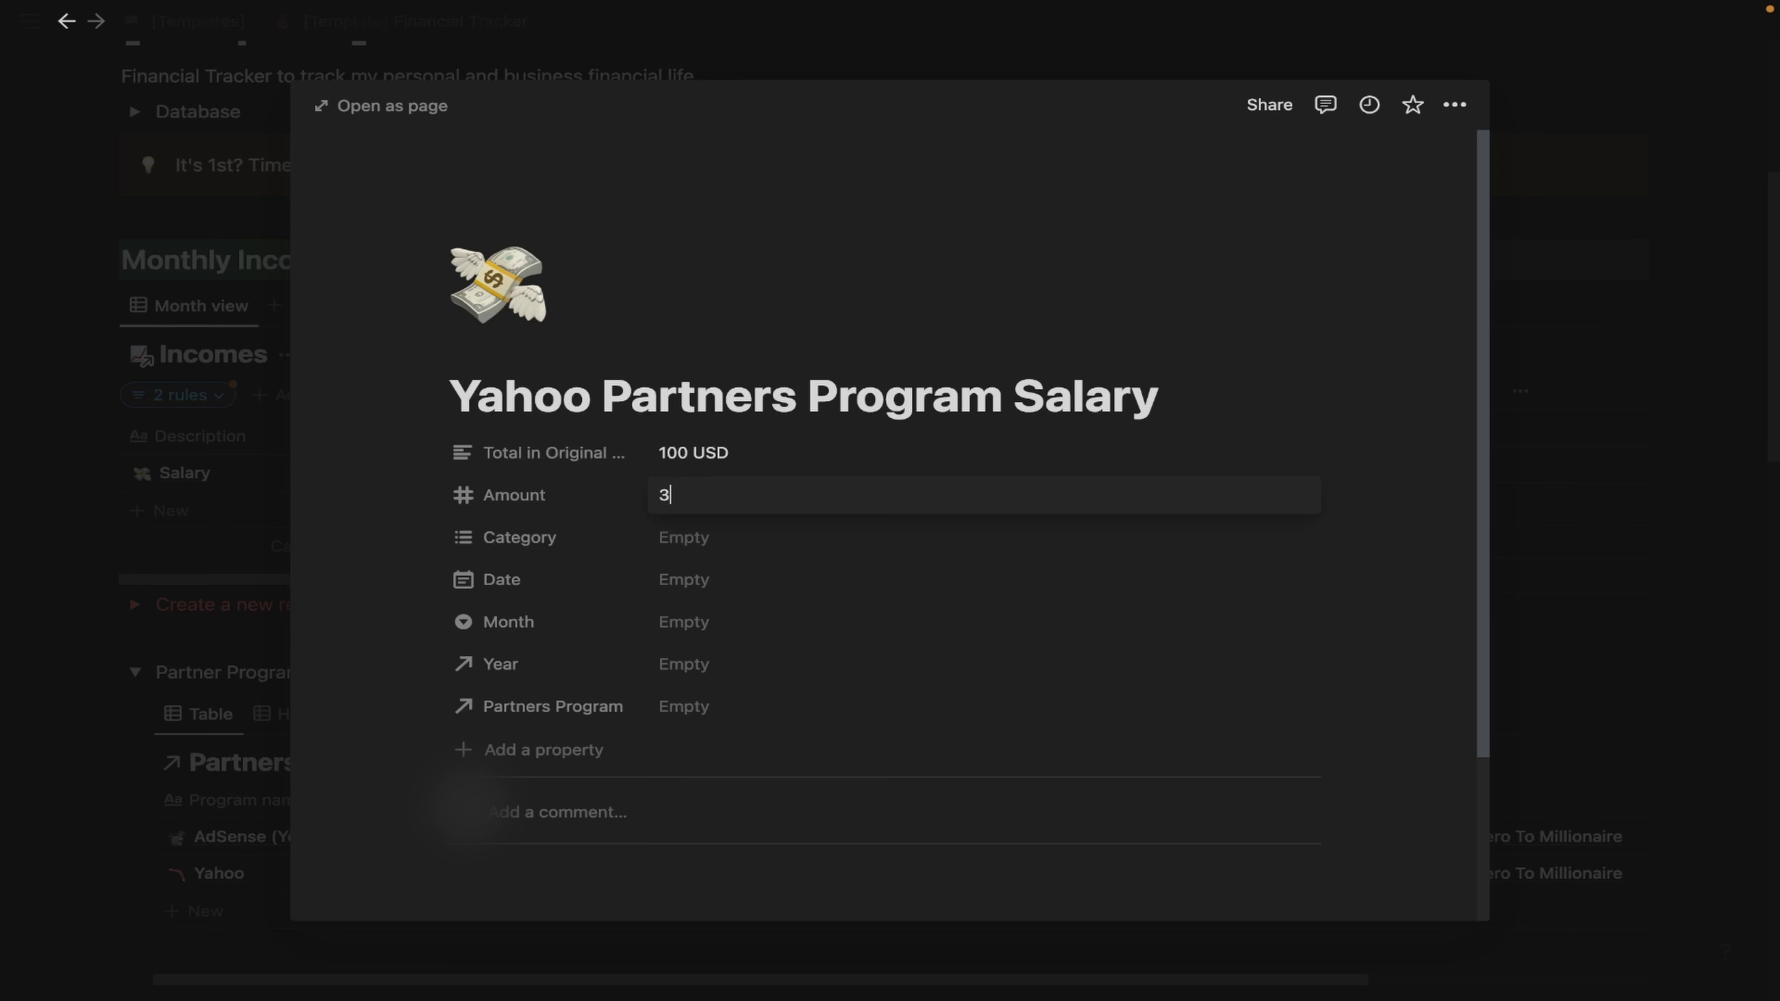
type("60 PLN")
key("Return")
left_click(736, 551)
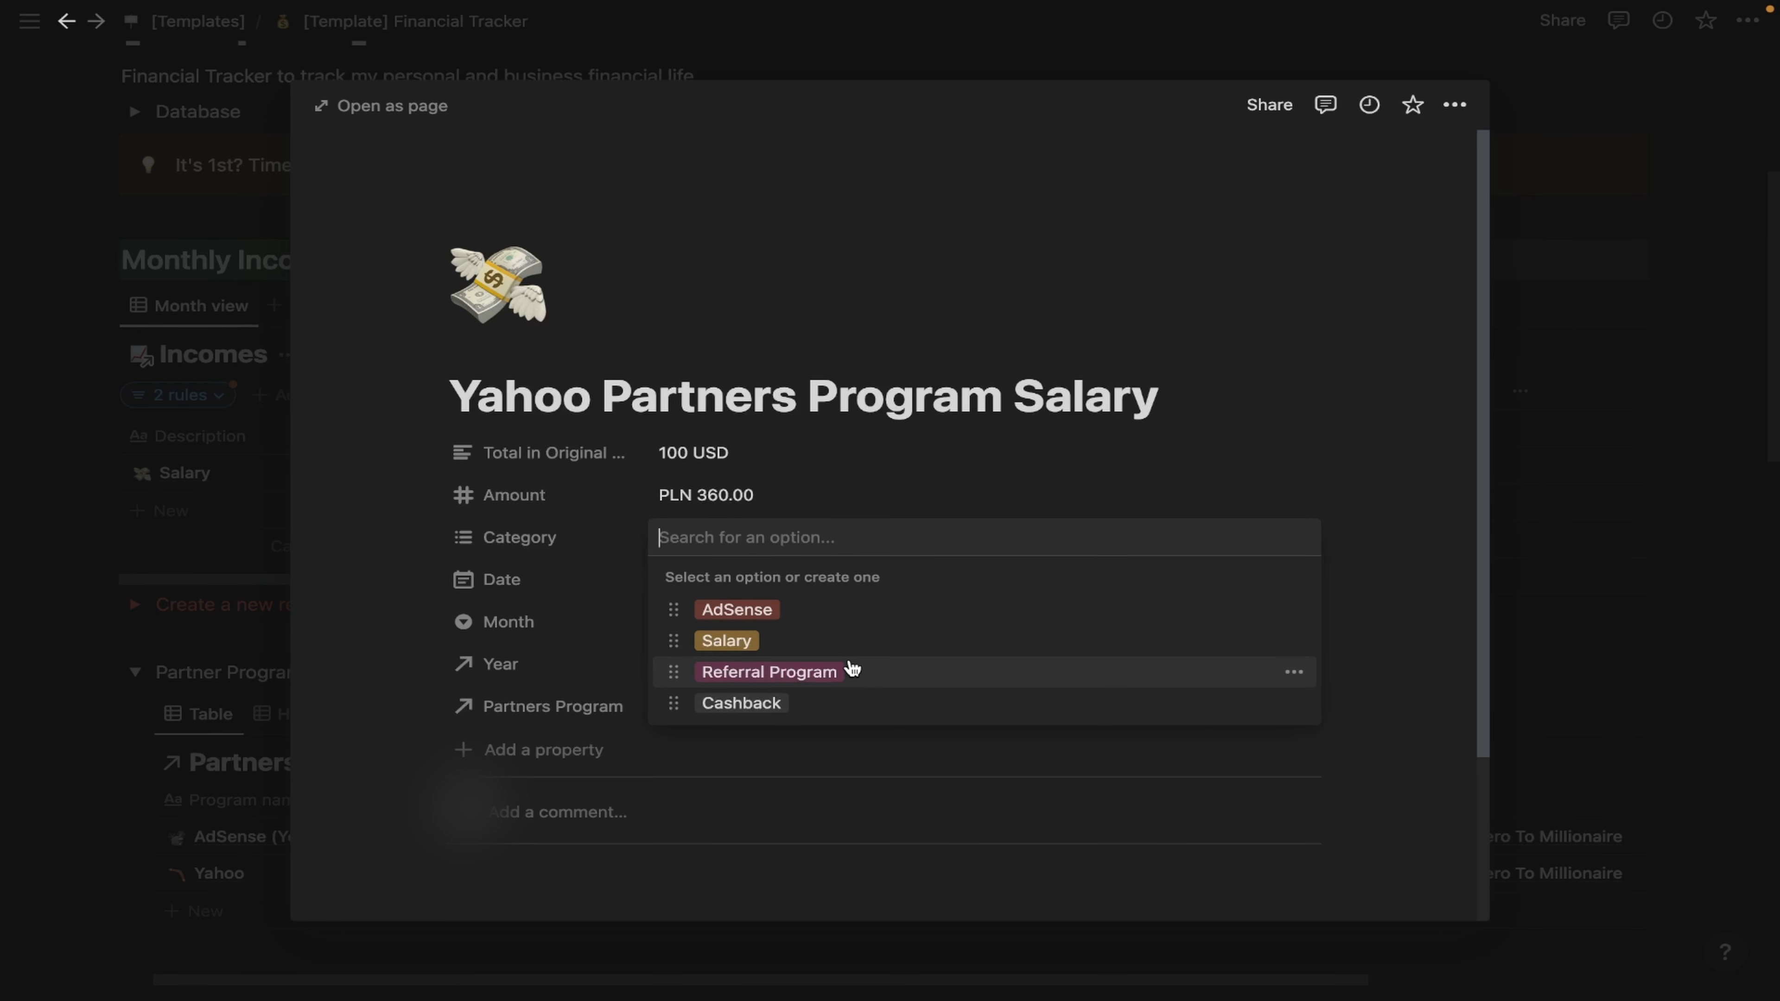
left_click(851, 686)
left_click(1037, 493)
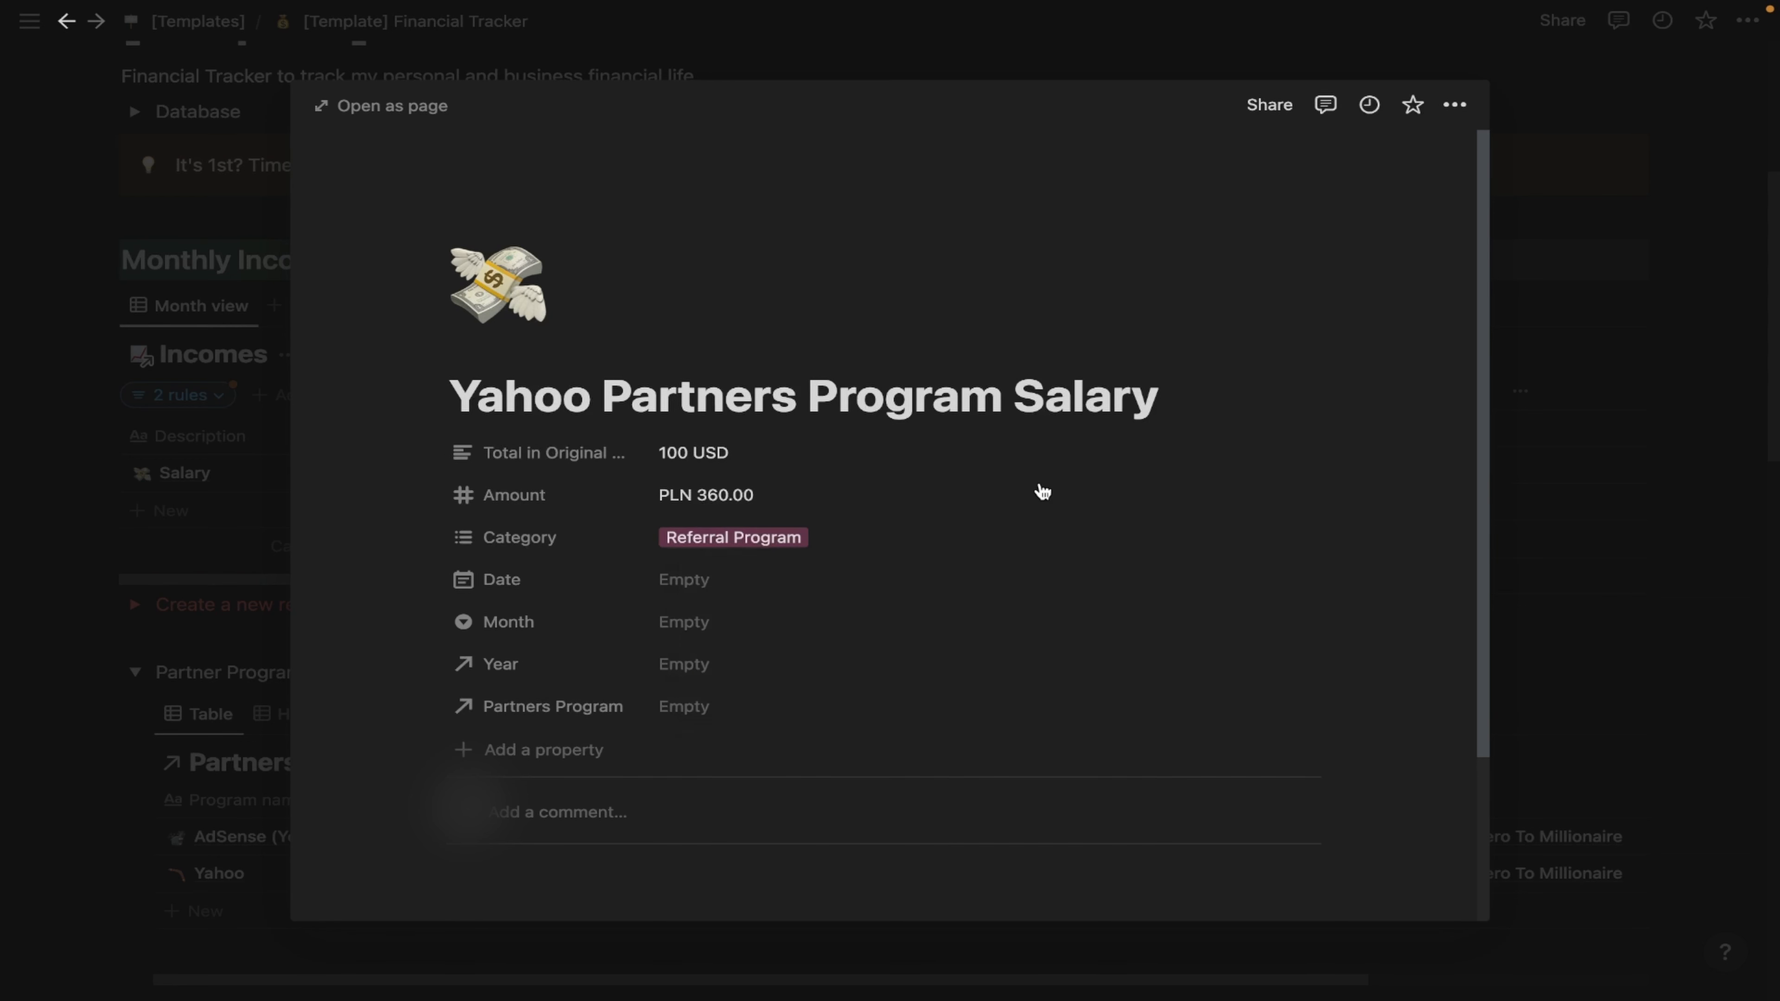
Date the Yahoo income May 30, 2022 and set its Month to May.
left_click(744, 595)
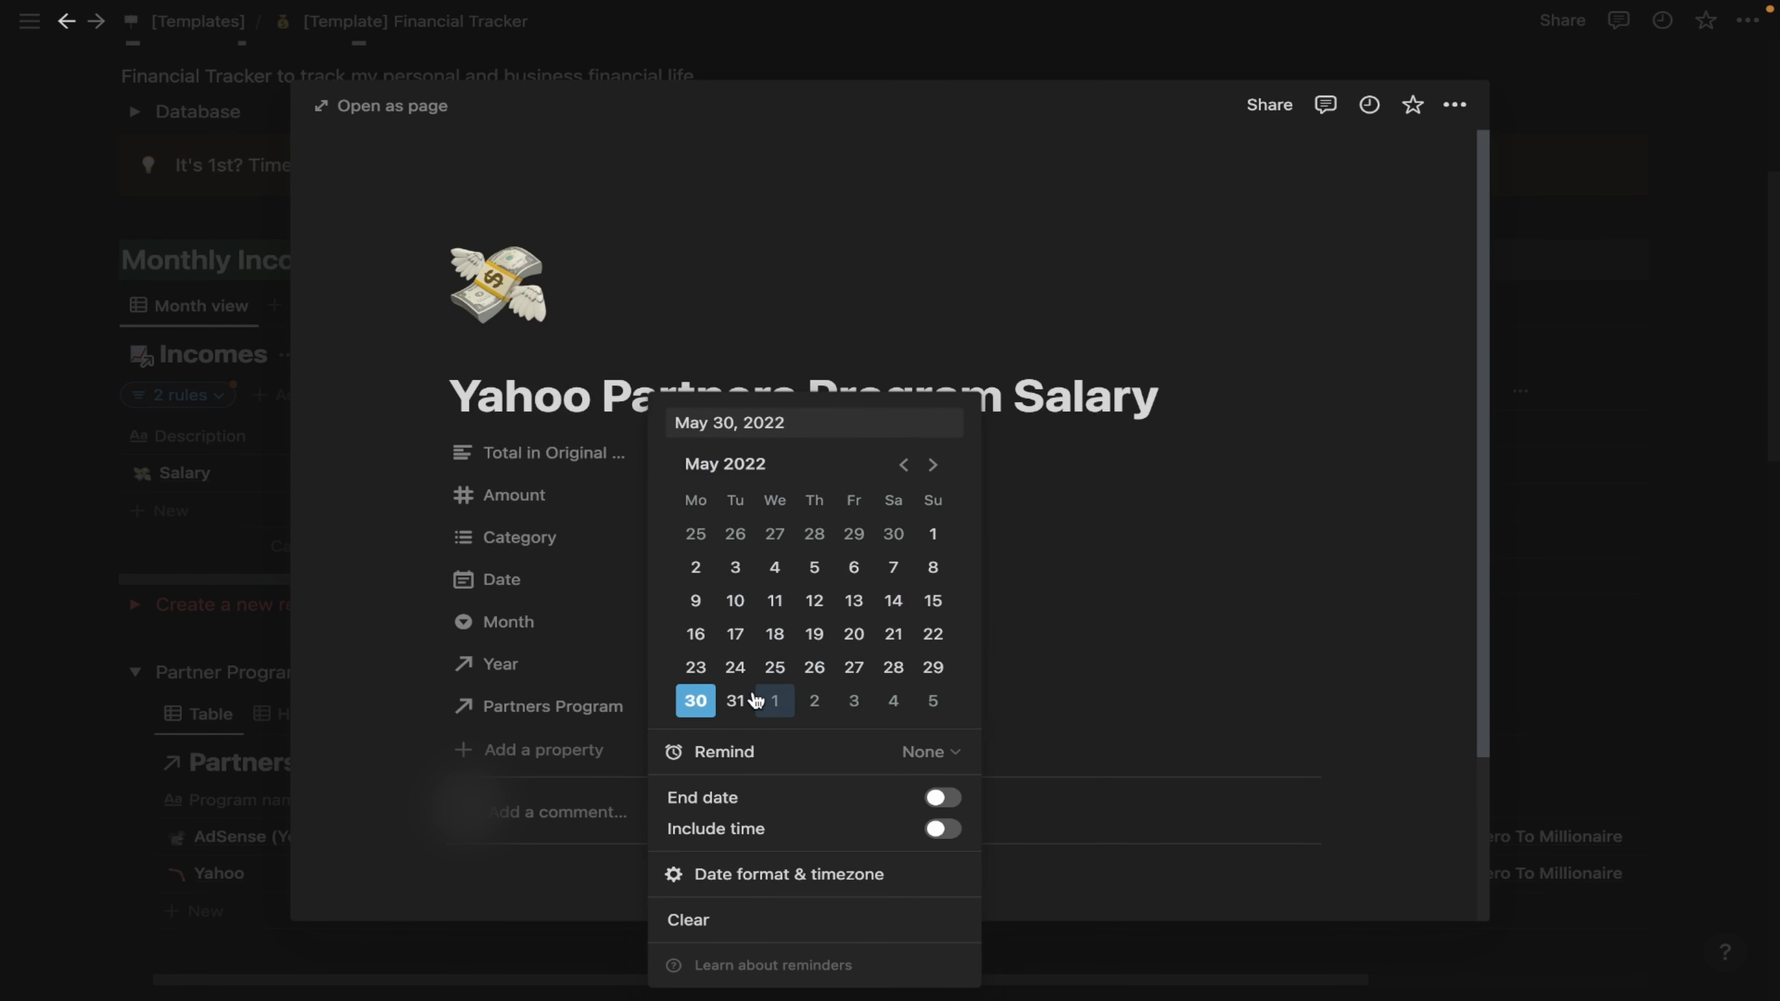
left_click(1104, 624)
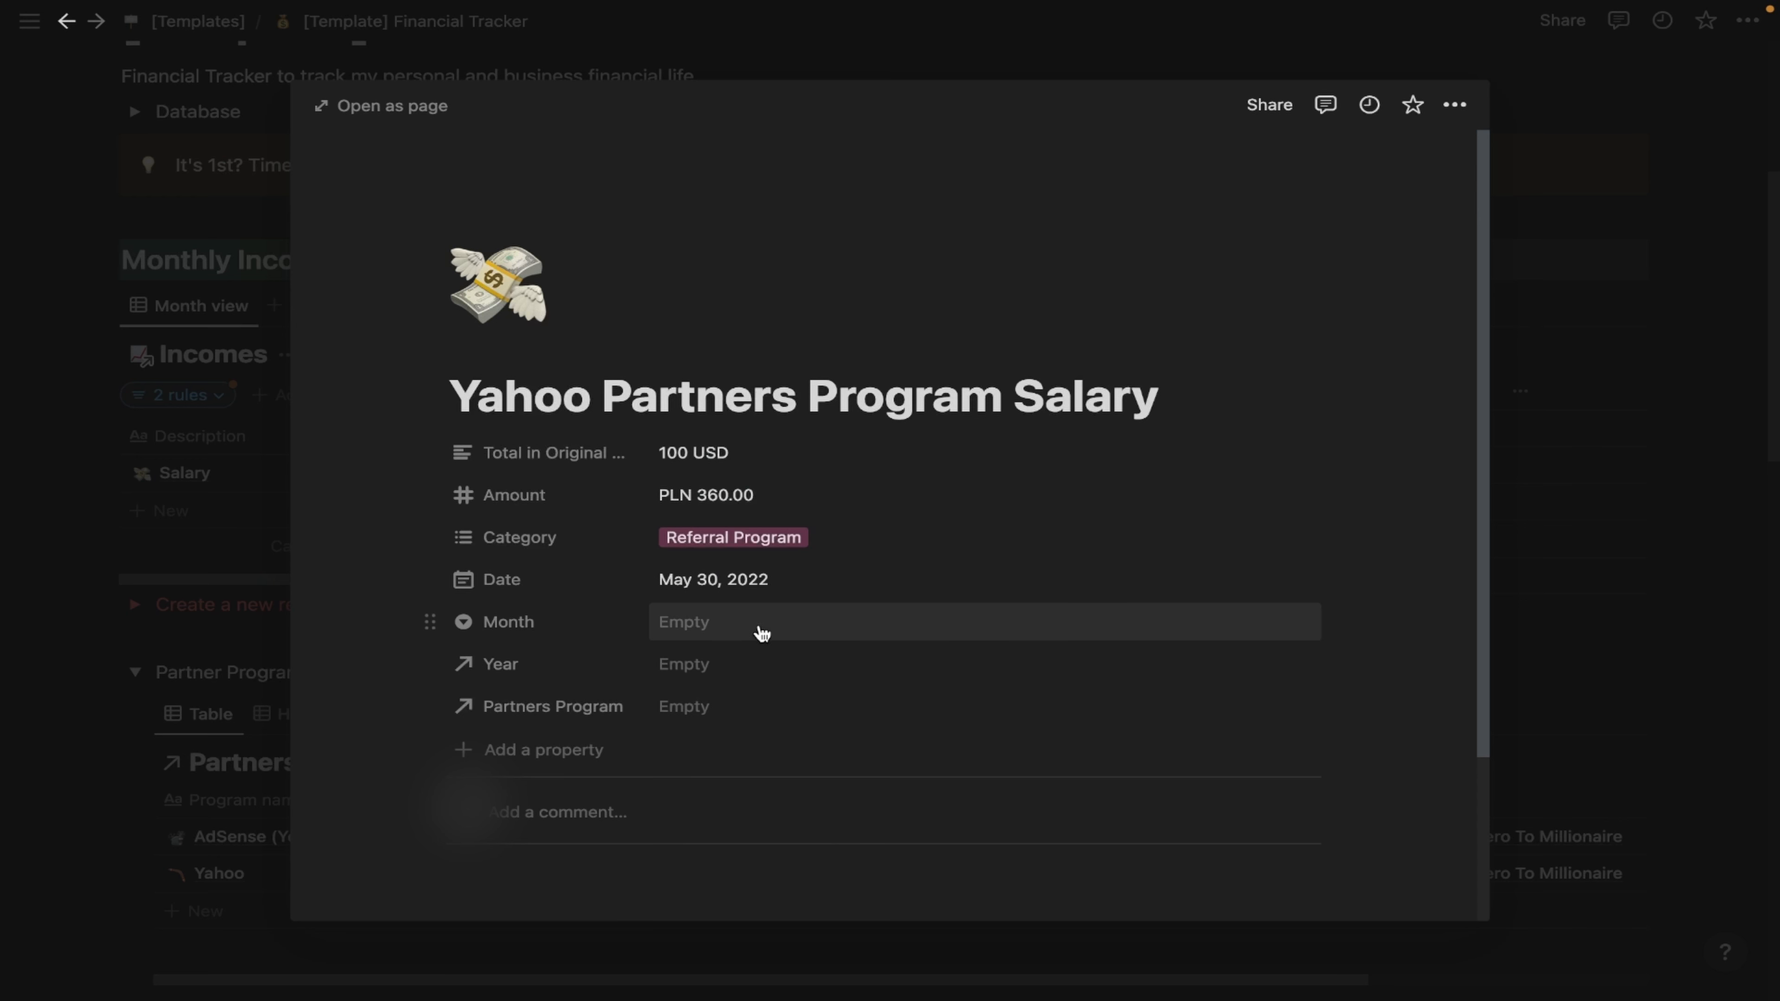
left_click(732, 636)
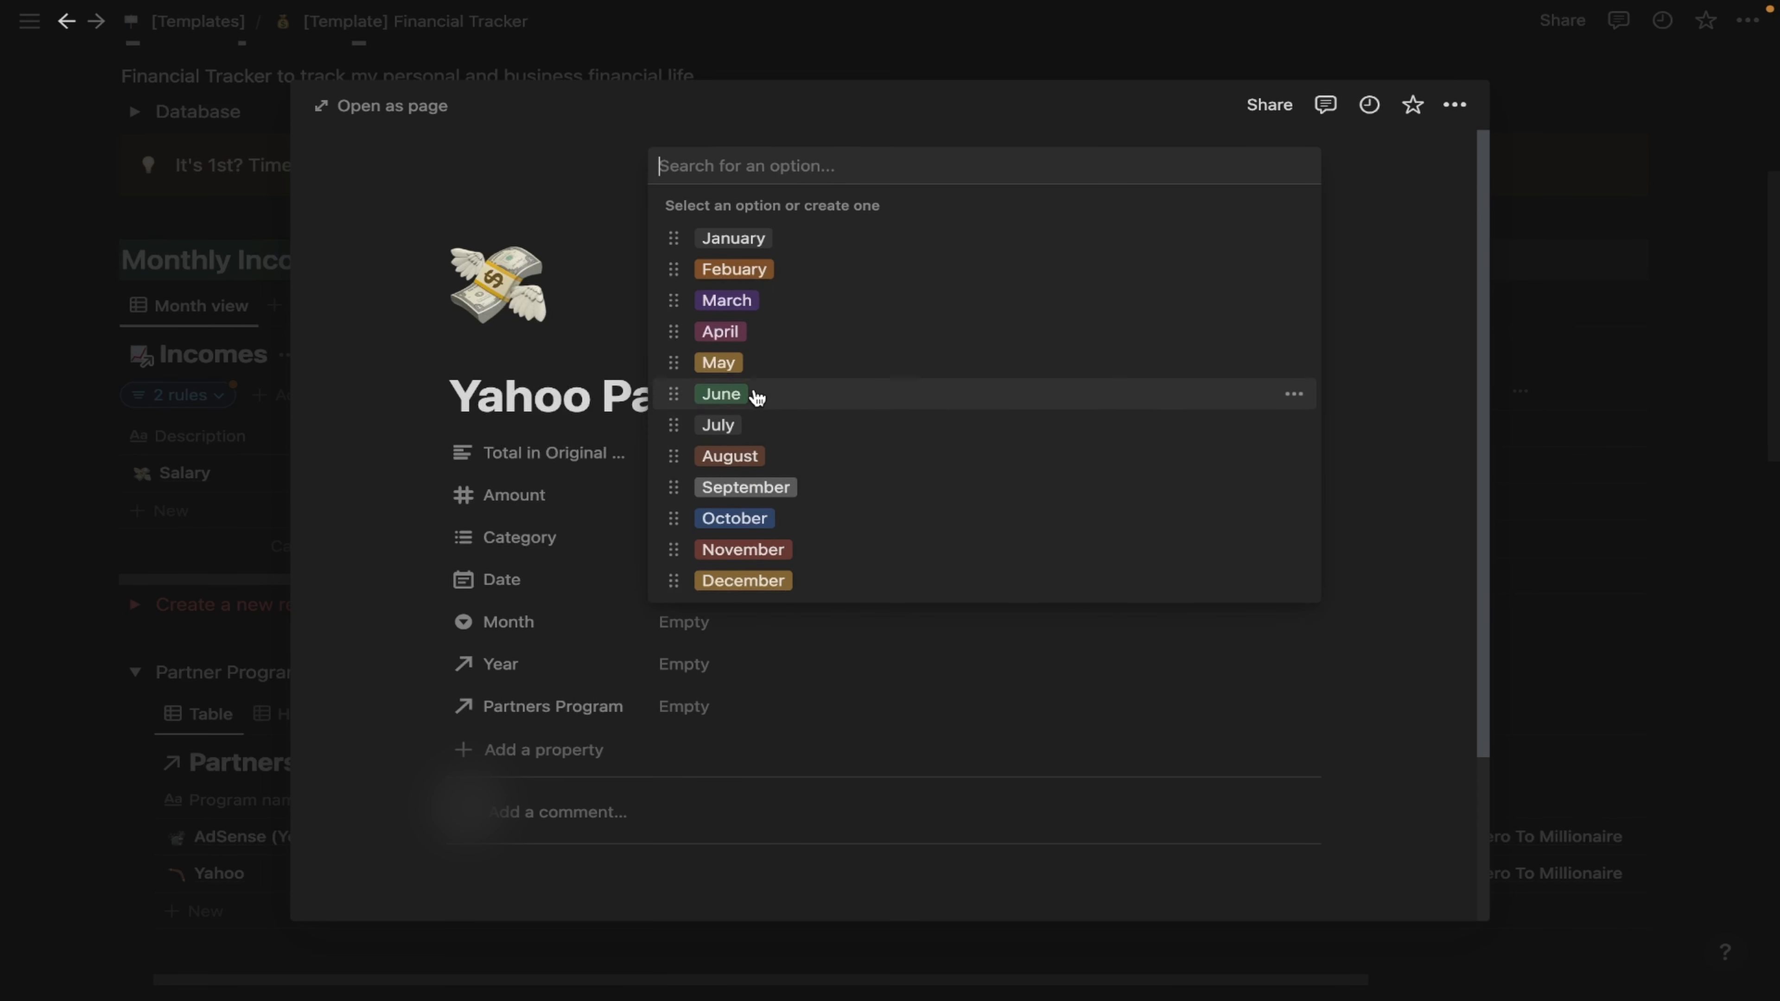
left_click(774, 365)
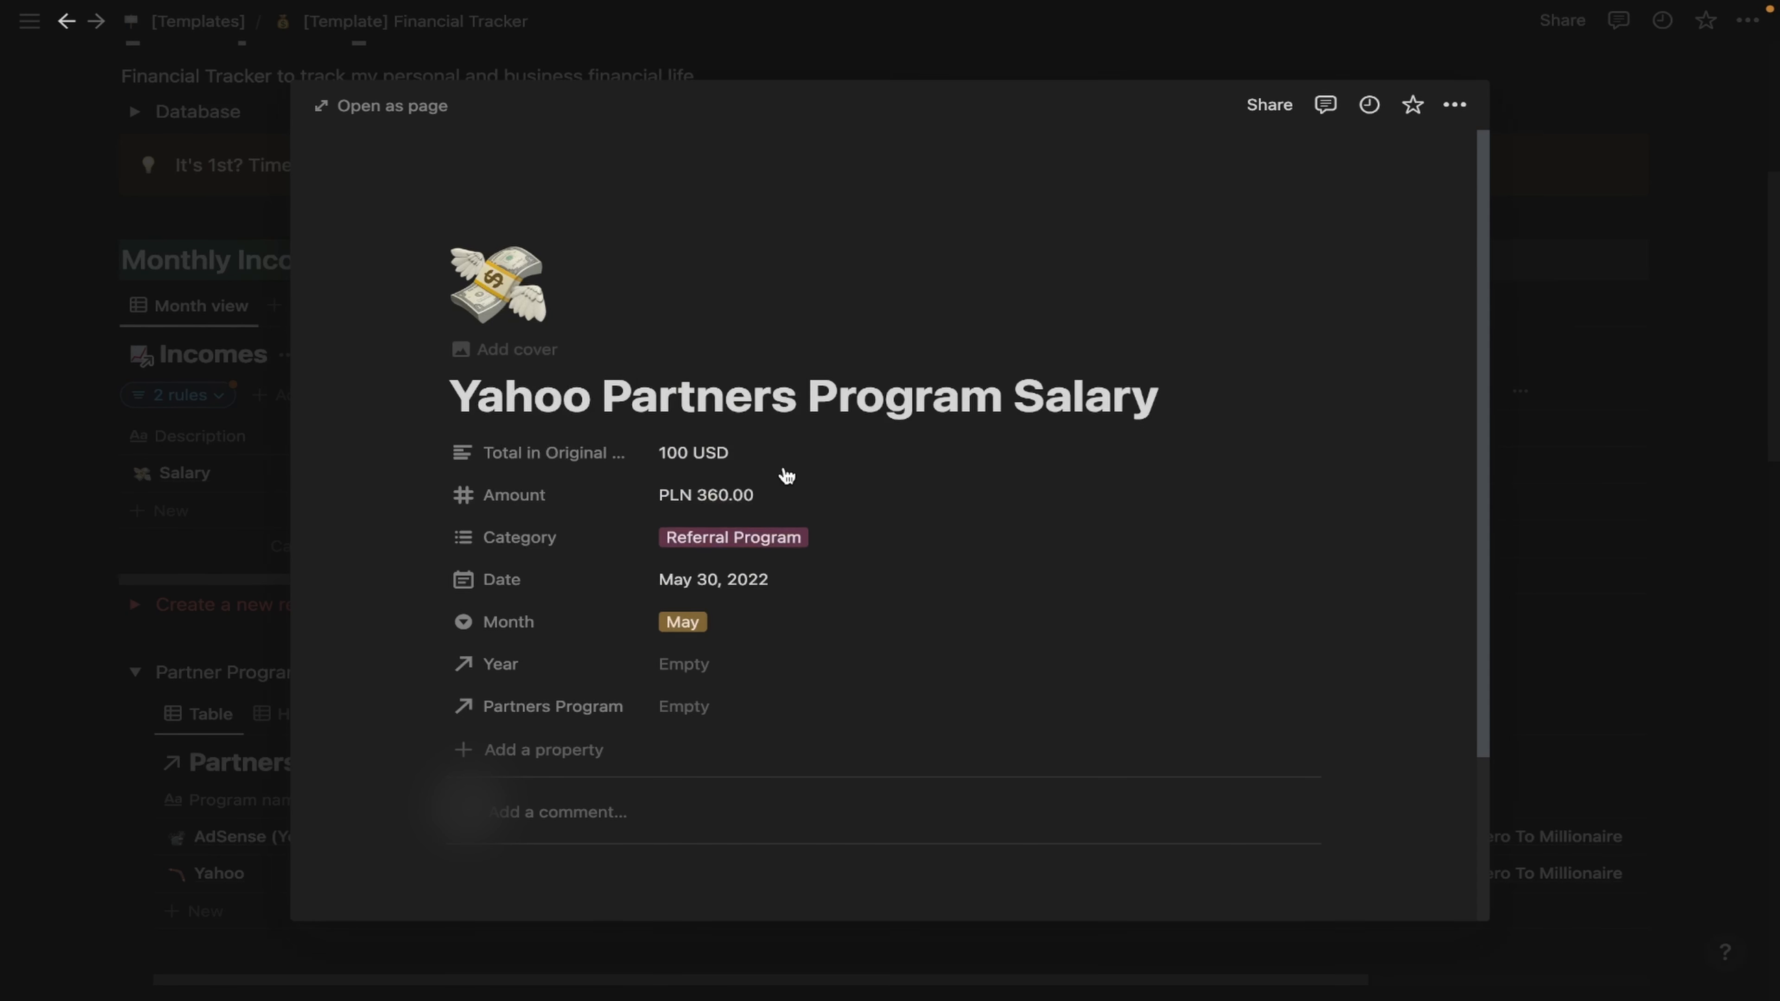
Link the Yahoo income to the 2022 yearly report and the Yahoo partners program, and close the record.
left_click(736, 670)
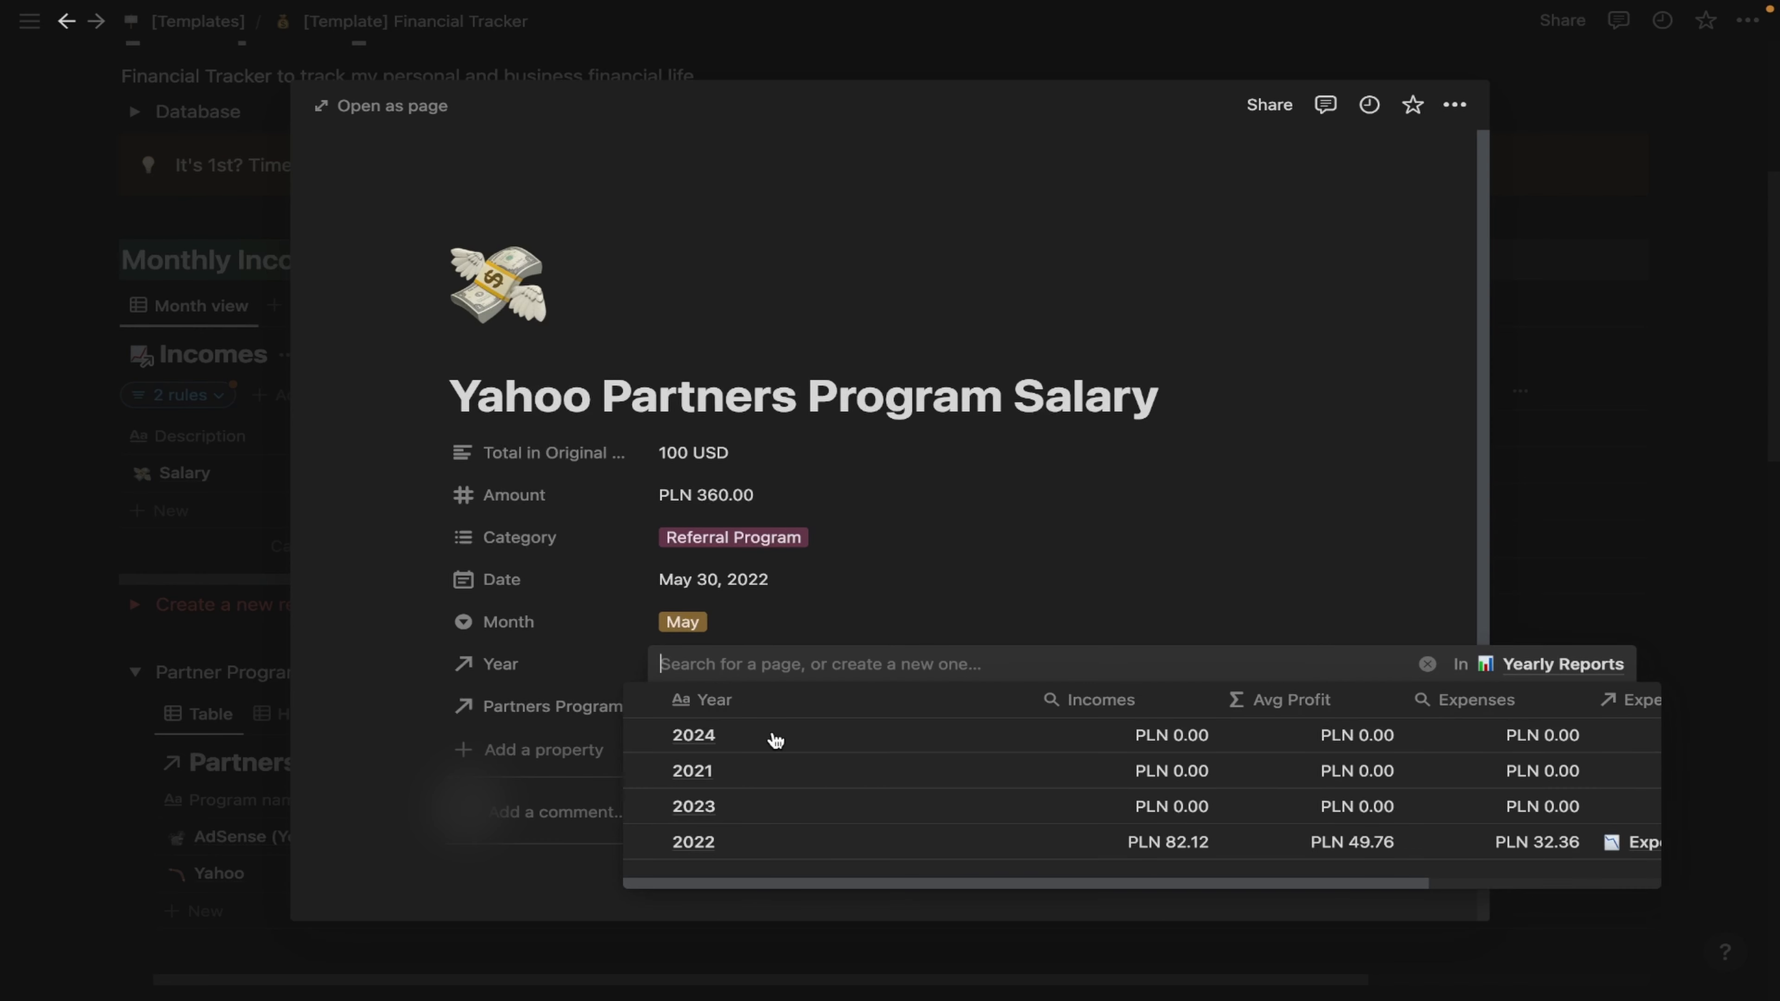
left_click(767, 843)
key("Escape")
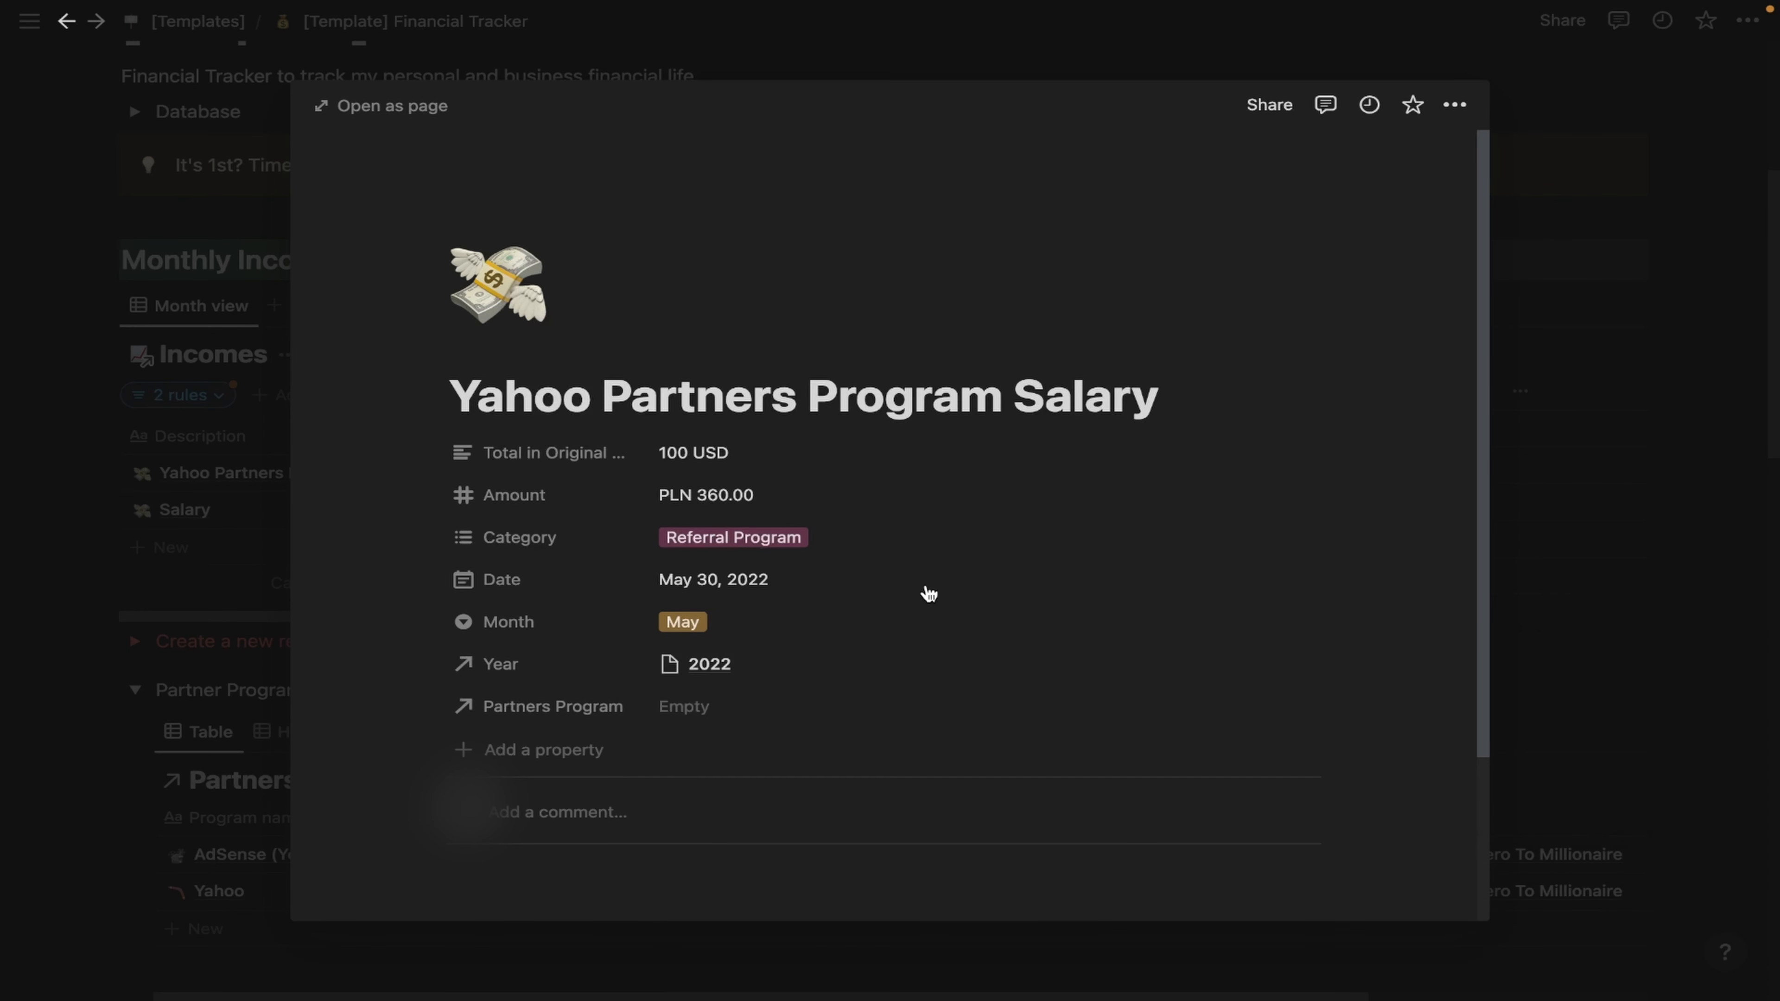
left_click(714, 707)
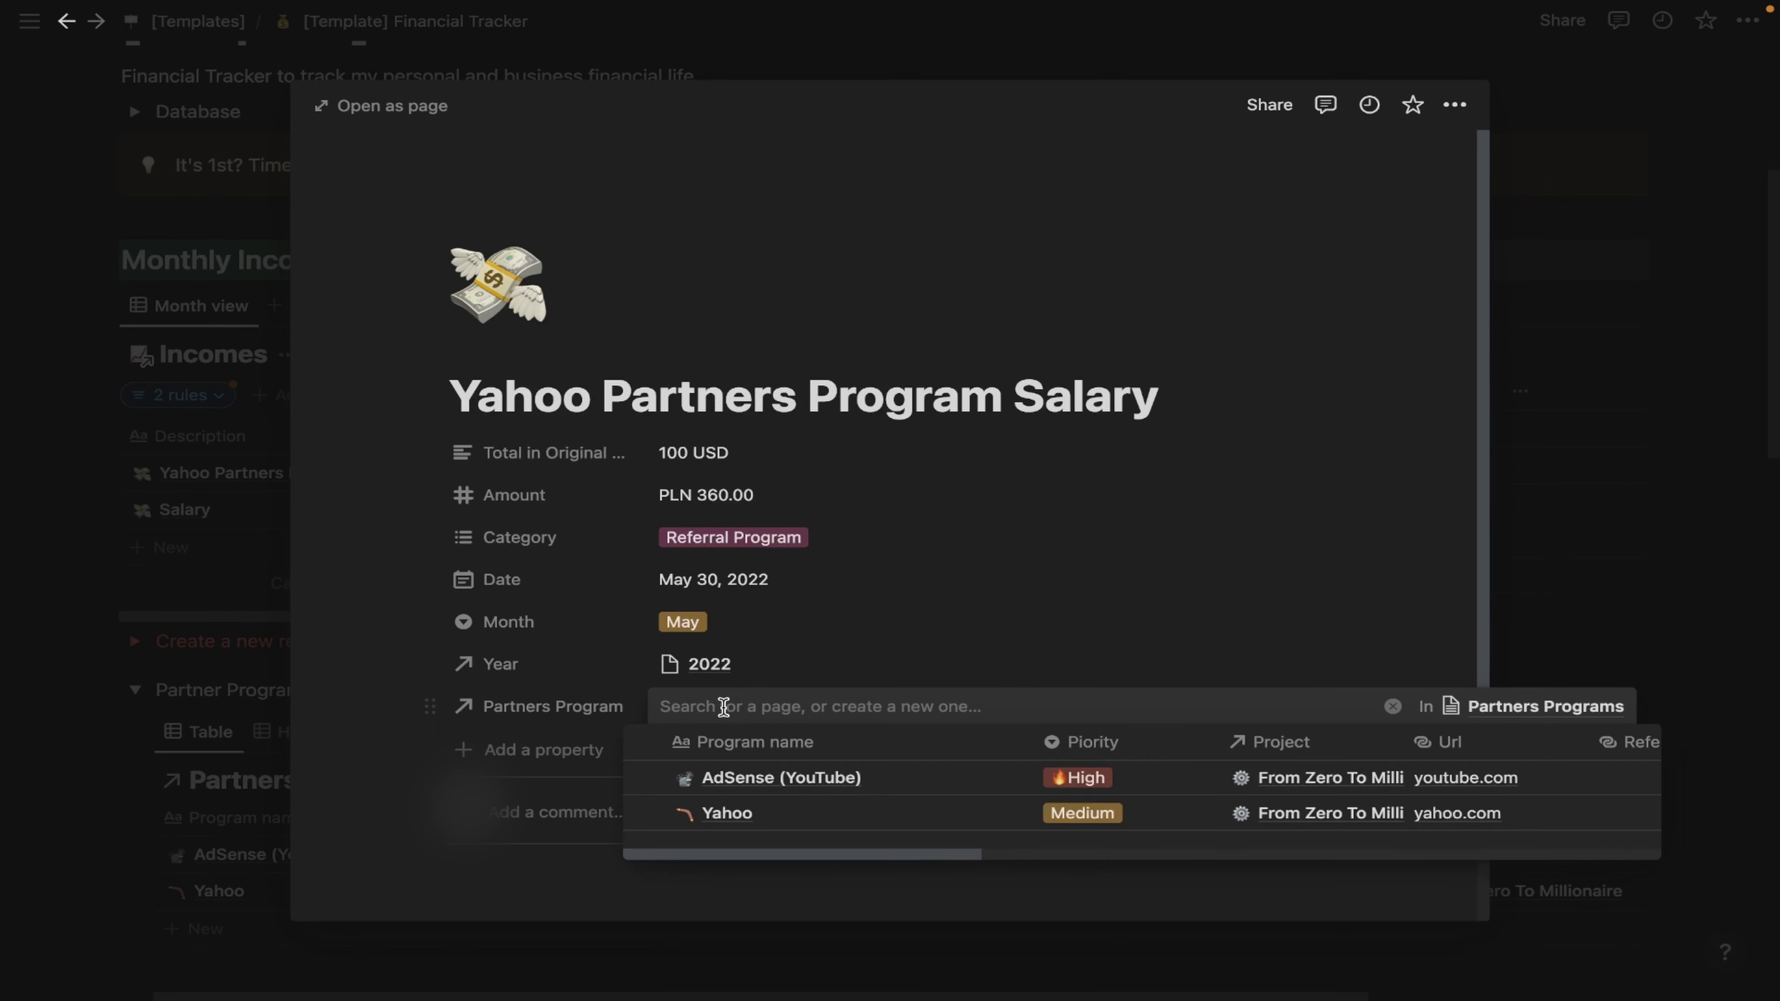
left_click(834, 820)
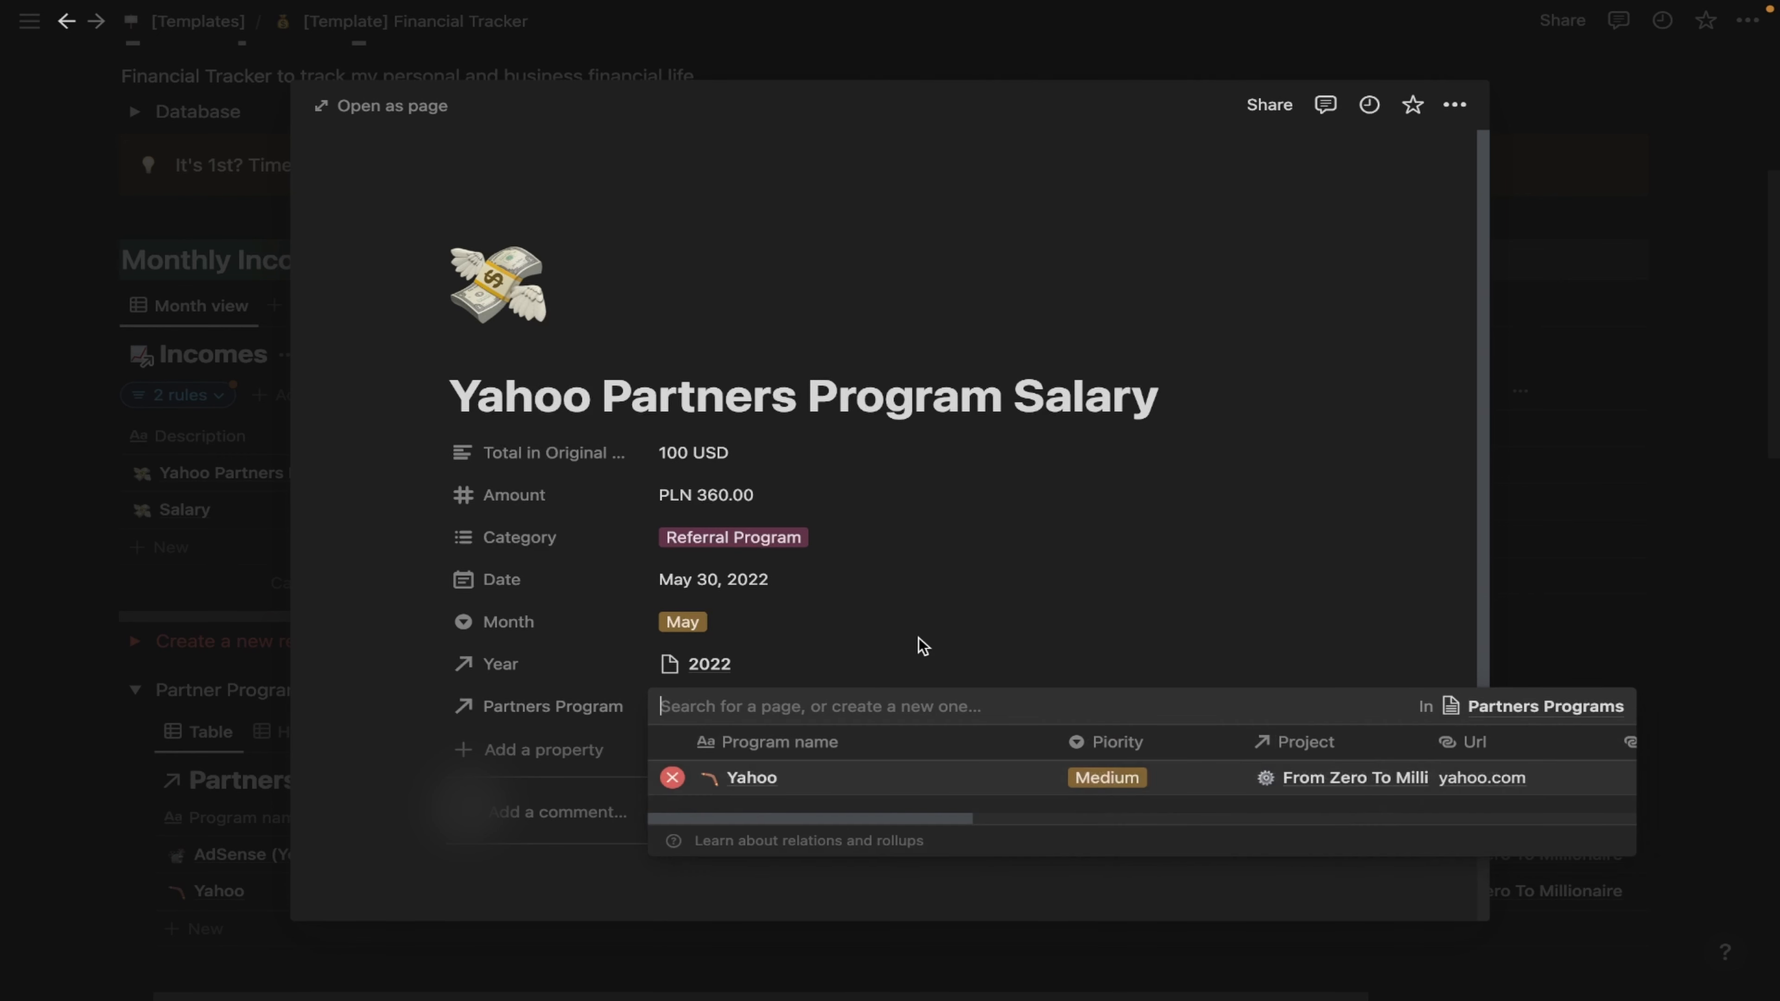
key("Escape")
left_click(1579, 588)
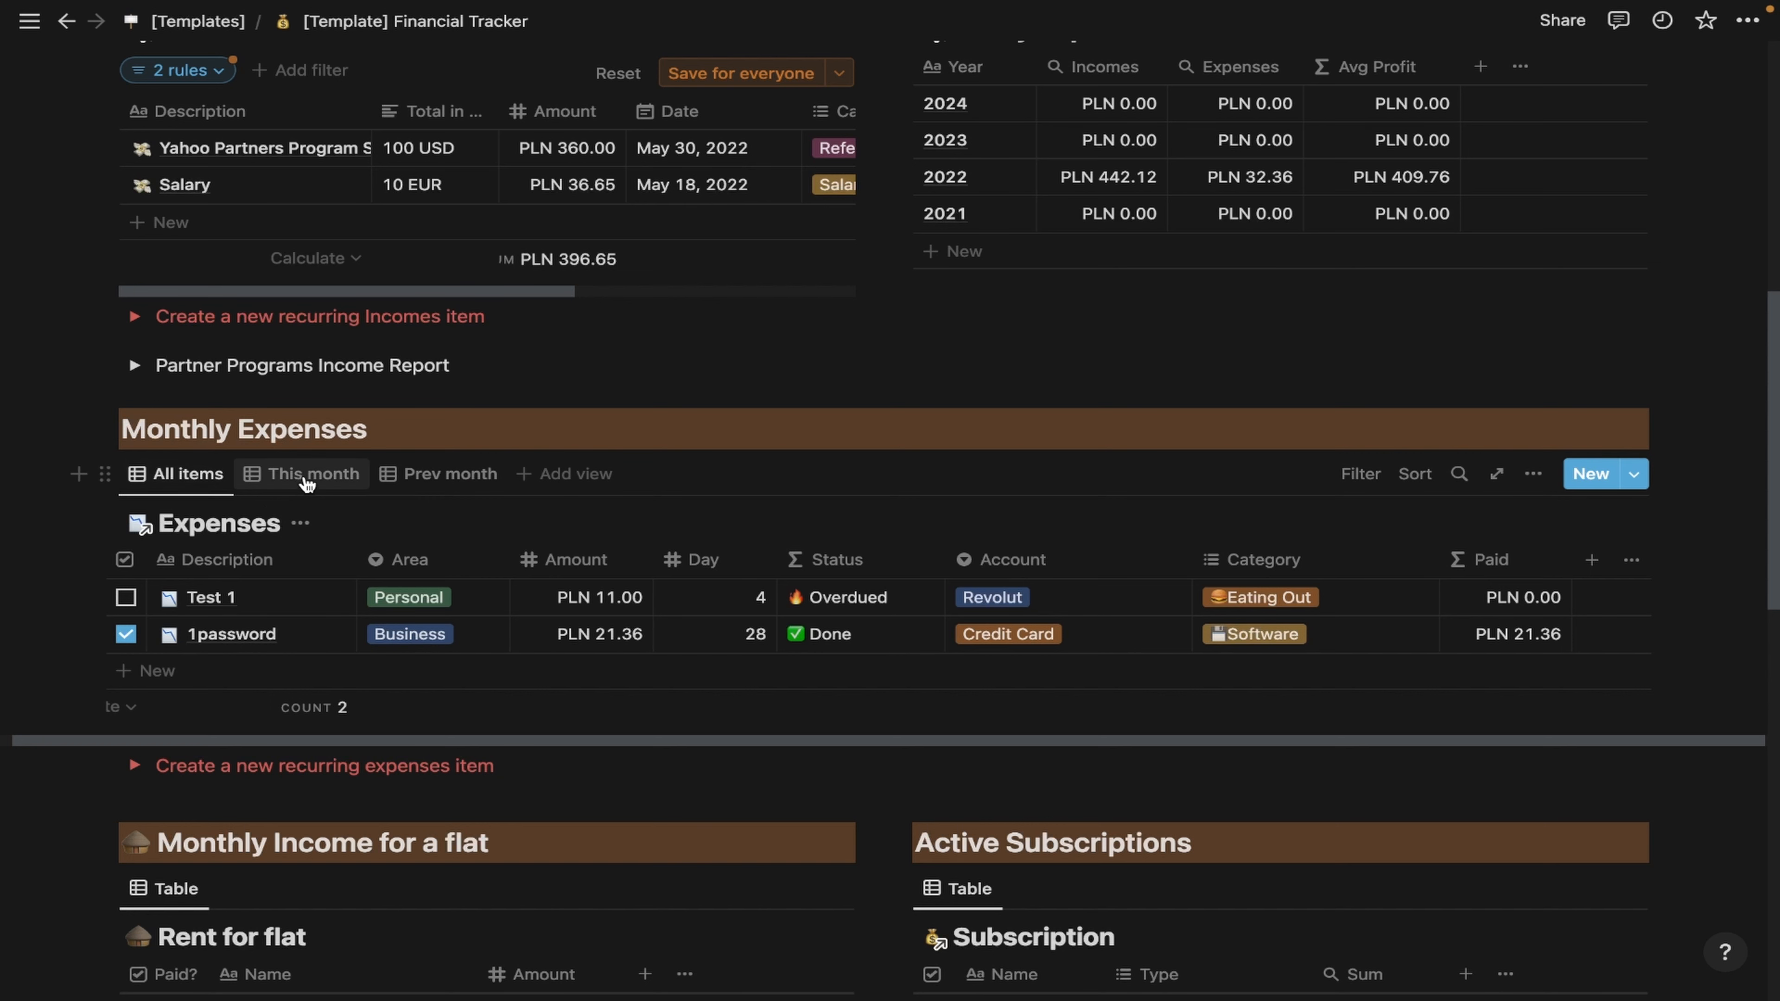
In the Expenses "This month" view, set the month number to 5 in both filter groups.
left_click(302, 483)
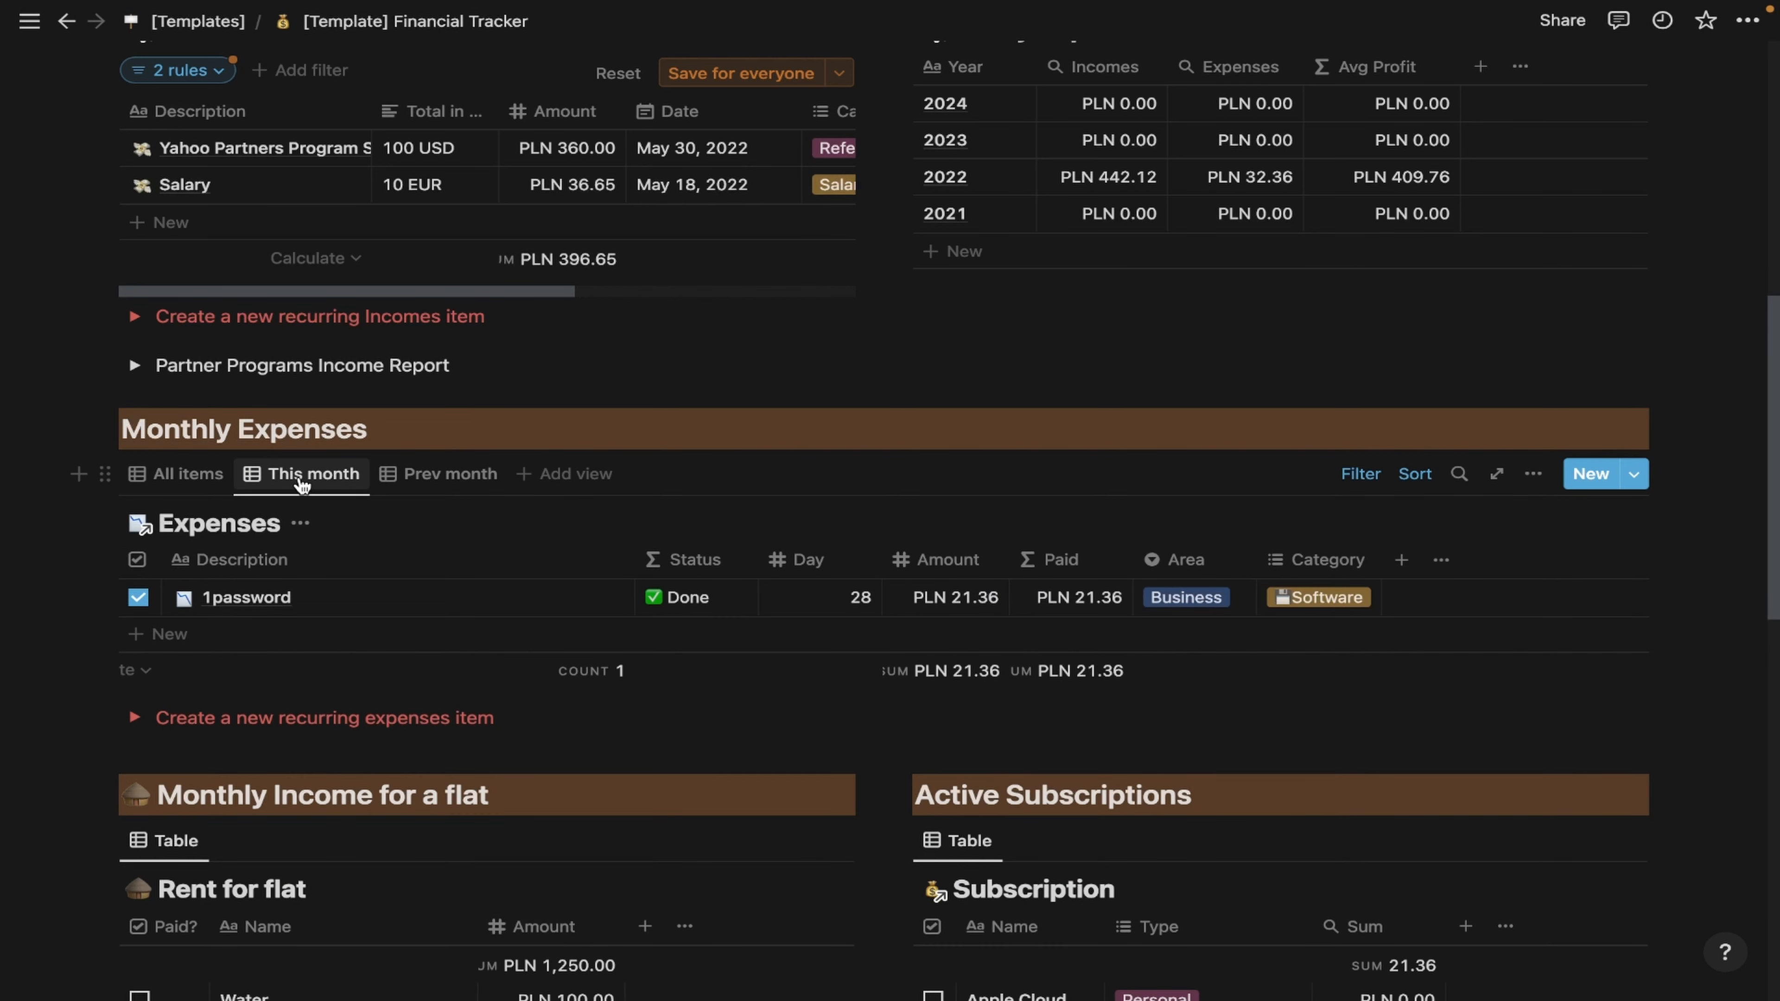
left_click(1361, 474)
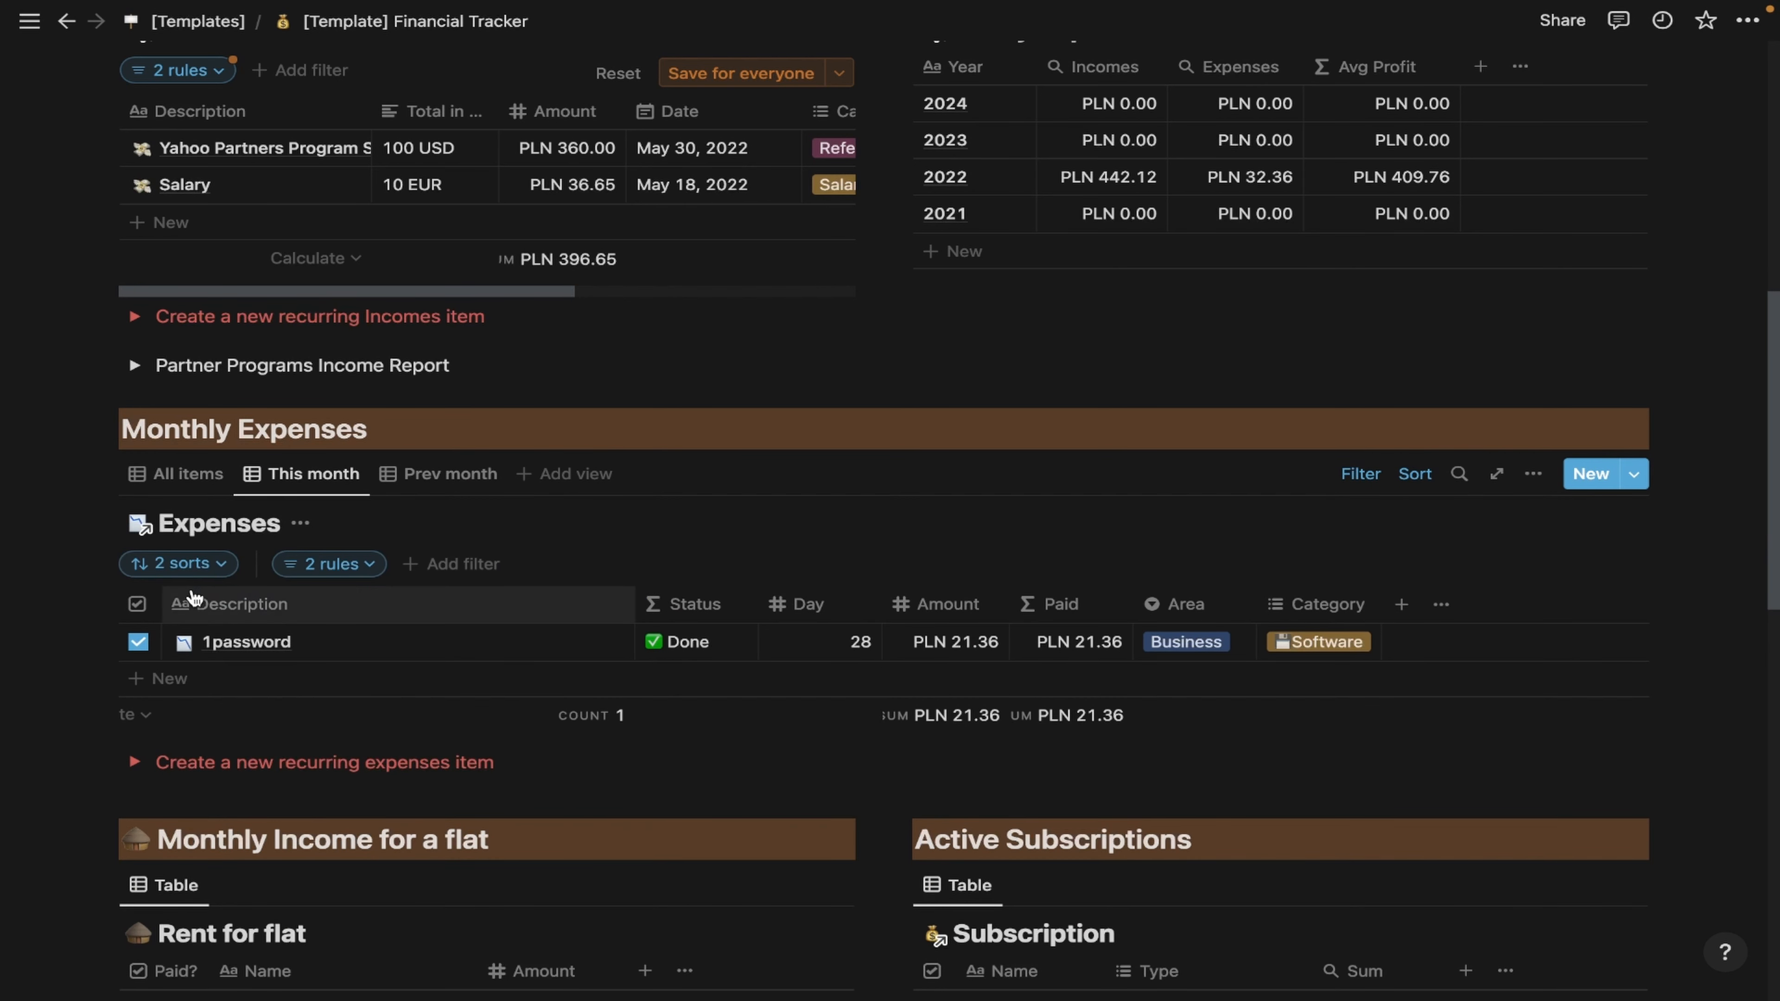
left_click(335, 567)
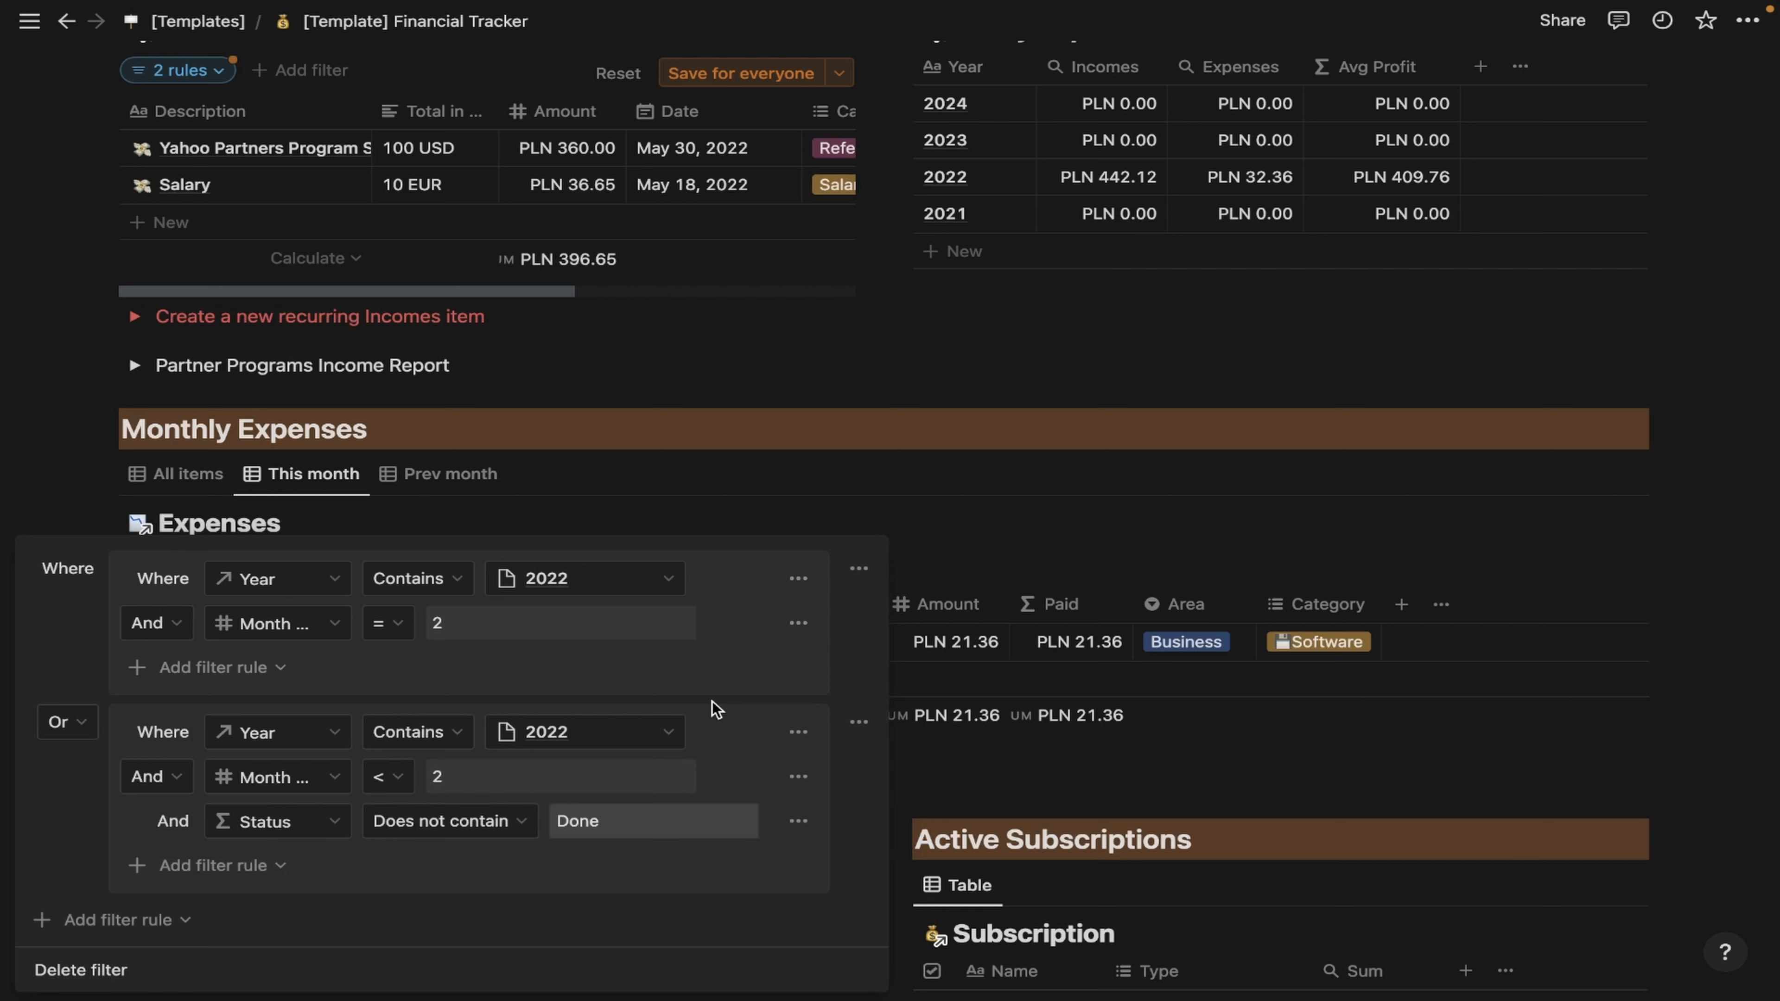
left_click_drag(458, 624, 431, 623)
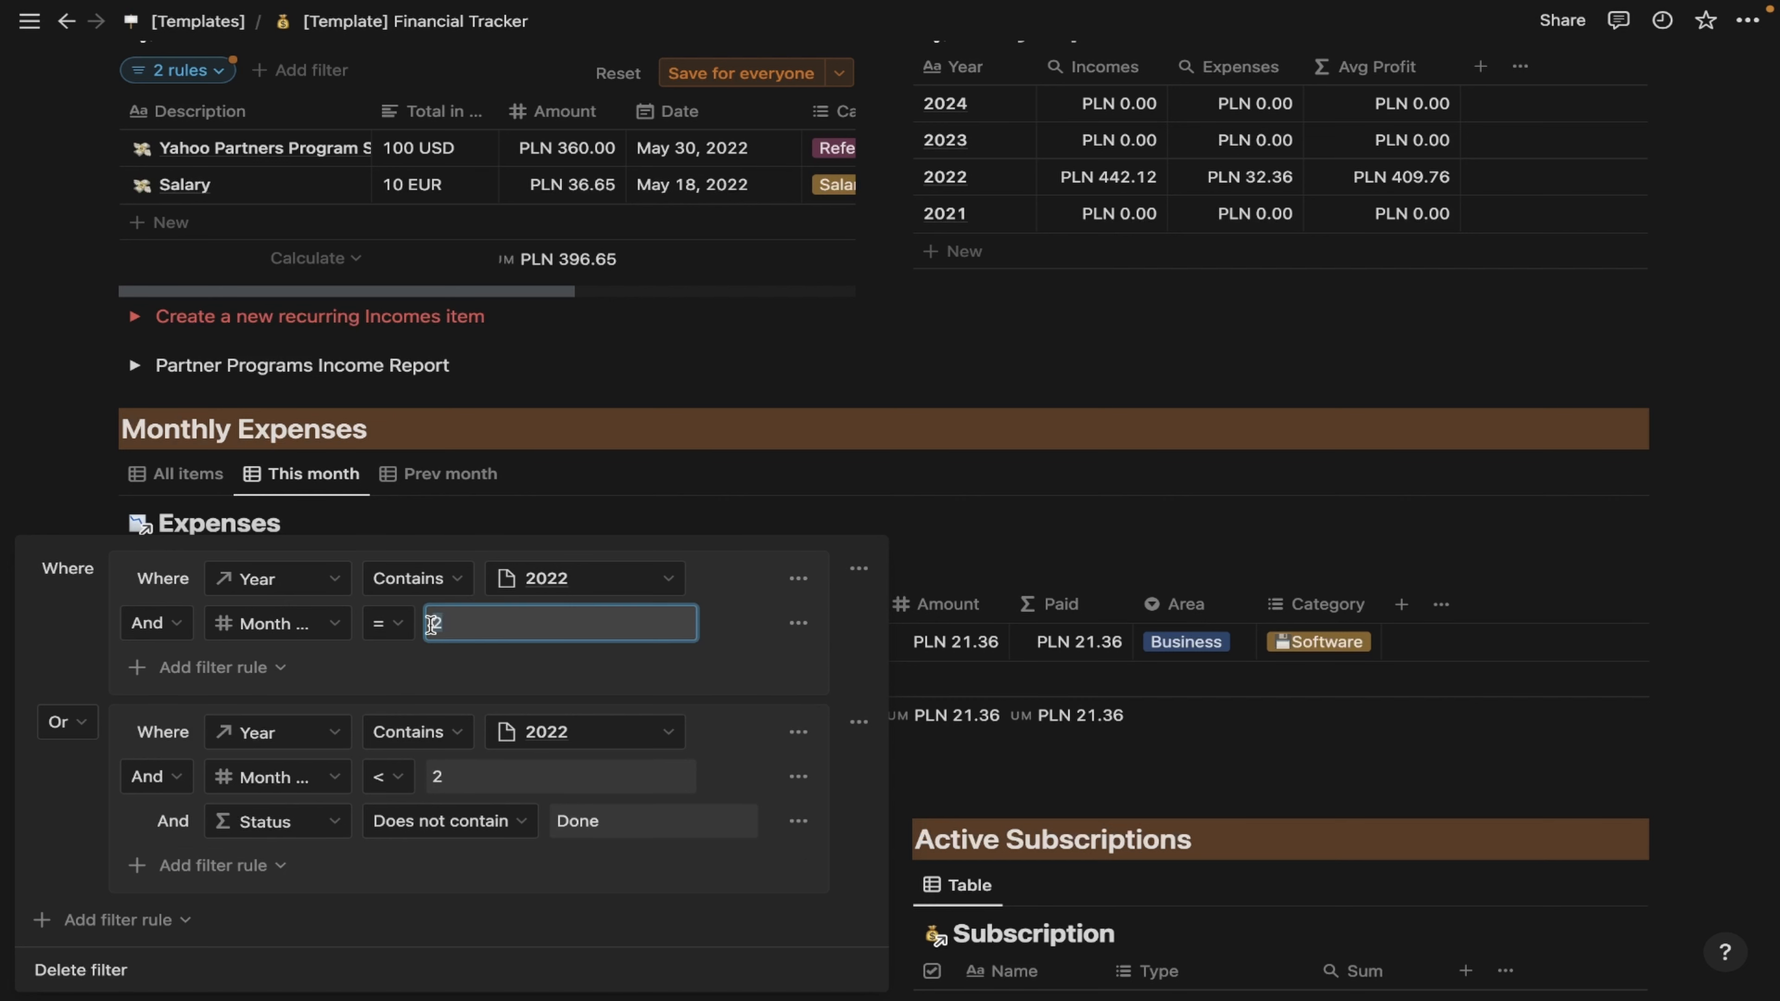
type("5")
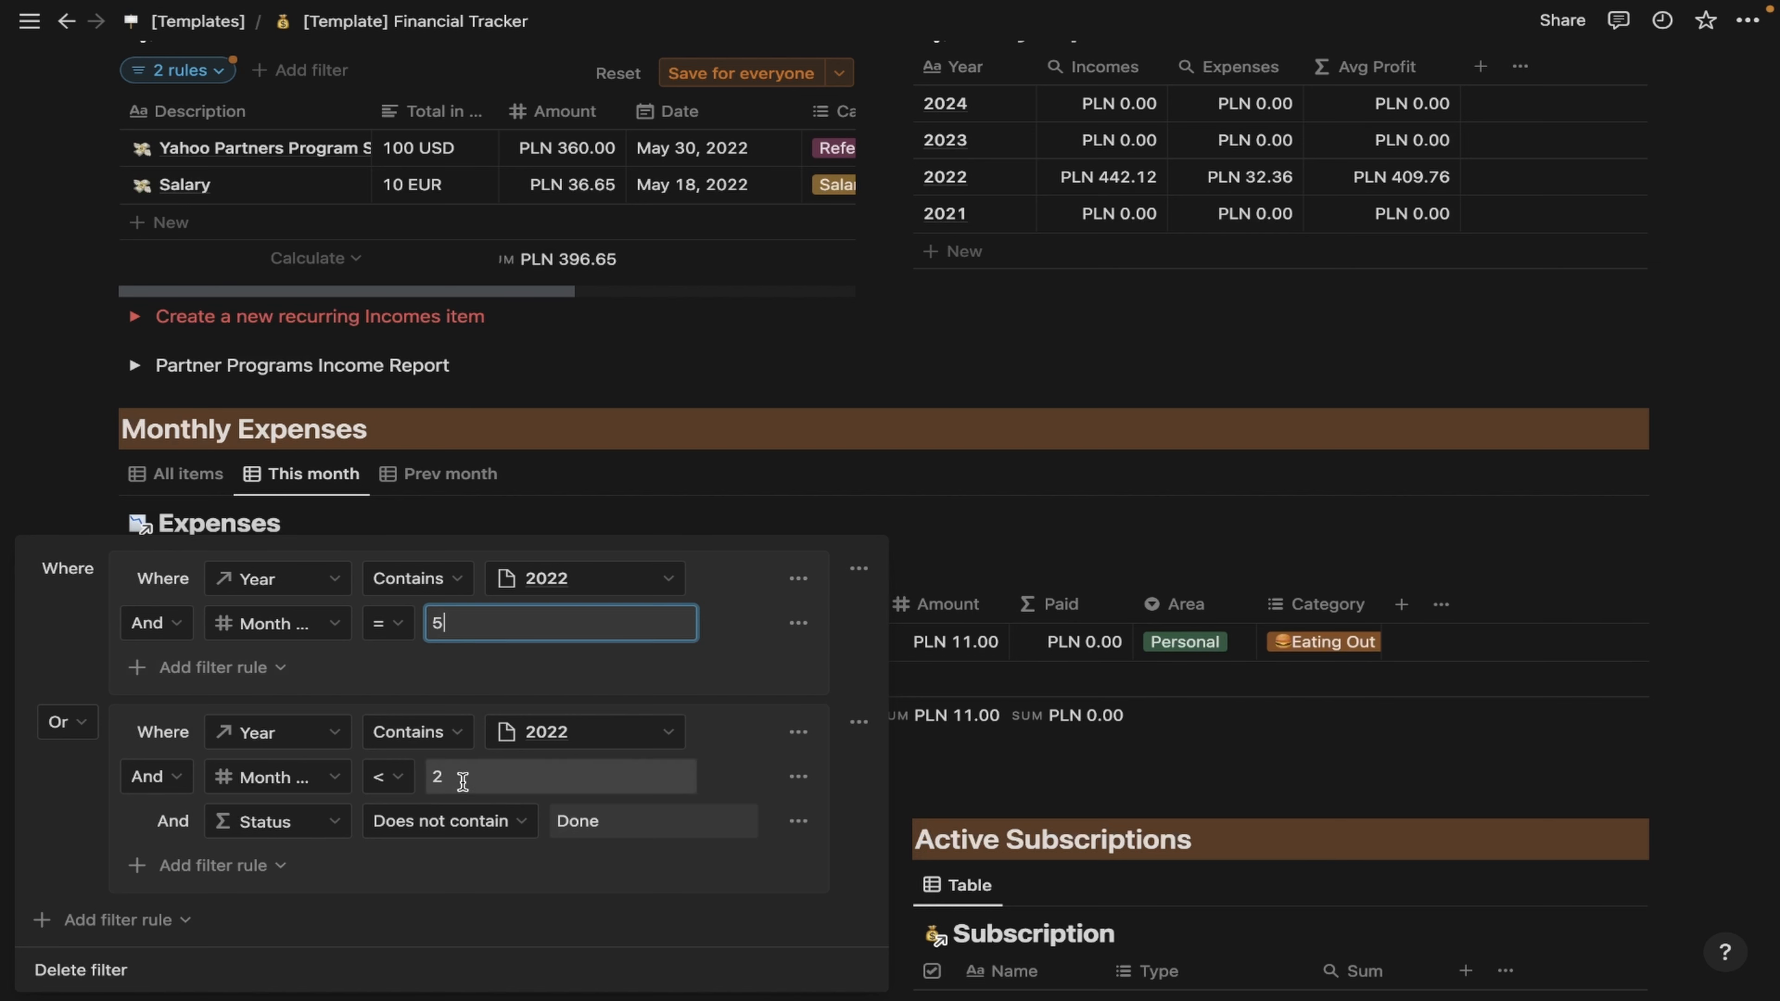
double_click(464, 776)
type("5")
left_click(725, 639)
key("Escape")
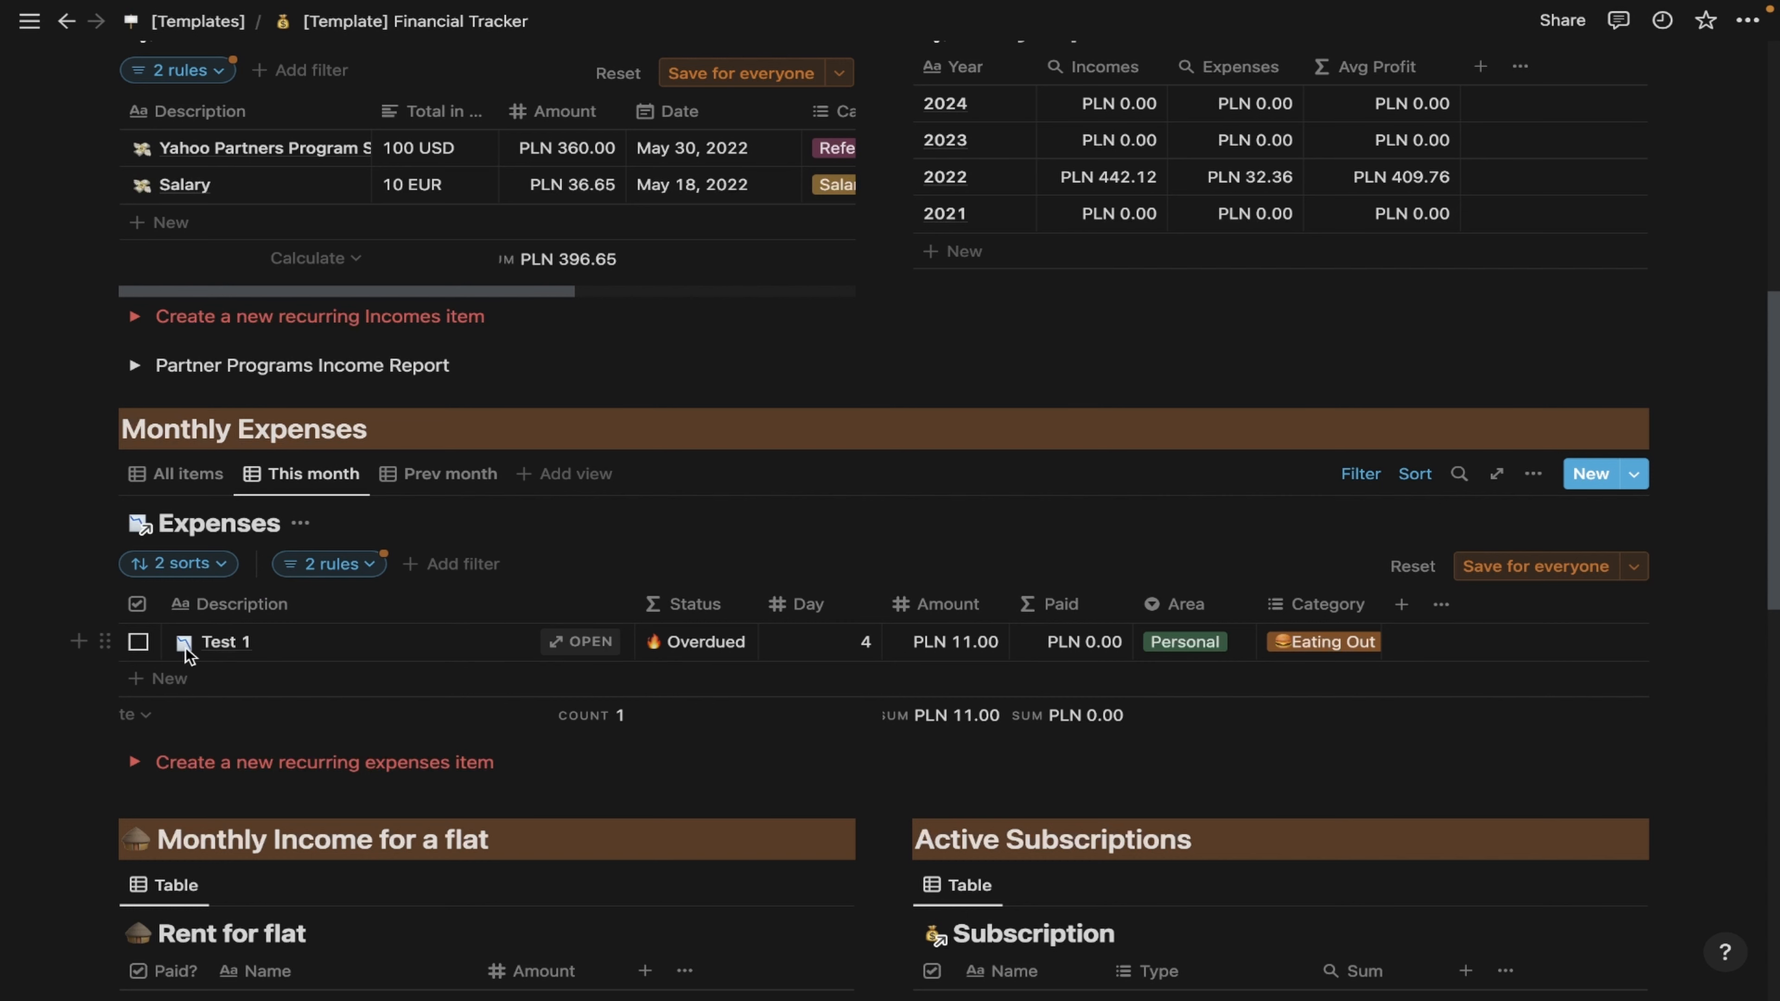
Mark the Test 1 expense as done and check the "Prev month" view before returning to "This month".
left_click(139, 641)
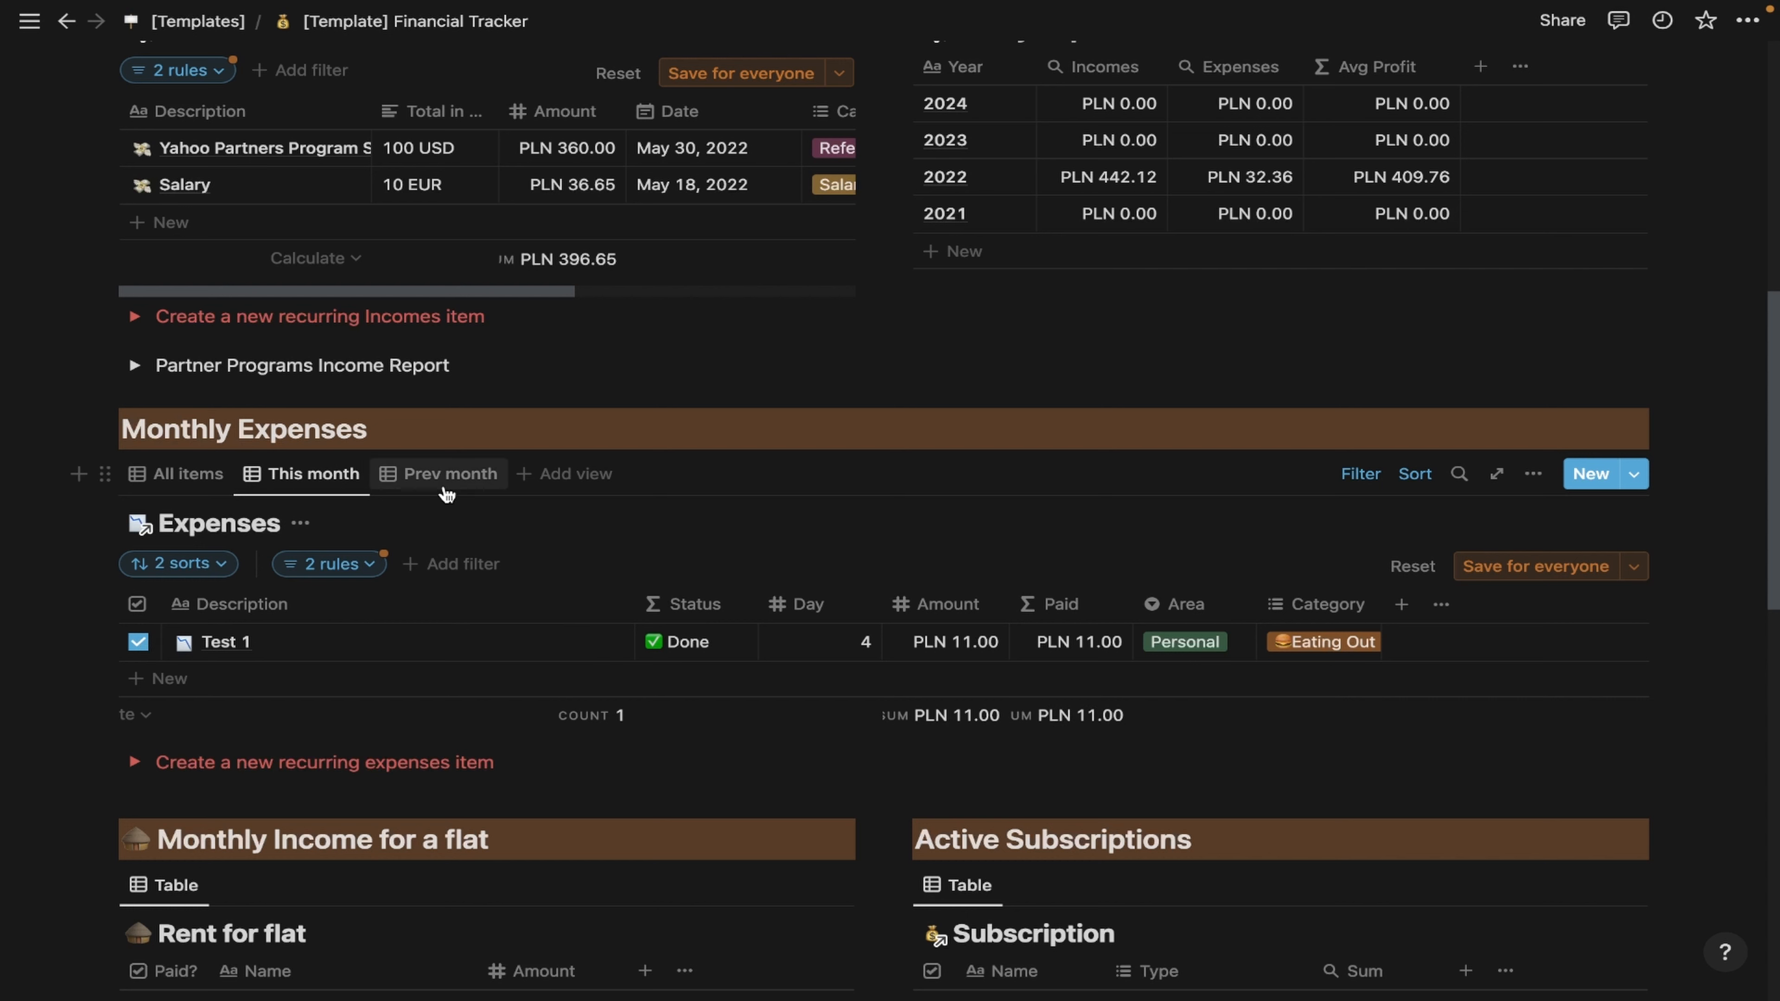
left_click(446, 484)
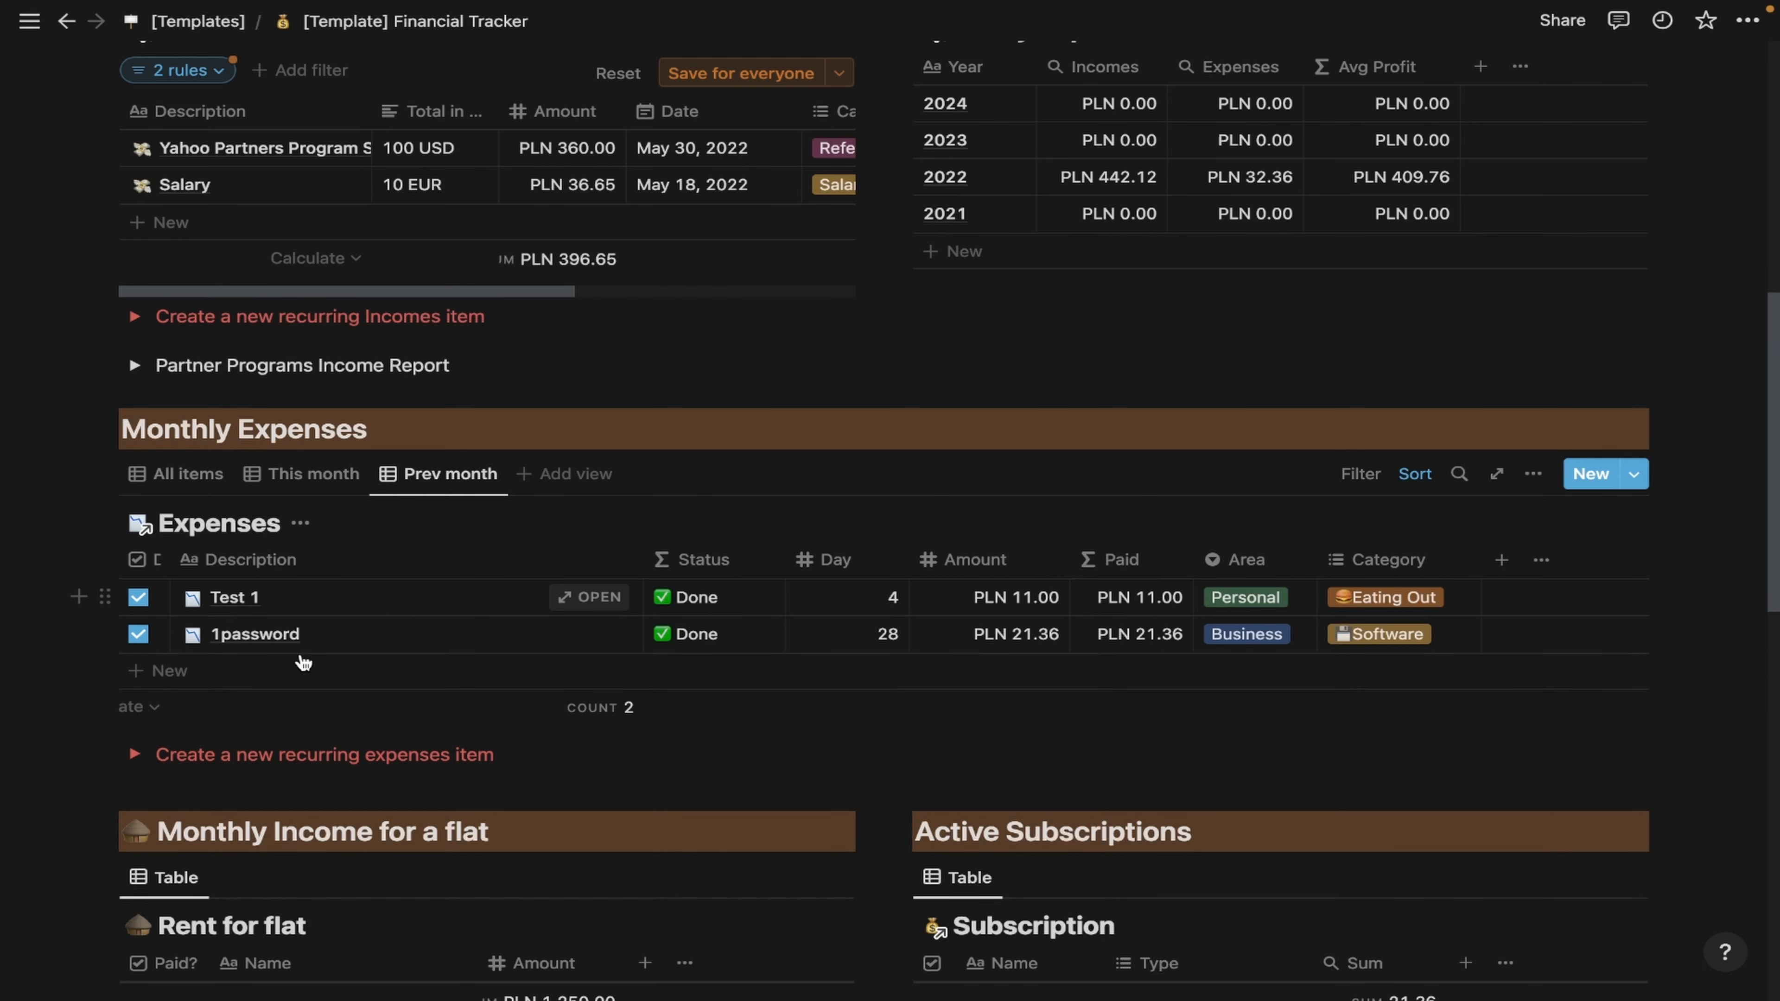
left_click(201, 480)
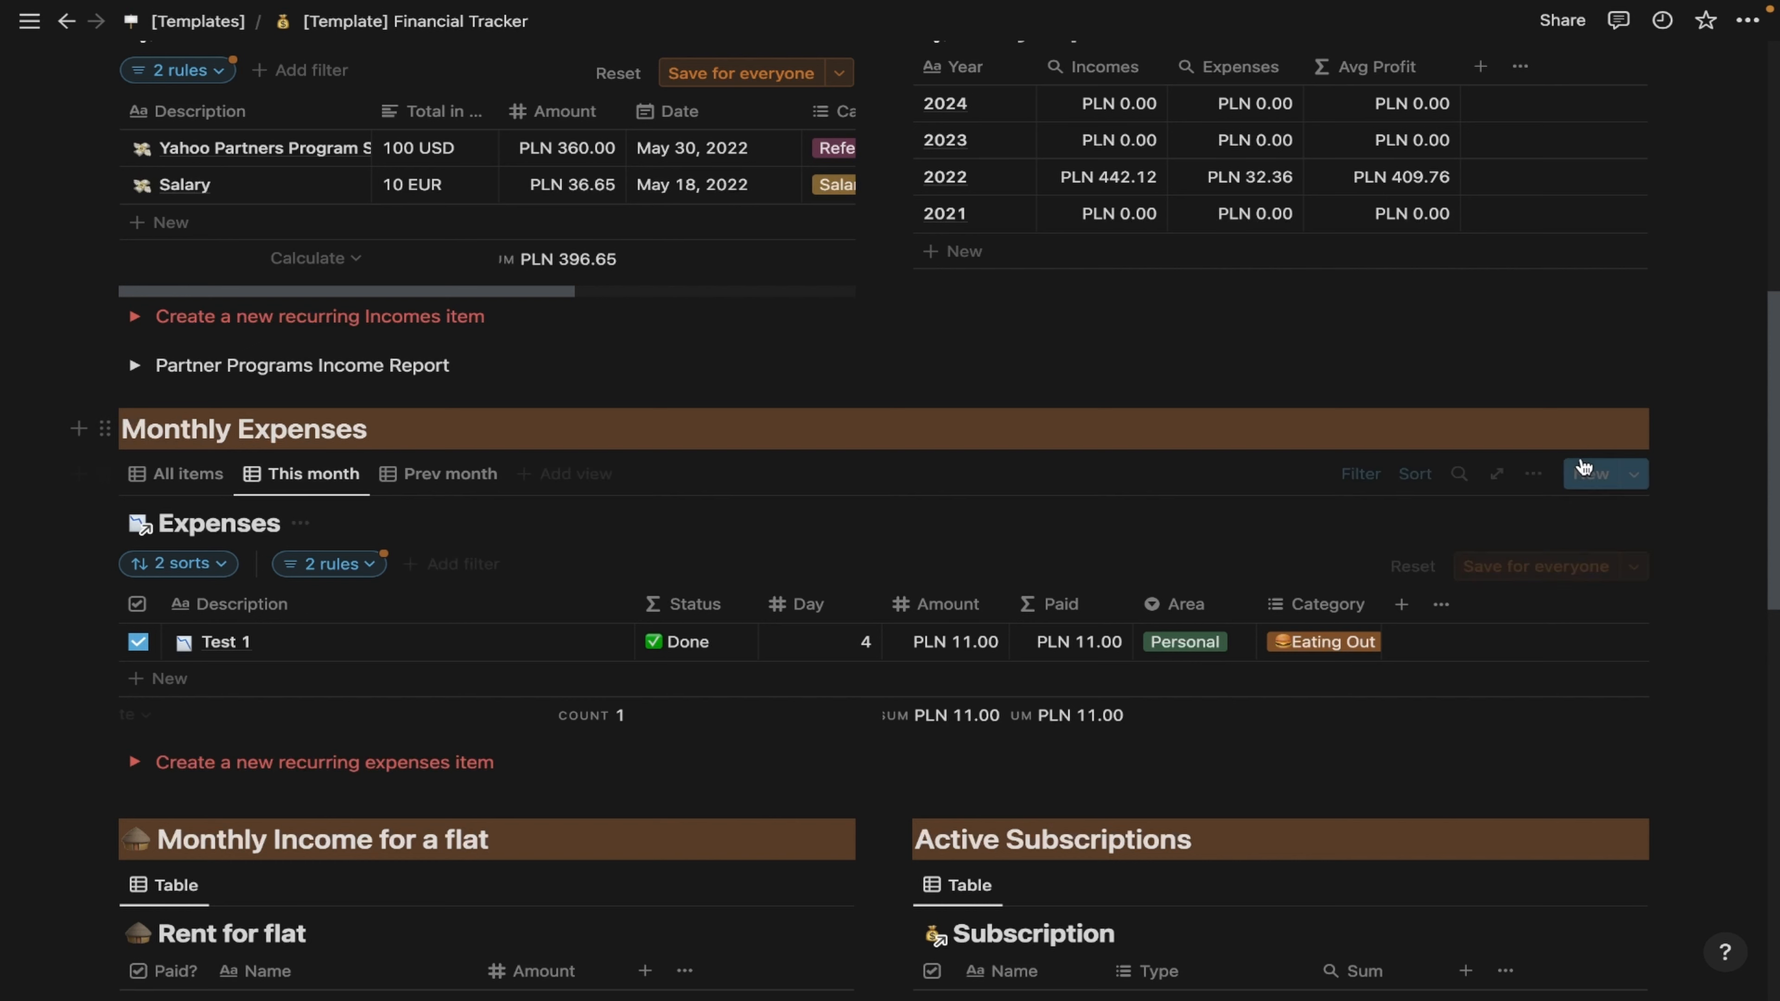
Create another expense from the Expenses database template and title it "Camera".
left_click(1632, 479)
left_click(1534, 553)
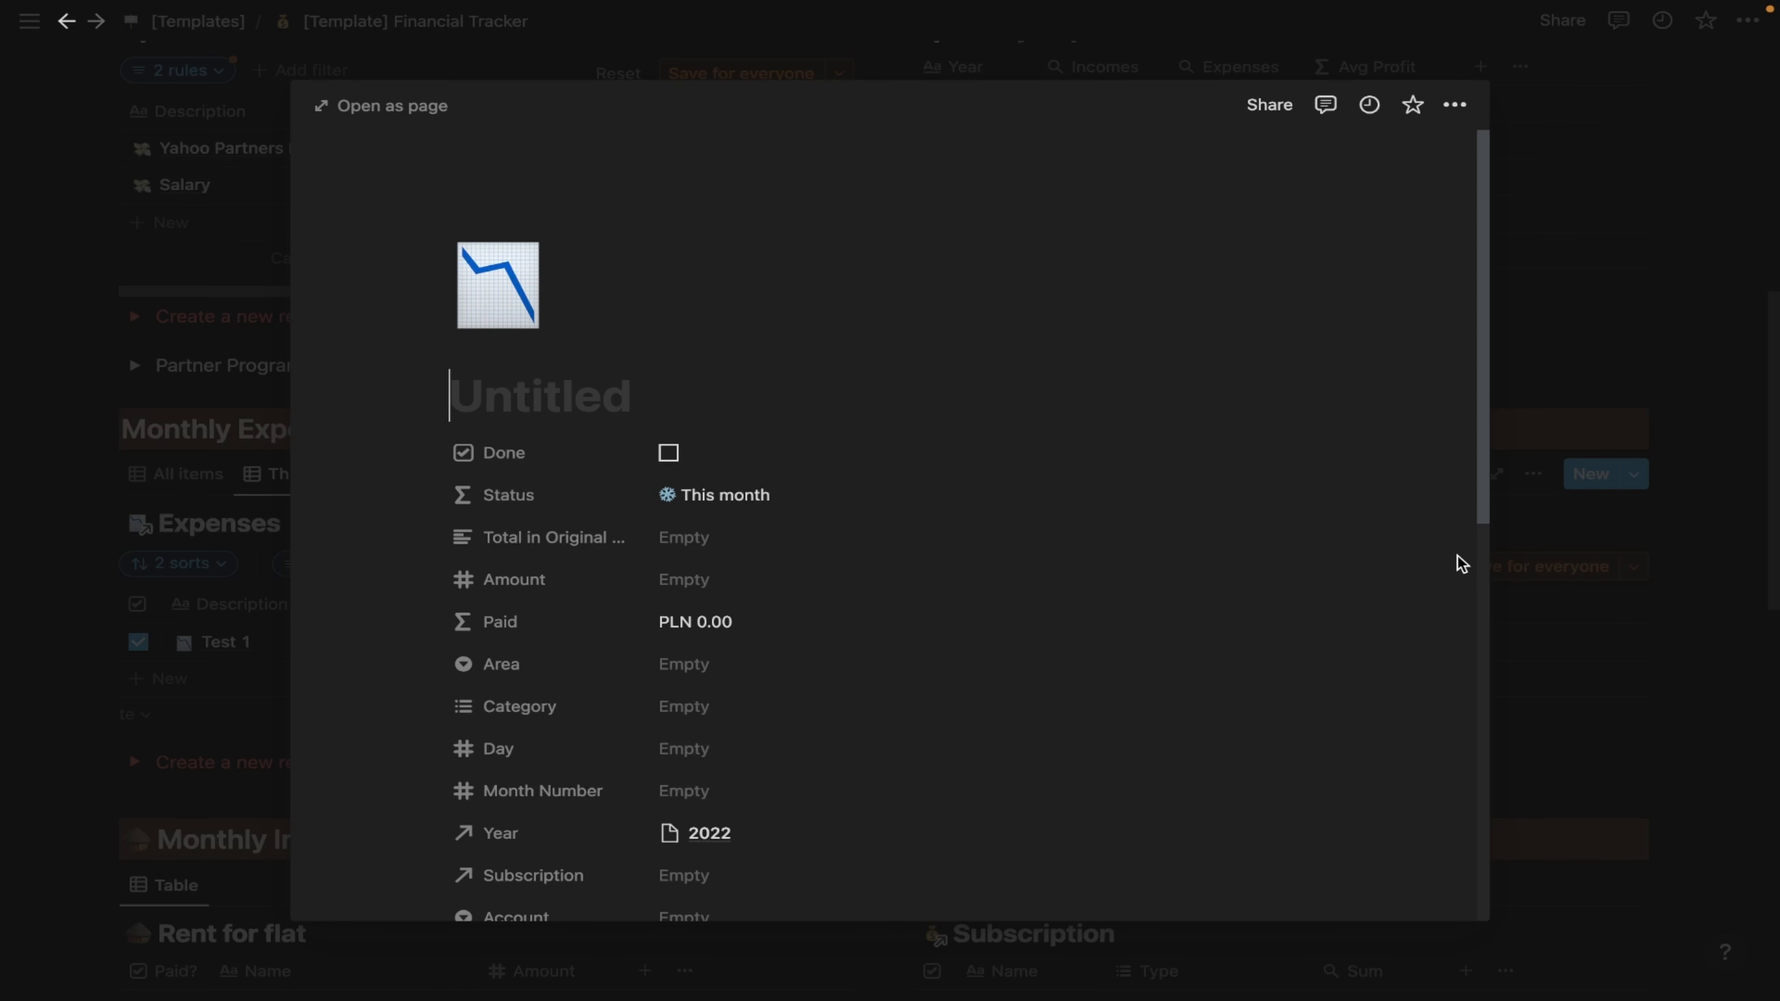
type("Camera")
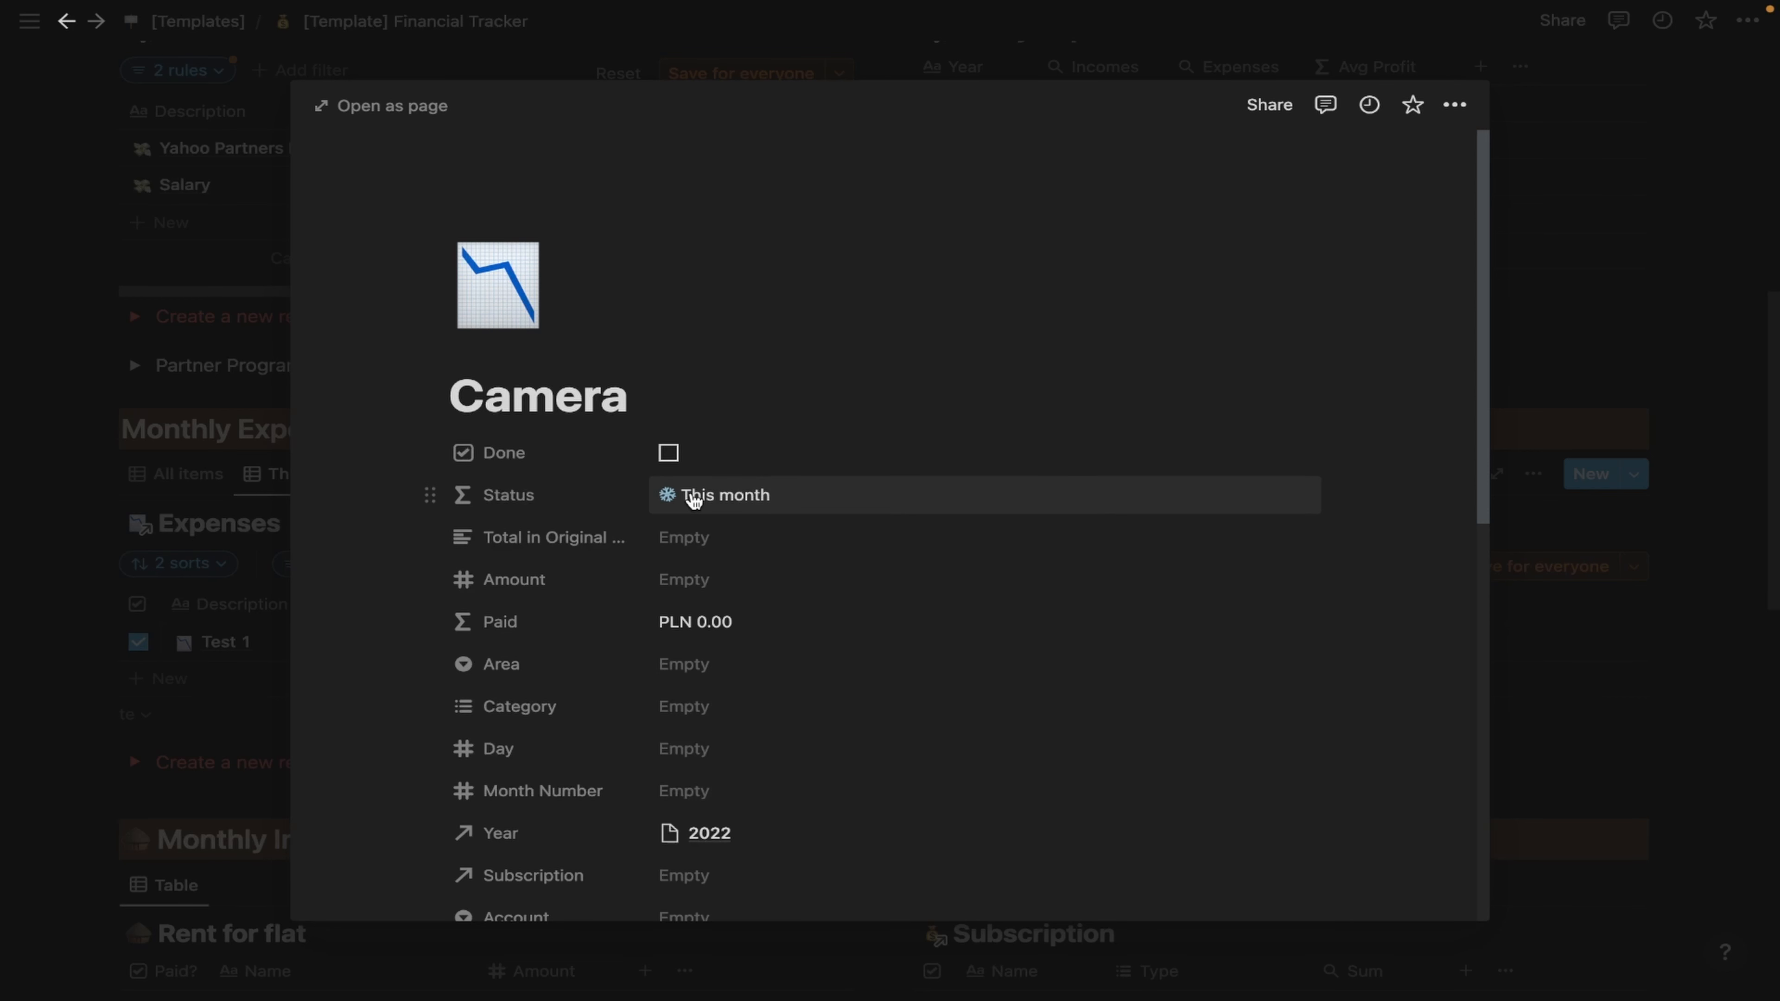
Enter 100 USD as the Camera expense's total in original currency and 365 PLN as its Amount.
left_click(681, 549)
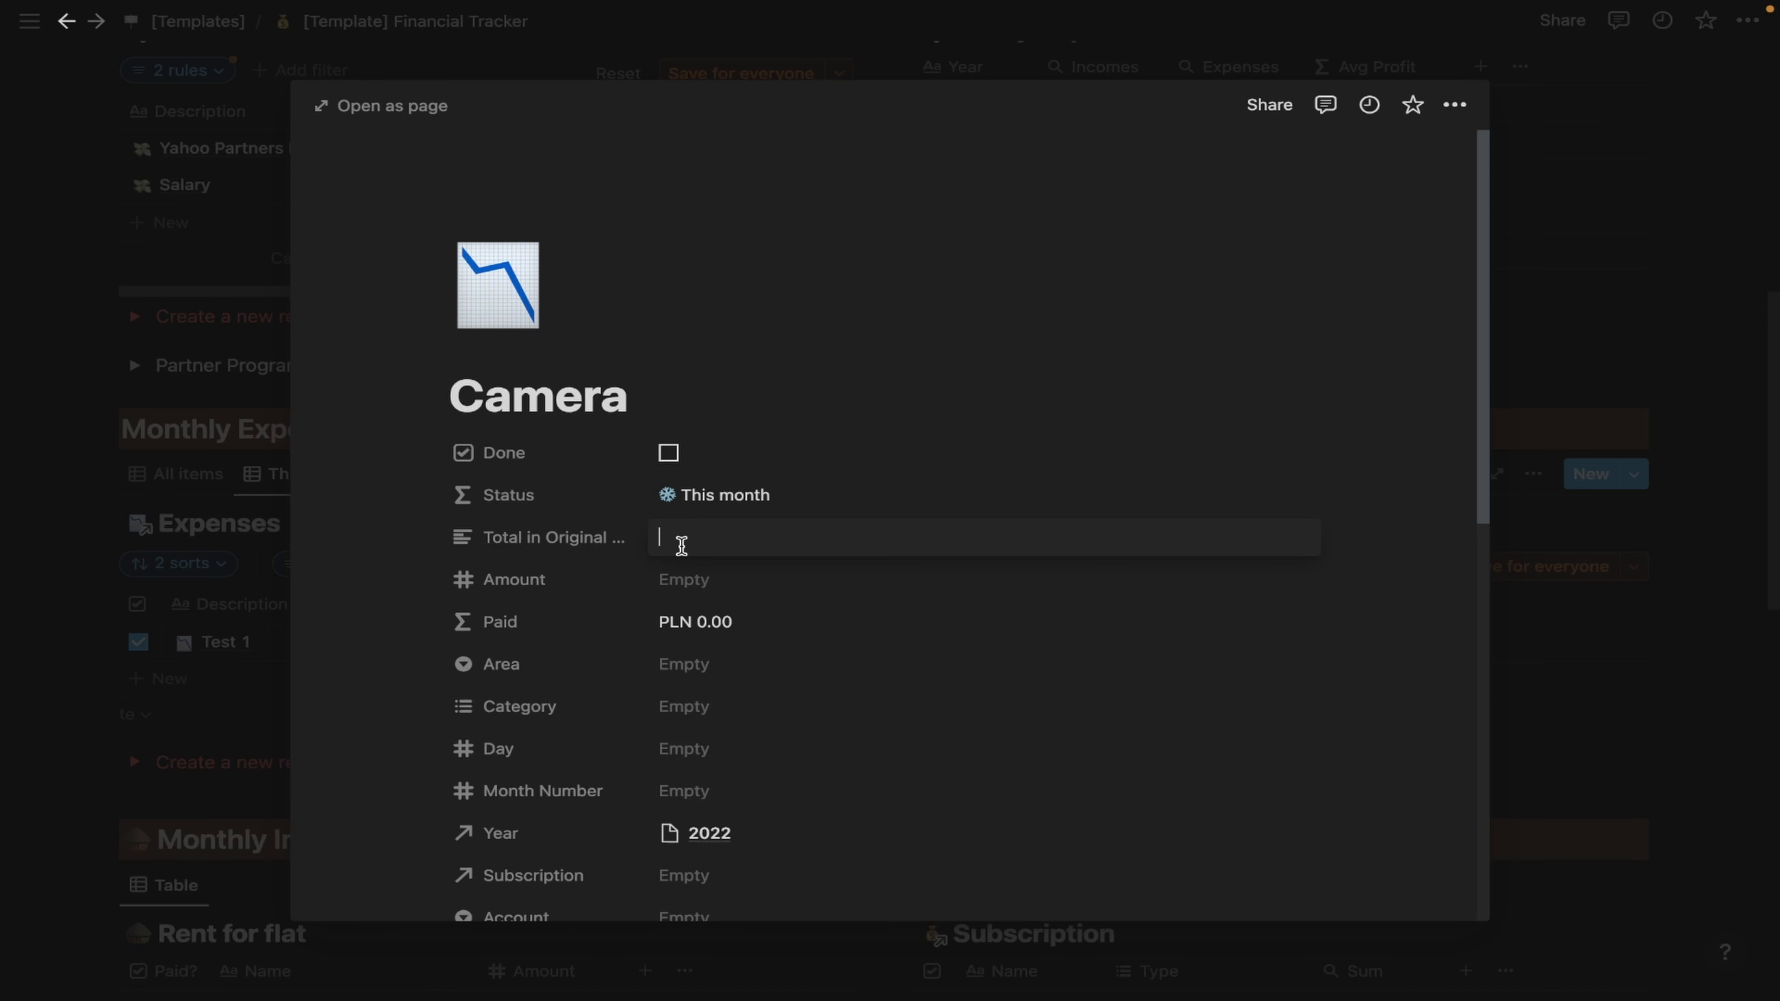
type("100")
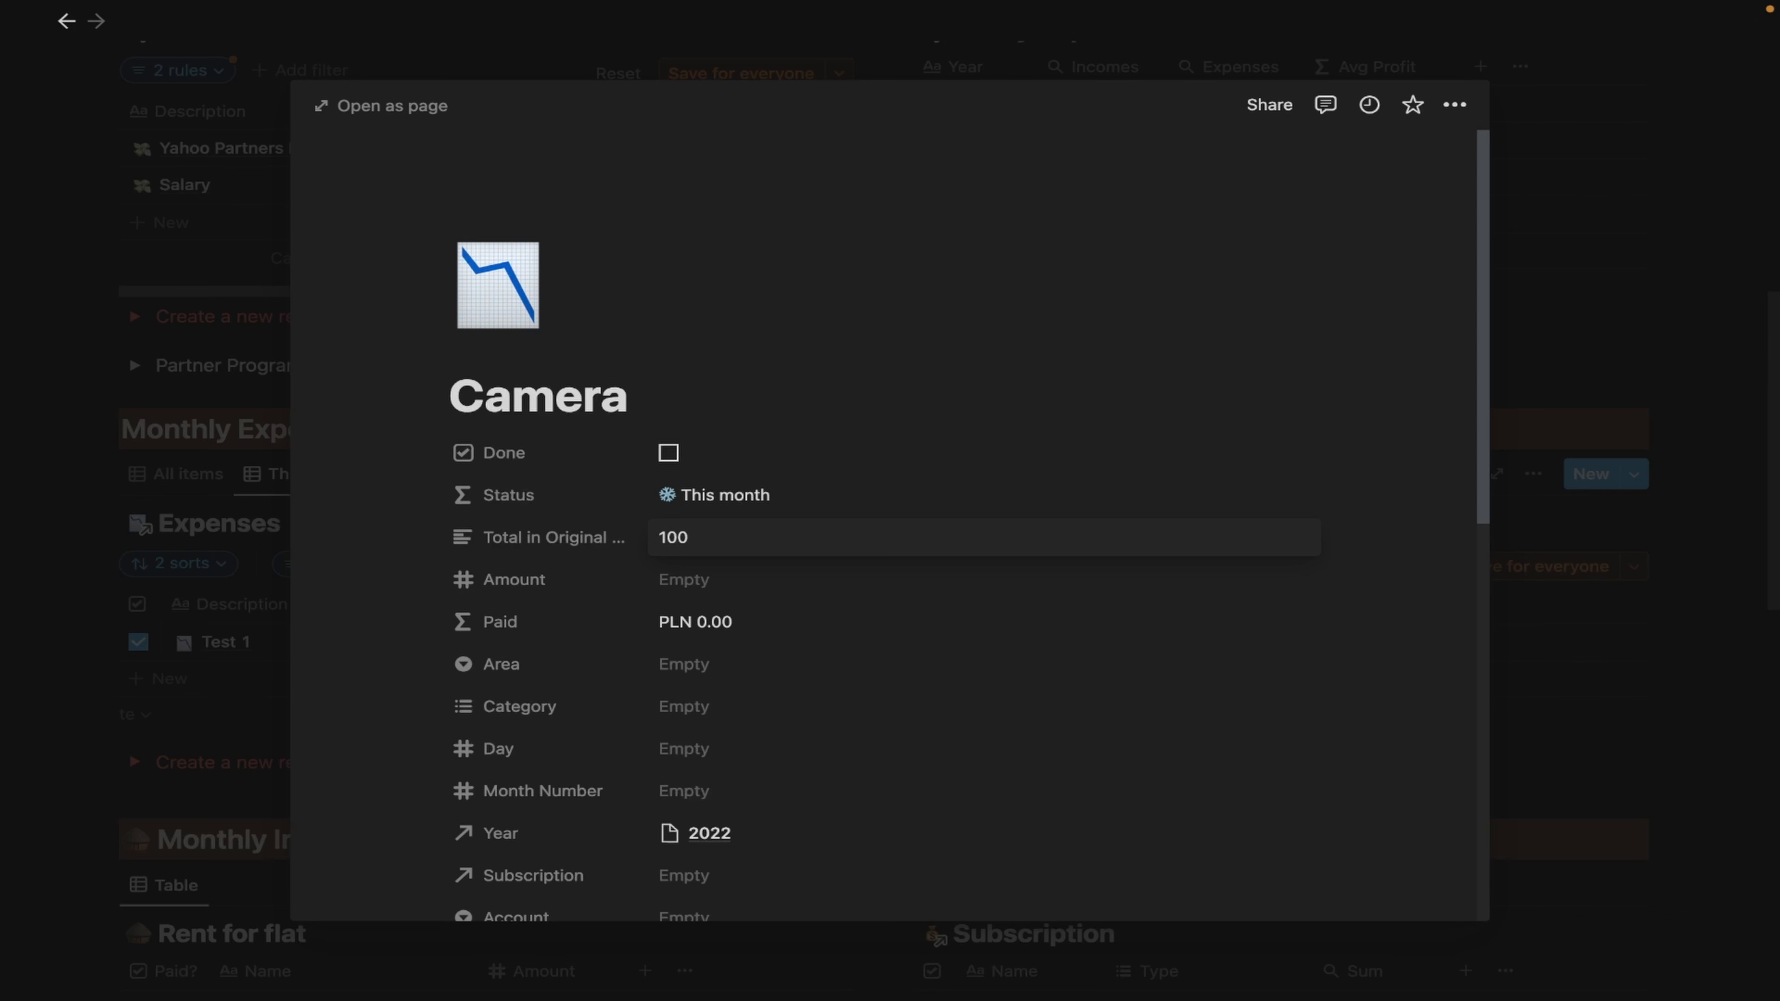
type(" USD")
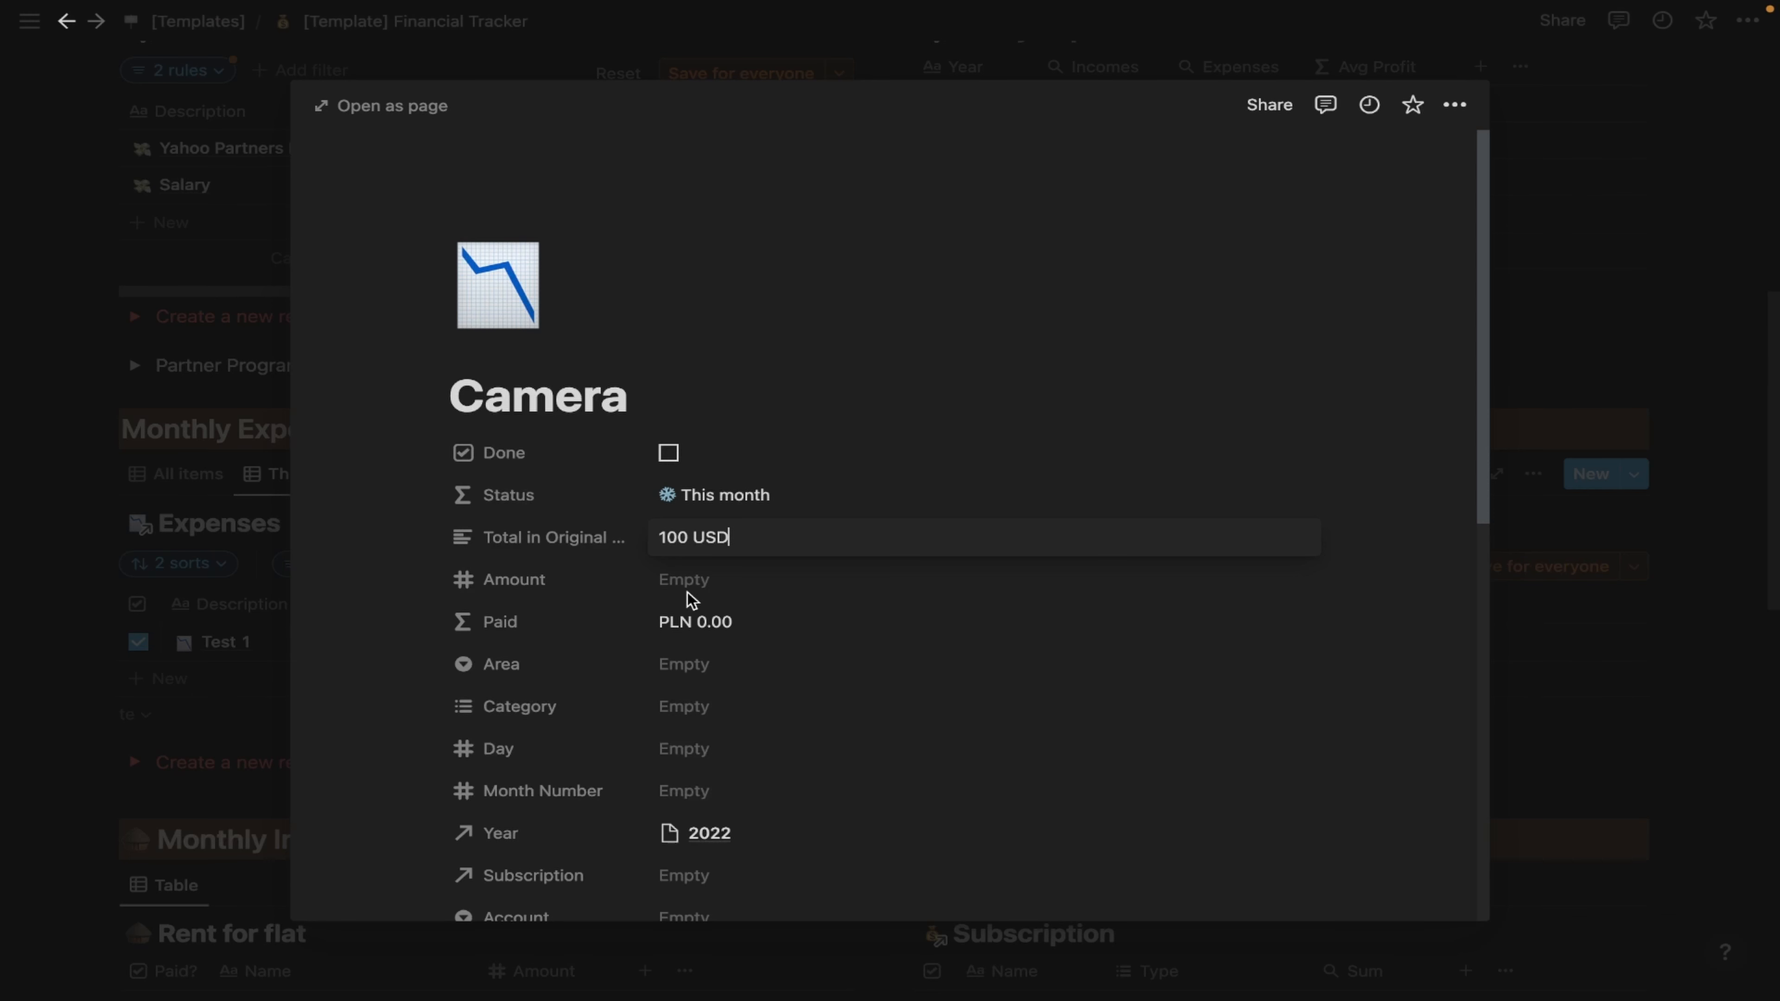
key("Return")
left_click(702, 586)
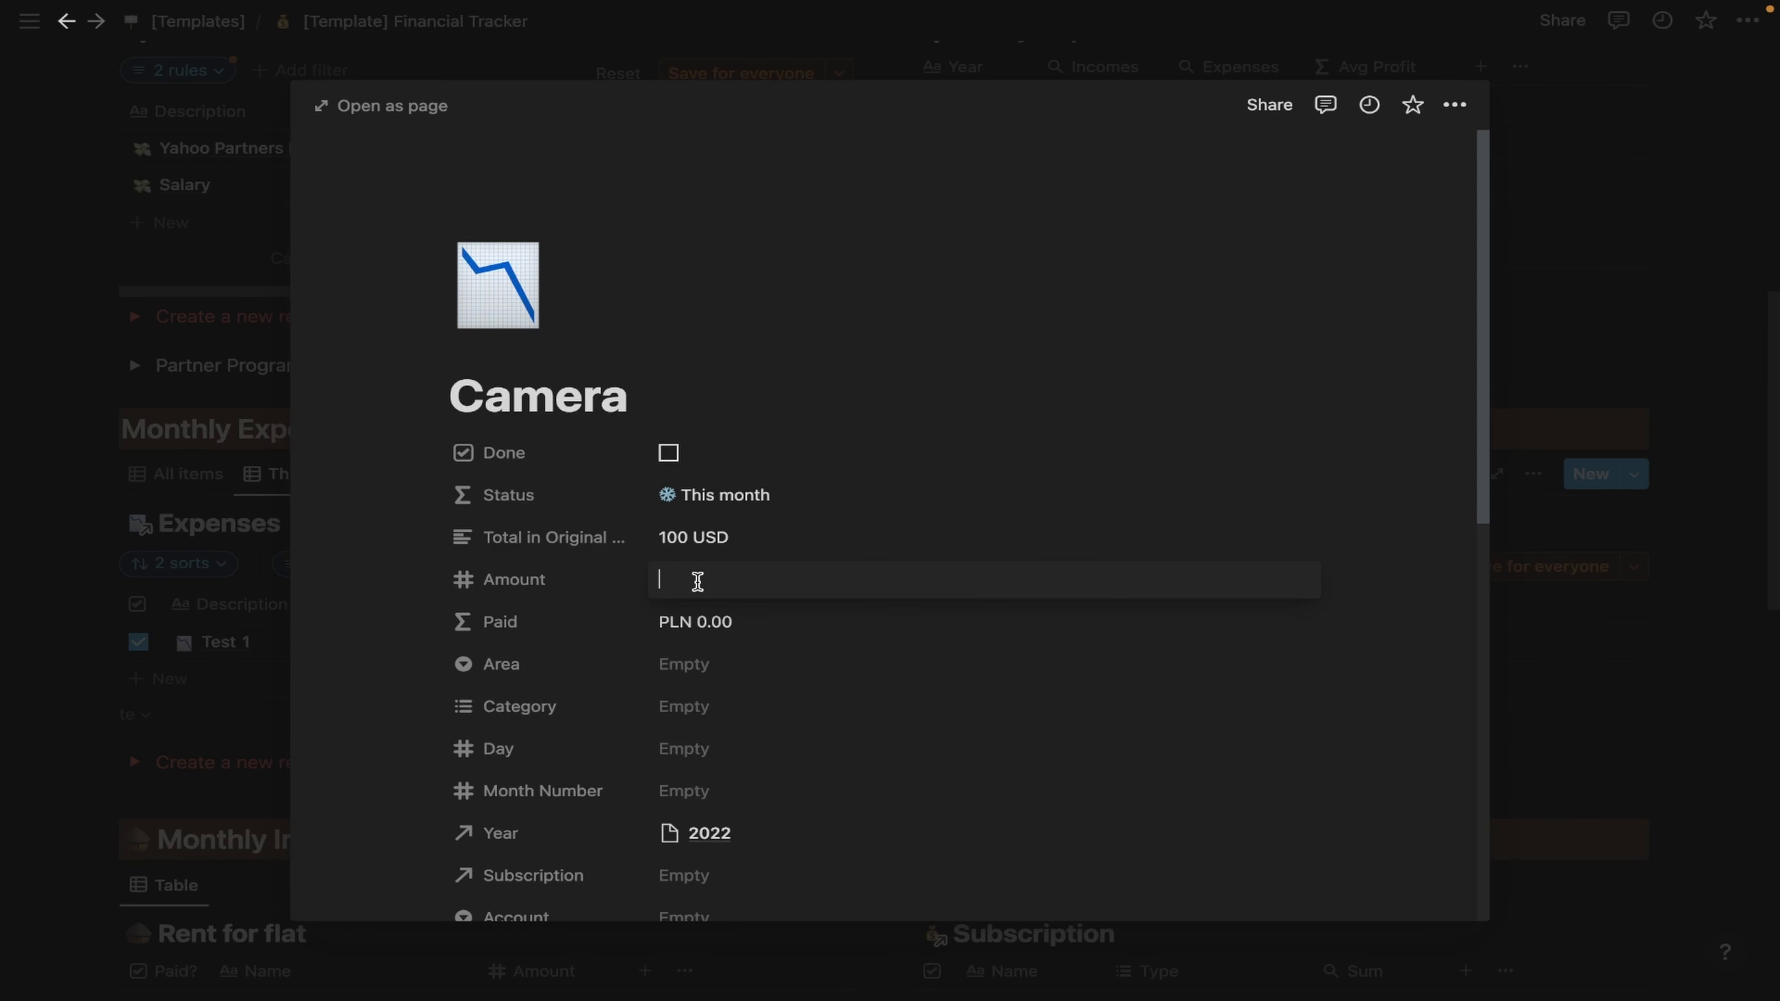
type("365 P")
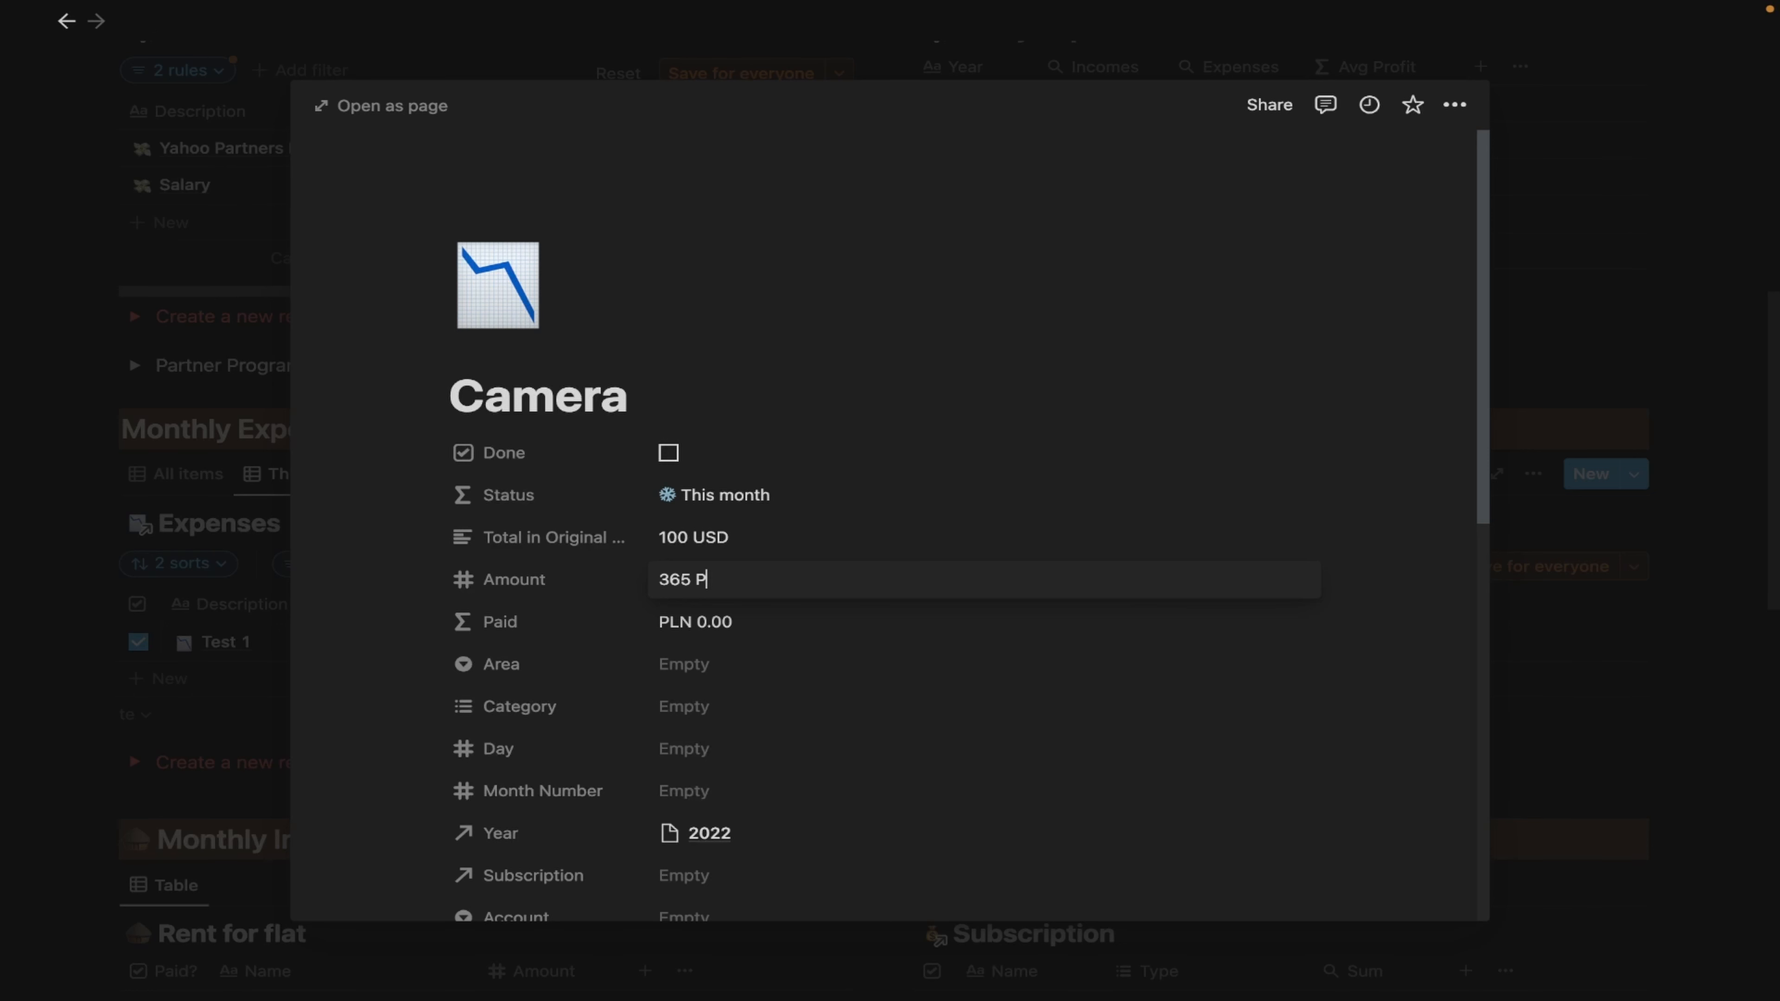
key("Return")
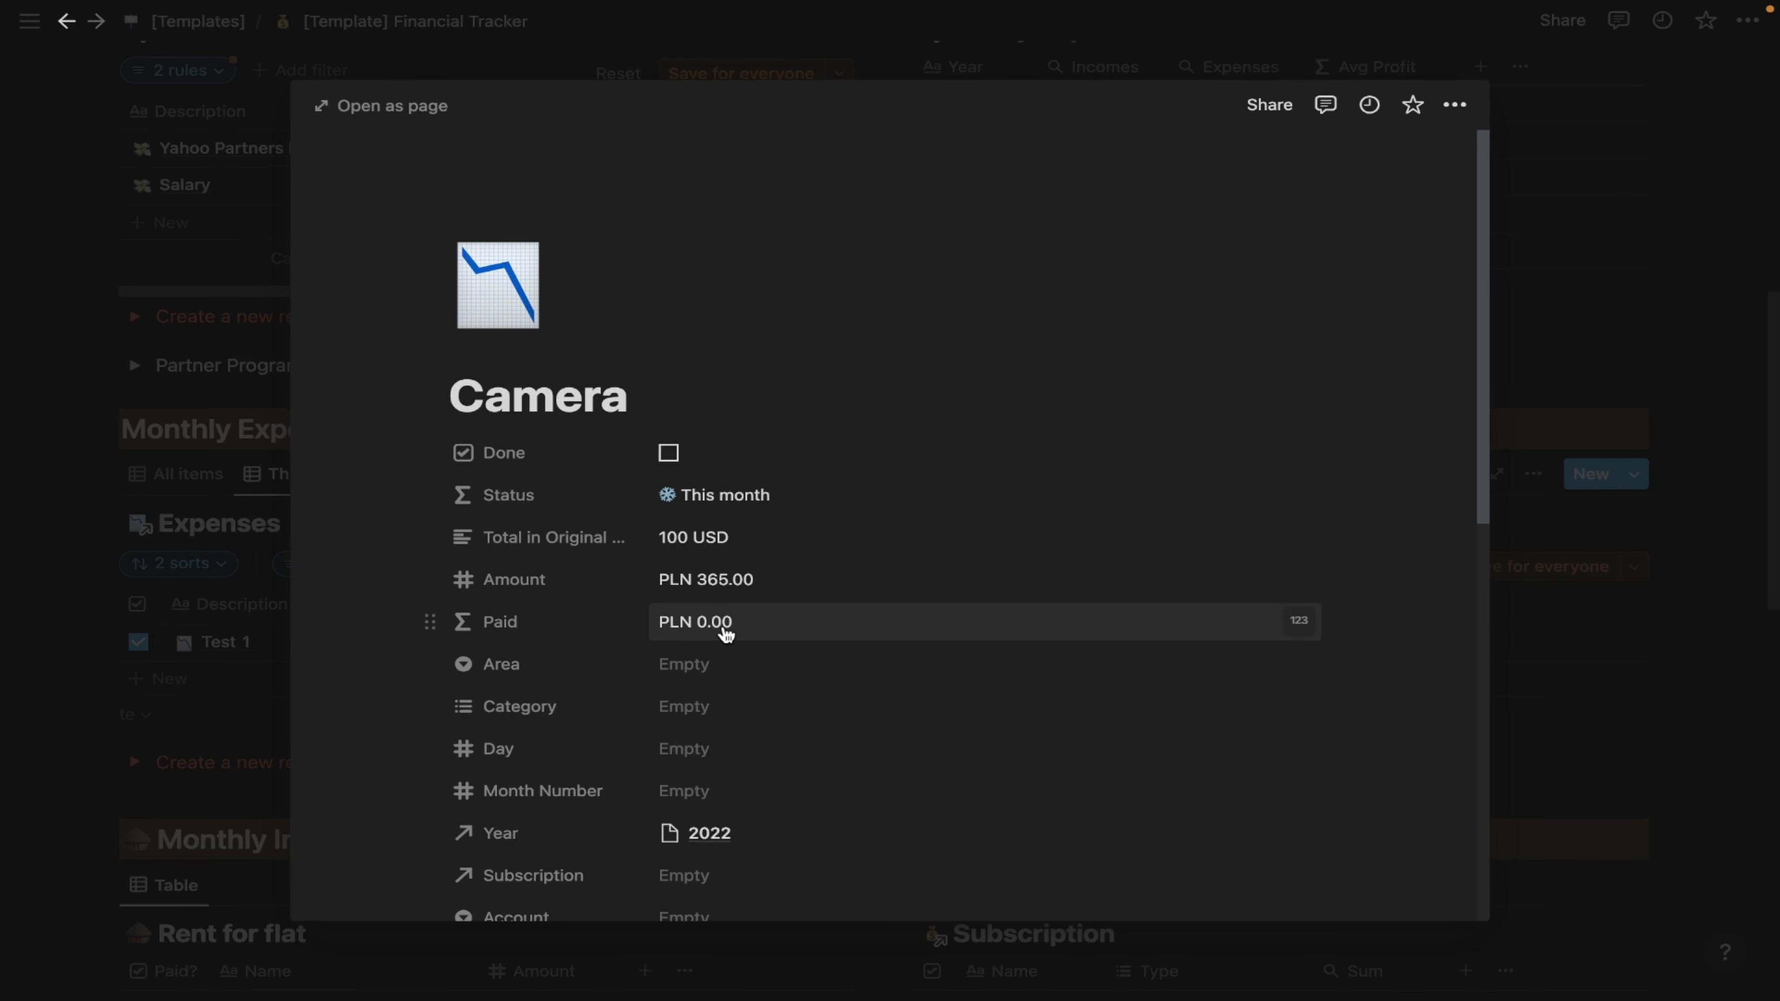
Mark the Camera expense as done and clear the mark again.
left_click(667, 454)
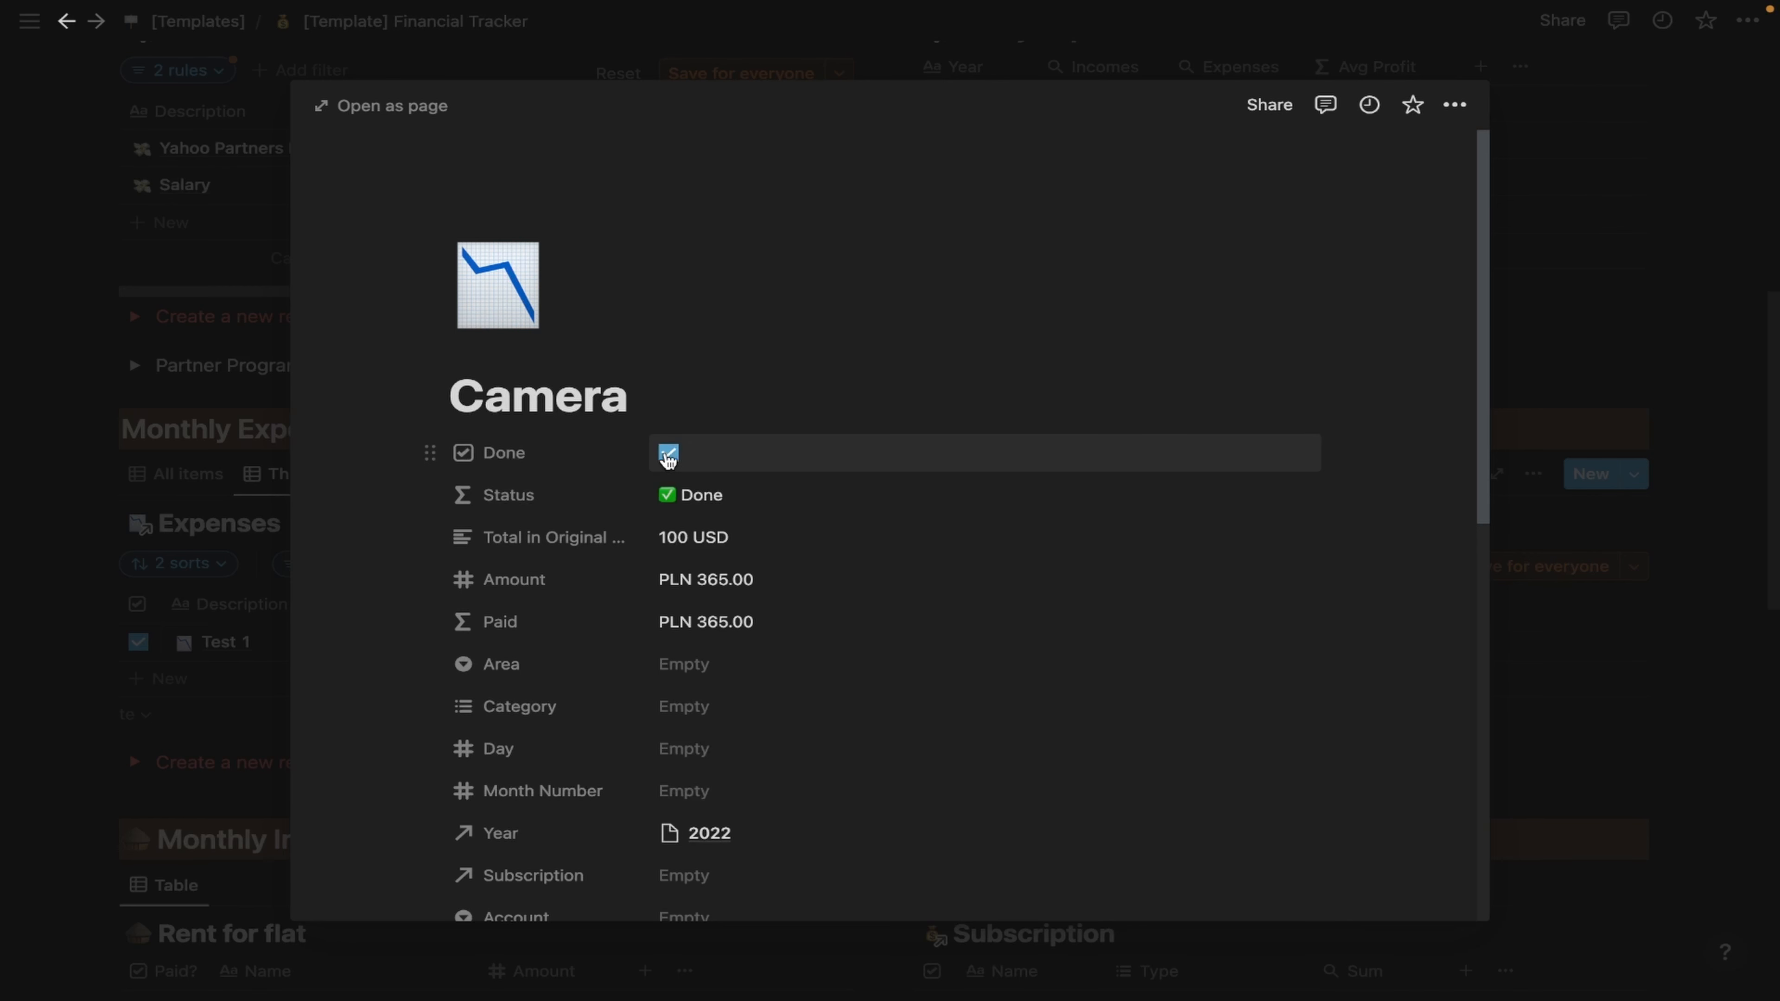
left_click(668, 455)
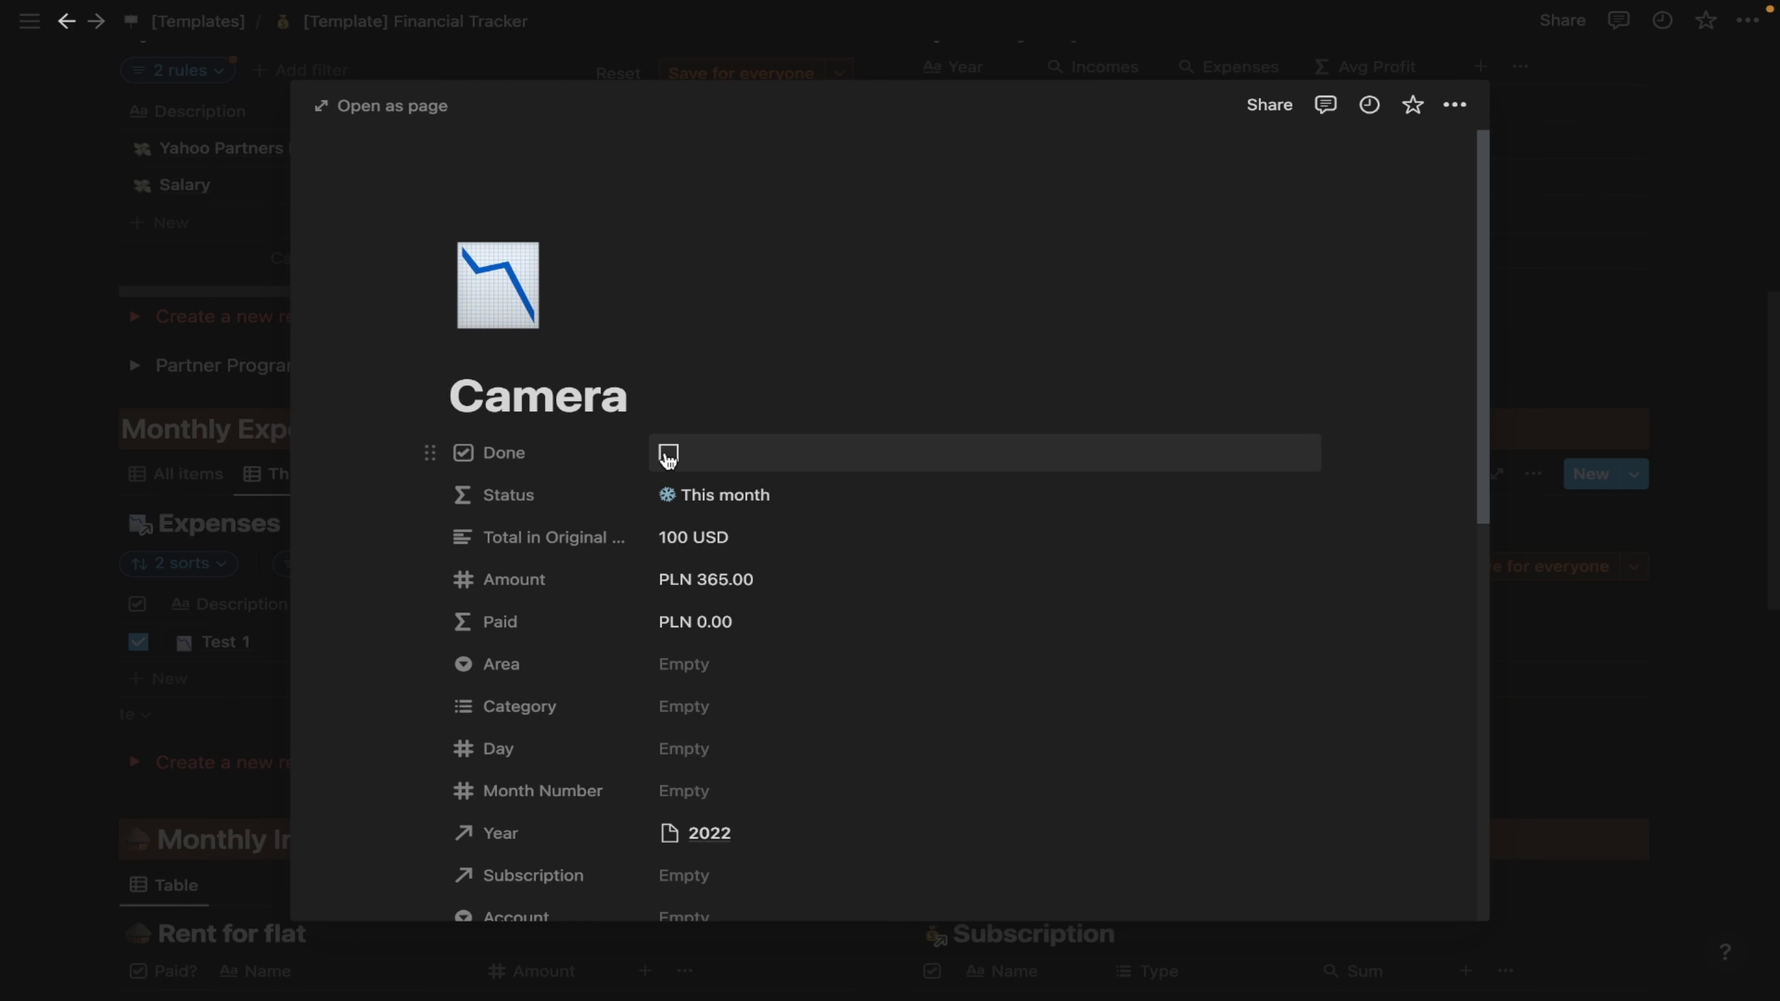
Set the Camera expense's Area to Business and its Category to Equipment.
left_click(689, 667)
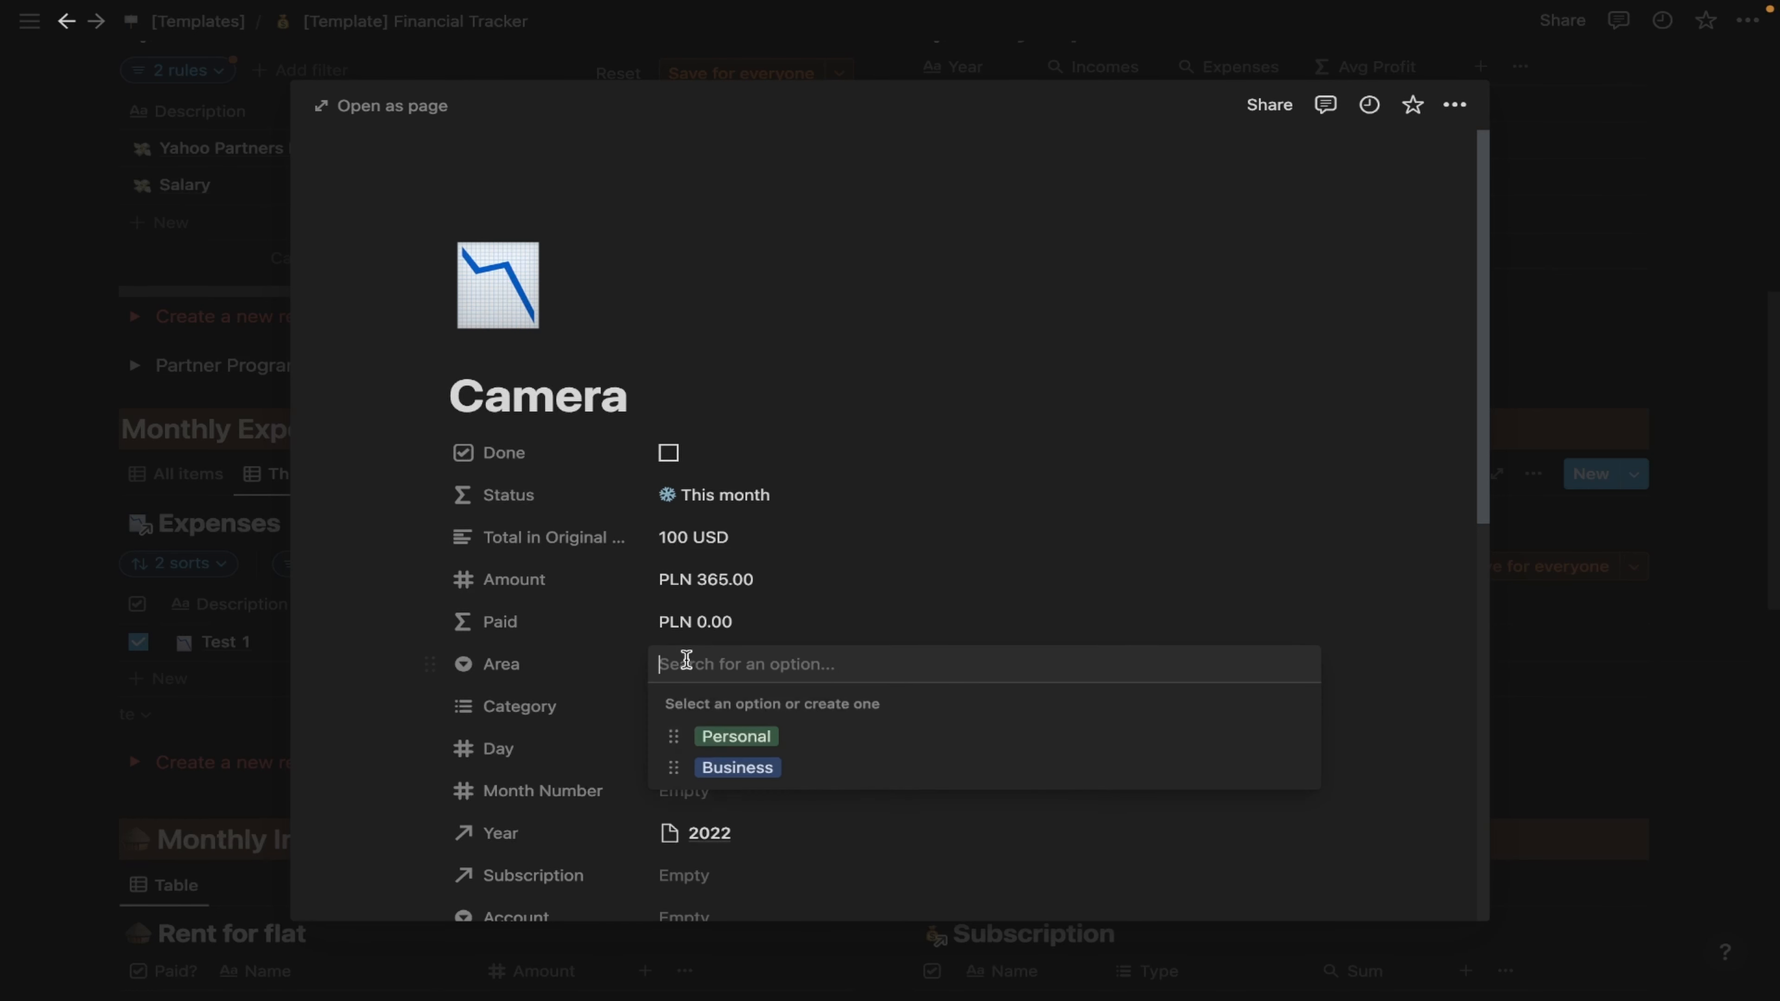
left_click(756, 769)
left_click(724, 708)
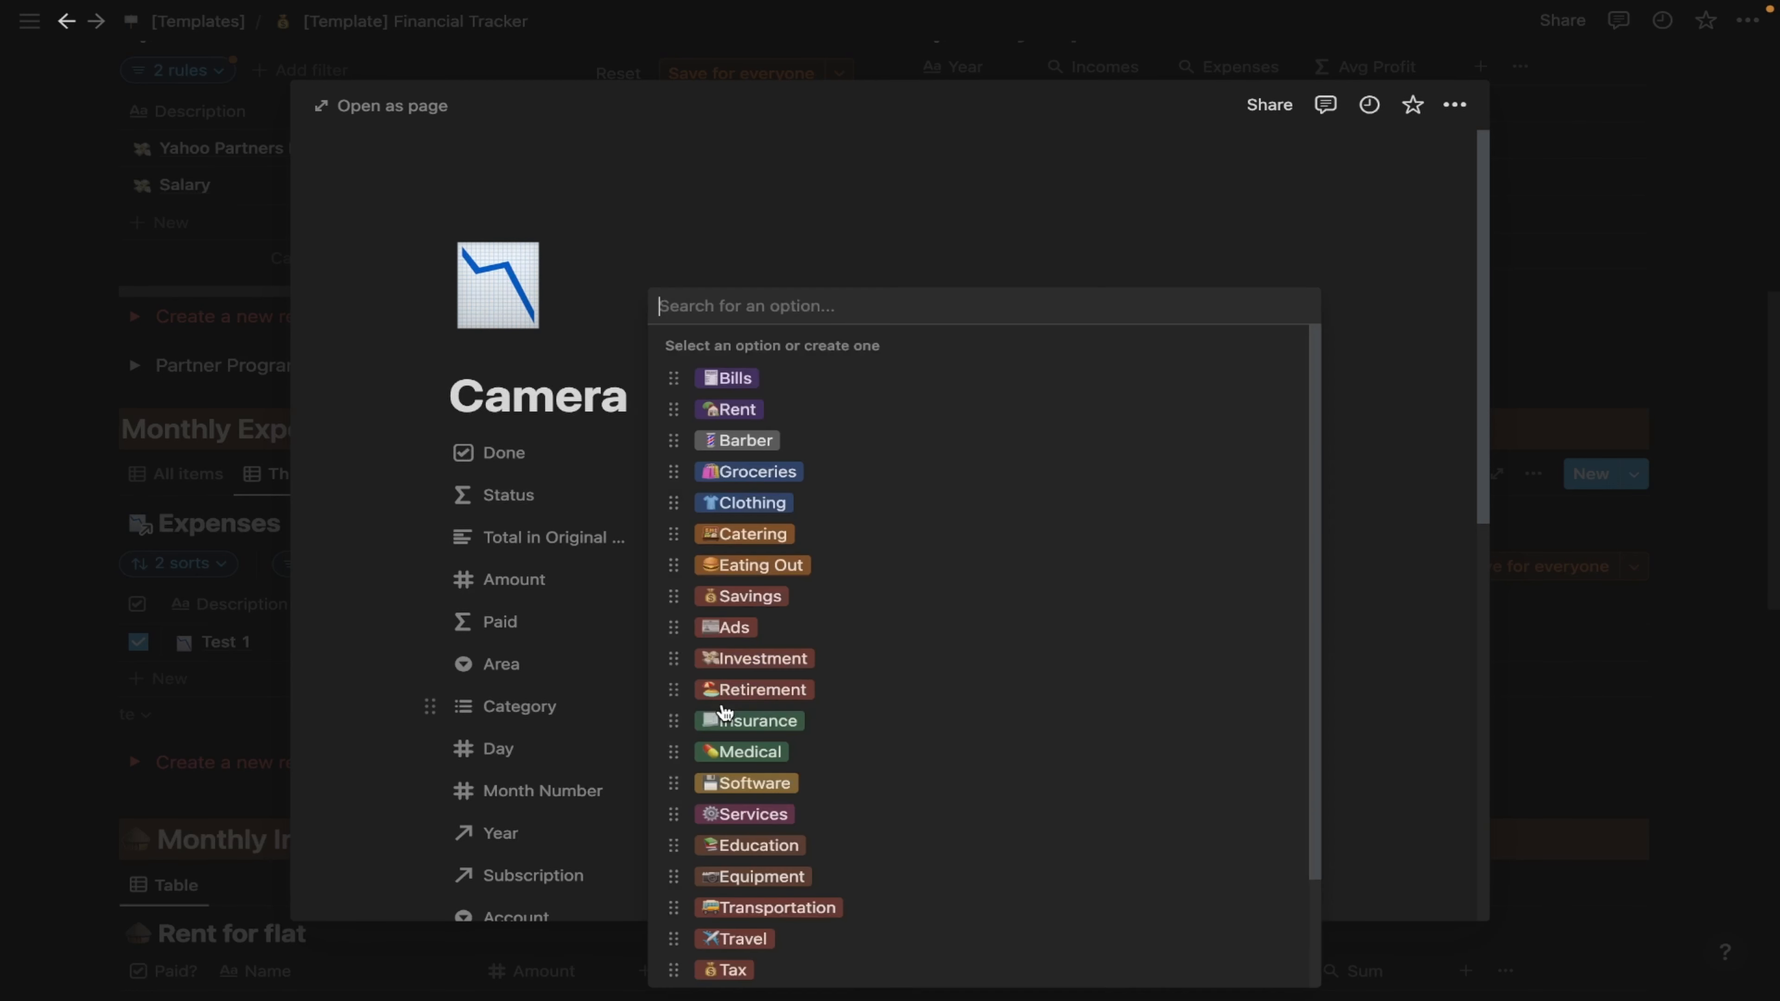
left_click(788, 879)
left_click(519, 737)
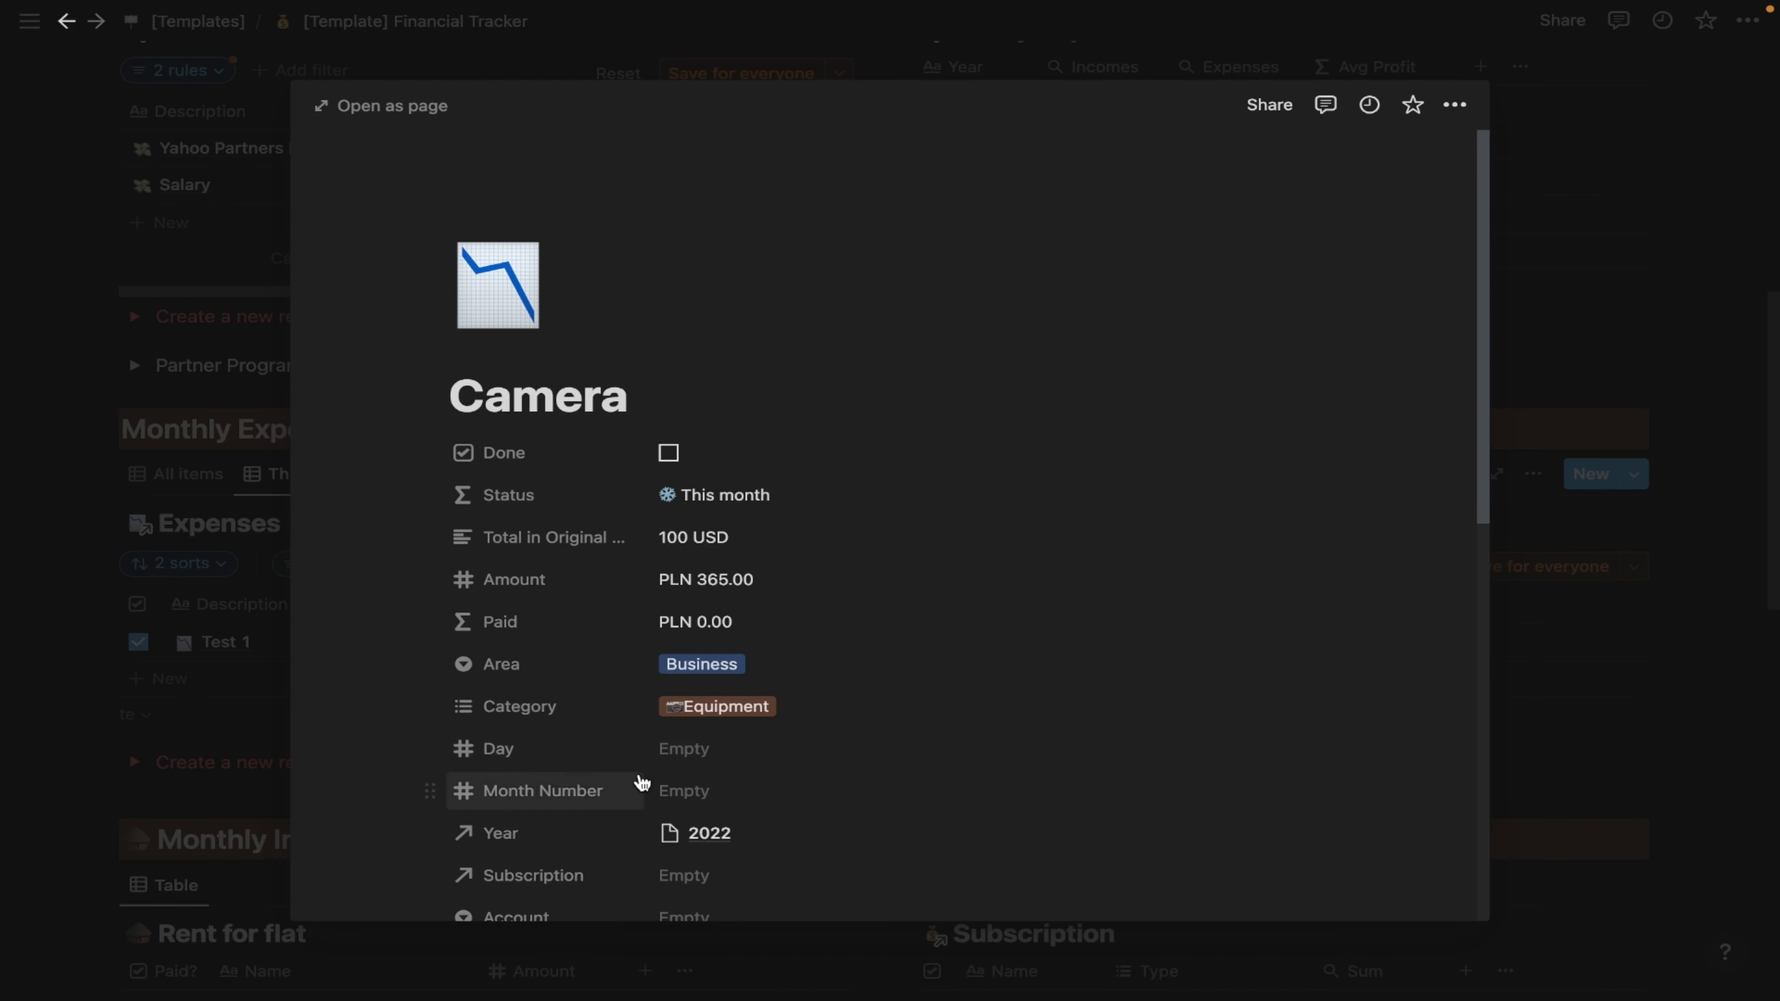
Enter 5 as the Camera expense's Day and 5 as its Month Number.
left_click(701, 761)
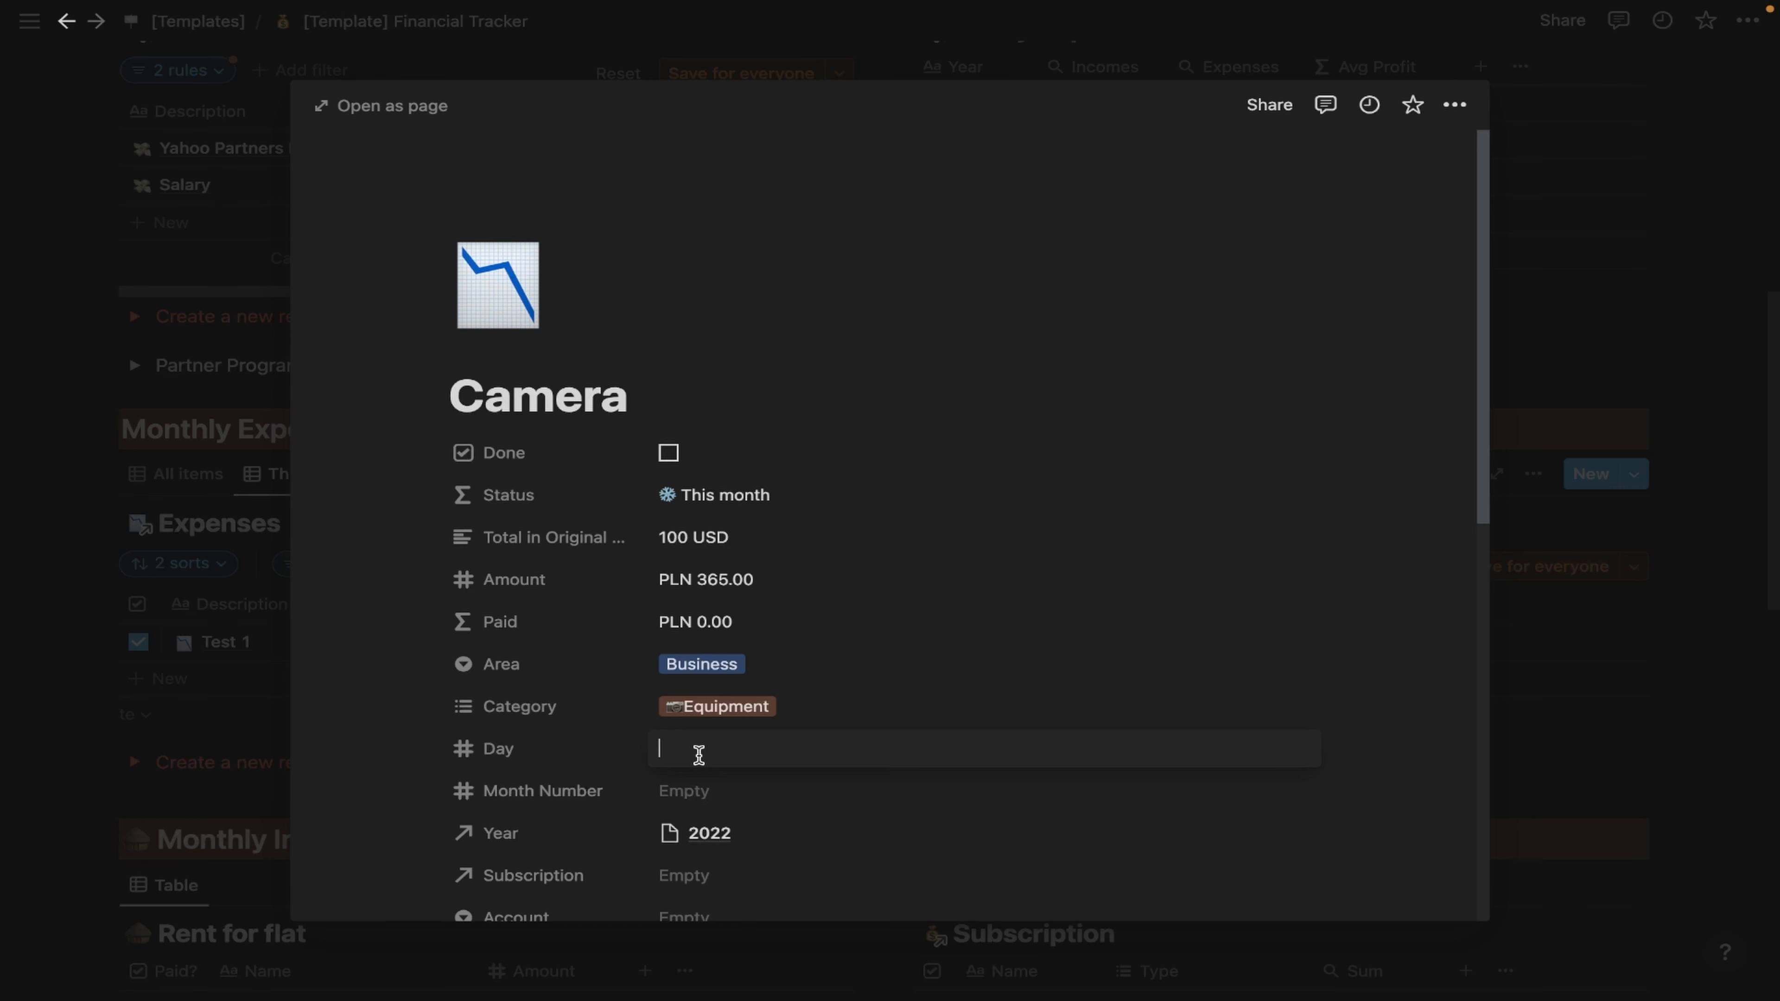
type("5")
left_click(686, 789)
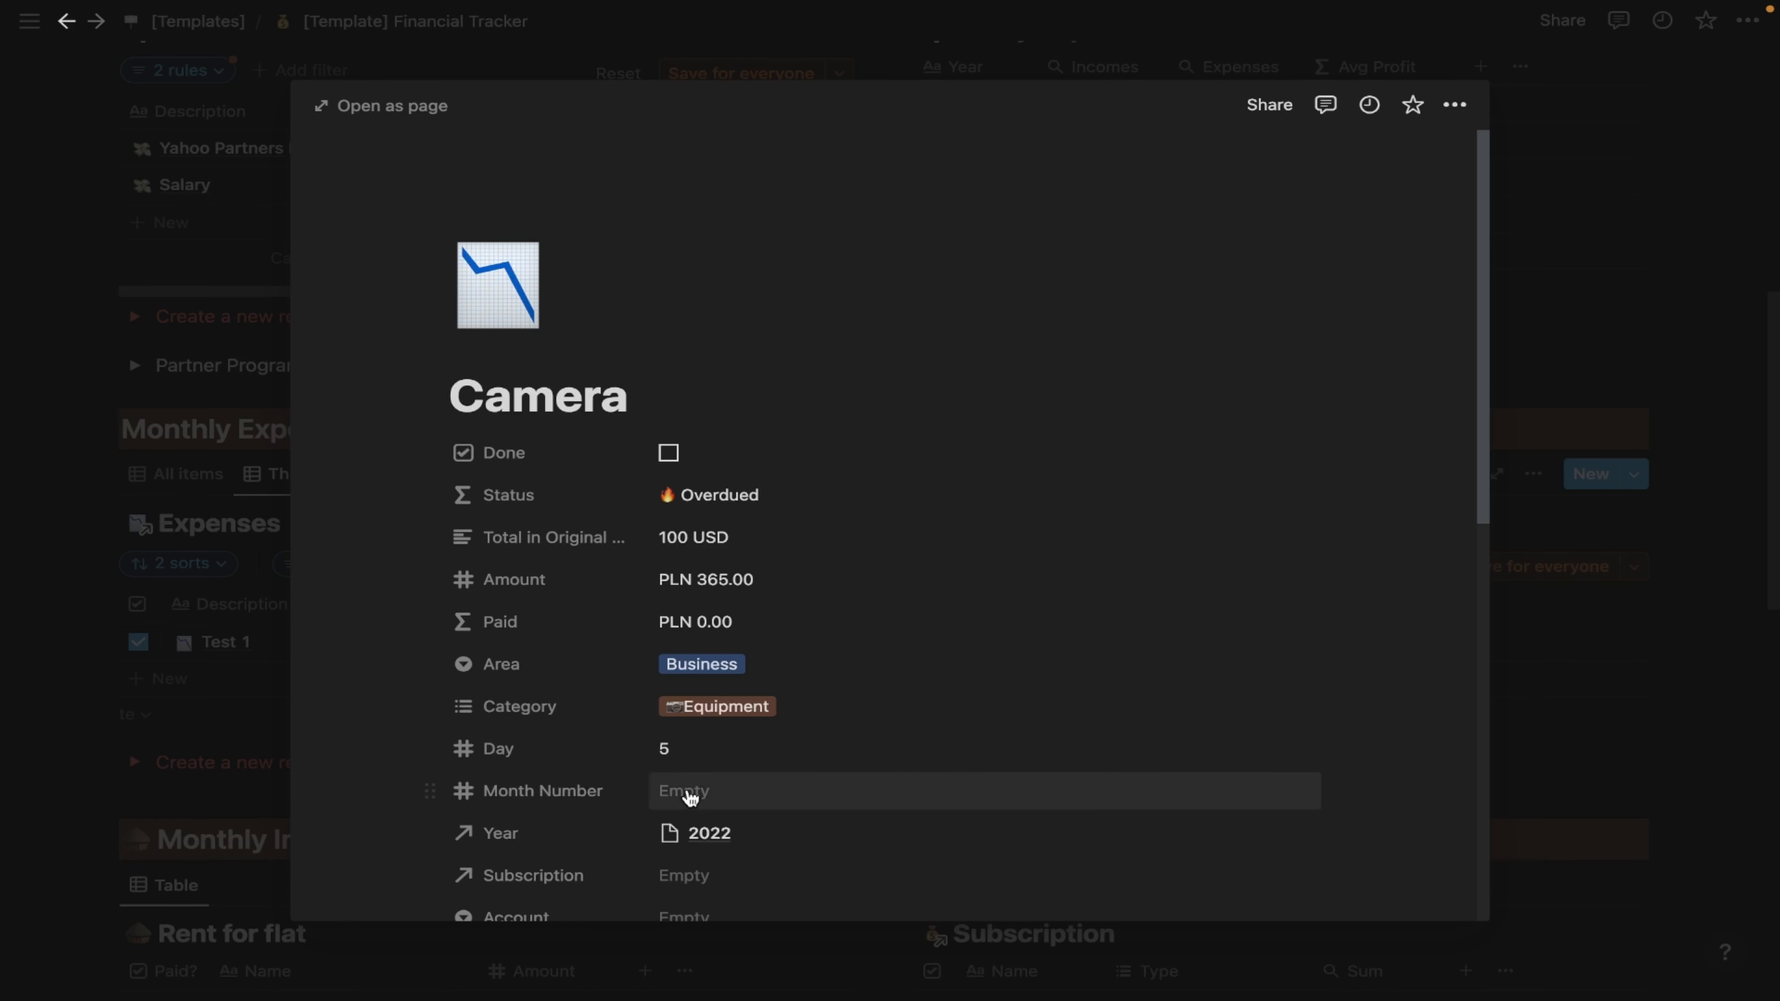
type("5")
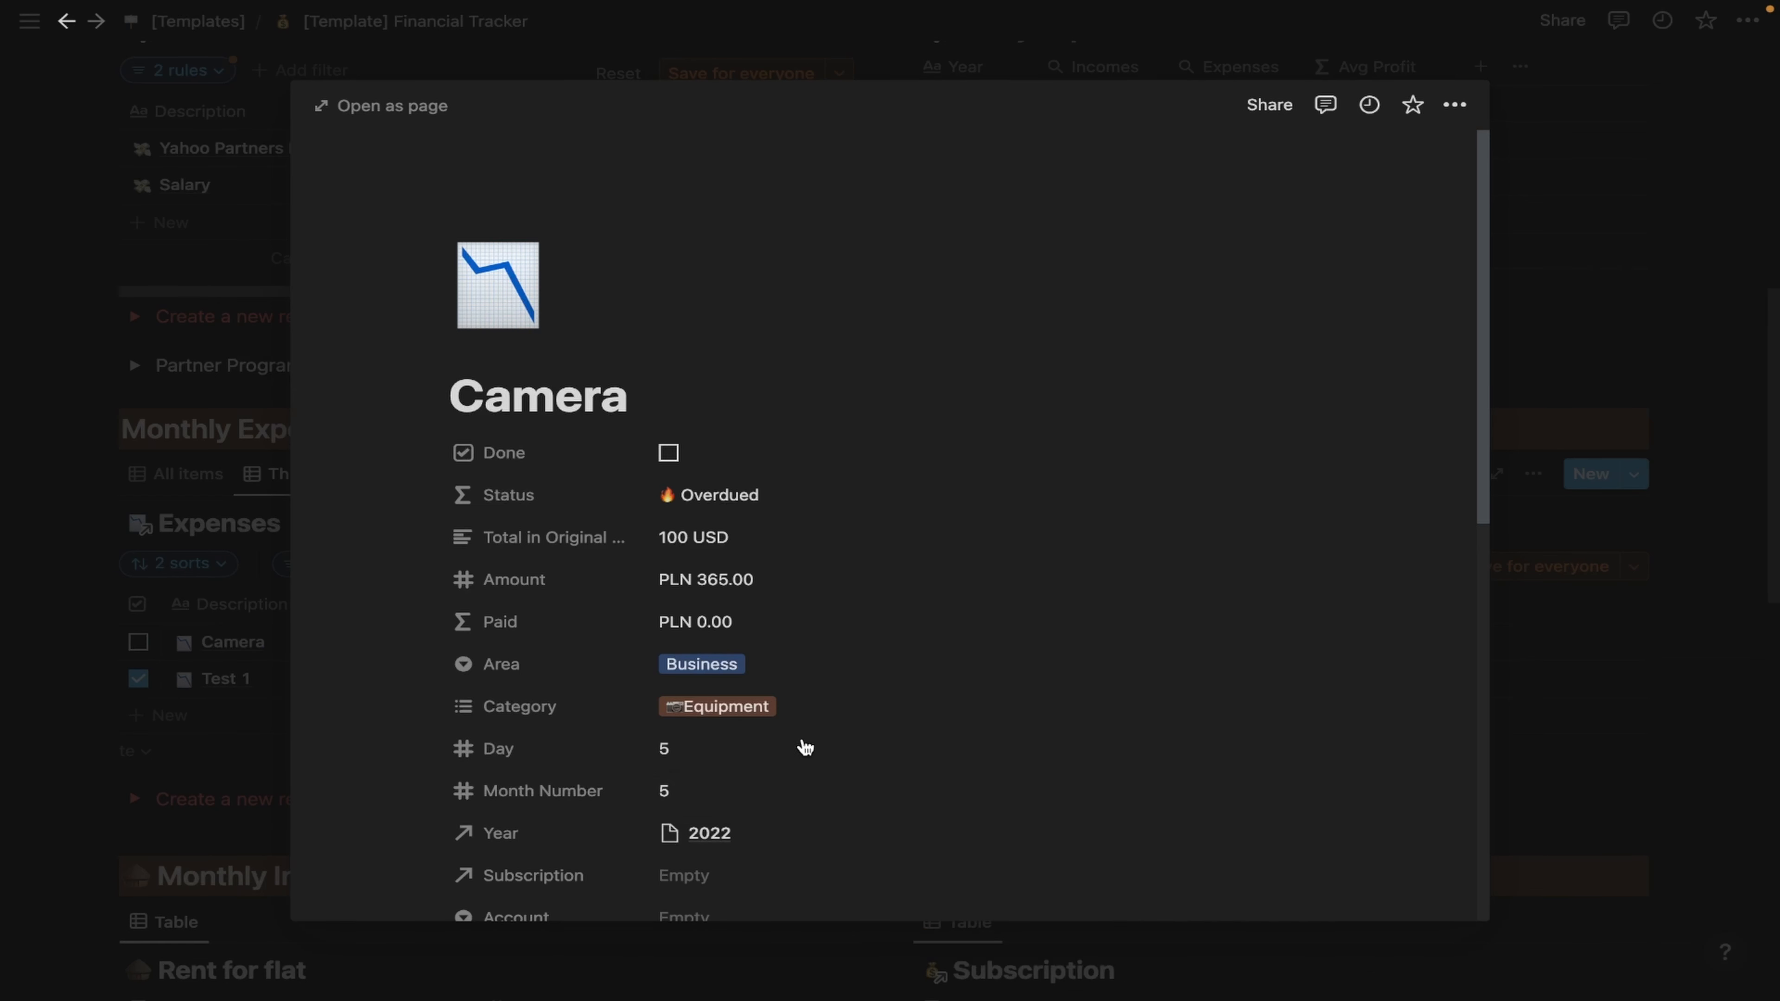
View the subscriptions available to the Camera expense without linking one, and set its Account to Revolut.
scroll(804, 746, "down", 2)
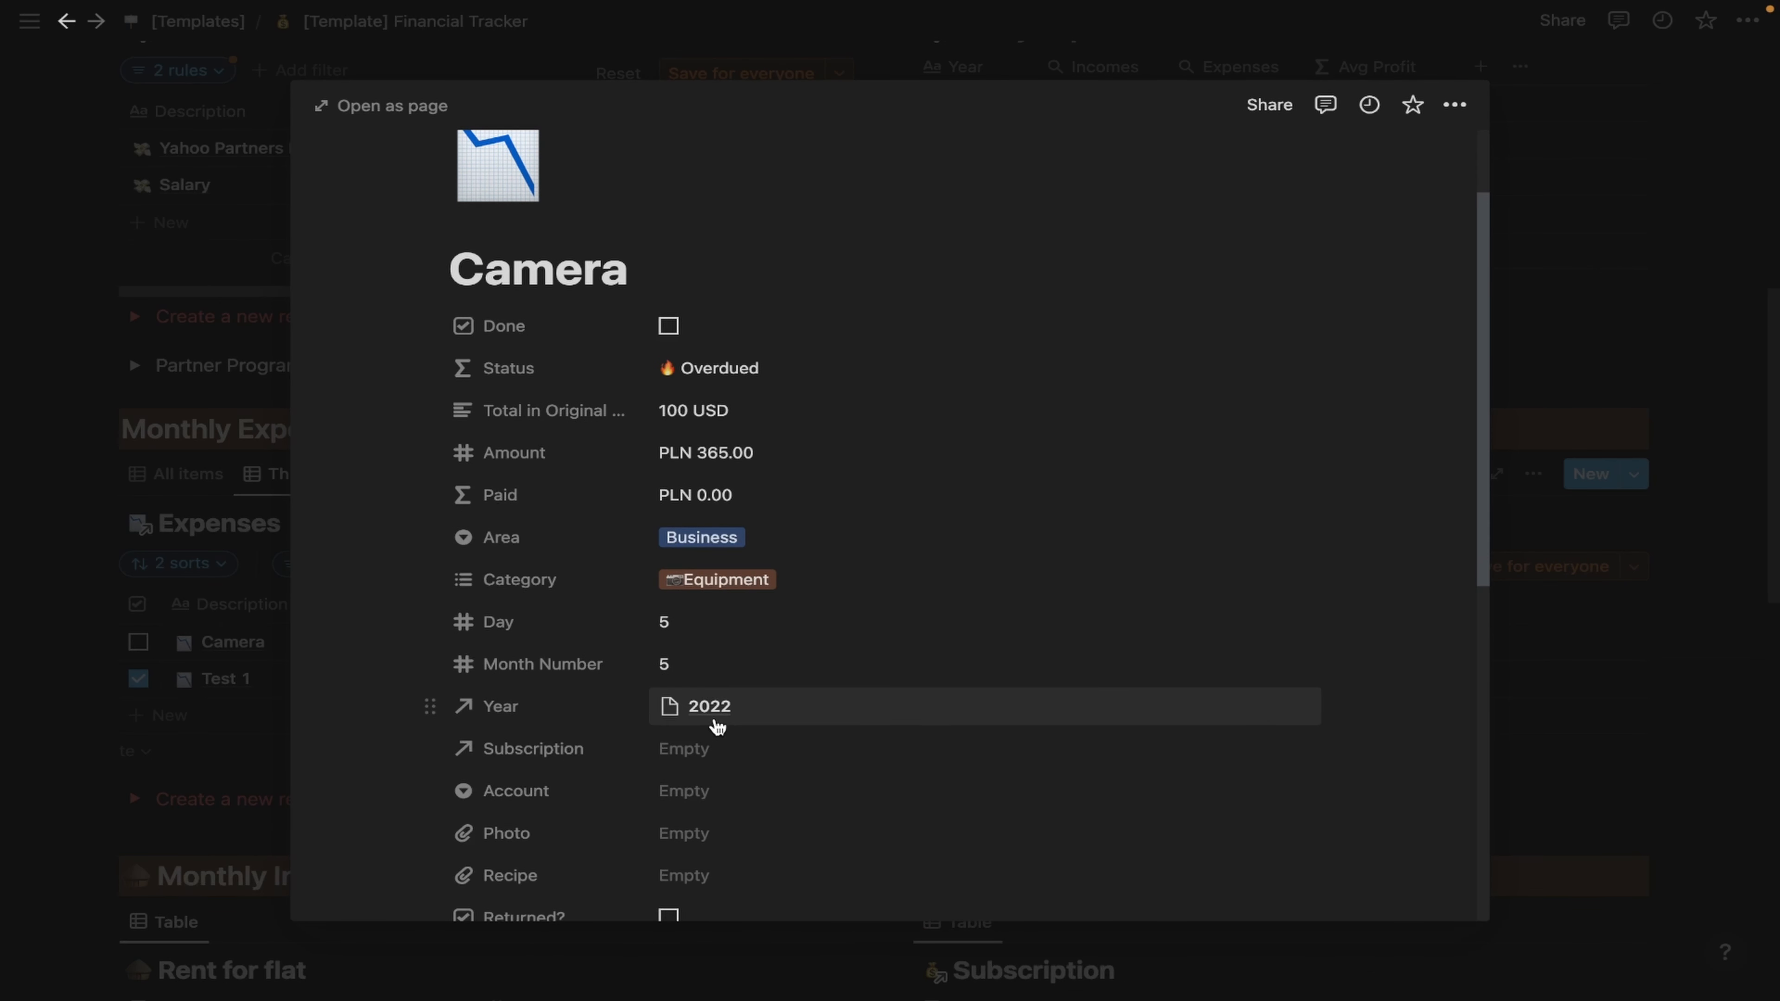
left_click(700, 752)
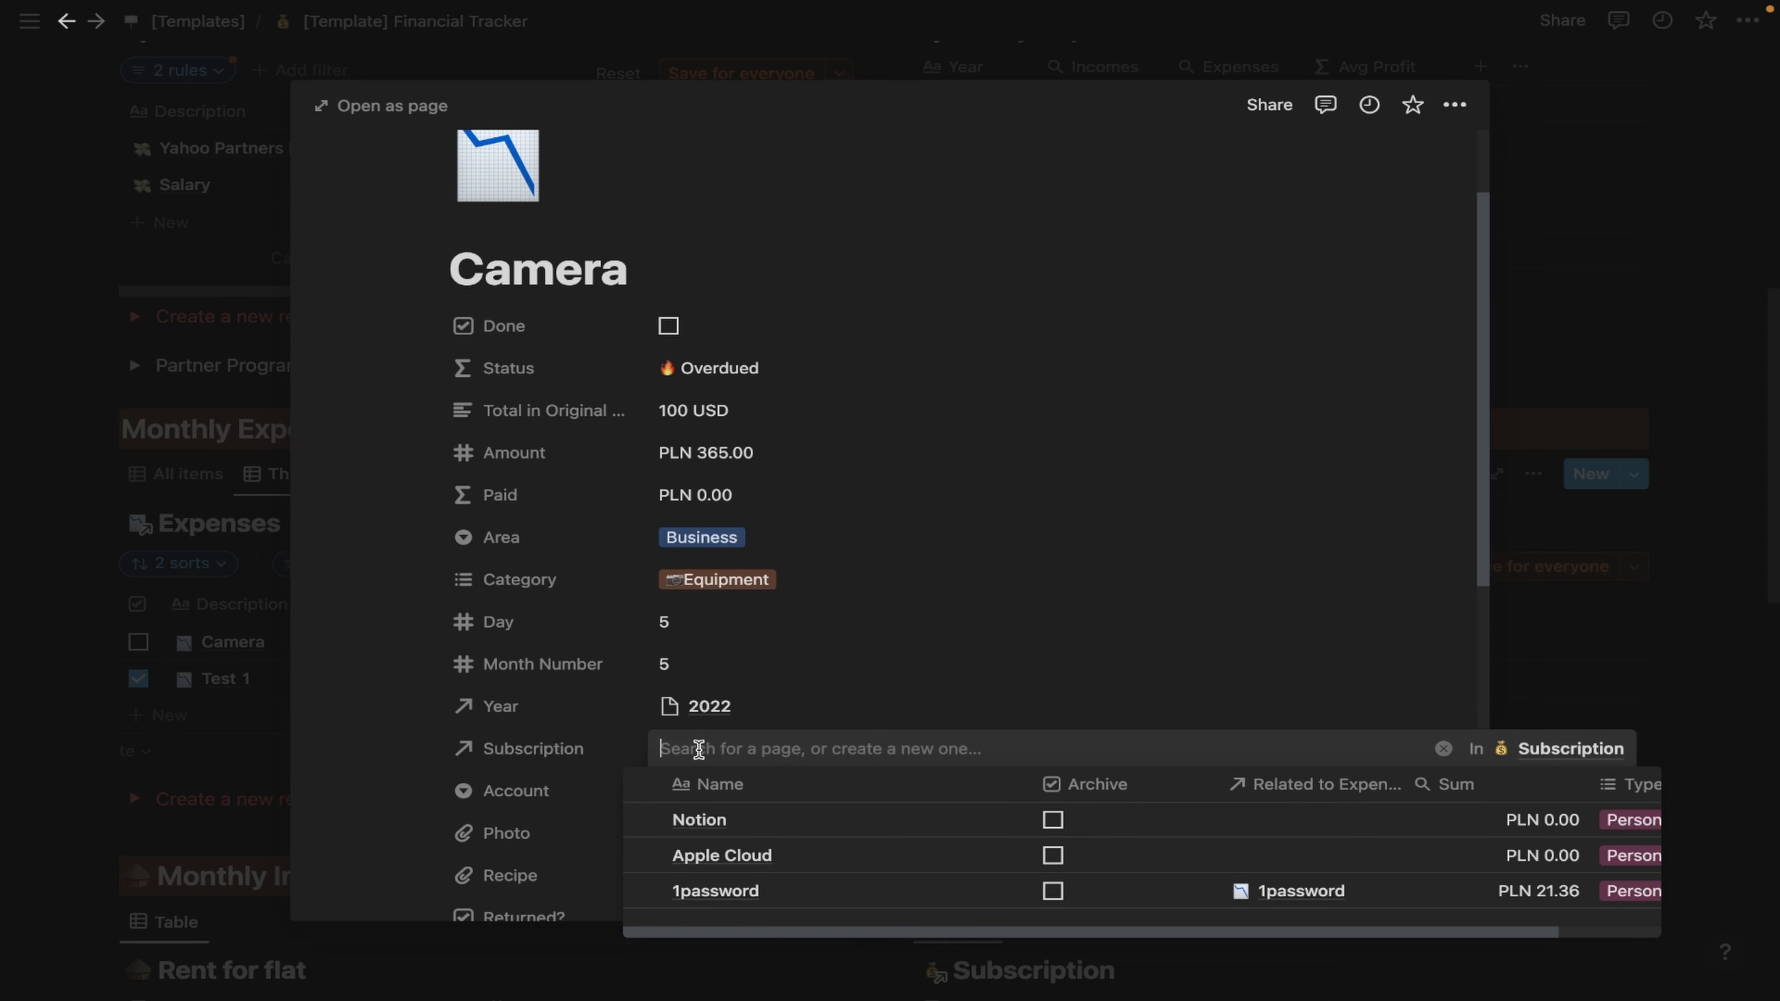
left_click(869, 720)
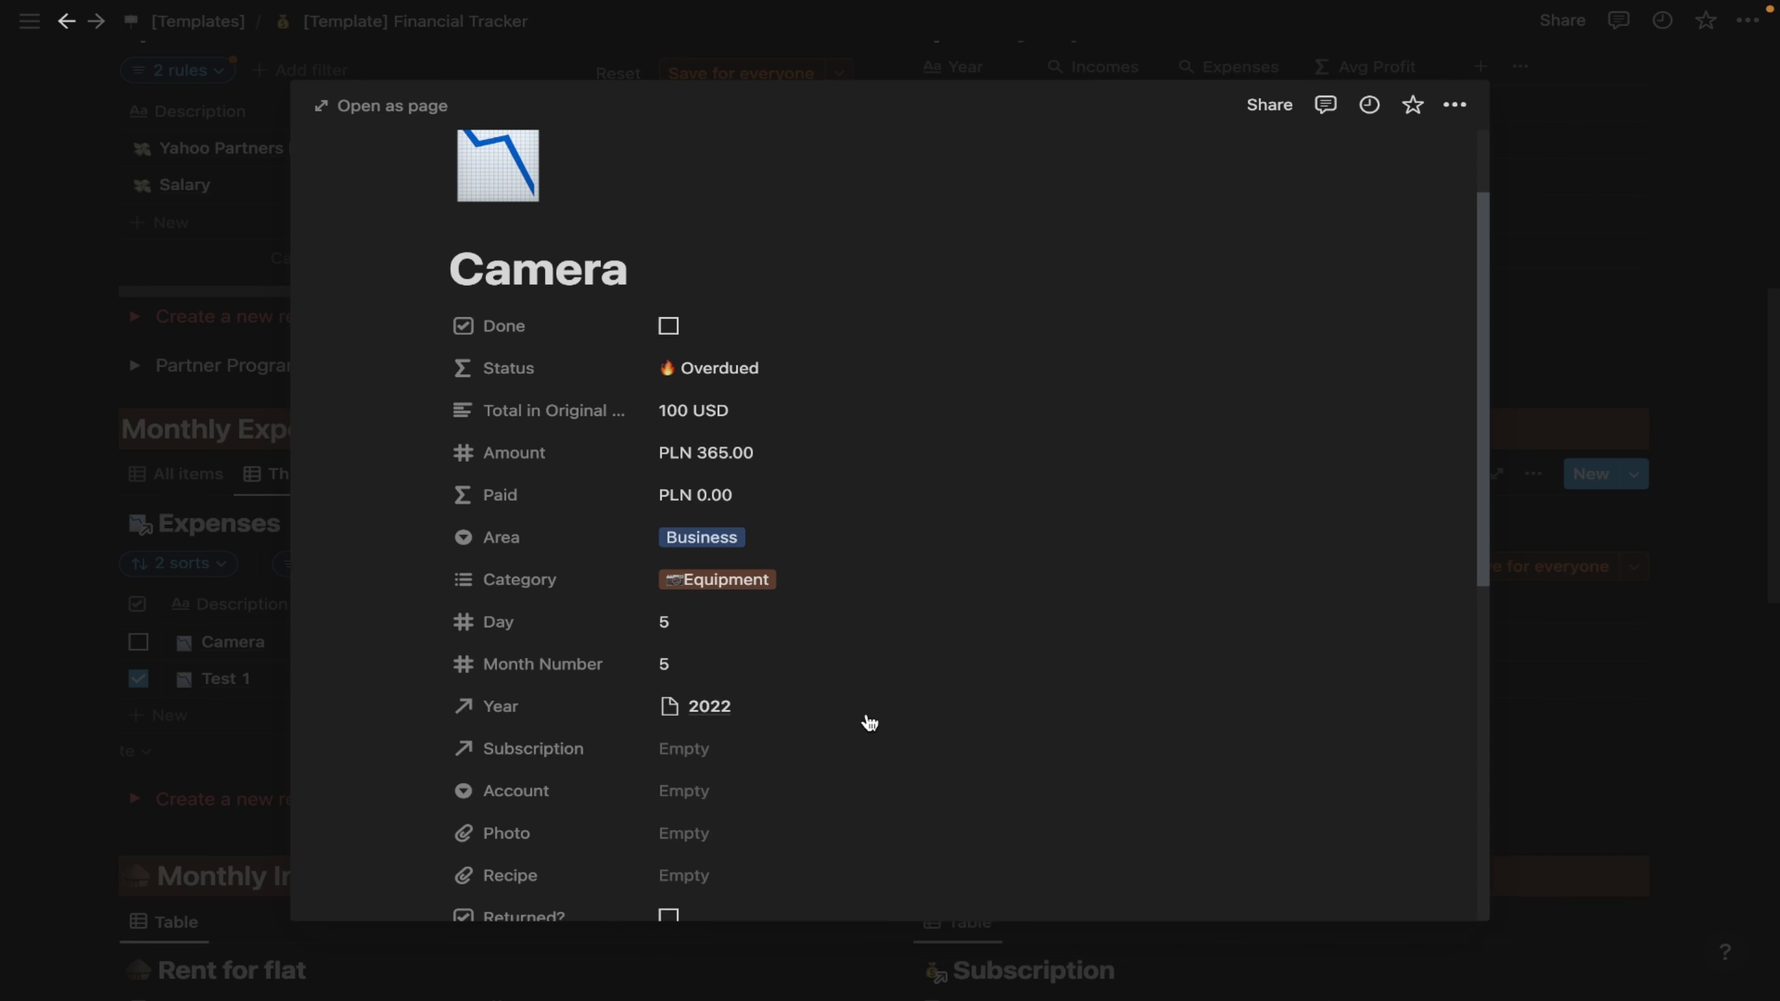
left_click(676, 806)
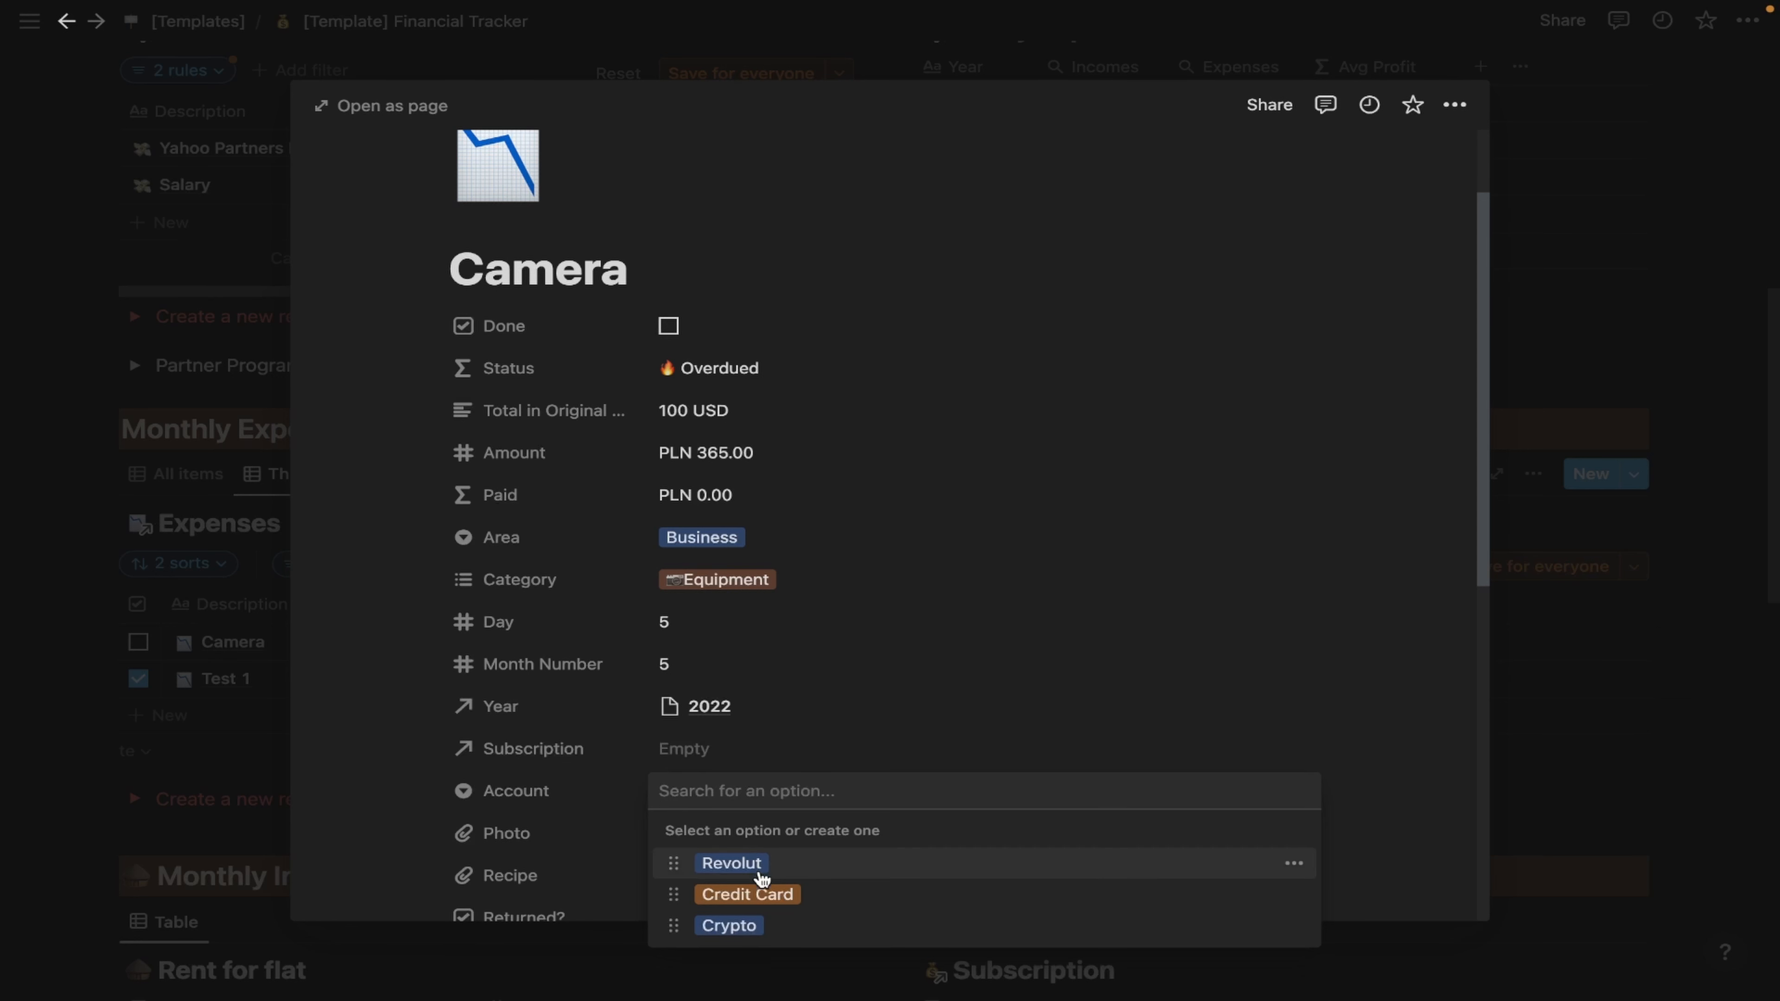
left_click(736, 864)
View the loans available in the Camera expense's Loans Relation without linking one, and close the expense page.
scroll(676, 396, "down", 5)
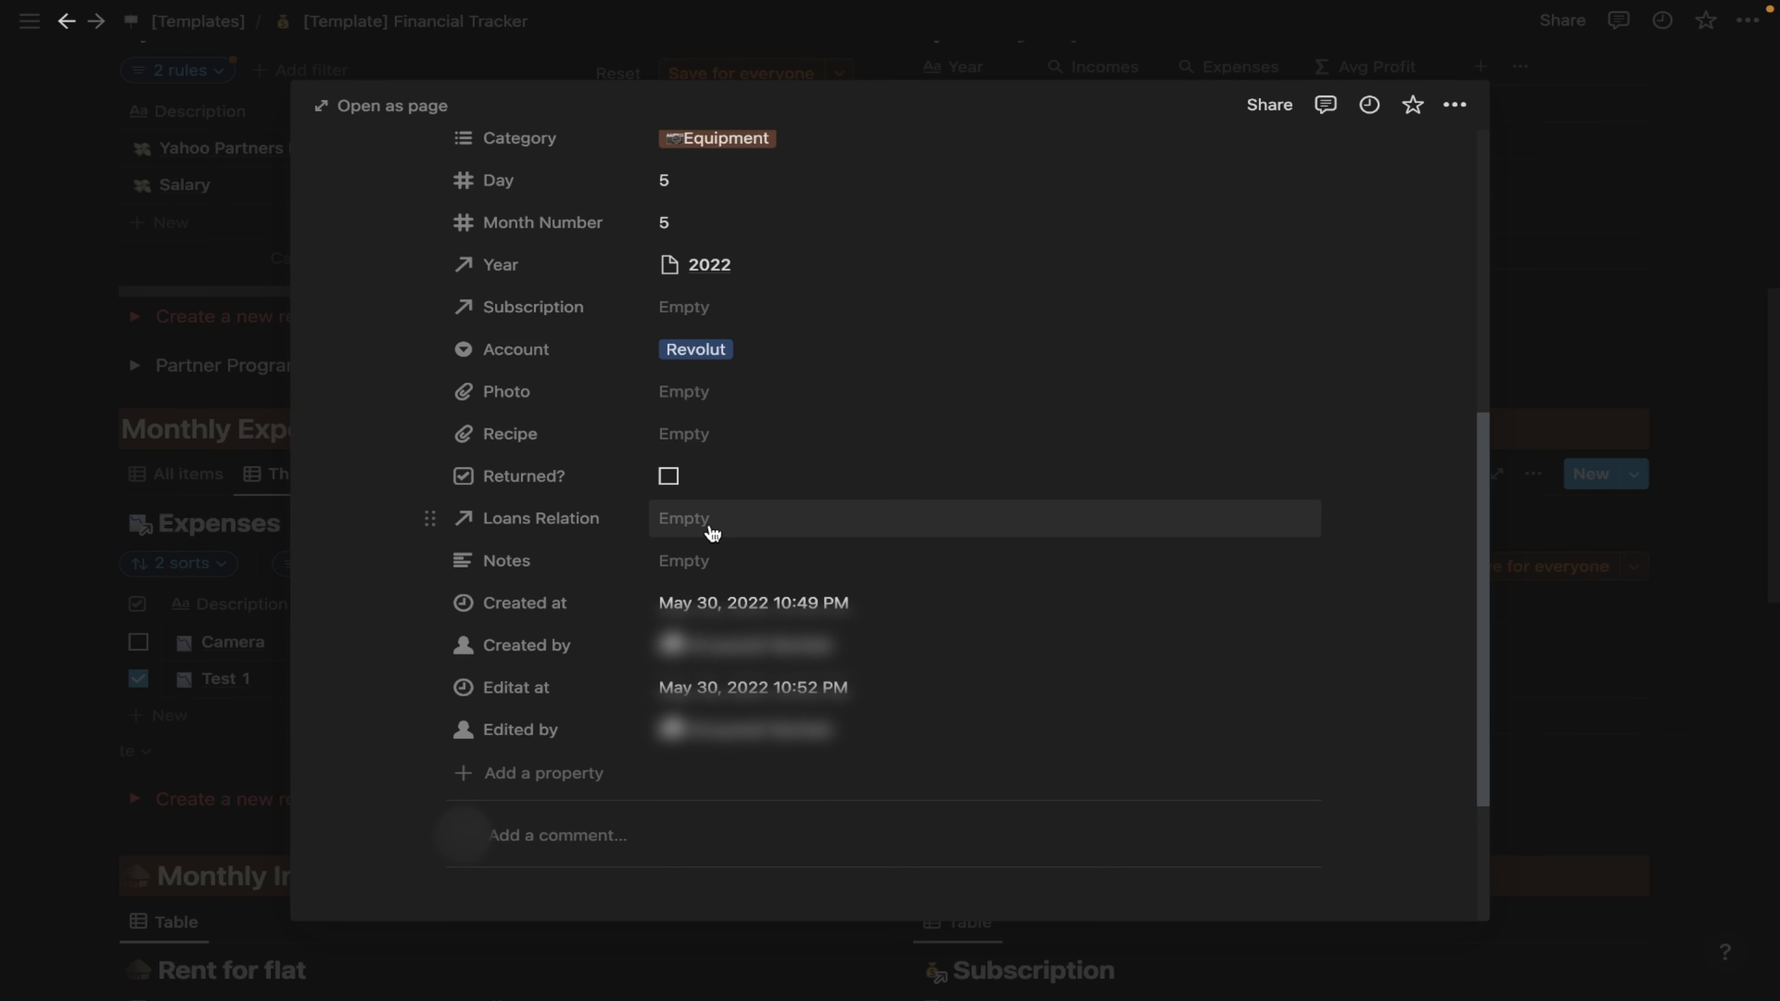
left_click(712, 533)
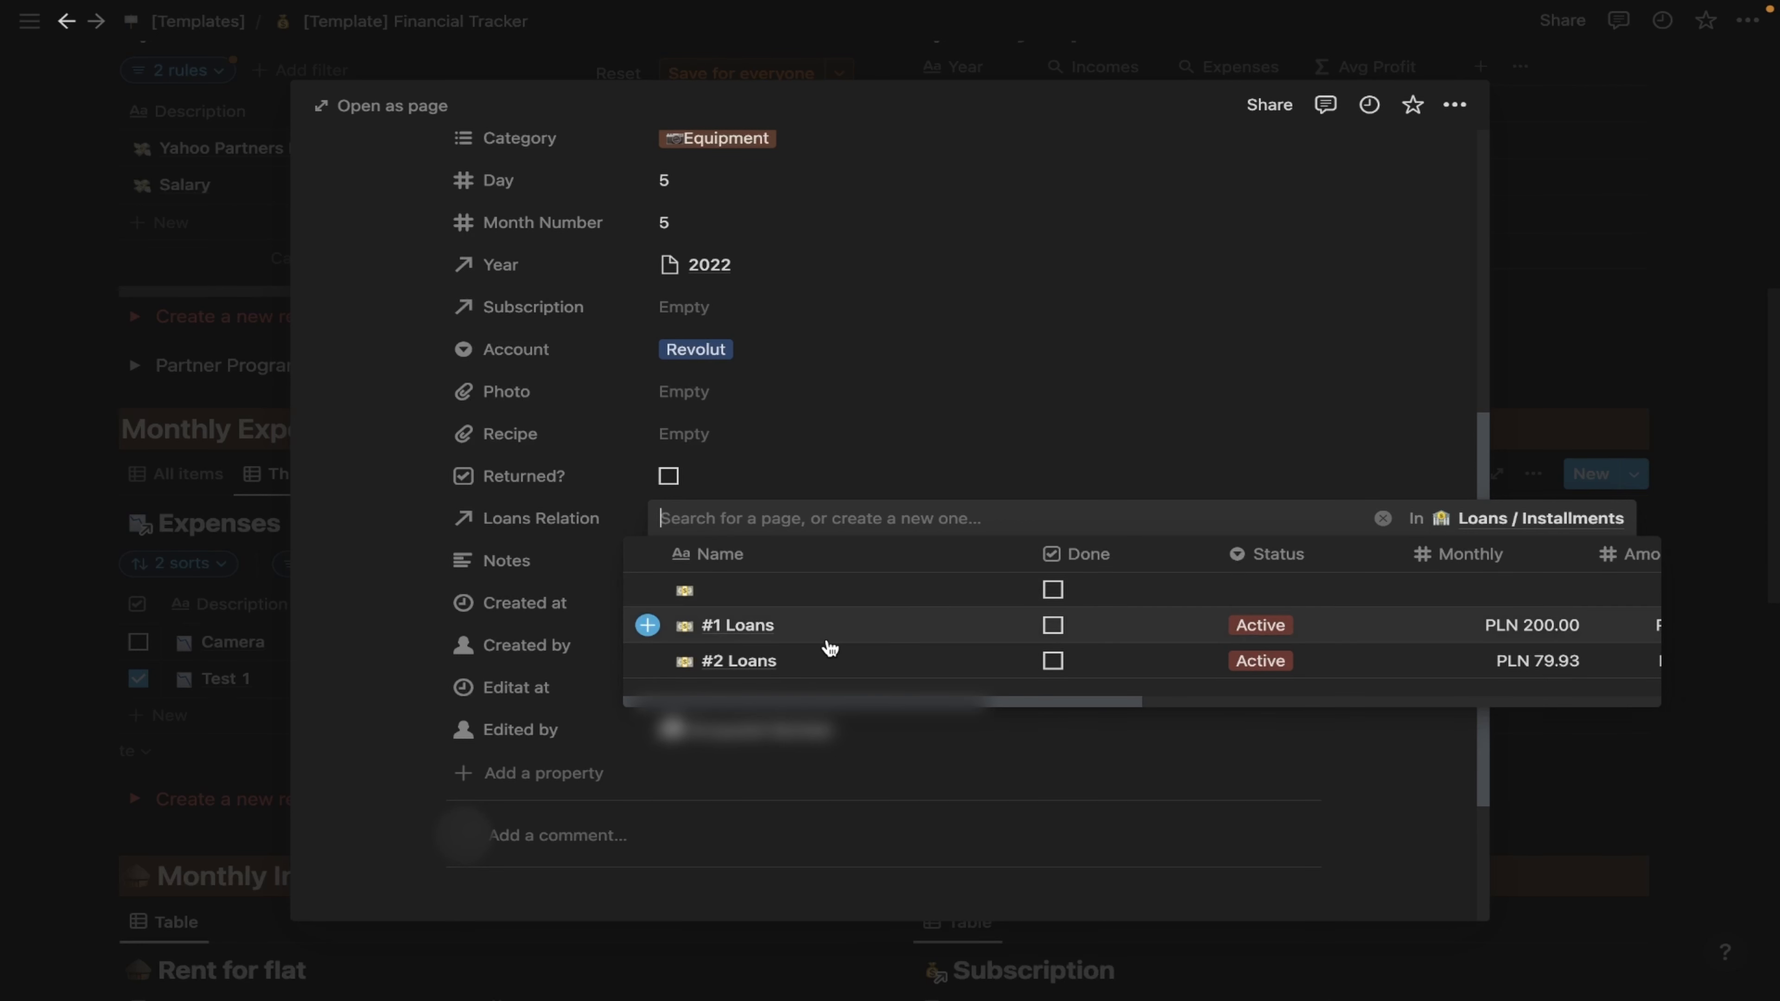
left_click(939, 468)
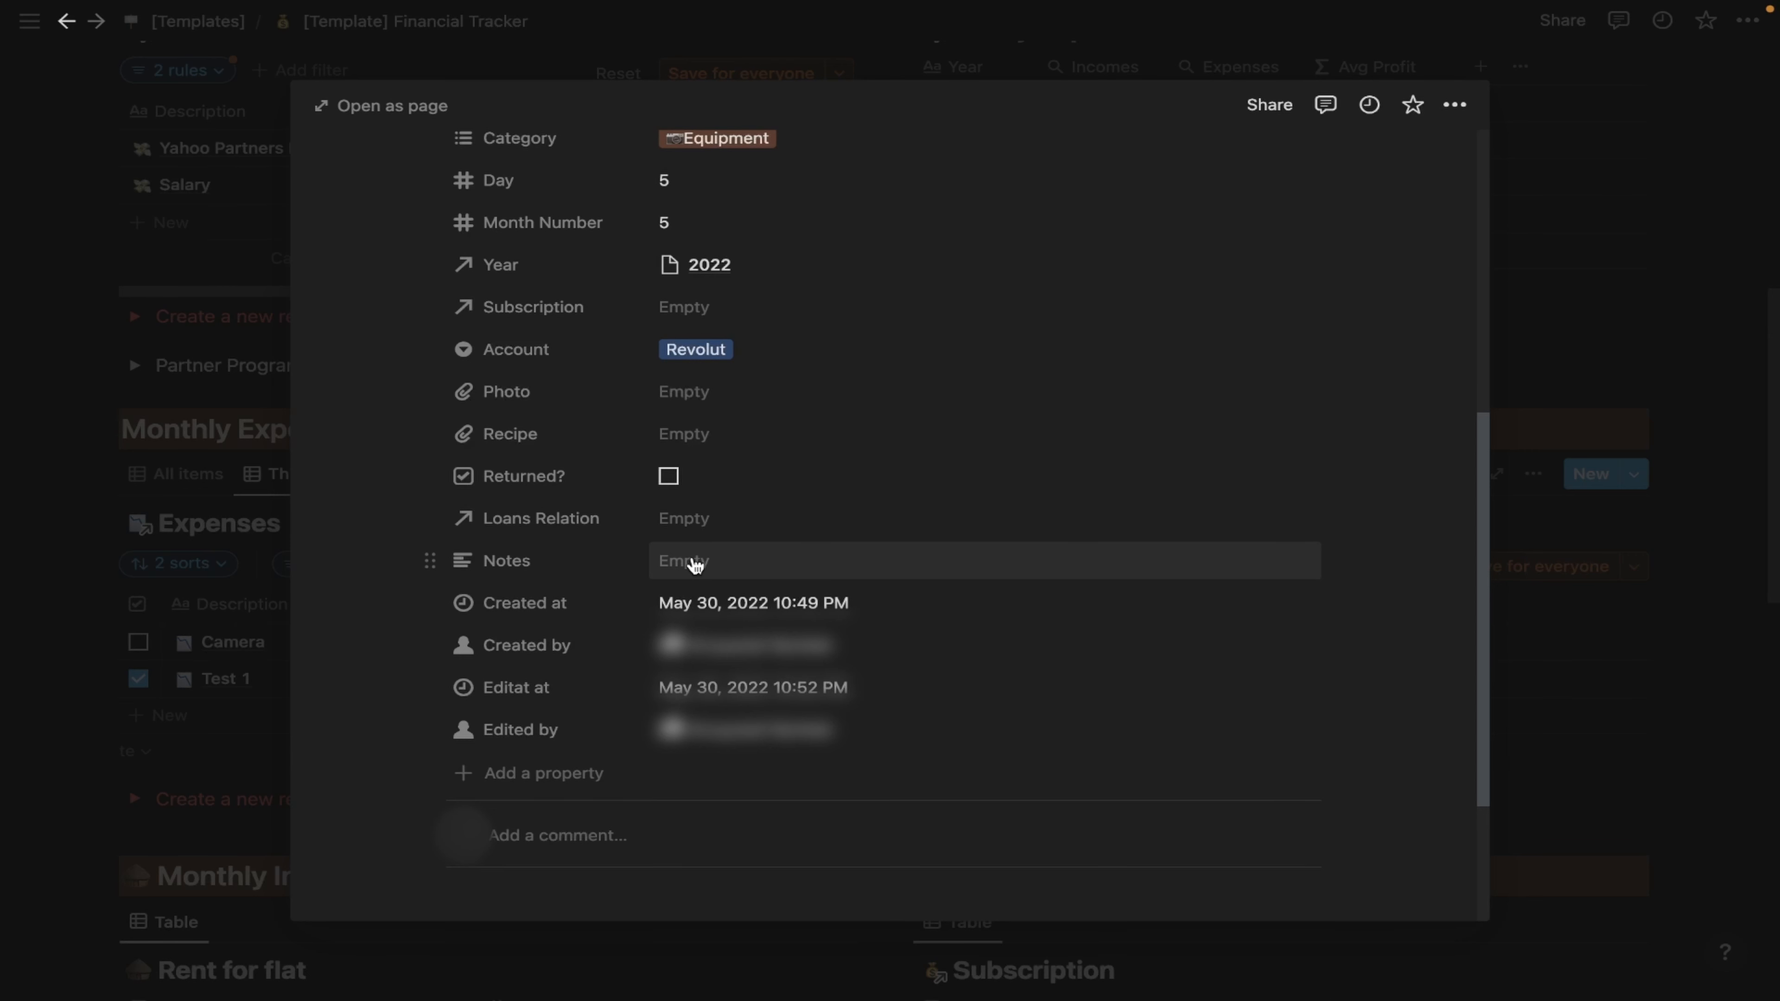
left_click(1631, 349)
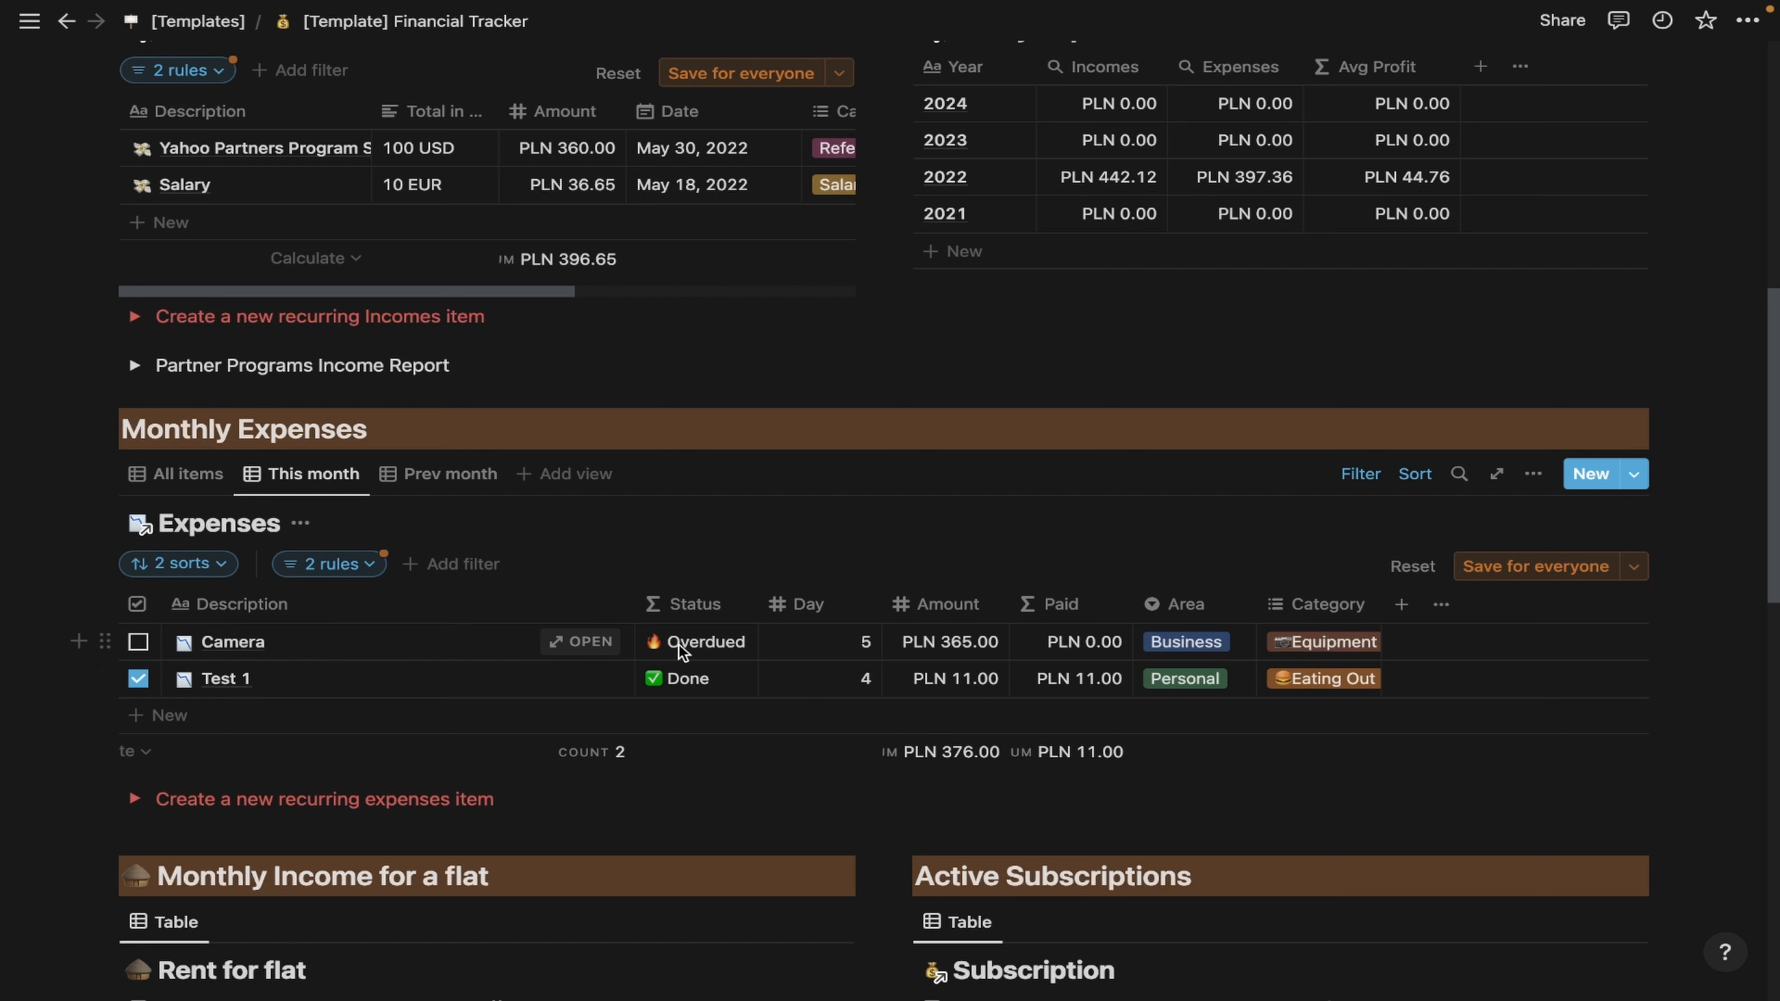
Set the Camera expense's Day to 30 in the Monthly Expenses table.
left_click(866, 653)
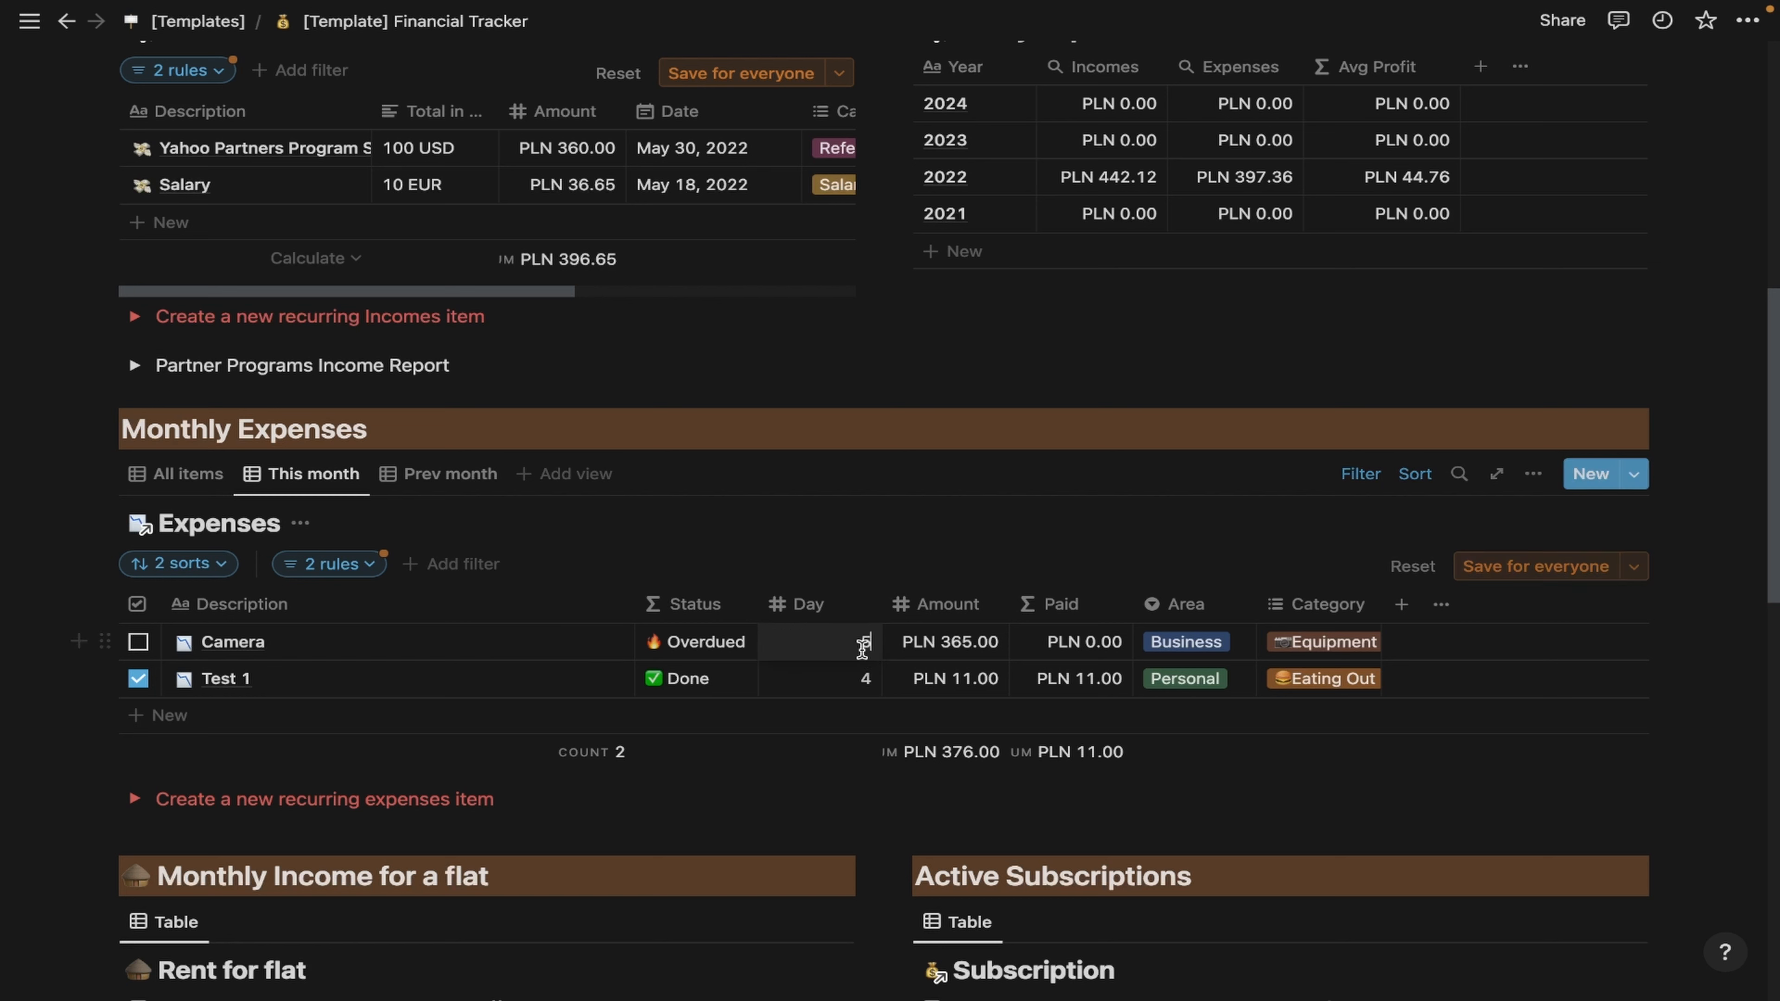
key("BackSpace")
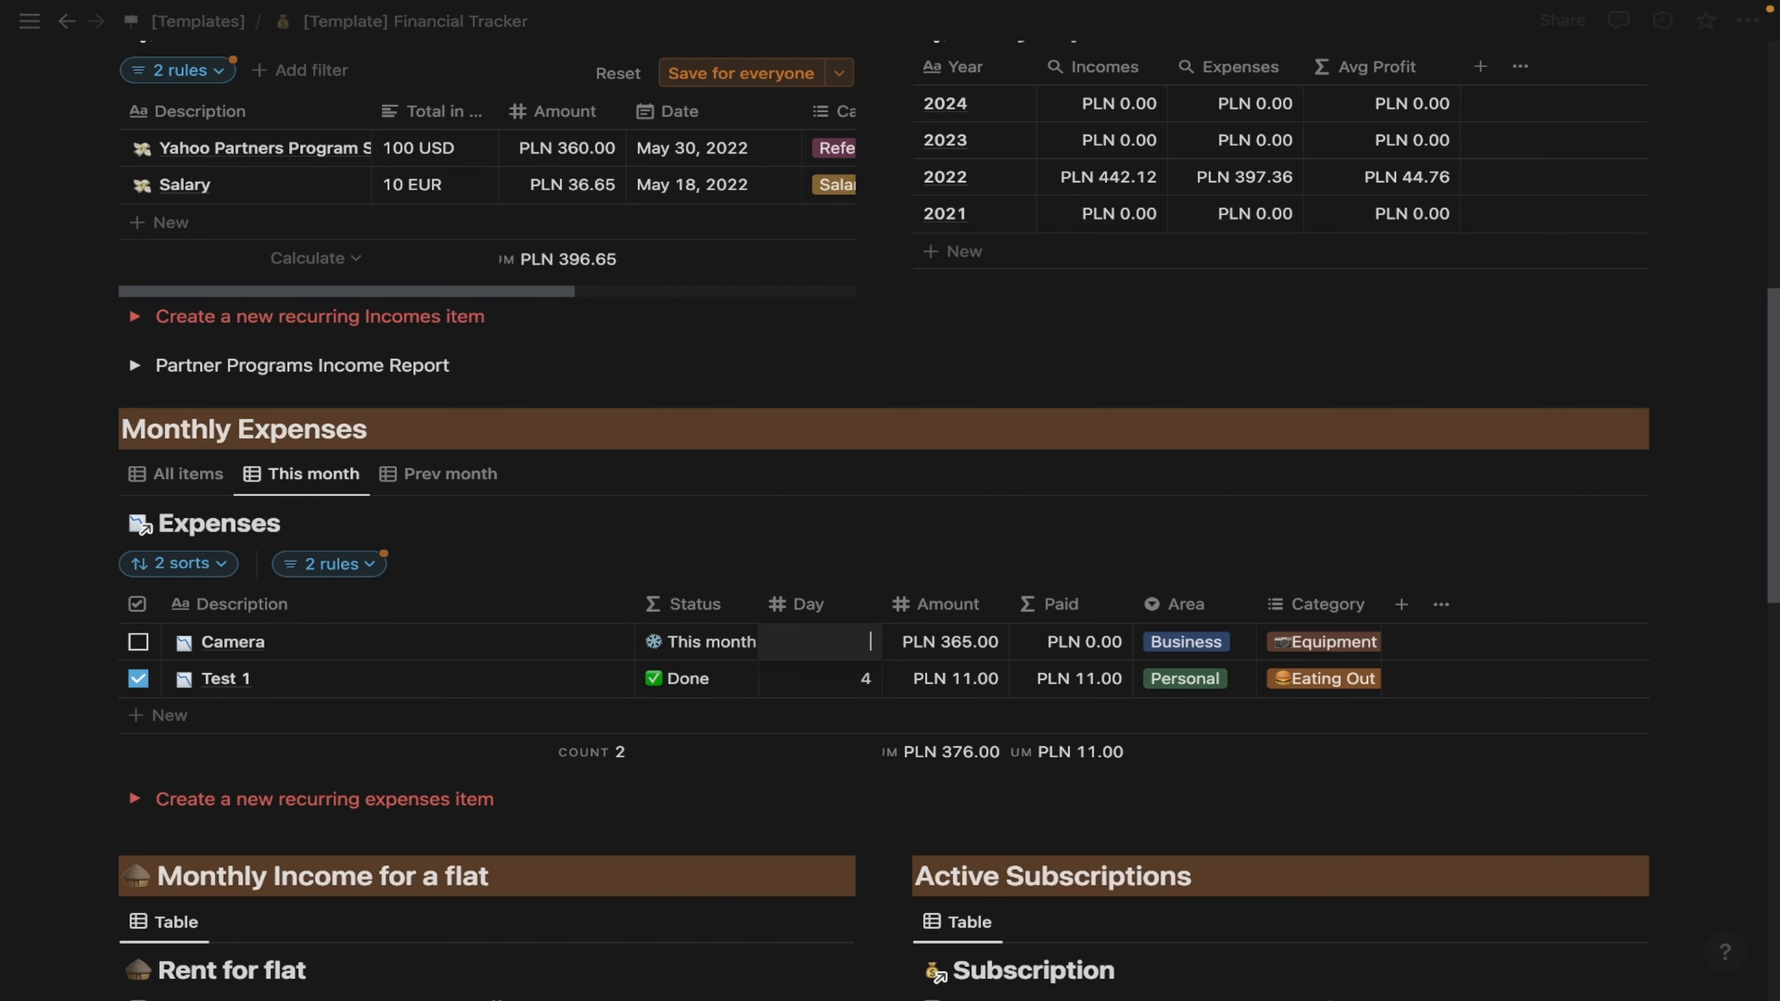
type("30")
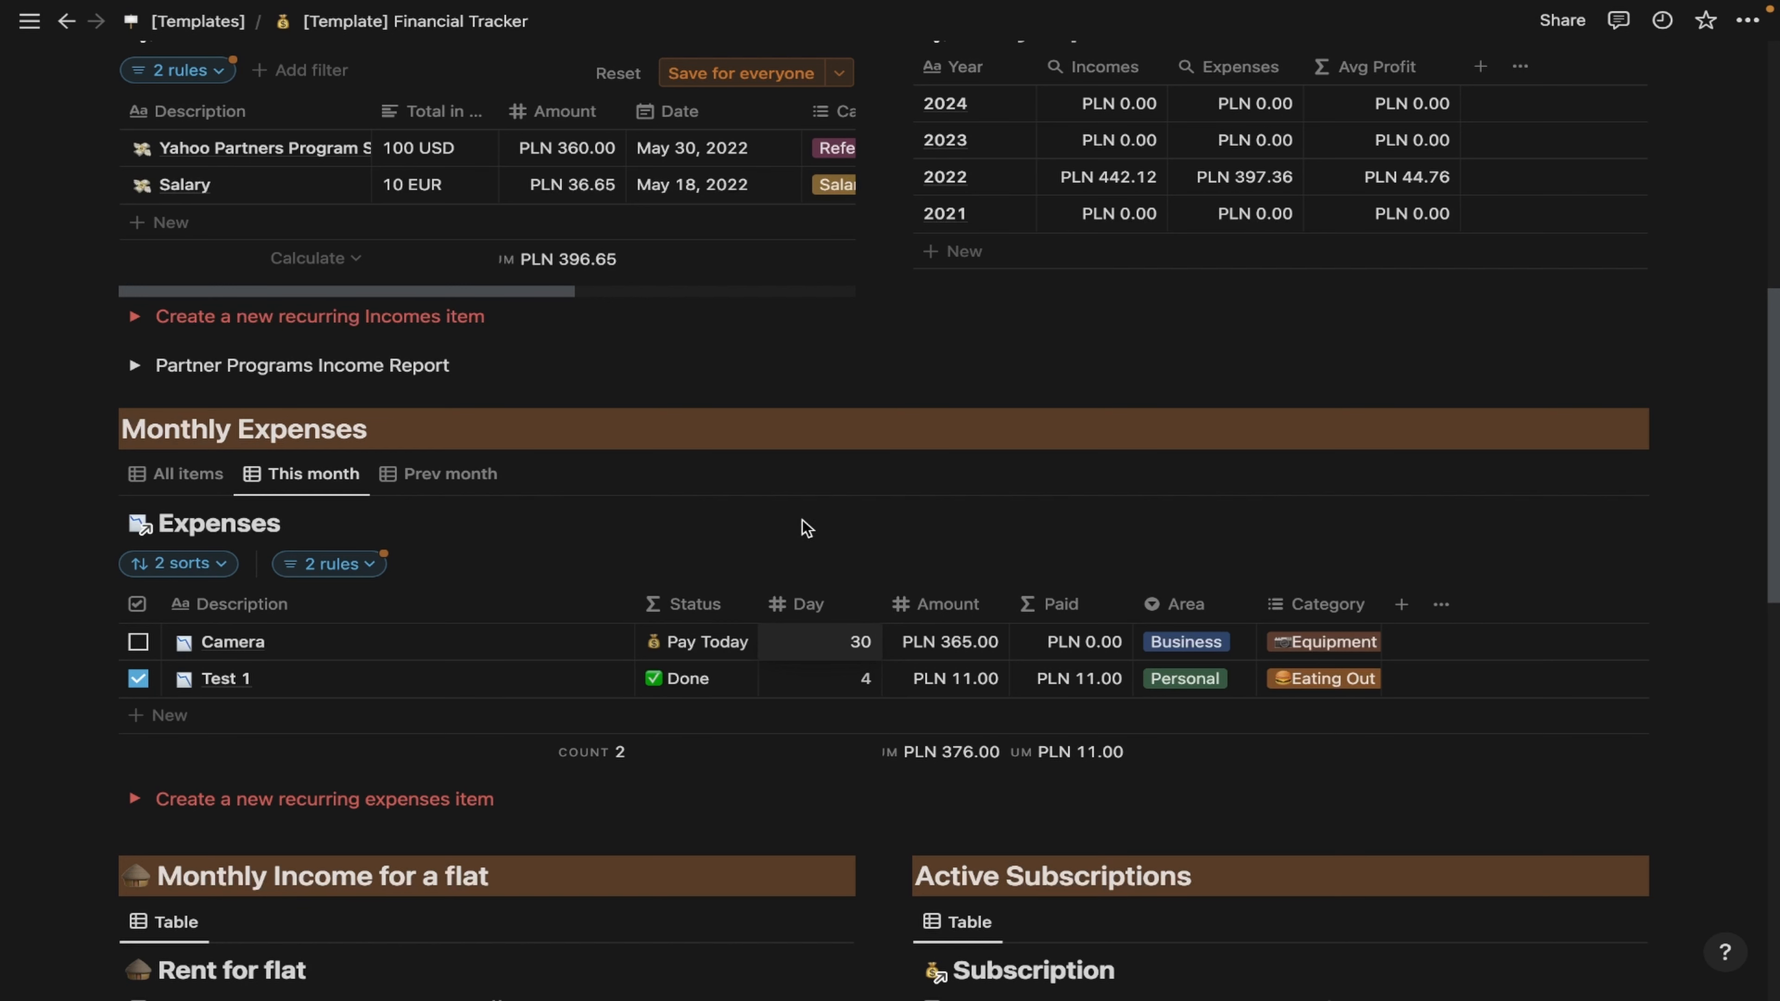
key("Return")
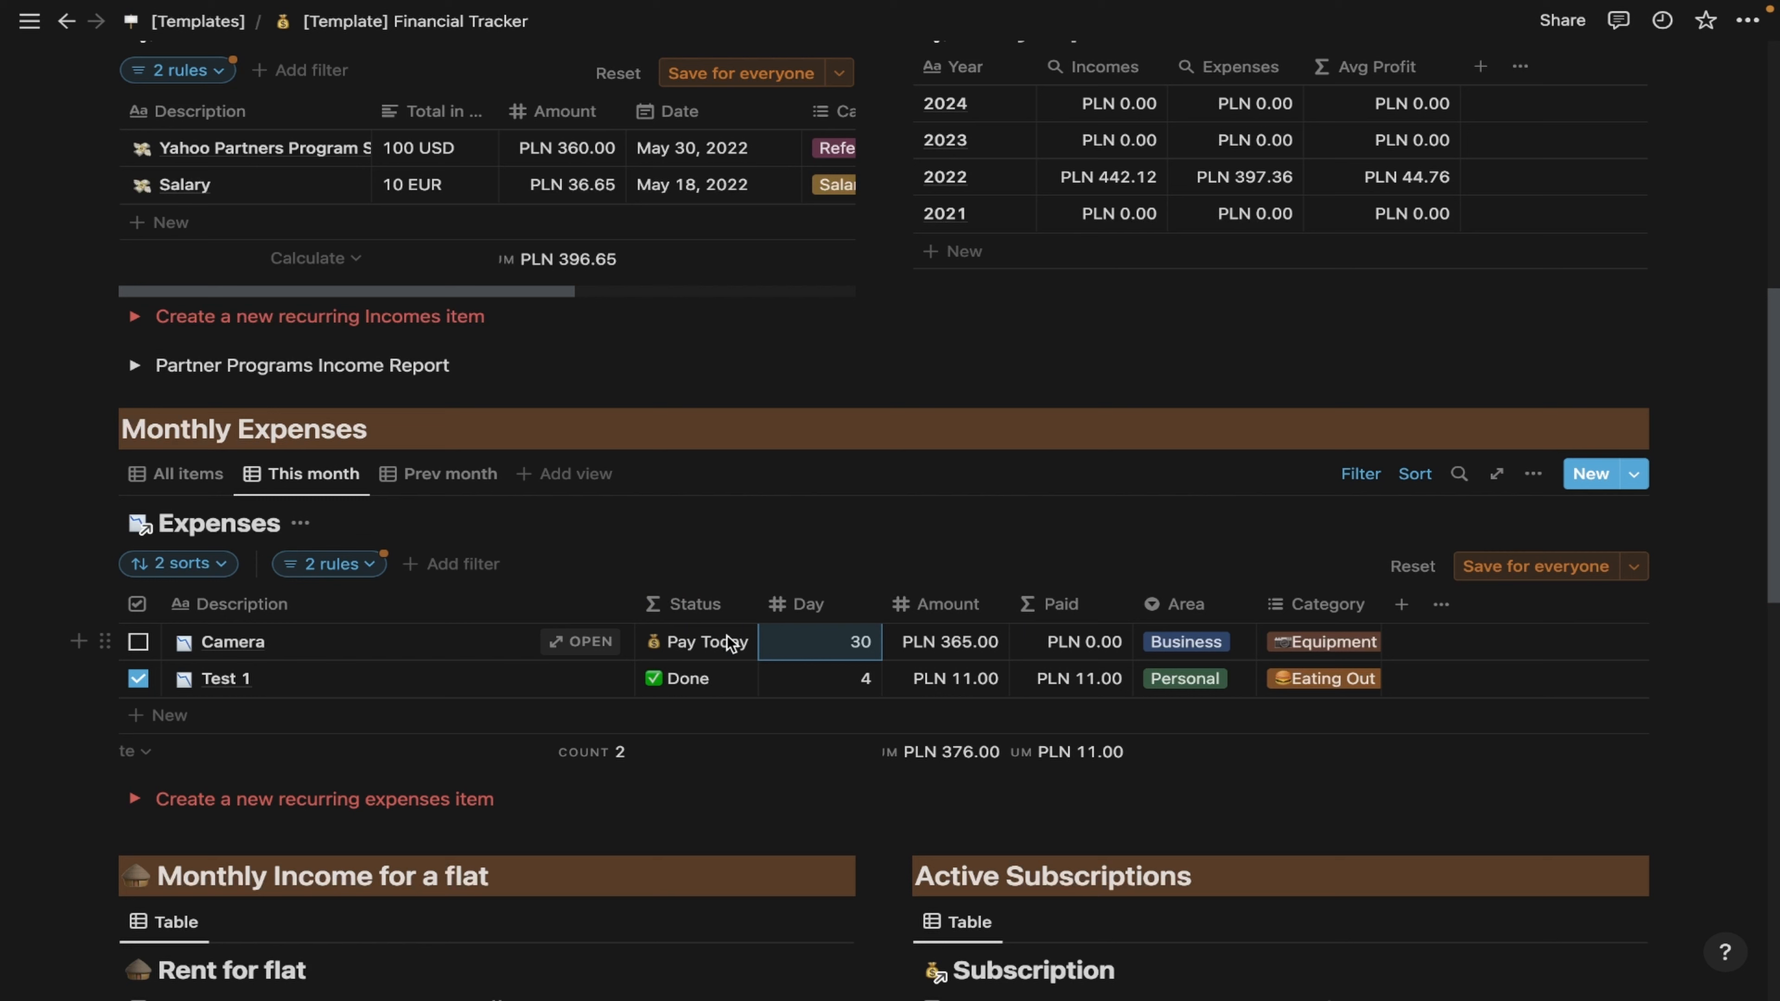
Set the Camera expense's Day to 31 in the Monthly Expenses table.
left_click(841, 637)
type("31")
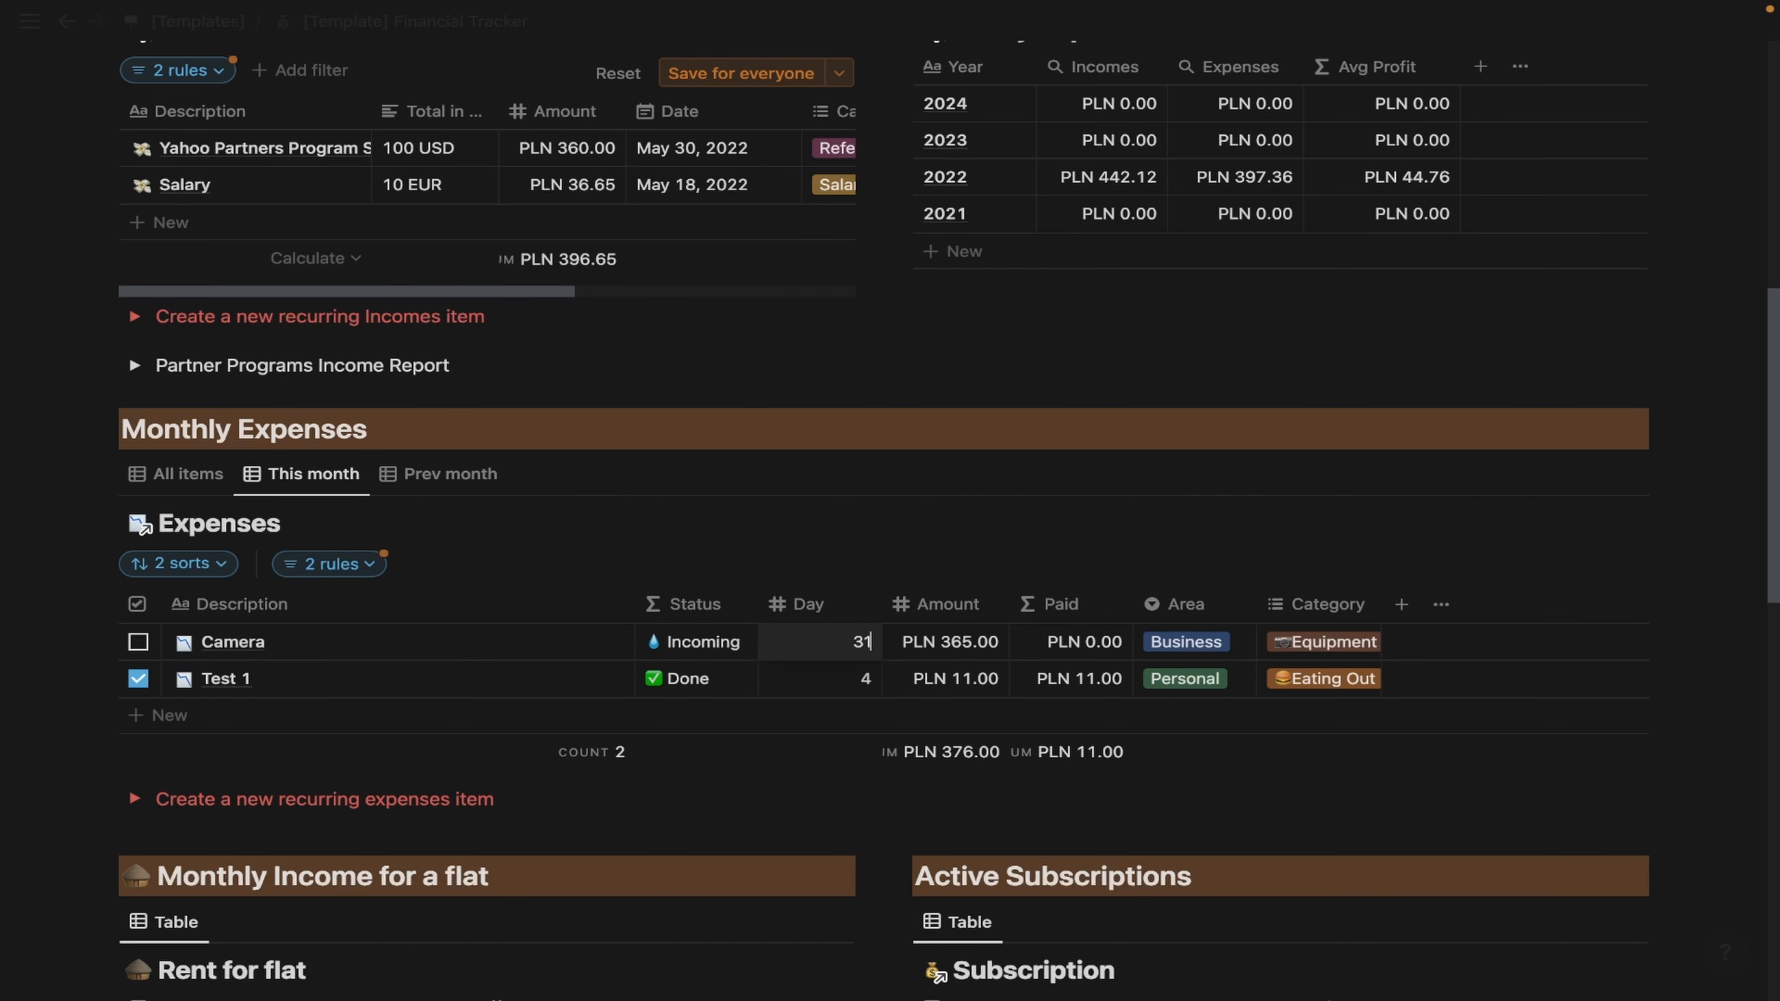
key("Return")
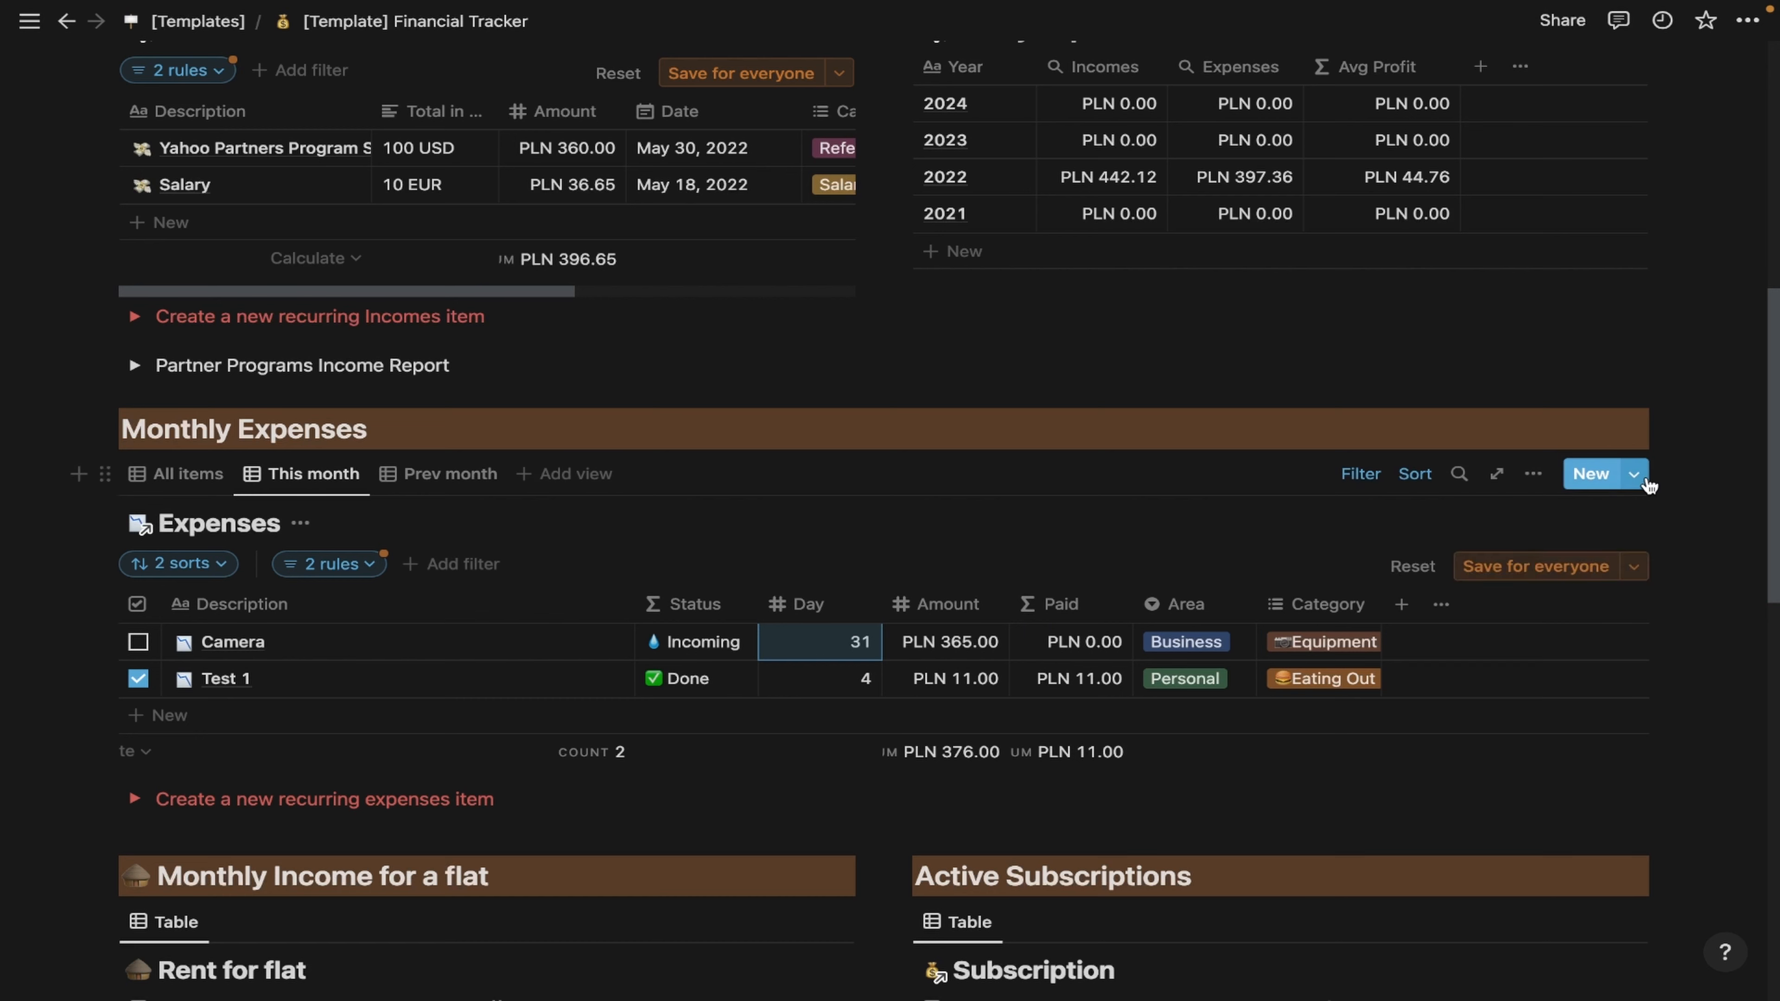
Create a new expense from the Expenses database template and title it "1password".
left_click(1646, 479)
left_click(1507, 552)
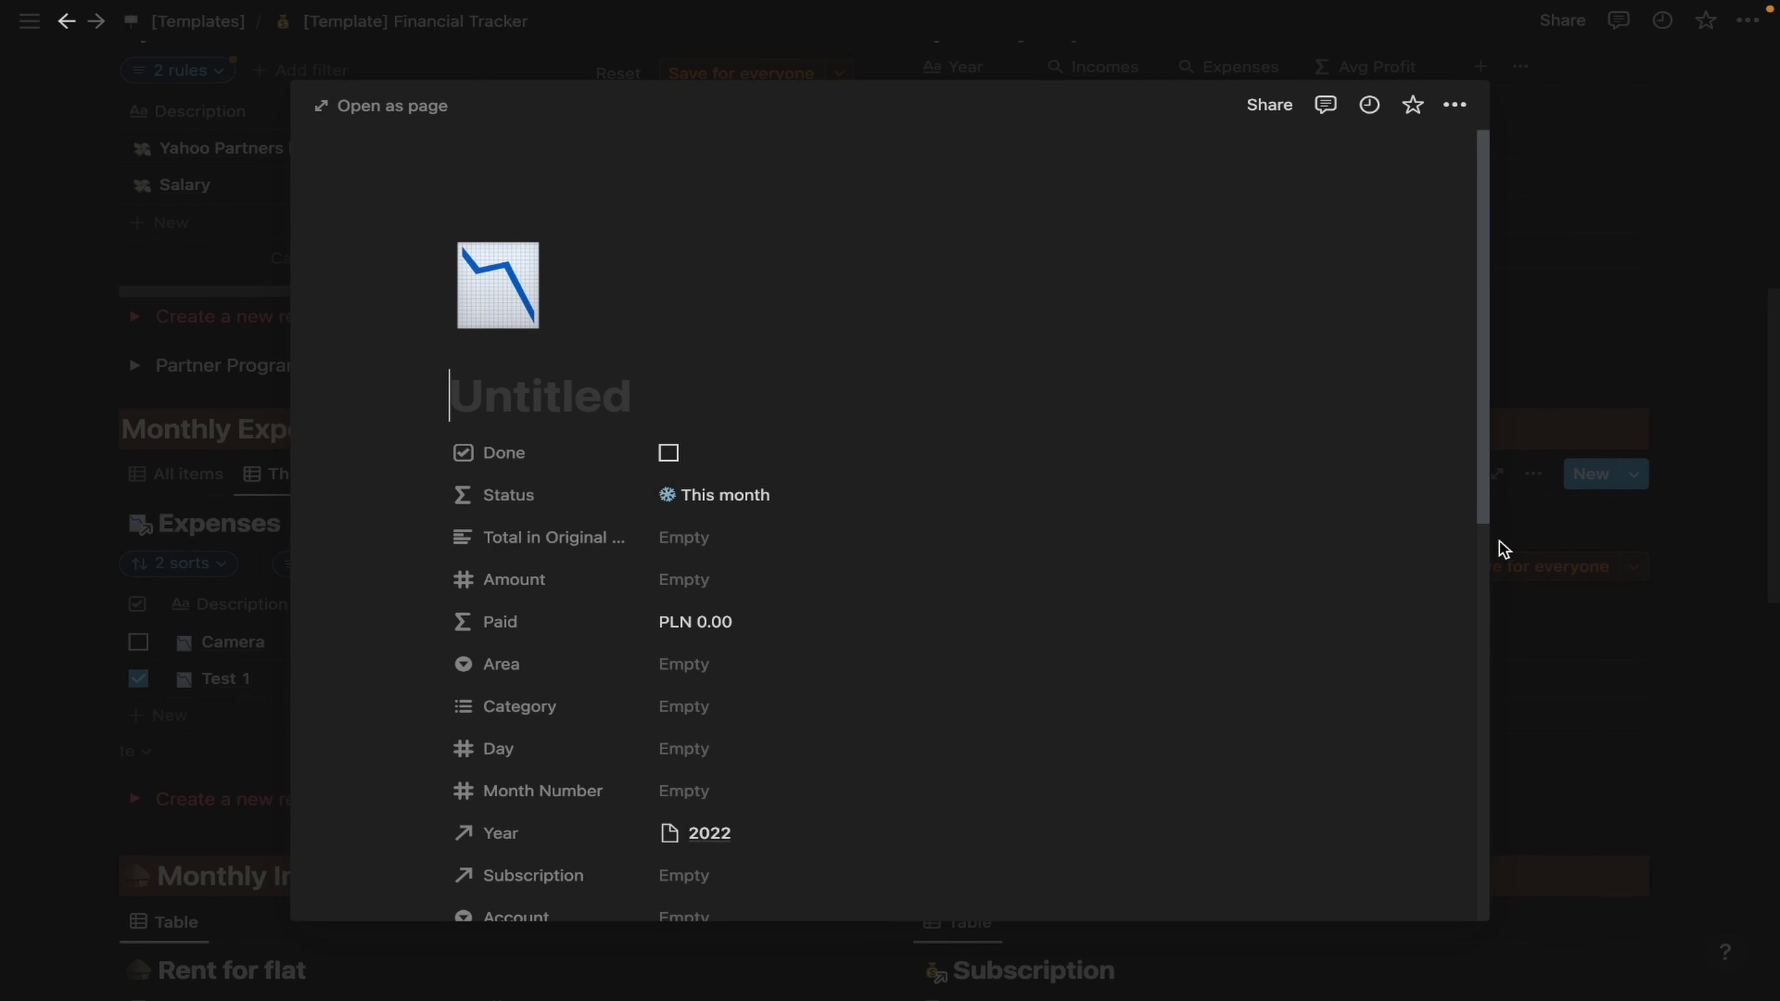
type("1pas")
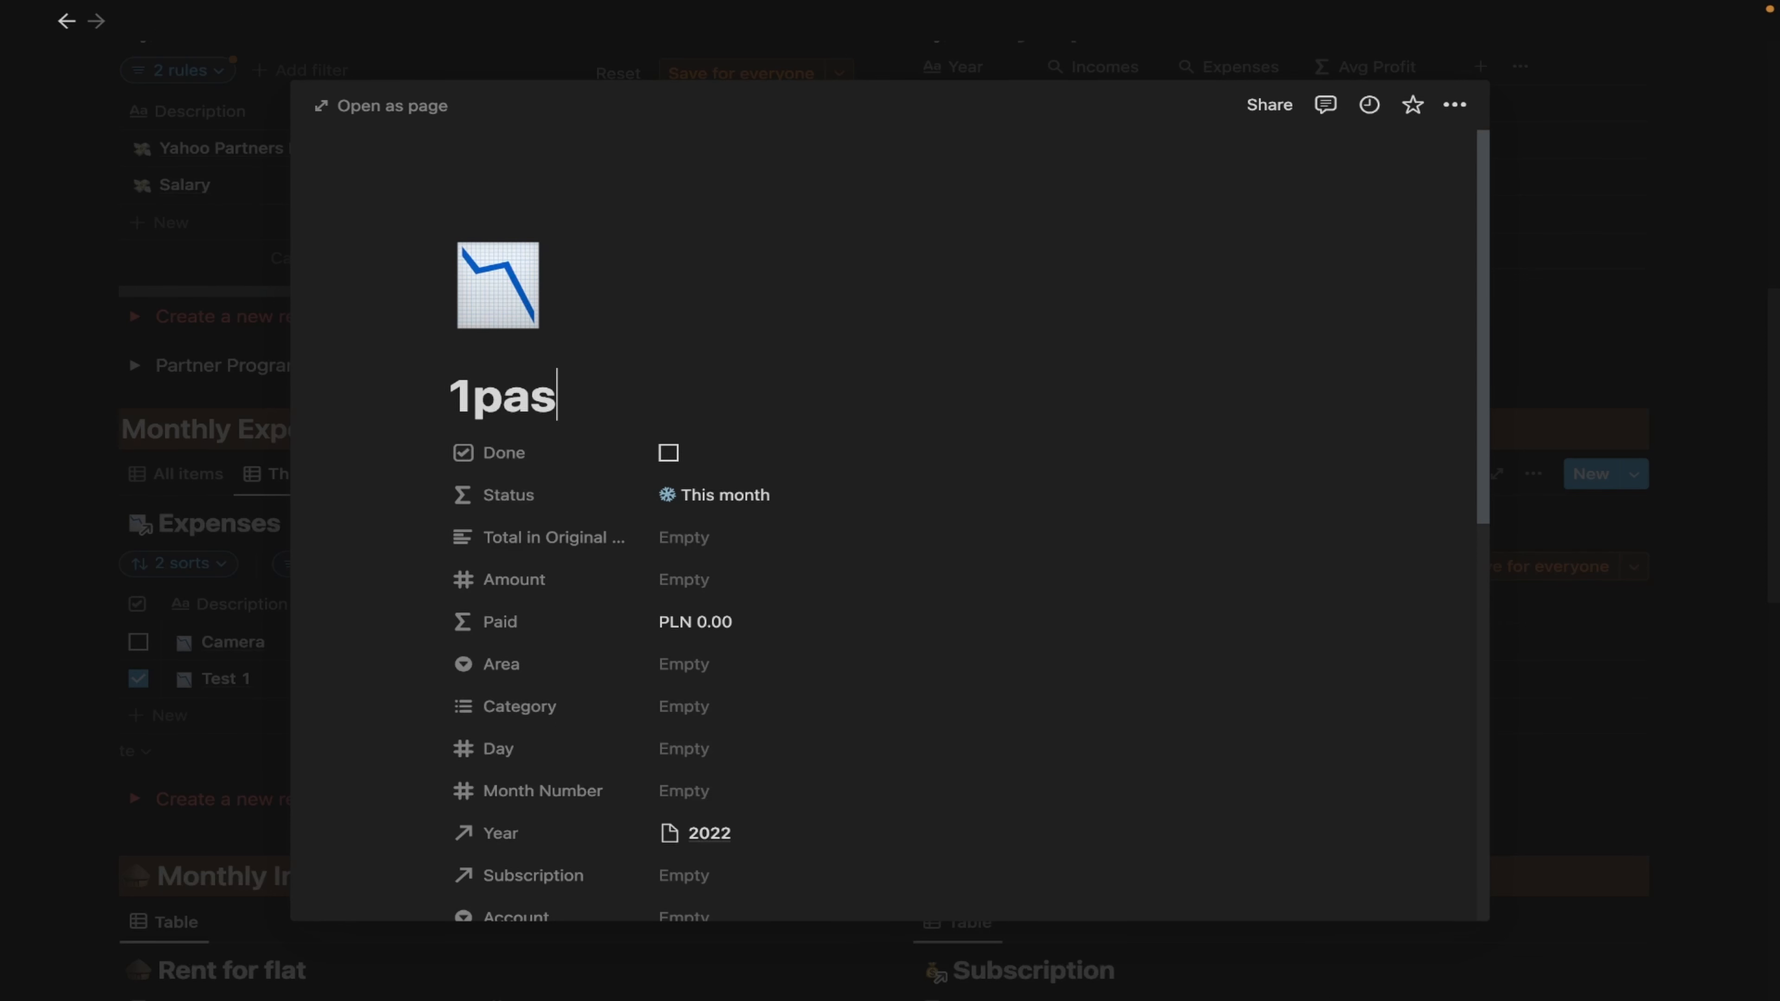
type("sword")
Enter 5 USD as the 1password expense's total in original currency and 15.65 PLN as its Amount.
left_click(700, 539)
type("5 USD")
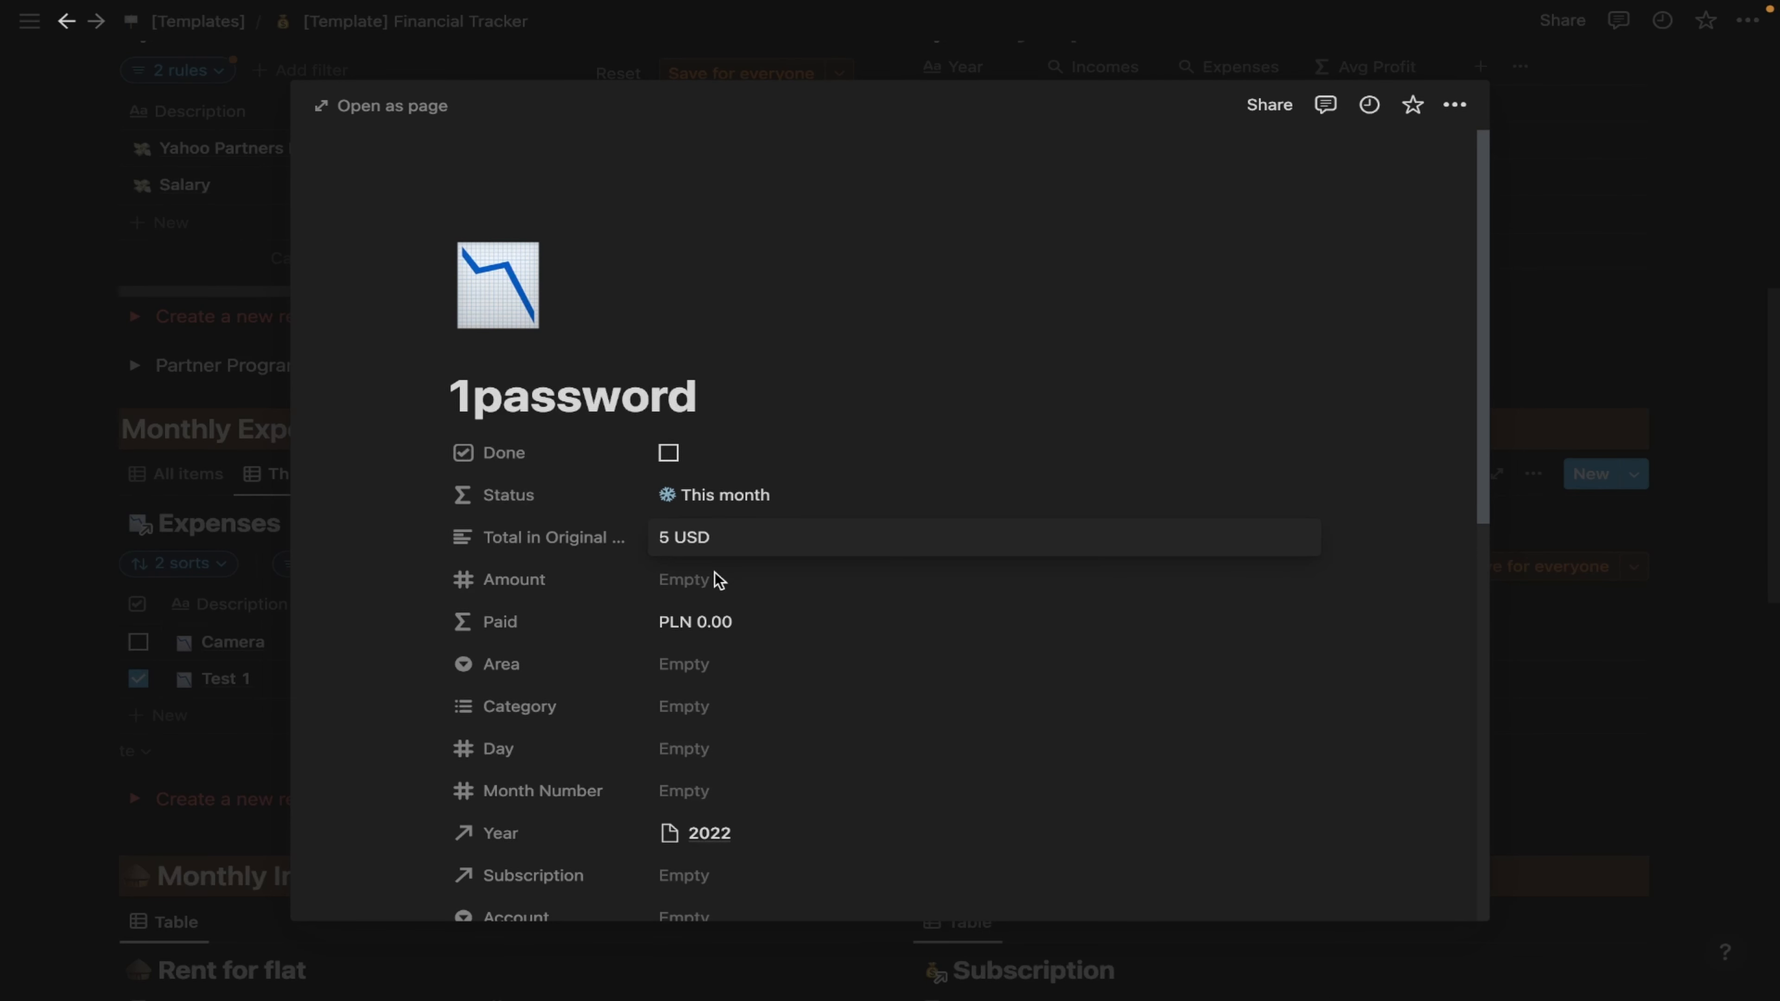
left_click(699, 577)
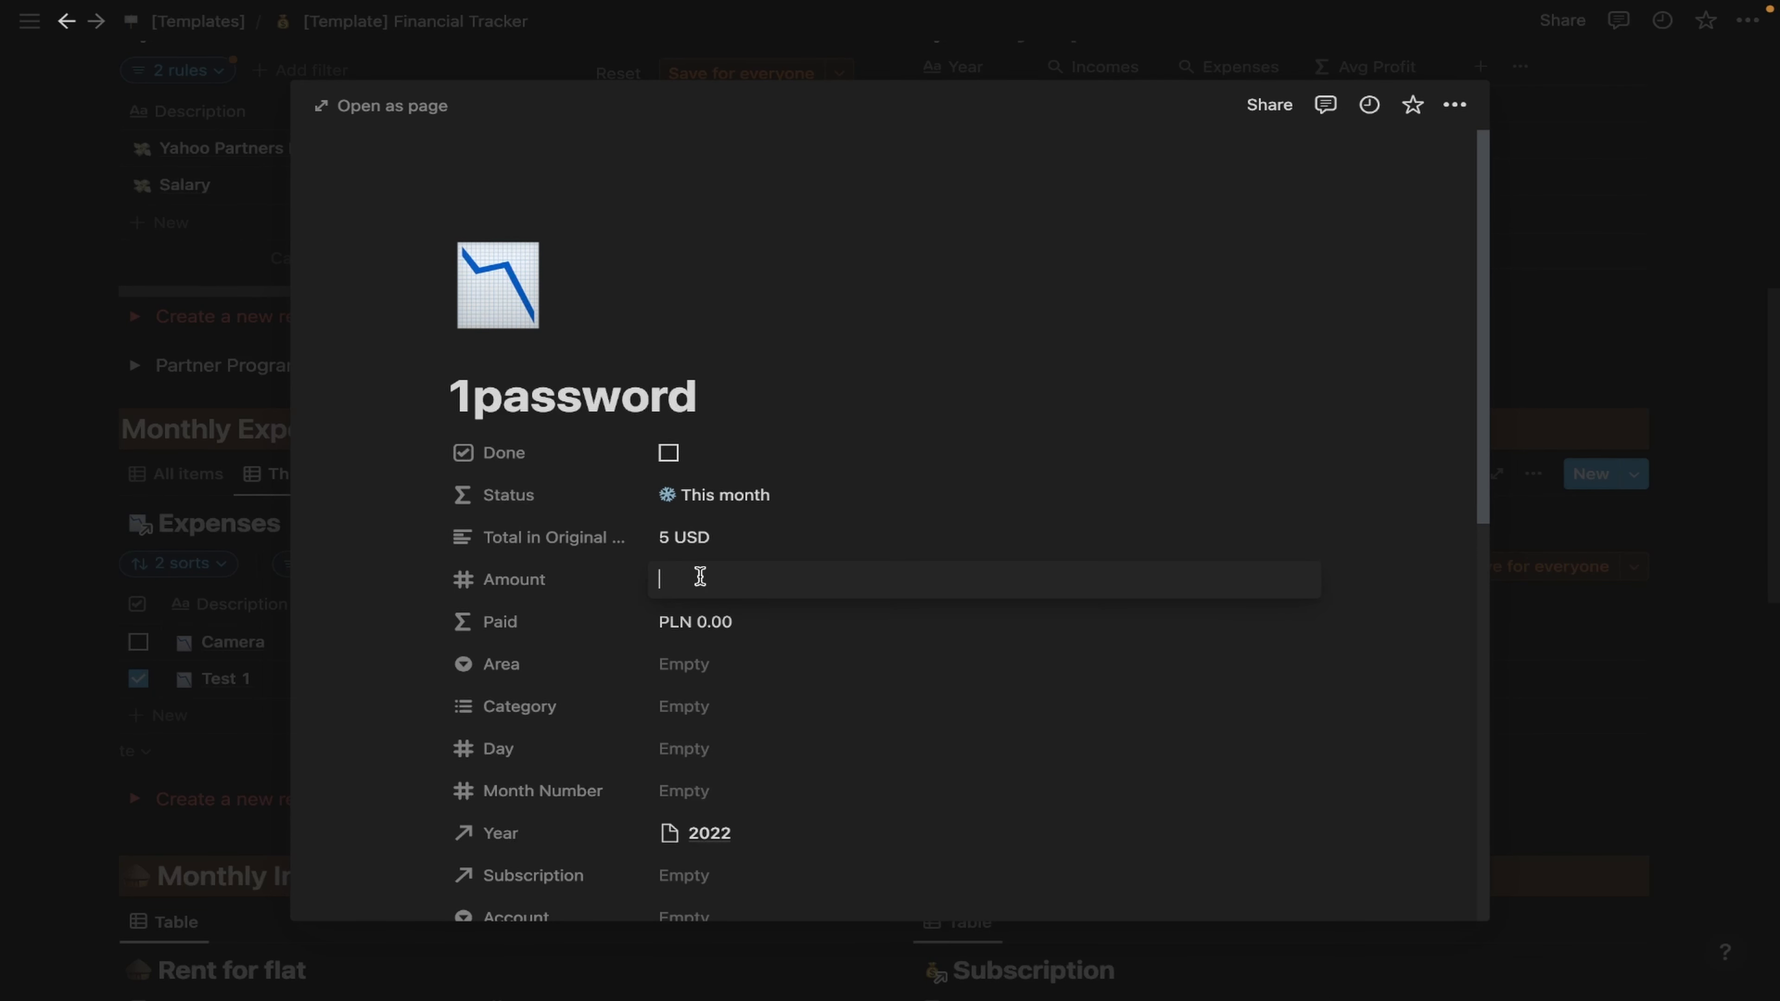
type("15,")
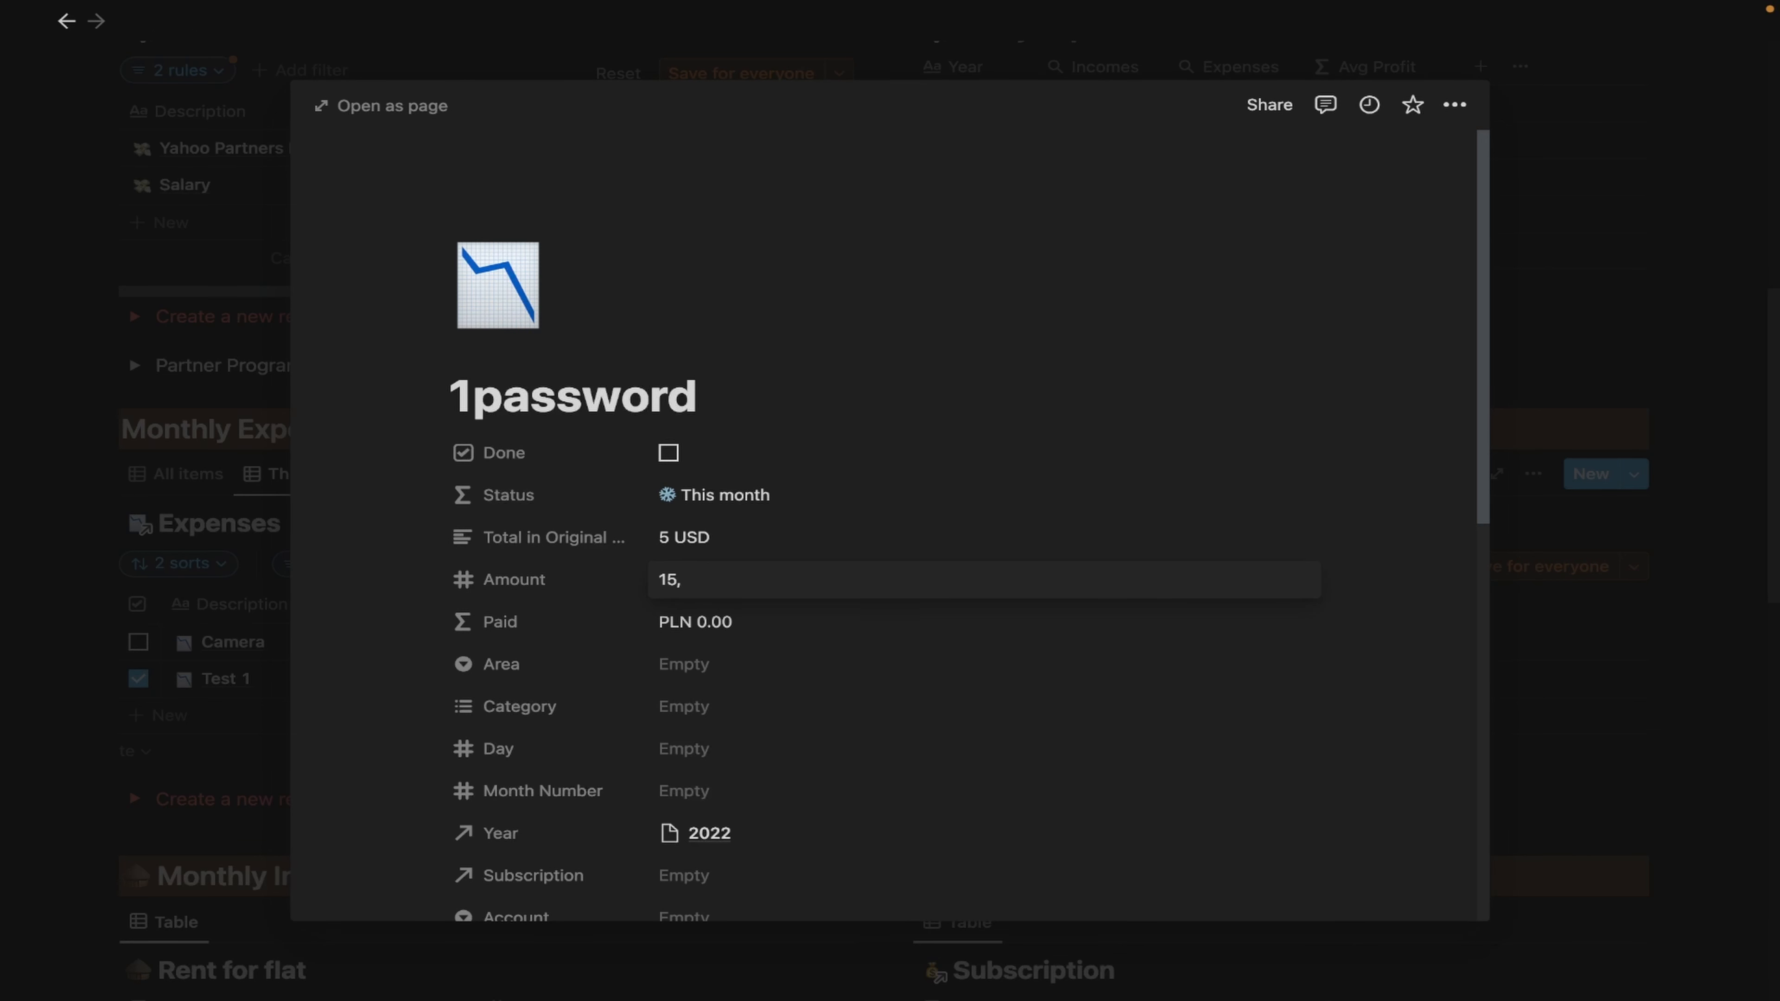
type("65")
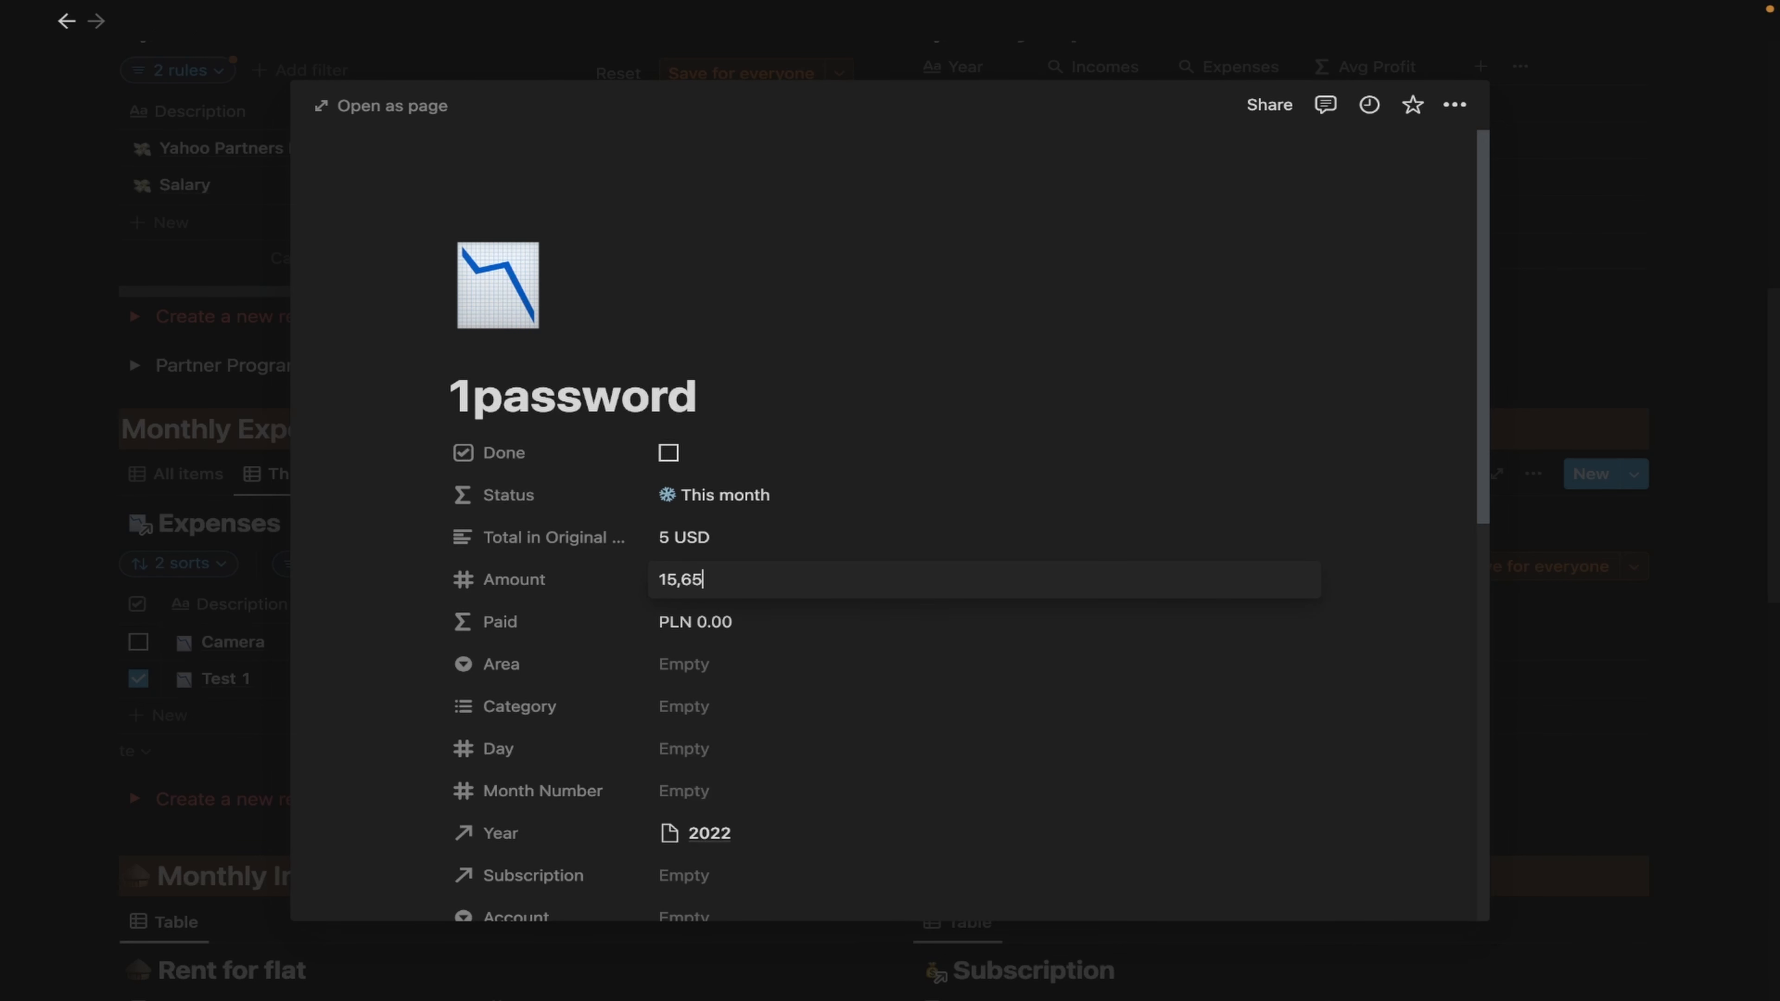
Set the 1password expense's Area to Personal and its Category to Software.
left_click(699, 668)
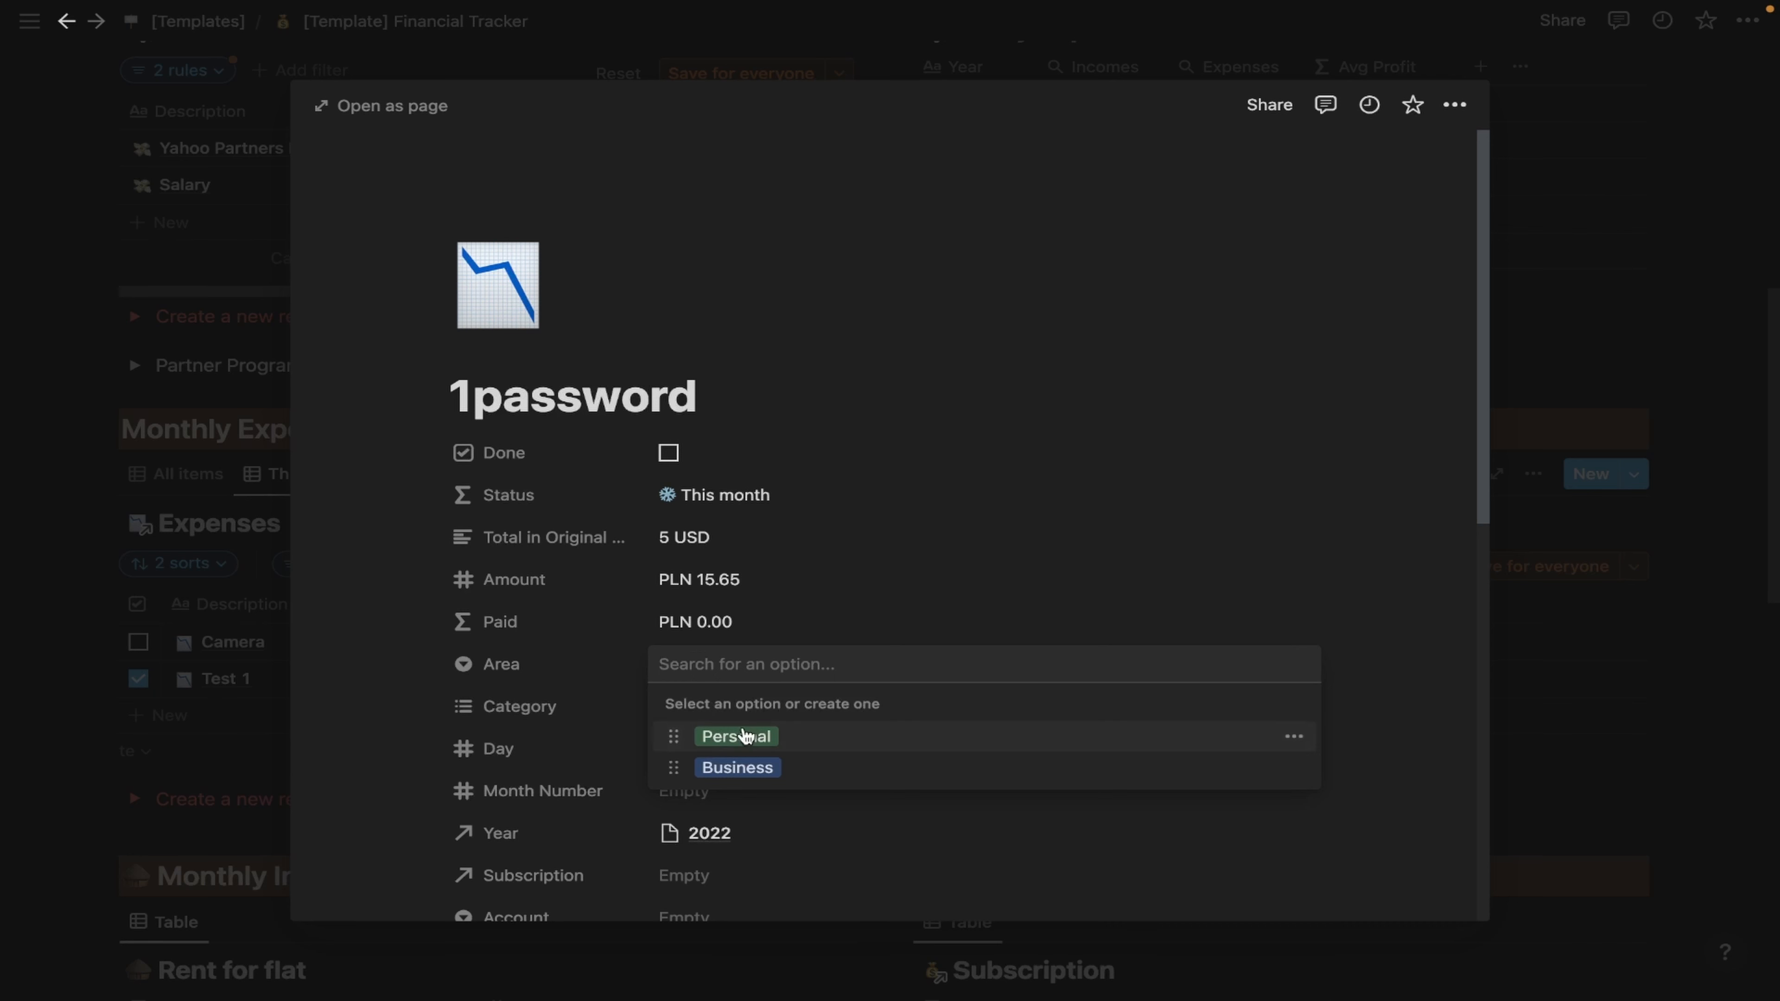
left_click(739, 735)
left_click(690, 715)
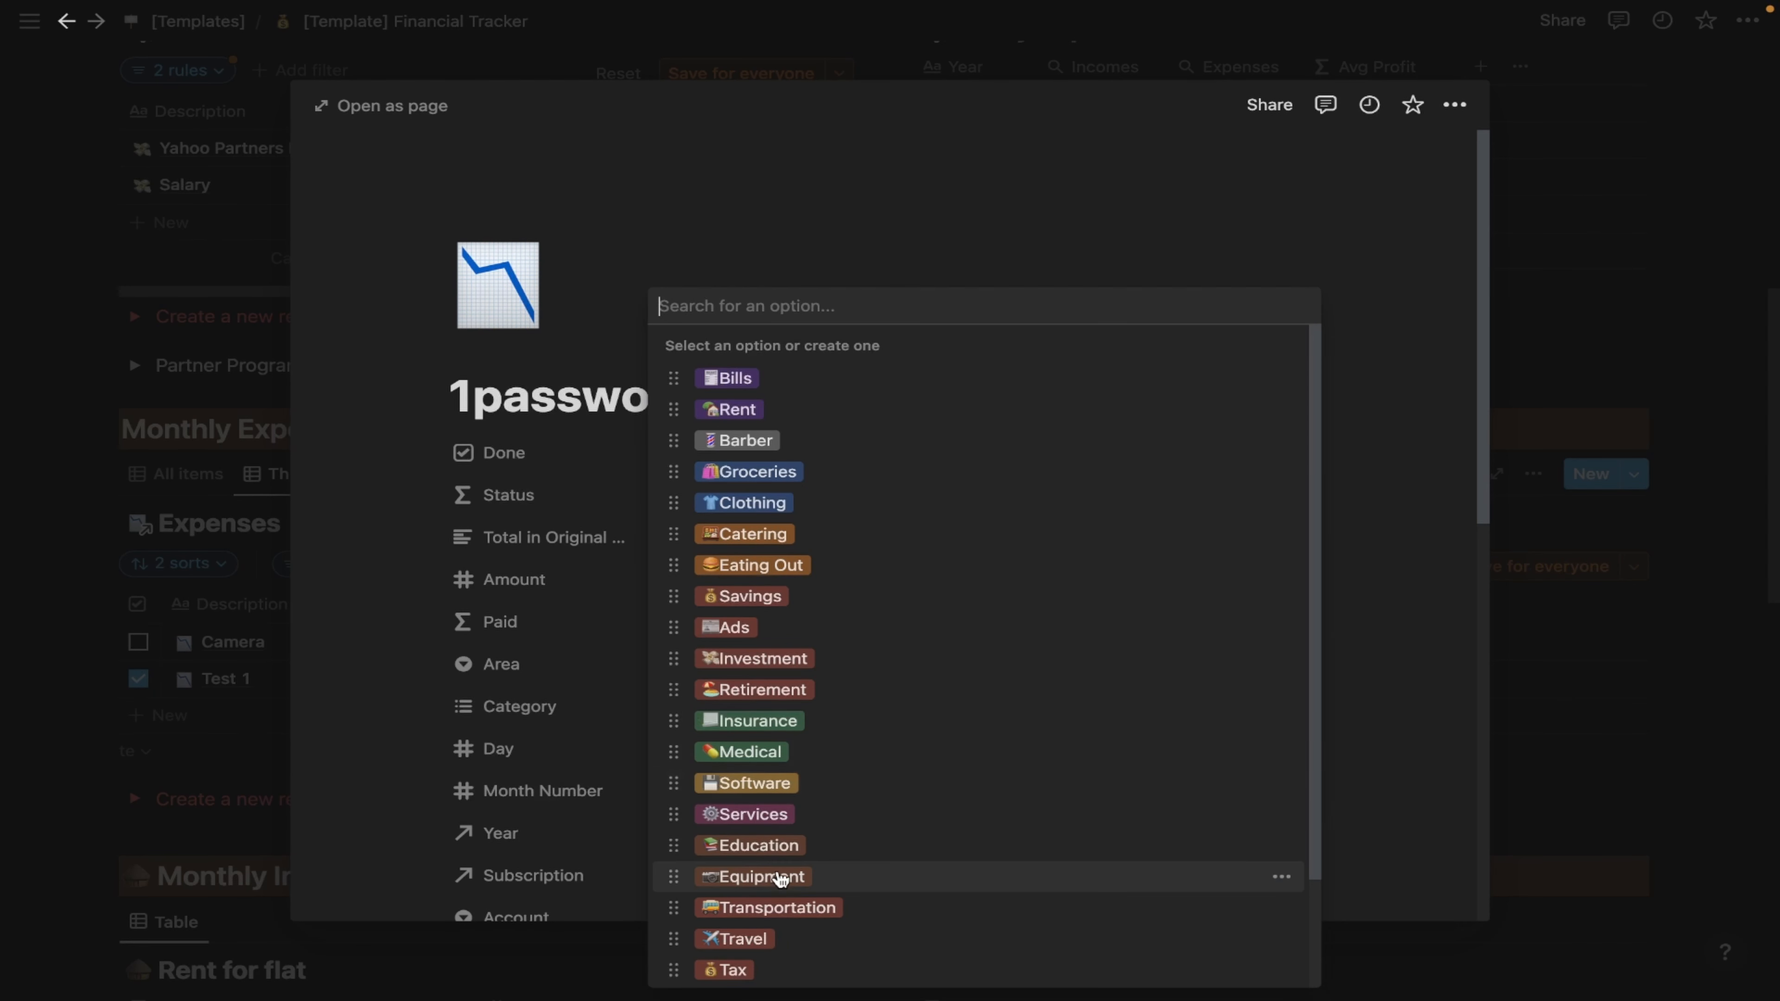
scroll(781, 882, "down", 2)
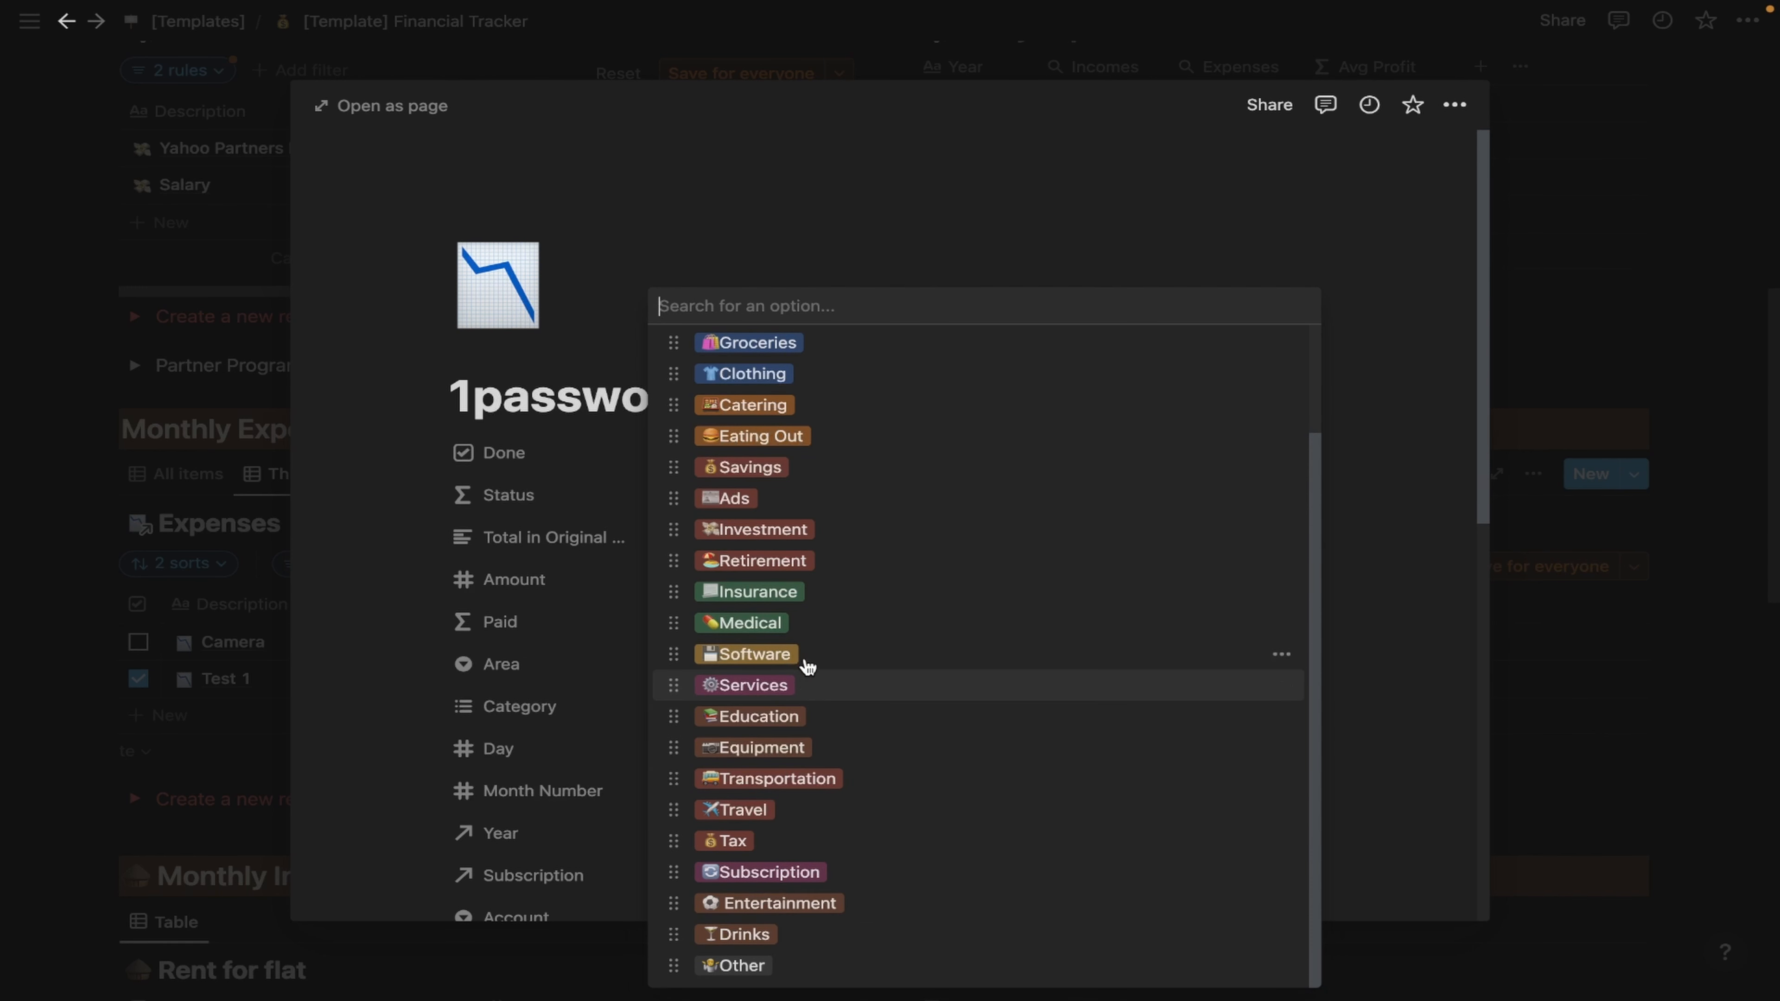
left_click(806, 656)
left_click(577, 673)
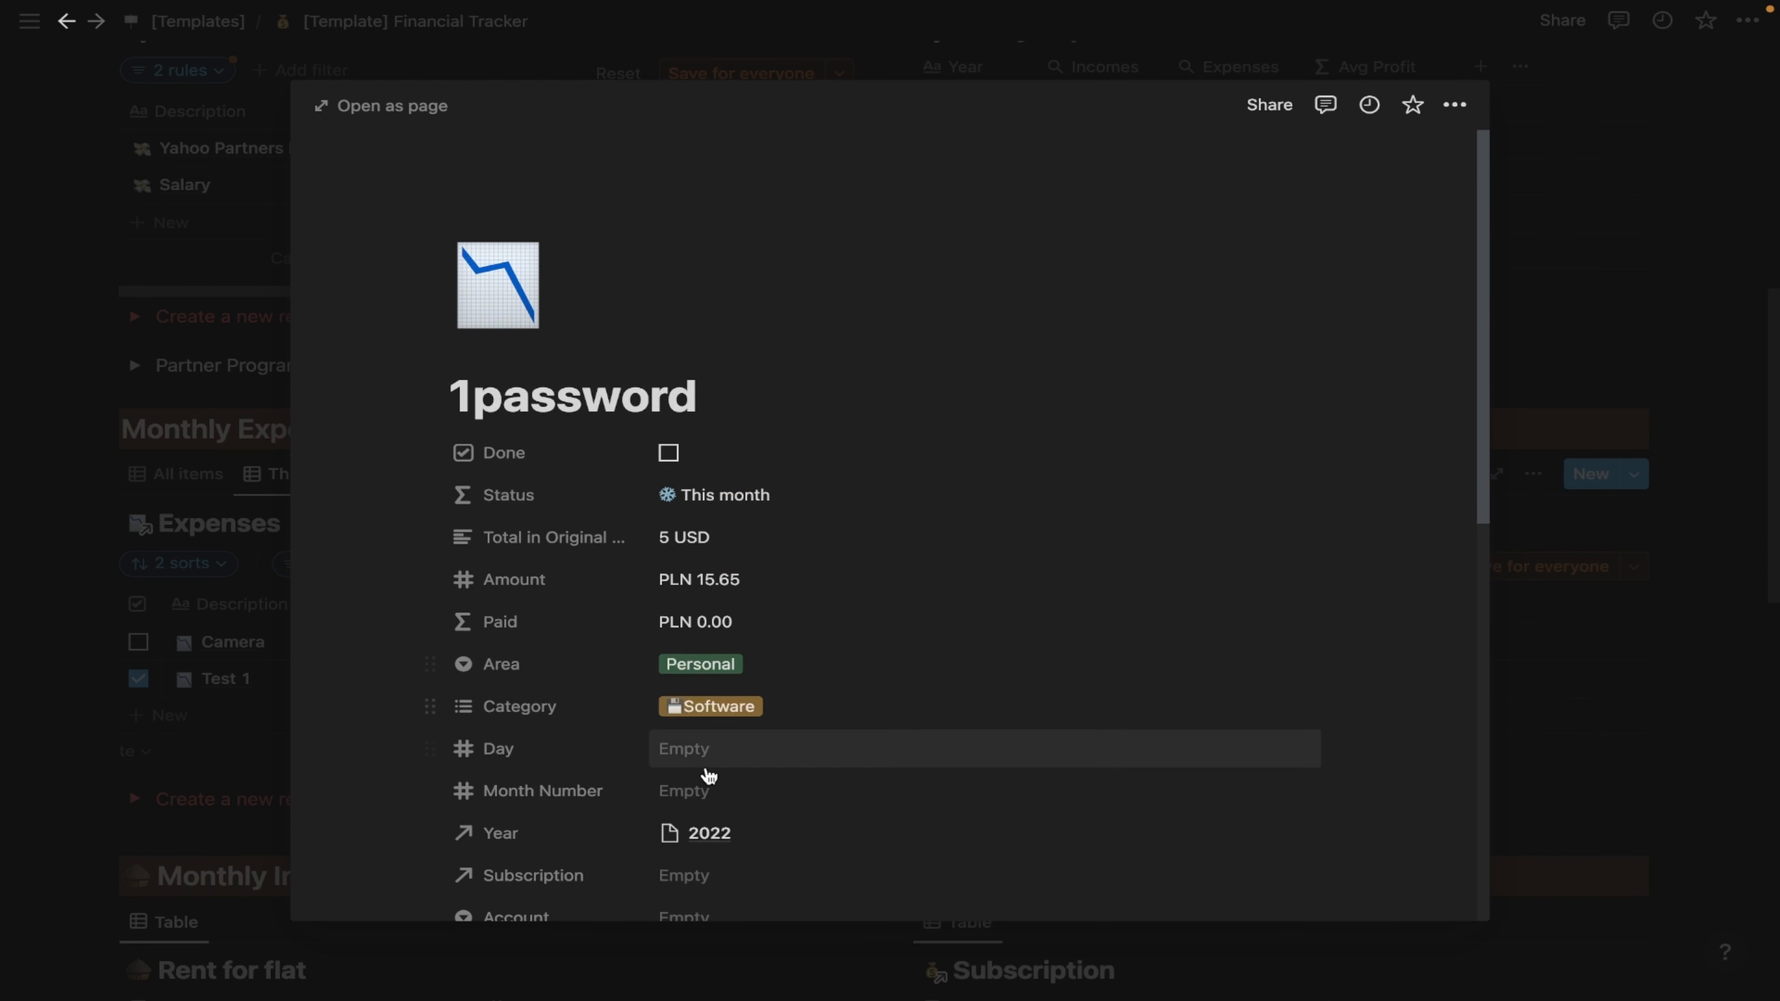
Enter 30 as the 1password expense's Day and 5 as its Month Number.
left_click(711, 764)
type("30")
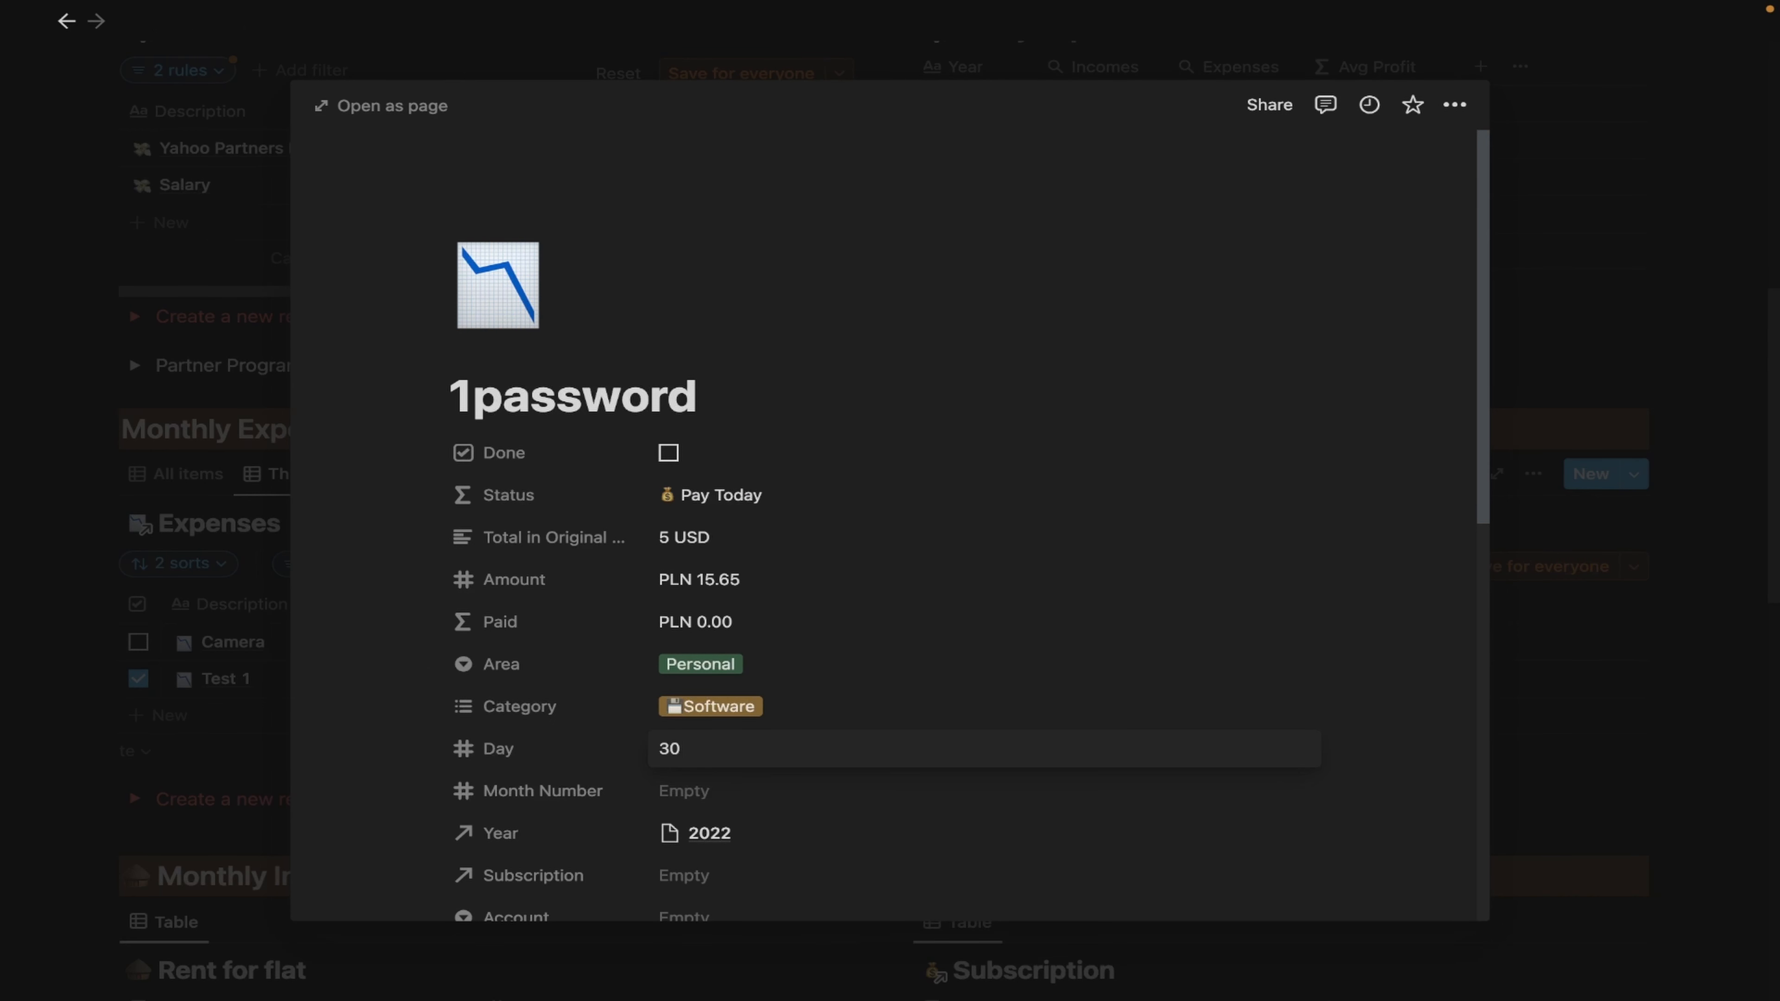
left_click(704, 790)
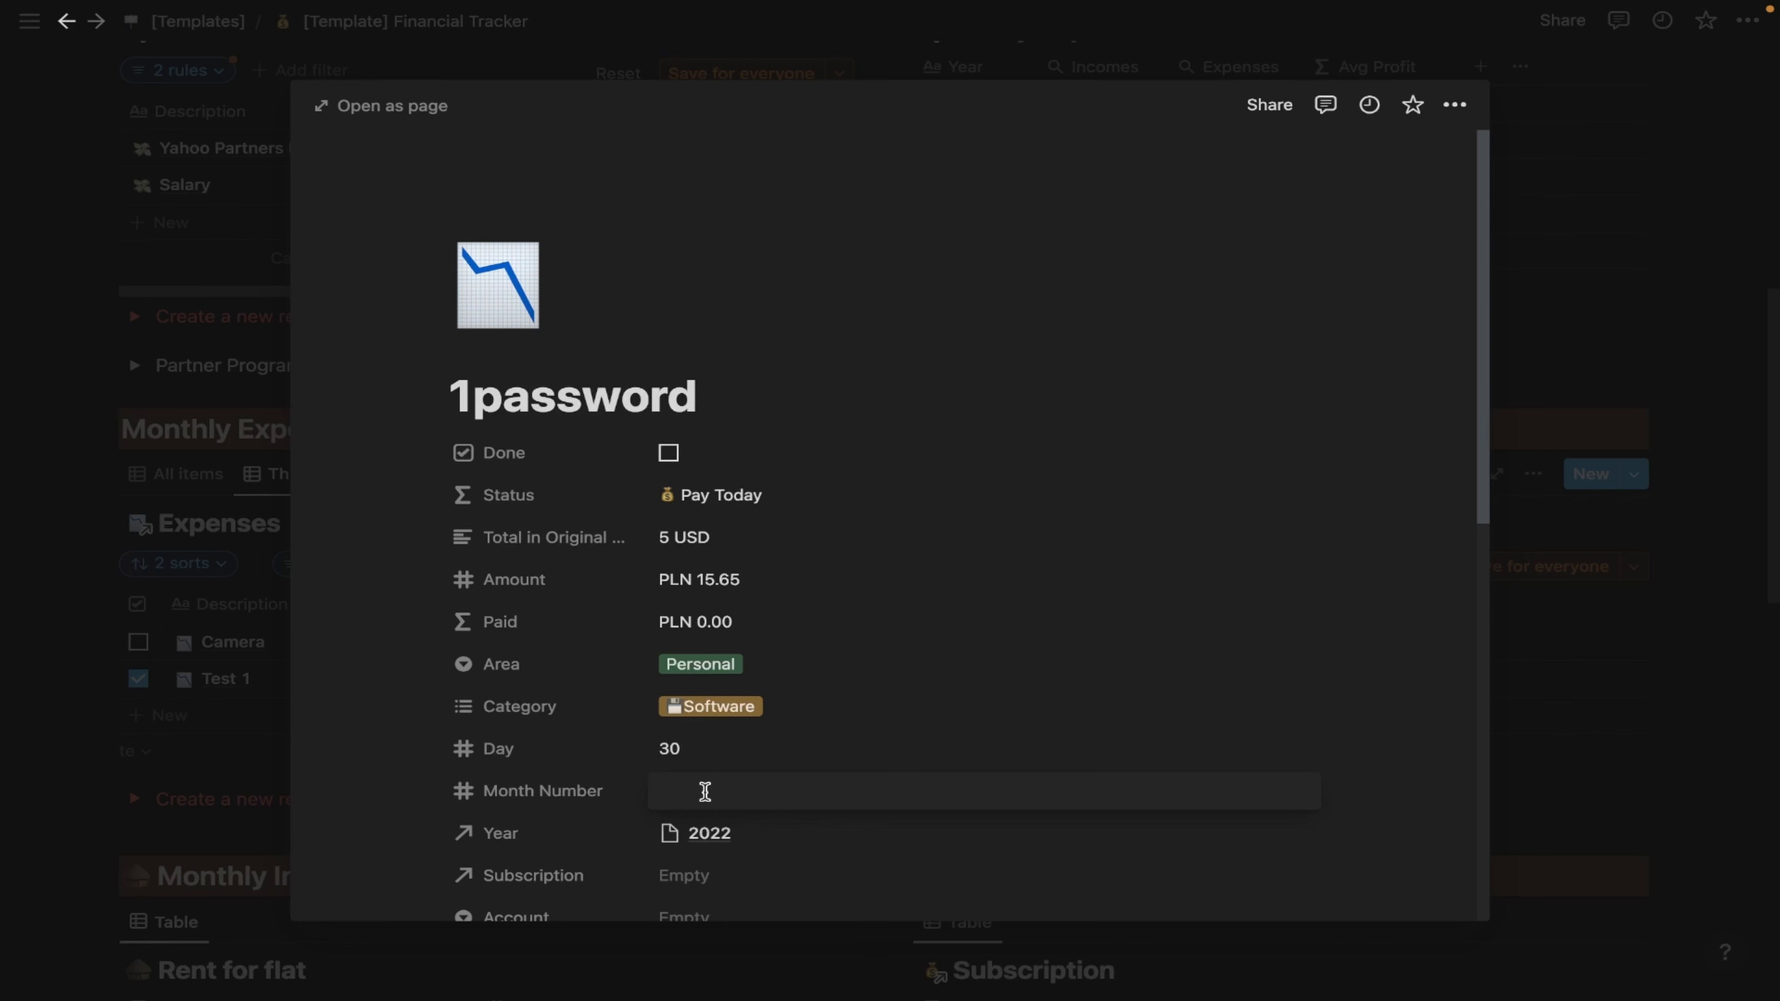
type("5")
Link the 1password expense to the existing 1password subscription through its Subscription relation.
scroll(854, 783, "down", 3)
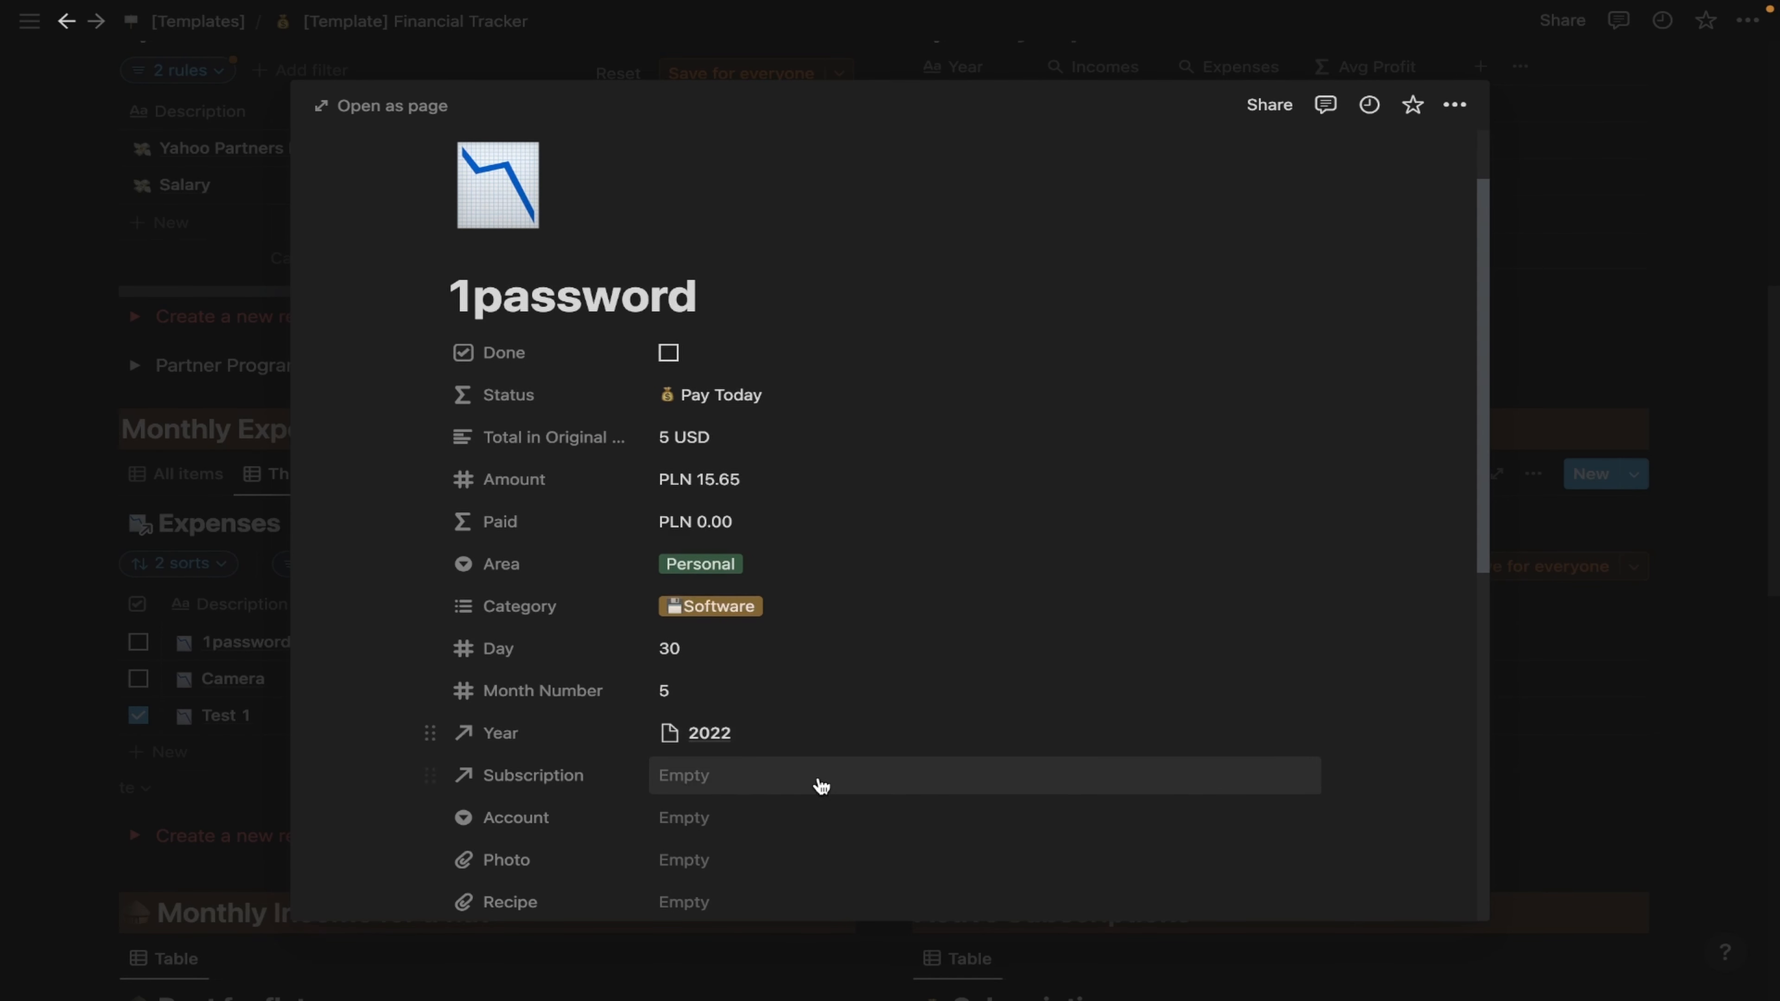
left_click(717, 783)
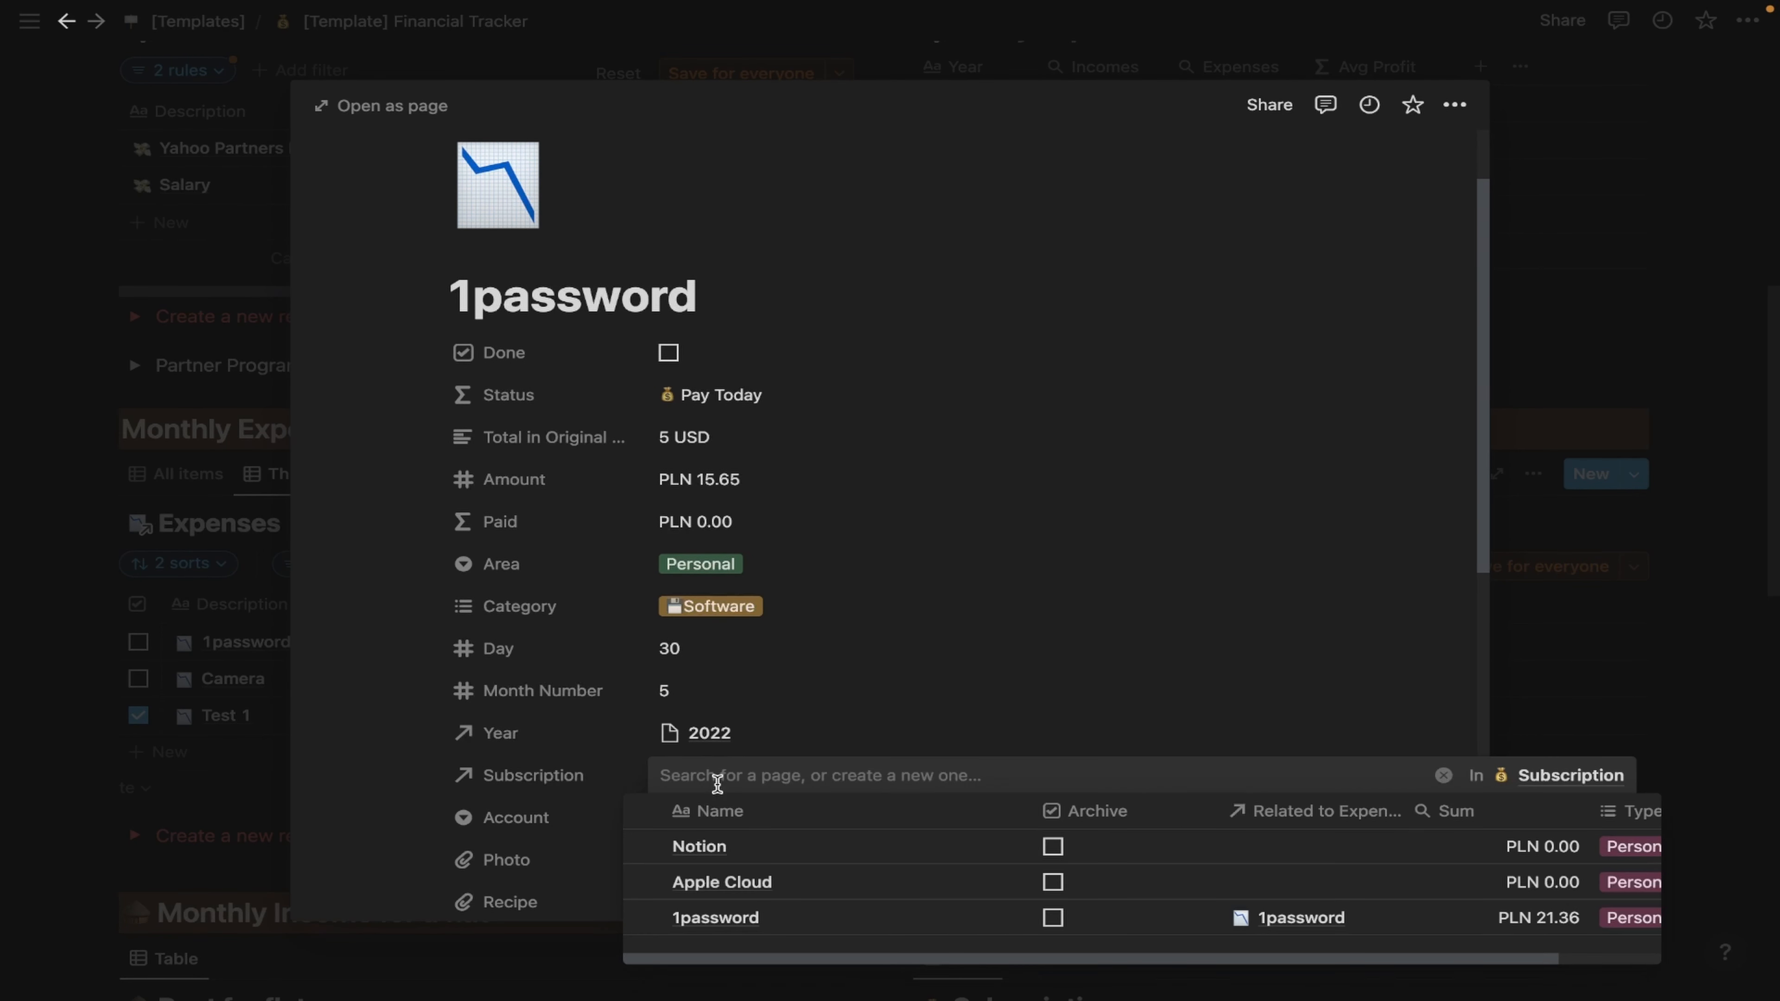
left_click(818, 920)
left_click(911, 675)
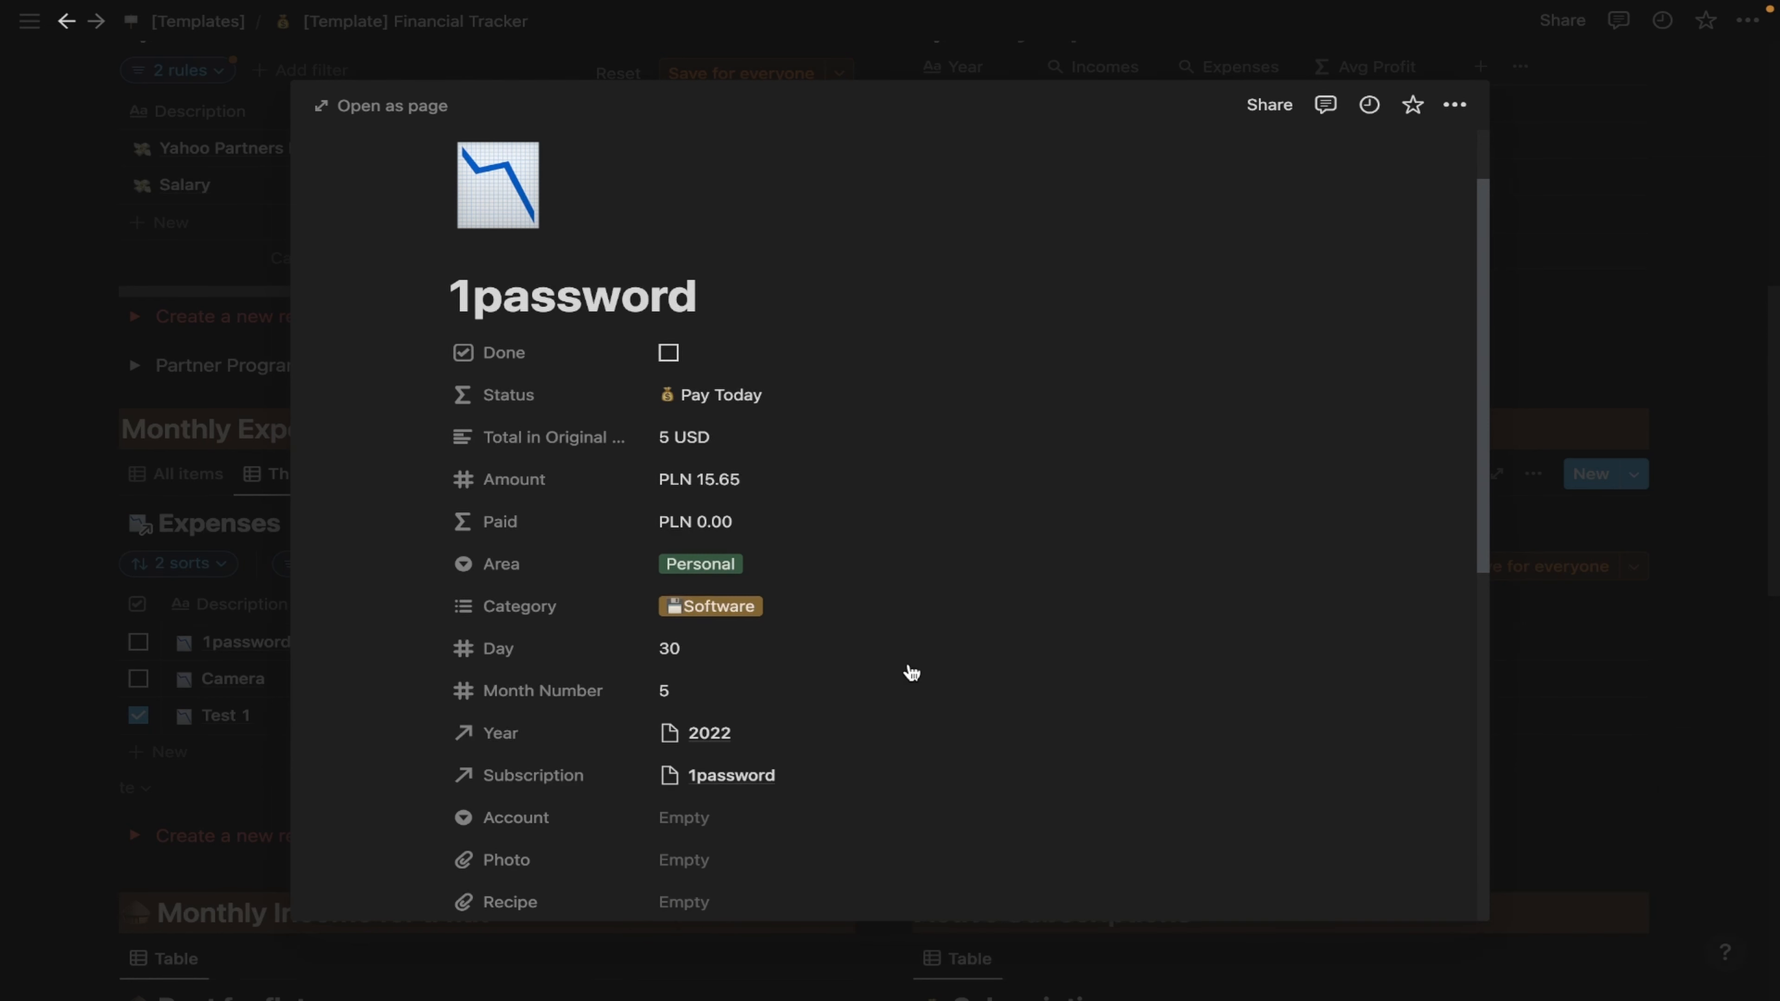
Set the 1password expense's Account to Credit Card and close the expense record.
scroll(822, 811, "down", 3)
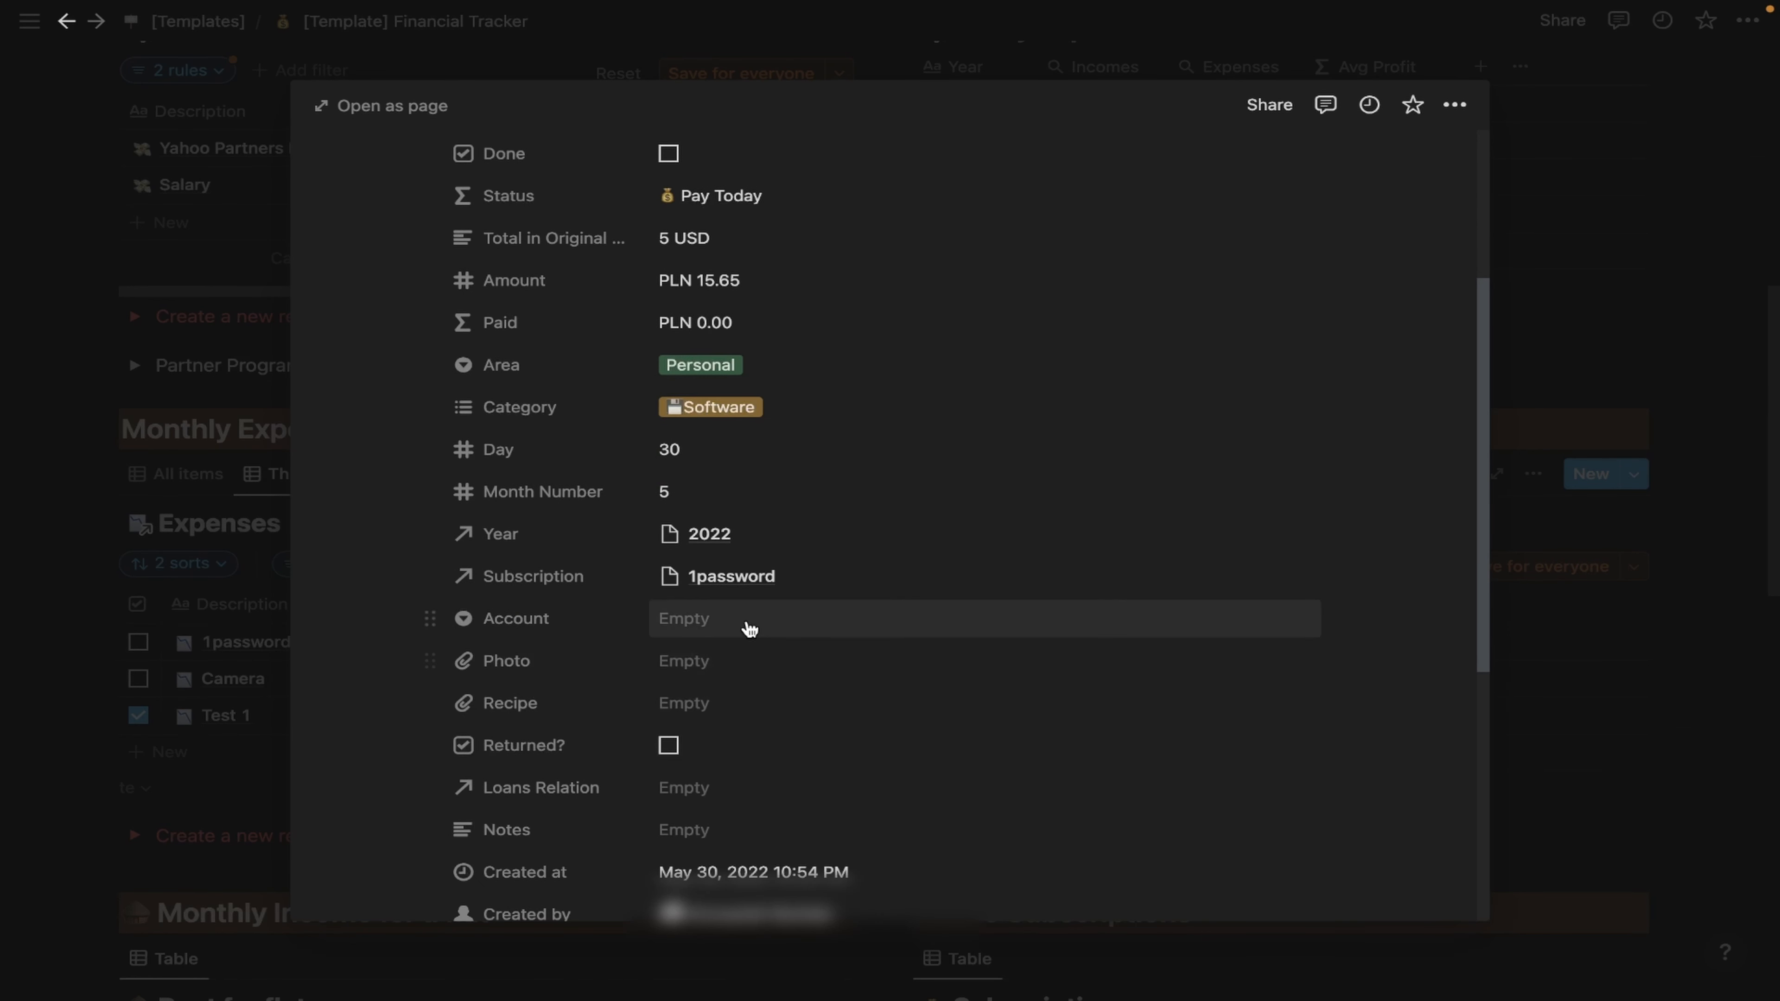
left_click(749, 624)
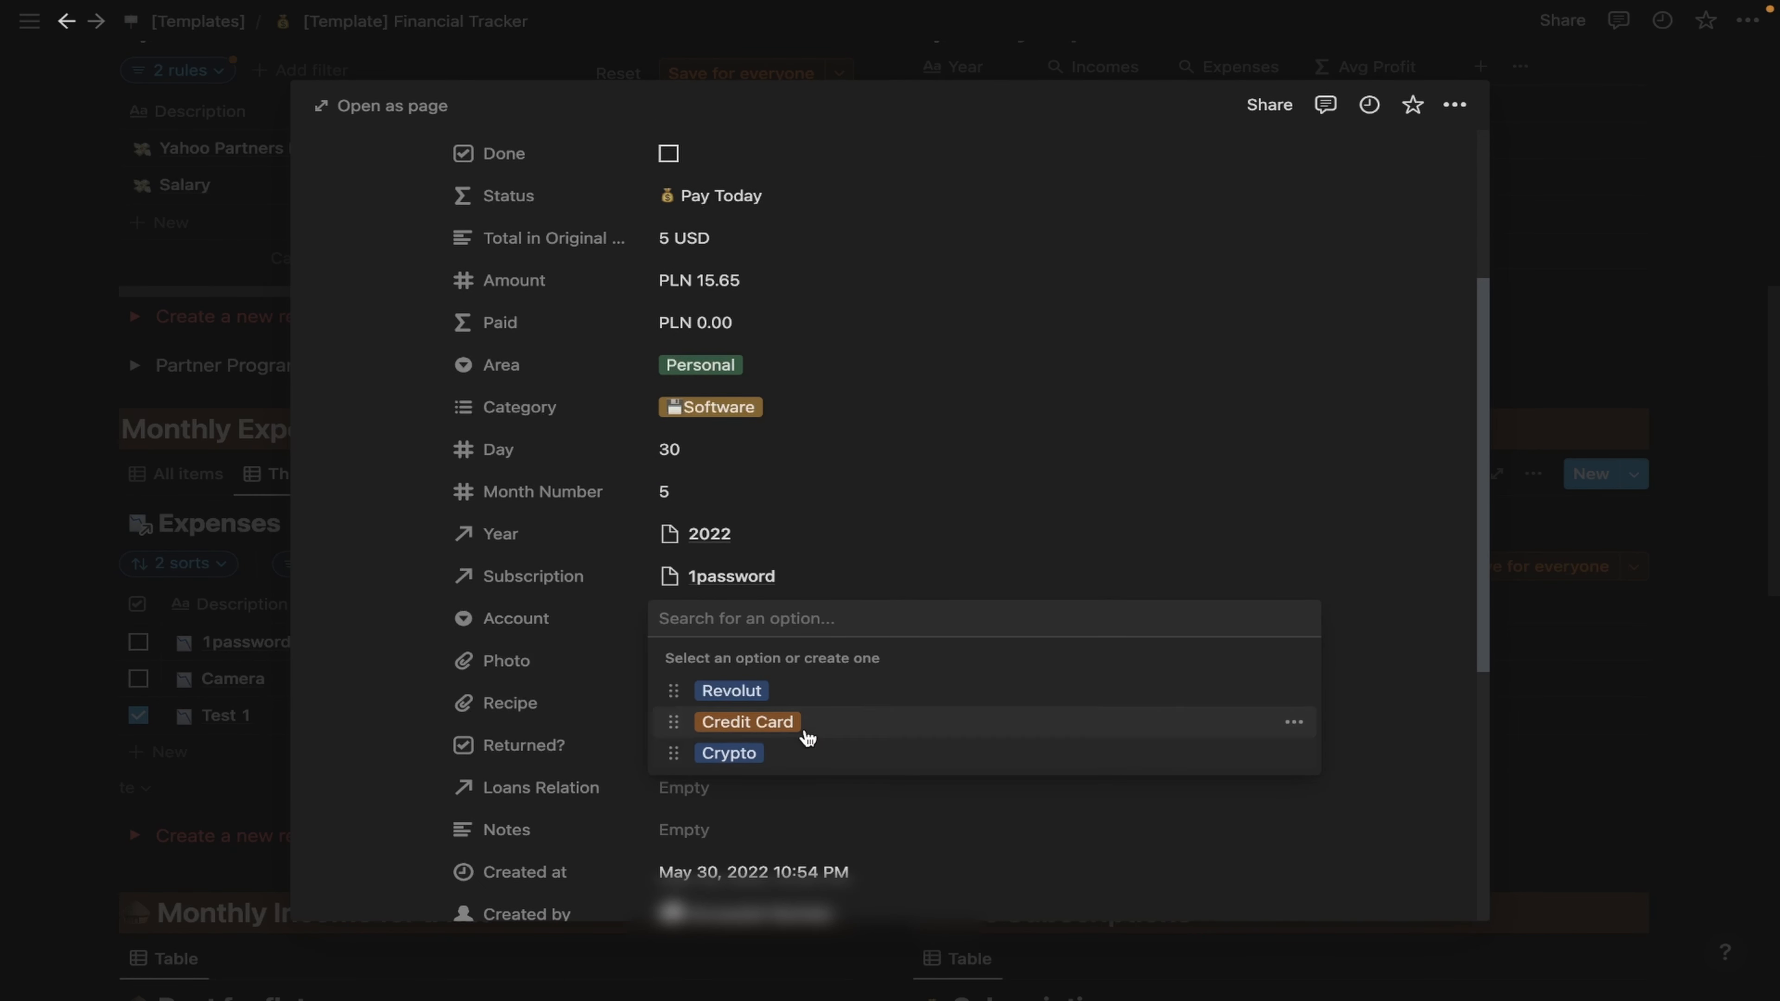
left_click(806, 729)
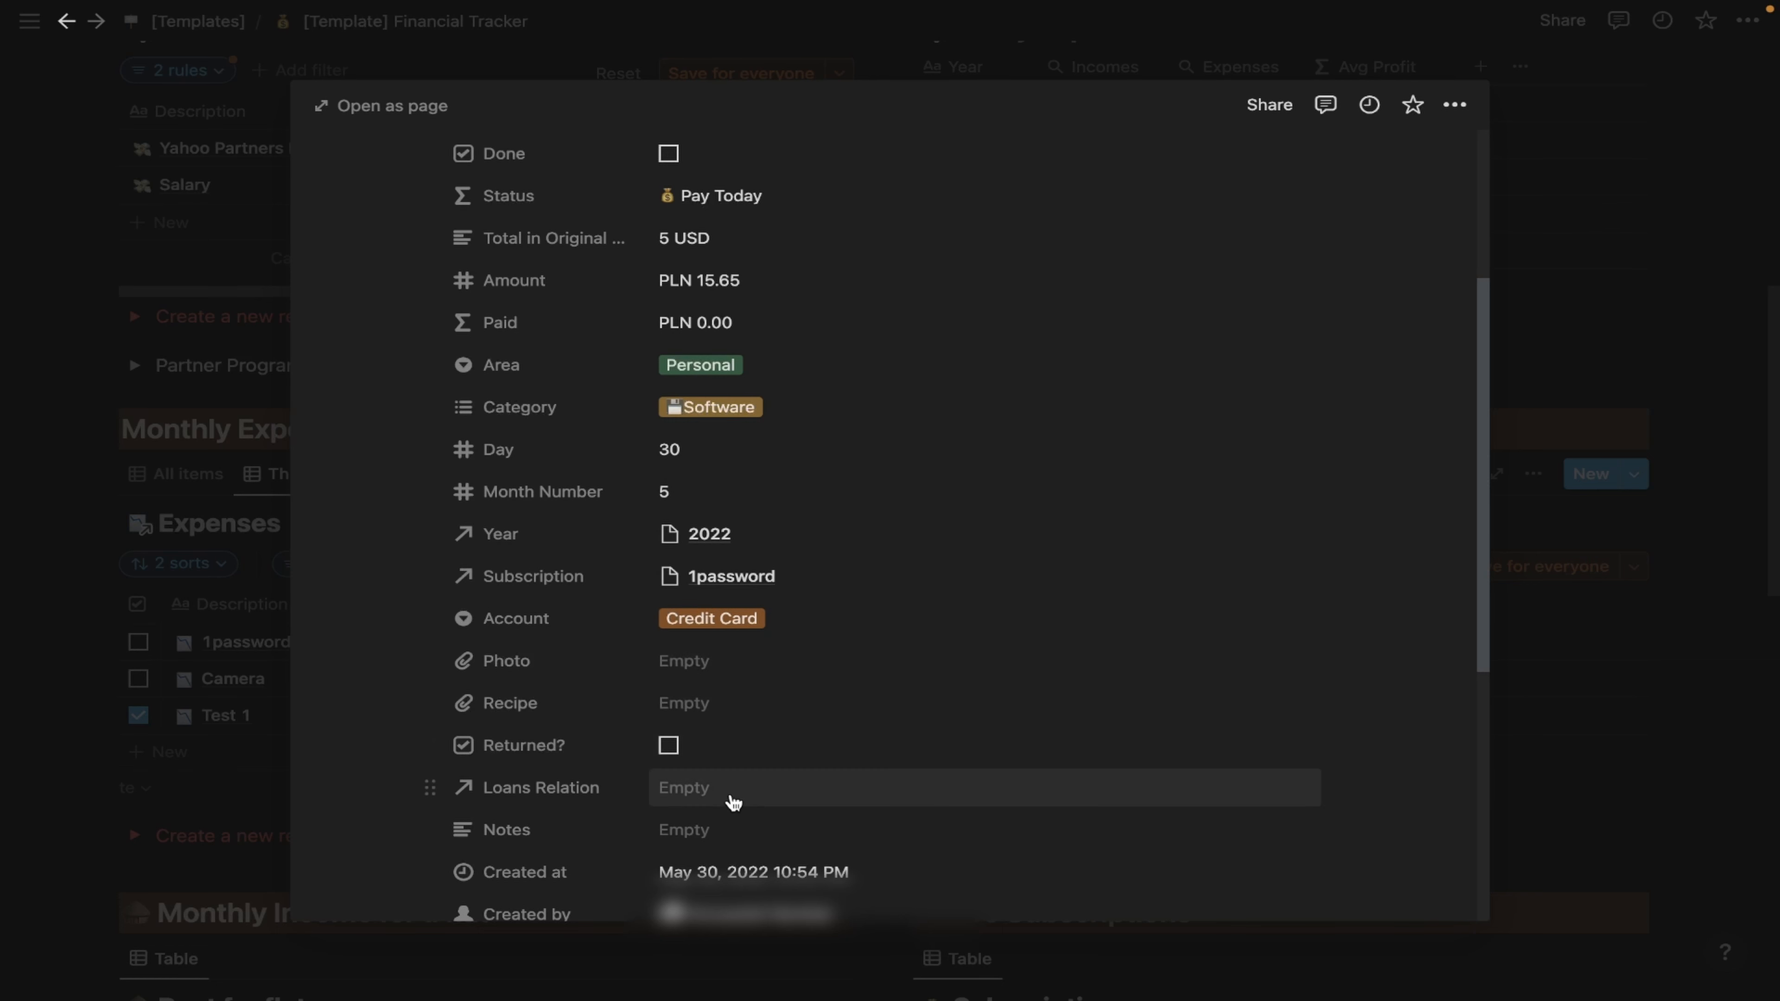
left_click(1554, 715)
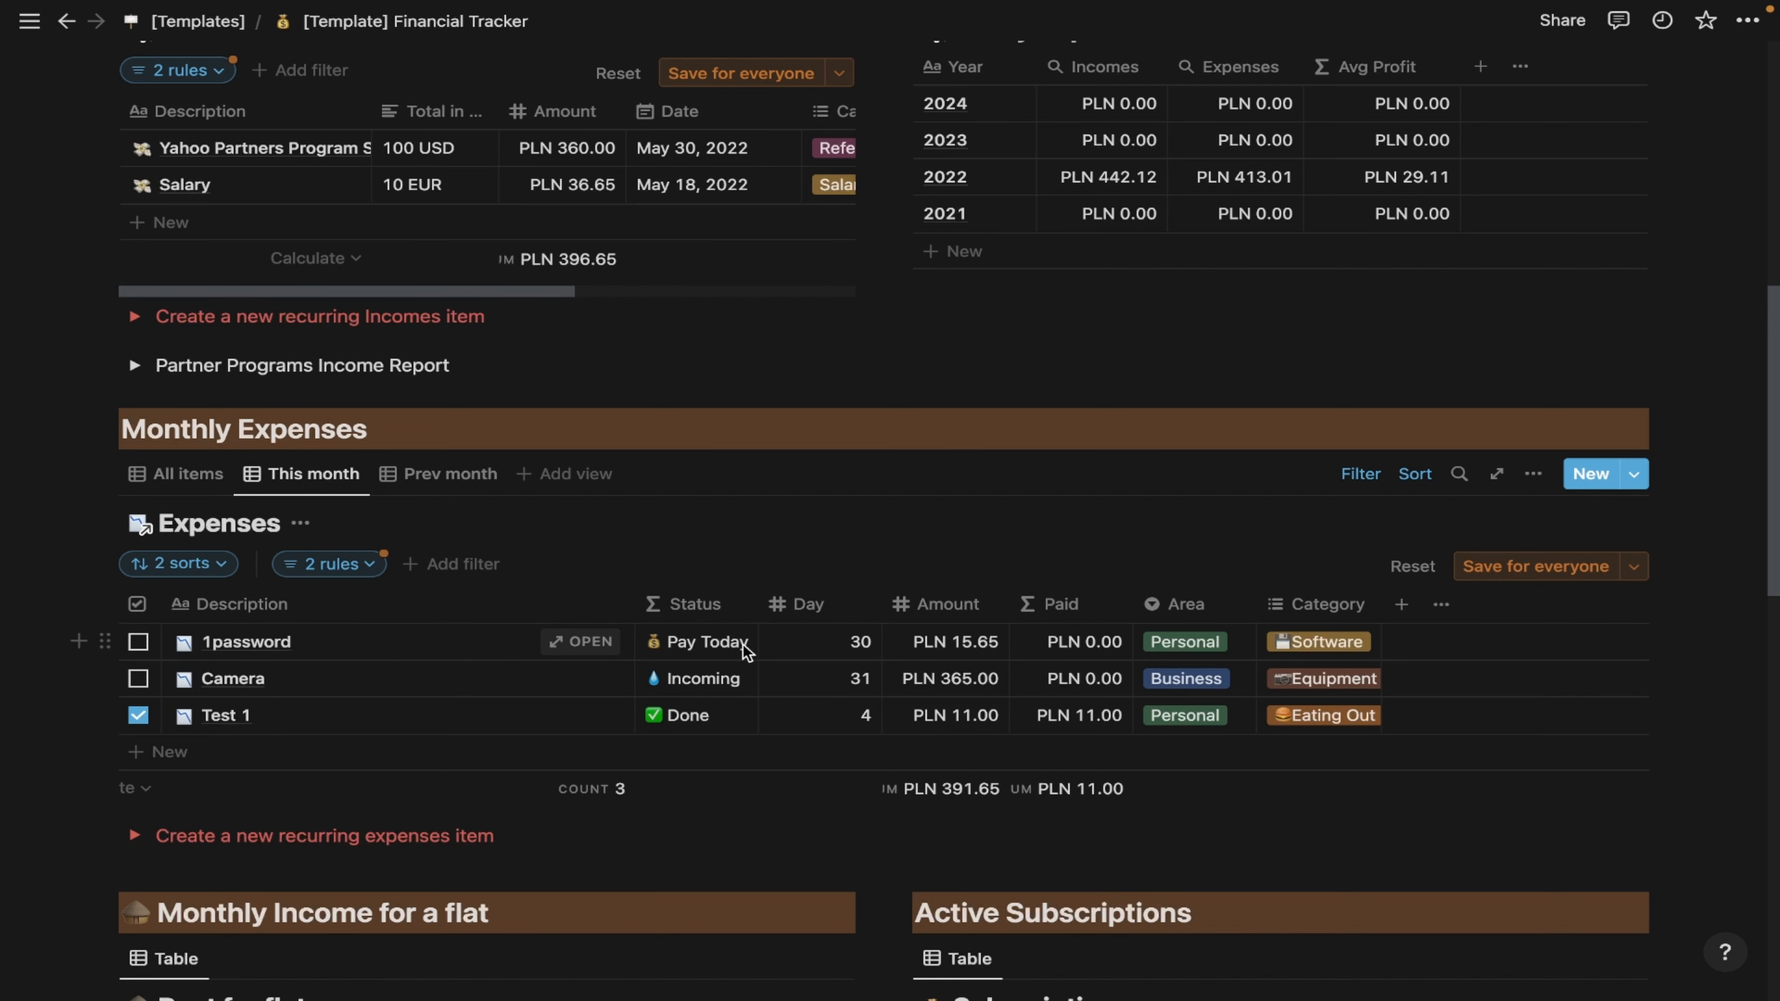
Replace the 1password subscription linked in the 1password expense's Subscription relation with Notion, and close the record.
scroll(301, 553, "down", 2)
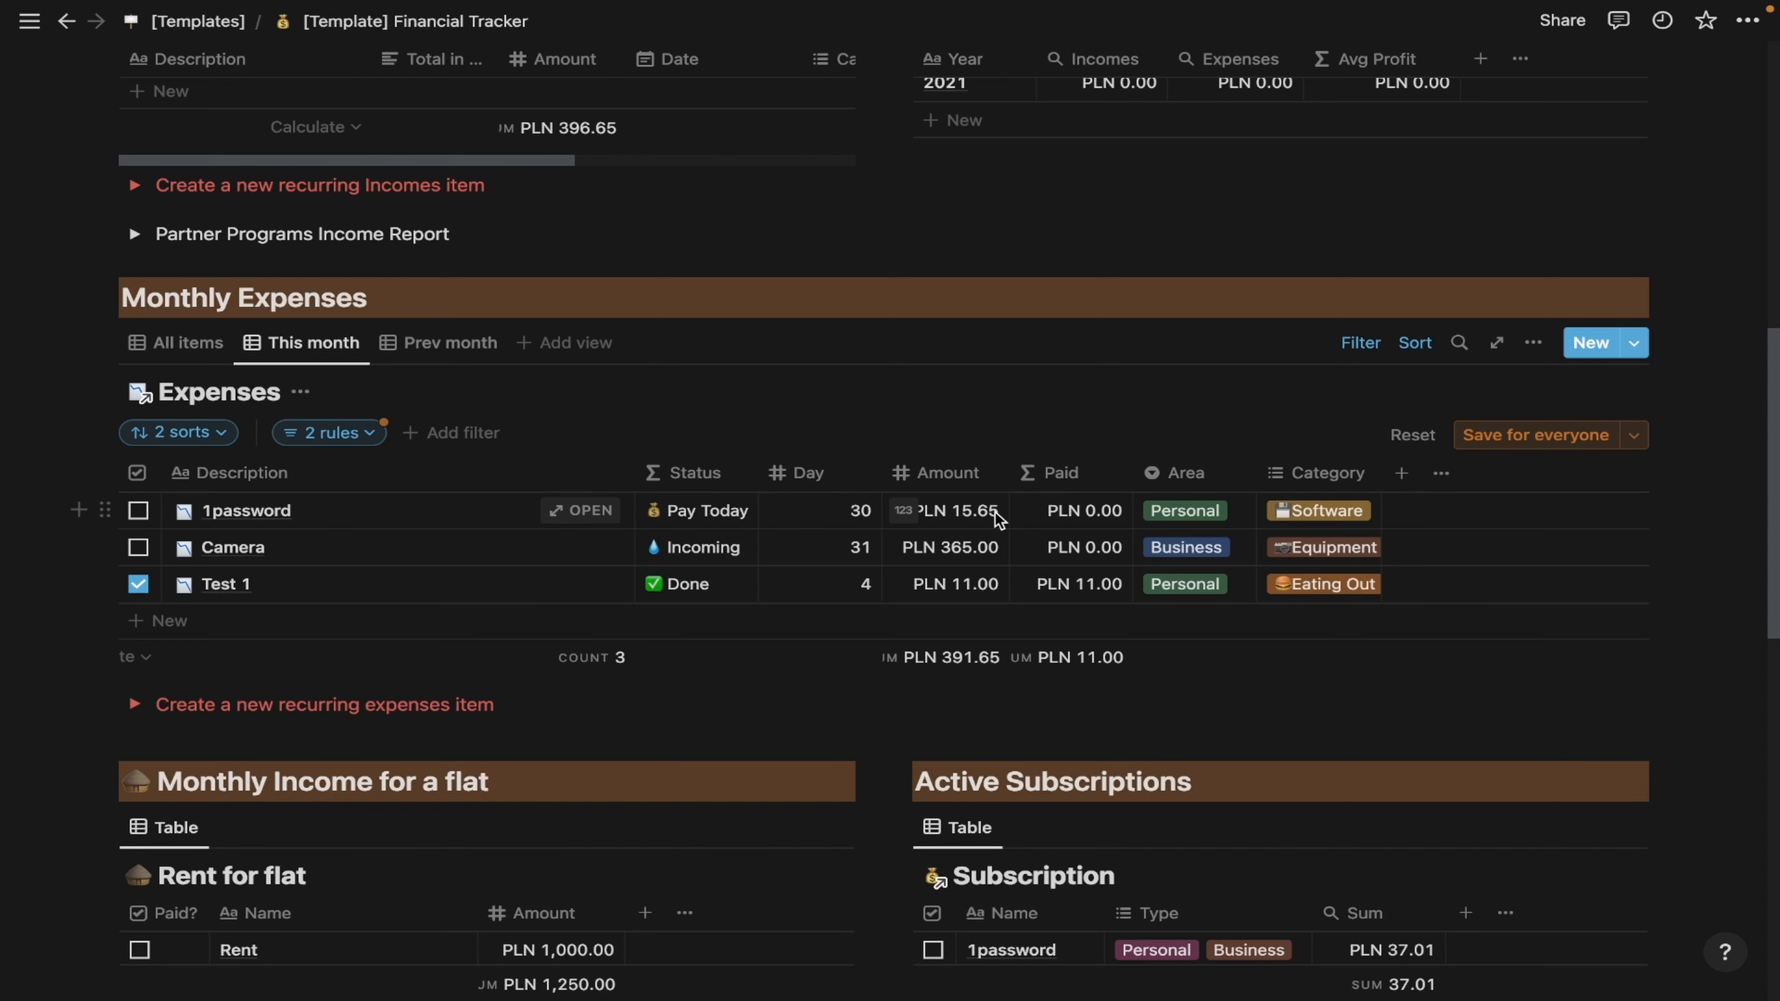
scroll(984, 579, "down", 3)
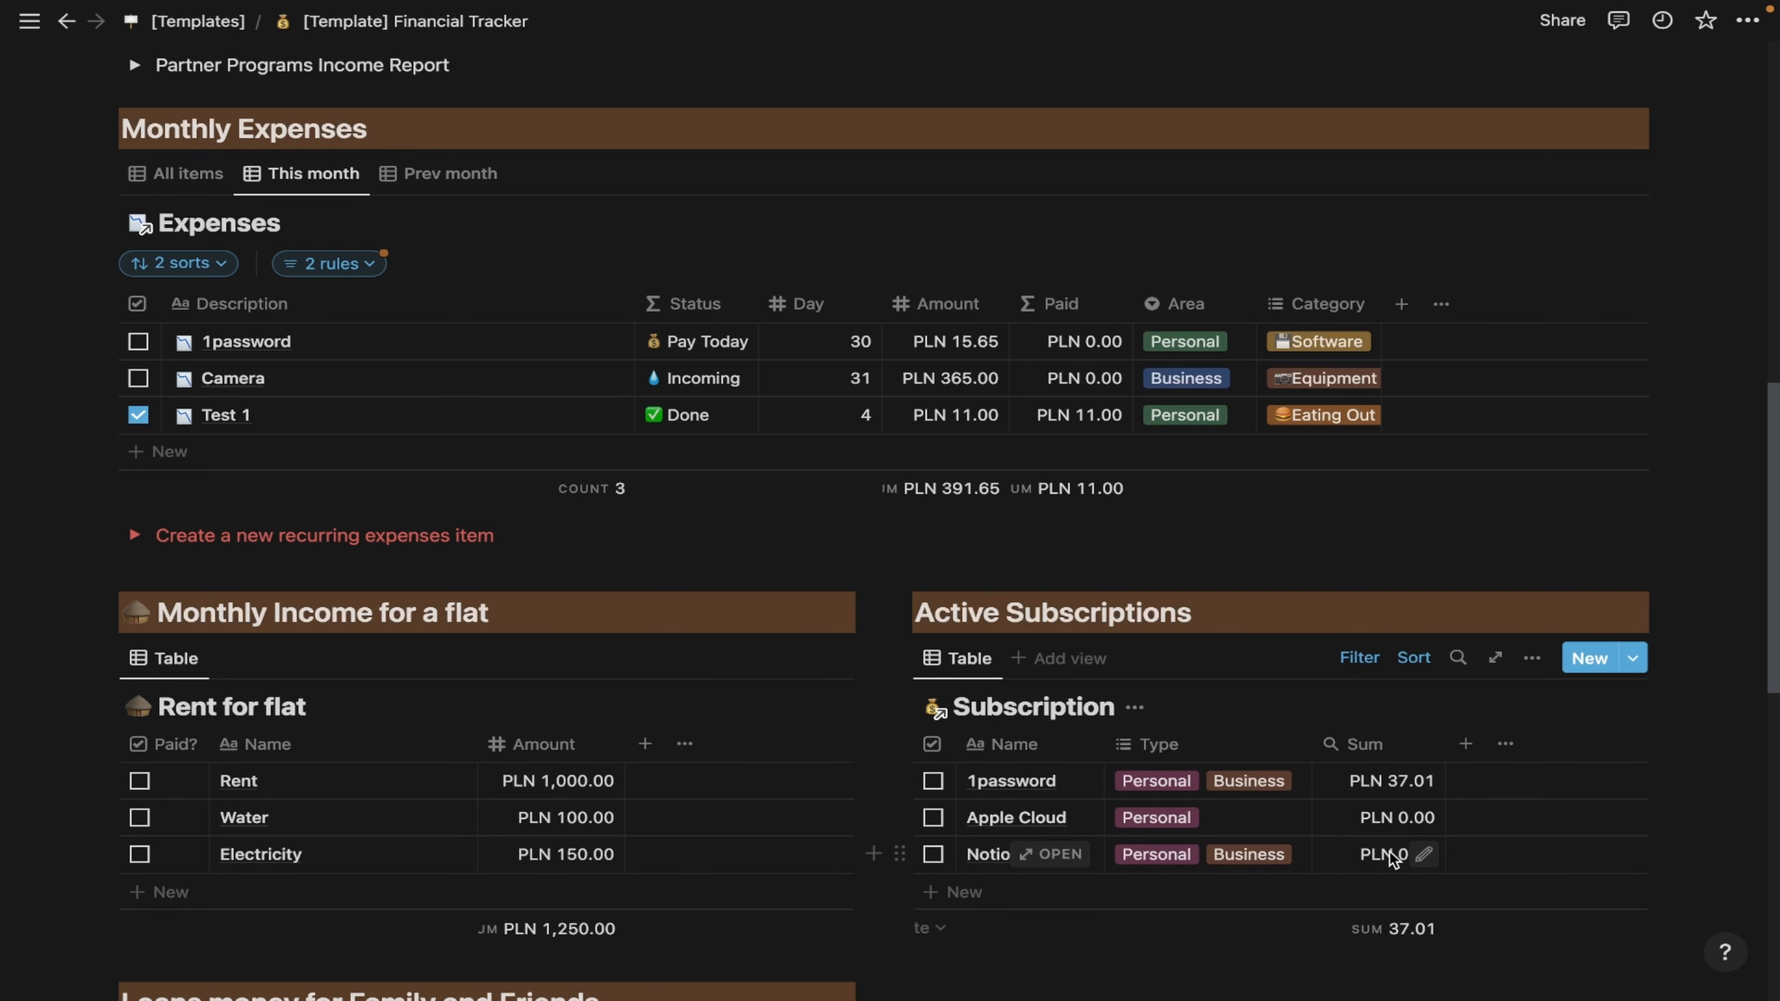
left_click(561, 342)
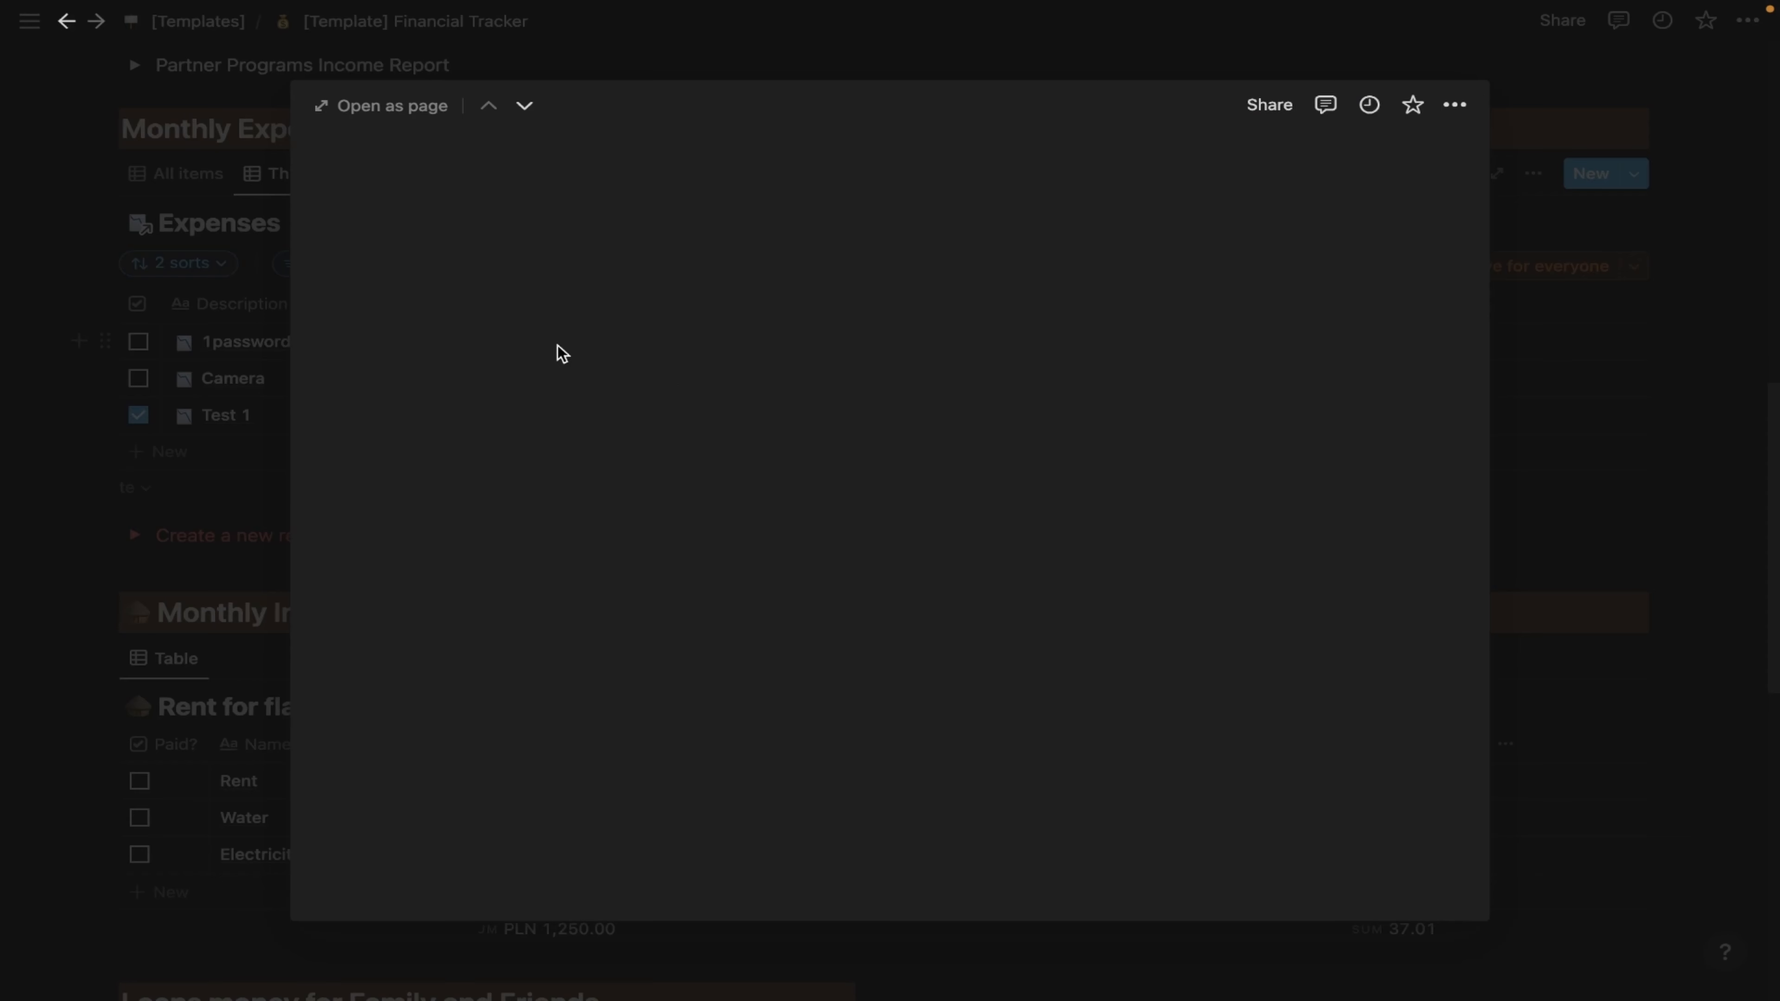
scroll(741, 727, "down", 5)
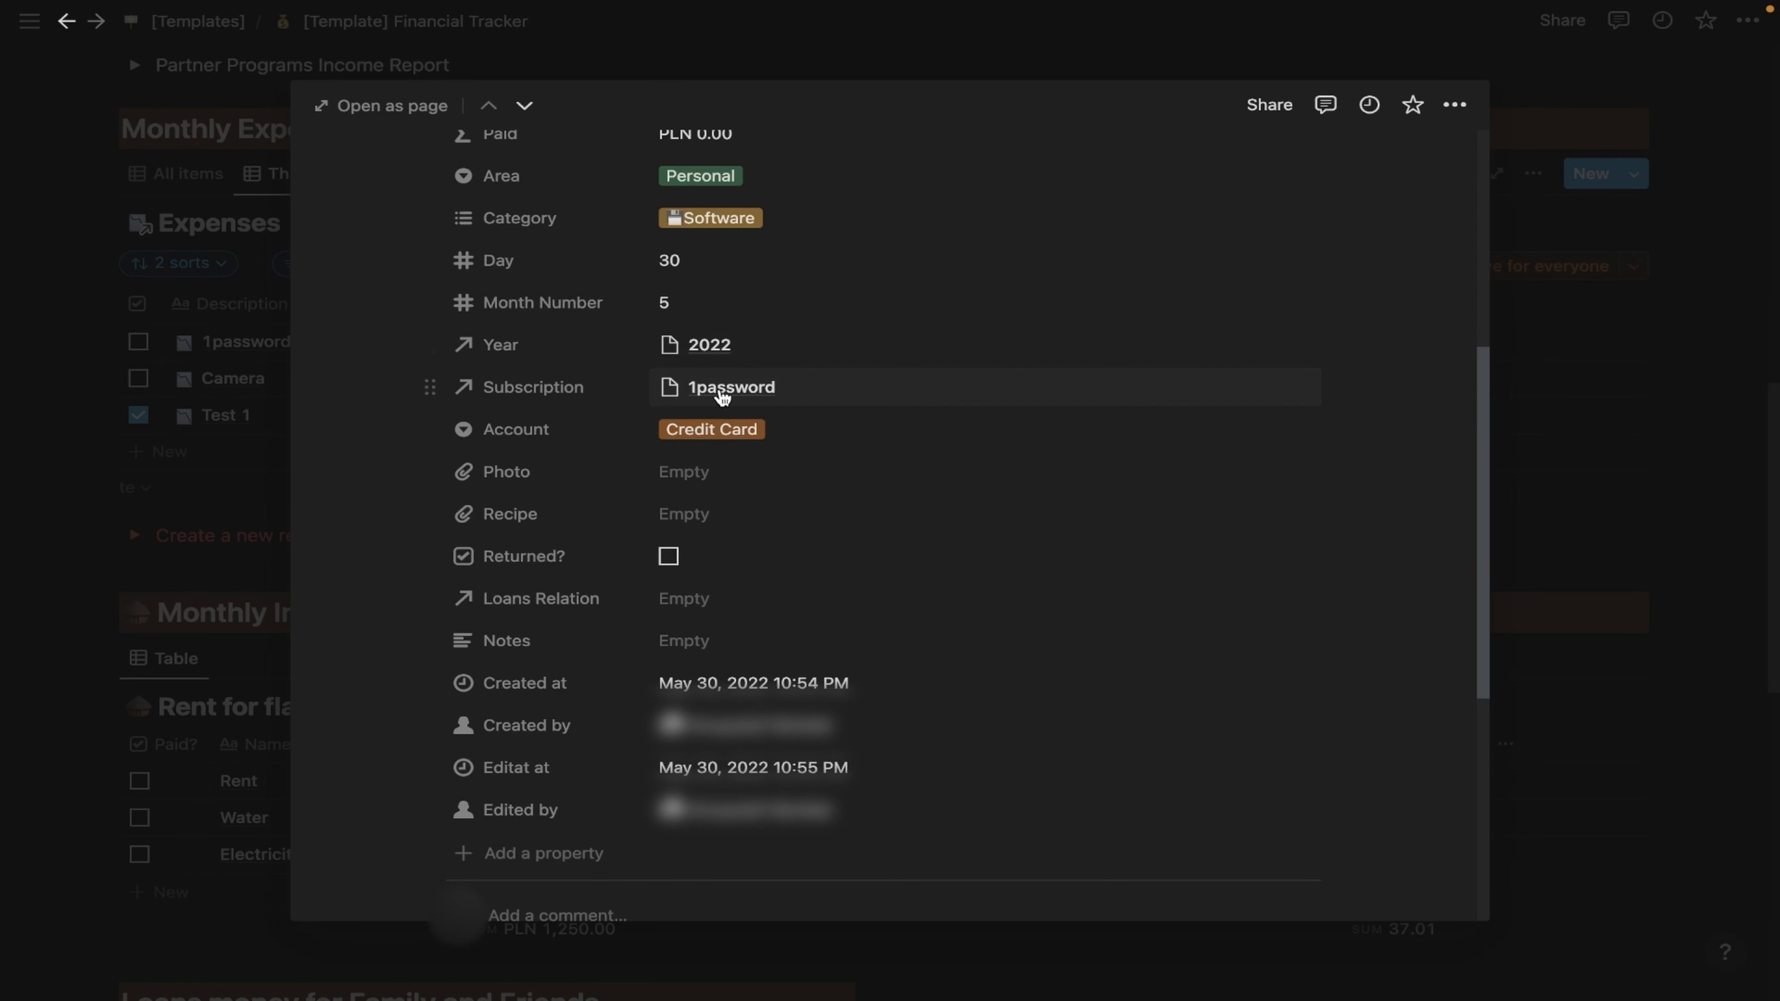
left_click(725, 389)
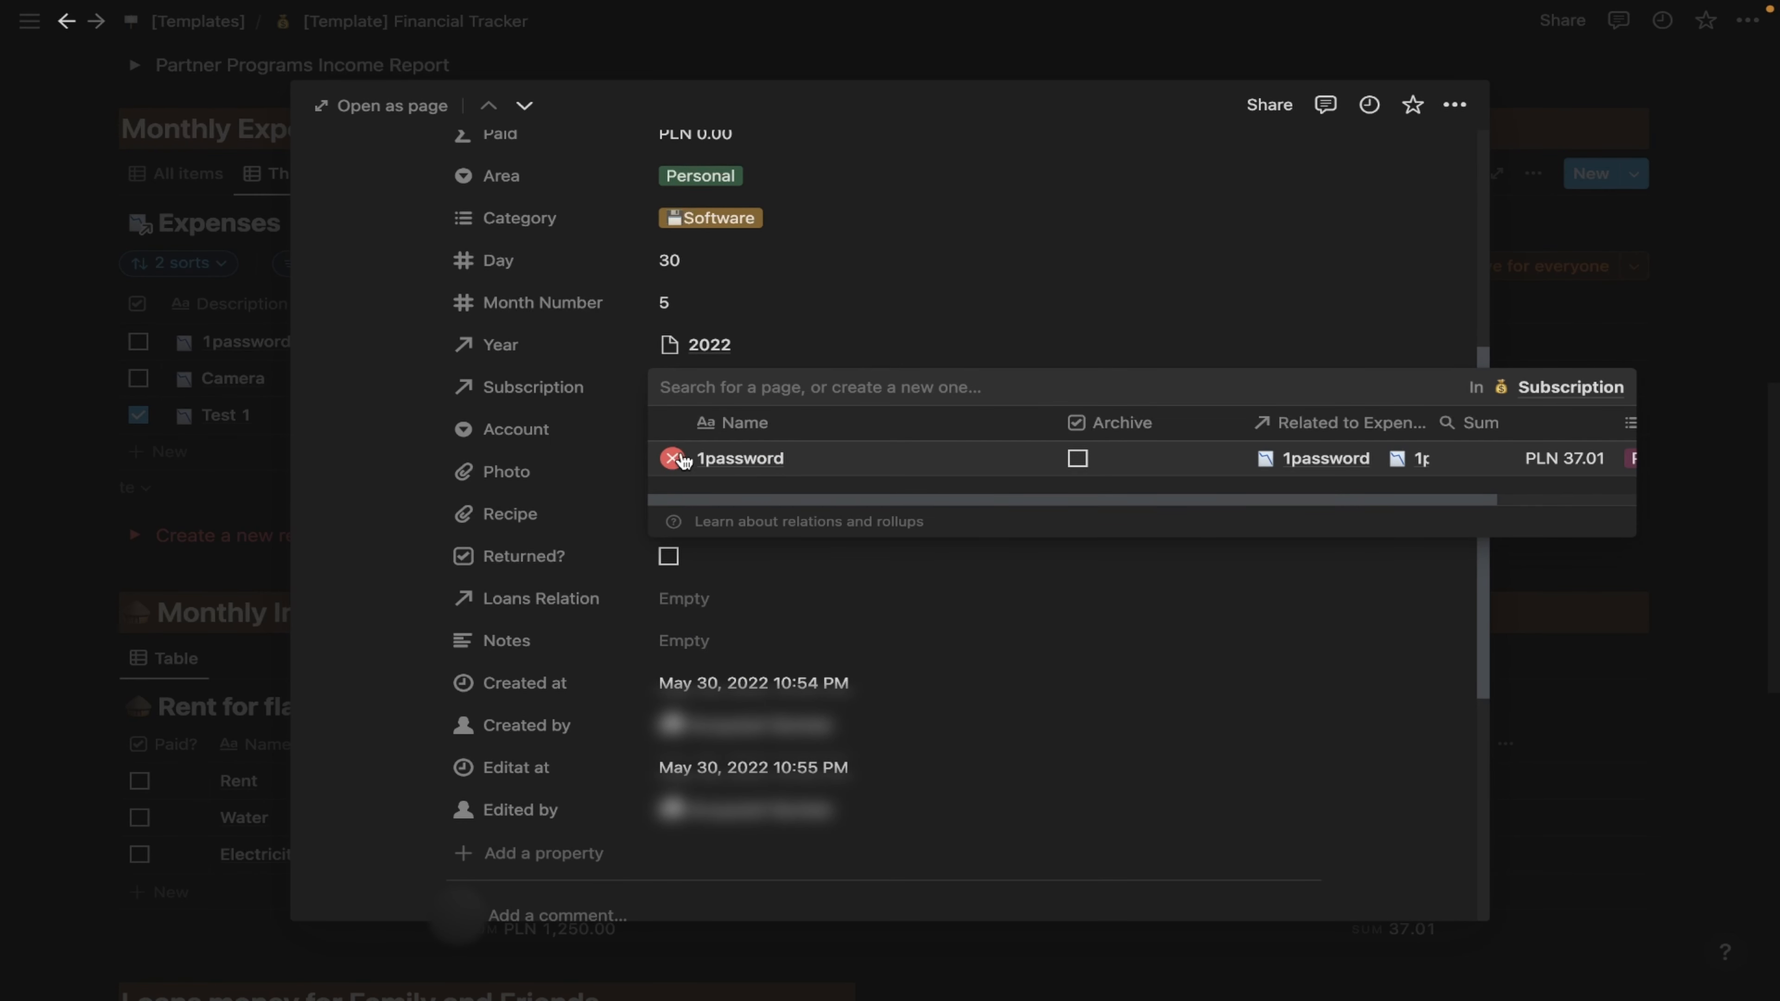
left_click(672, 458)
type("no")
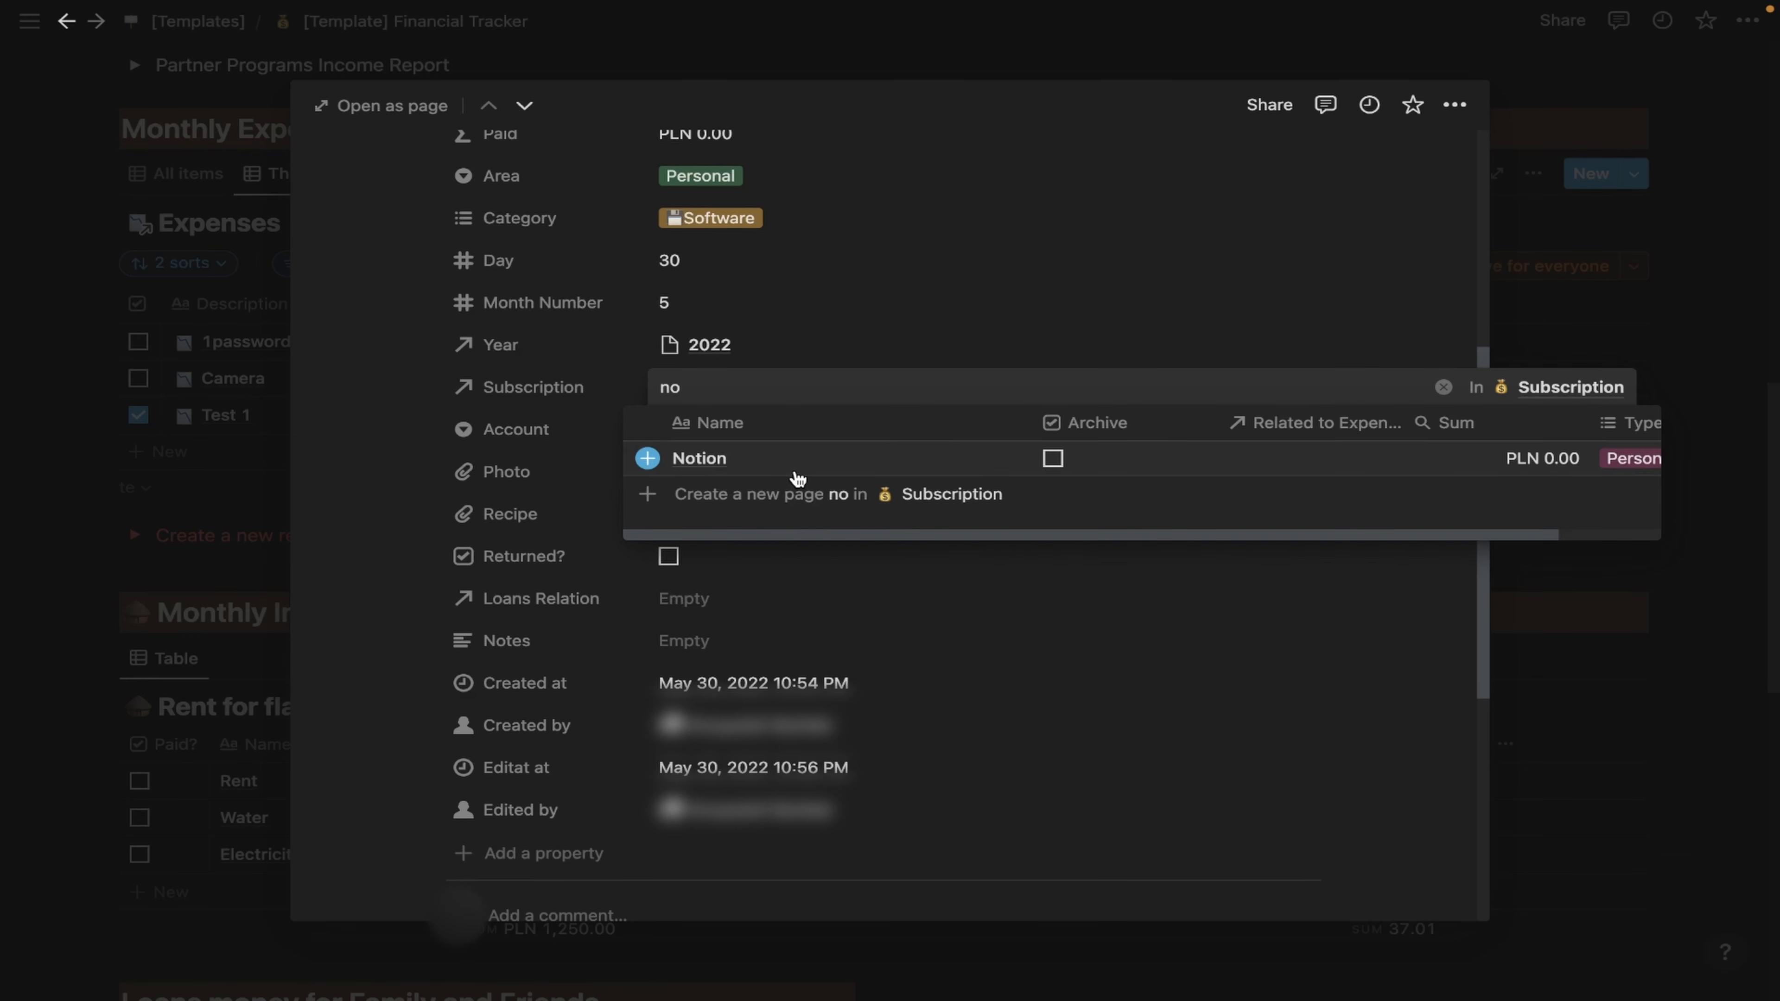
left_click(797, 479)
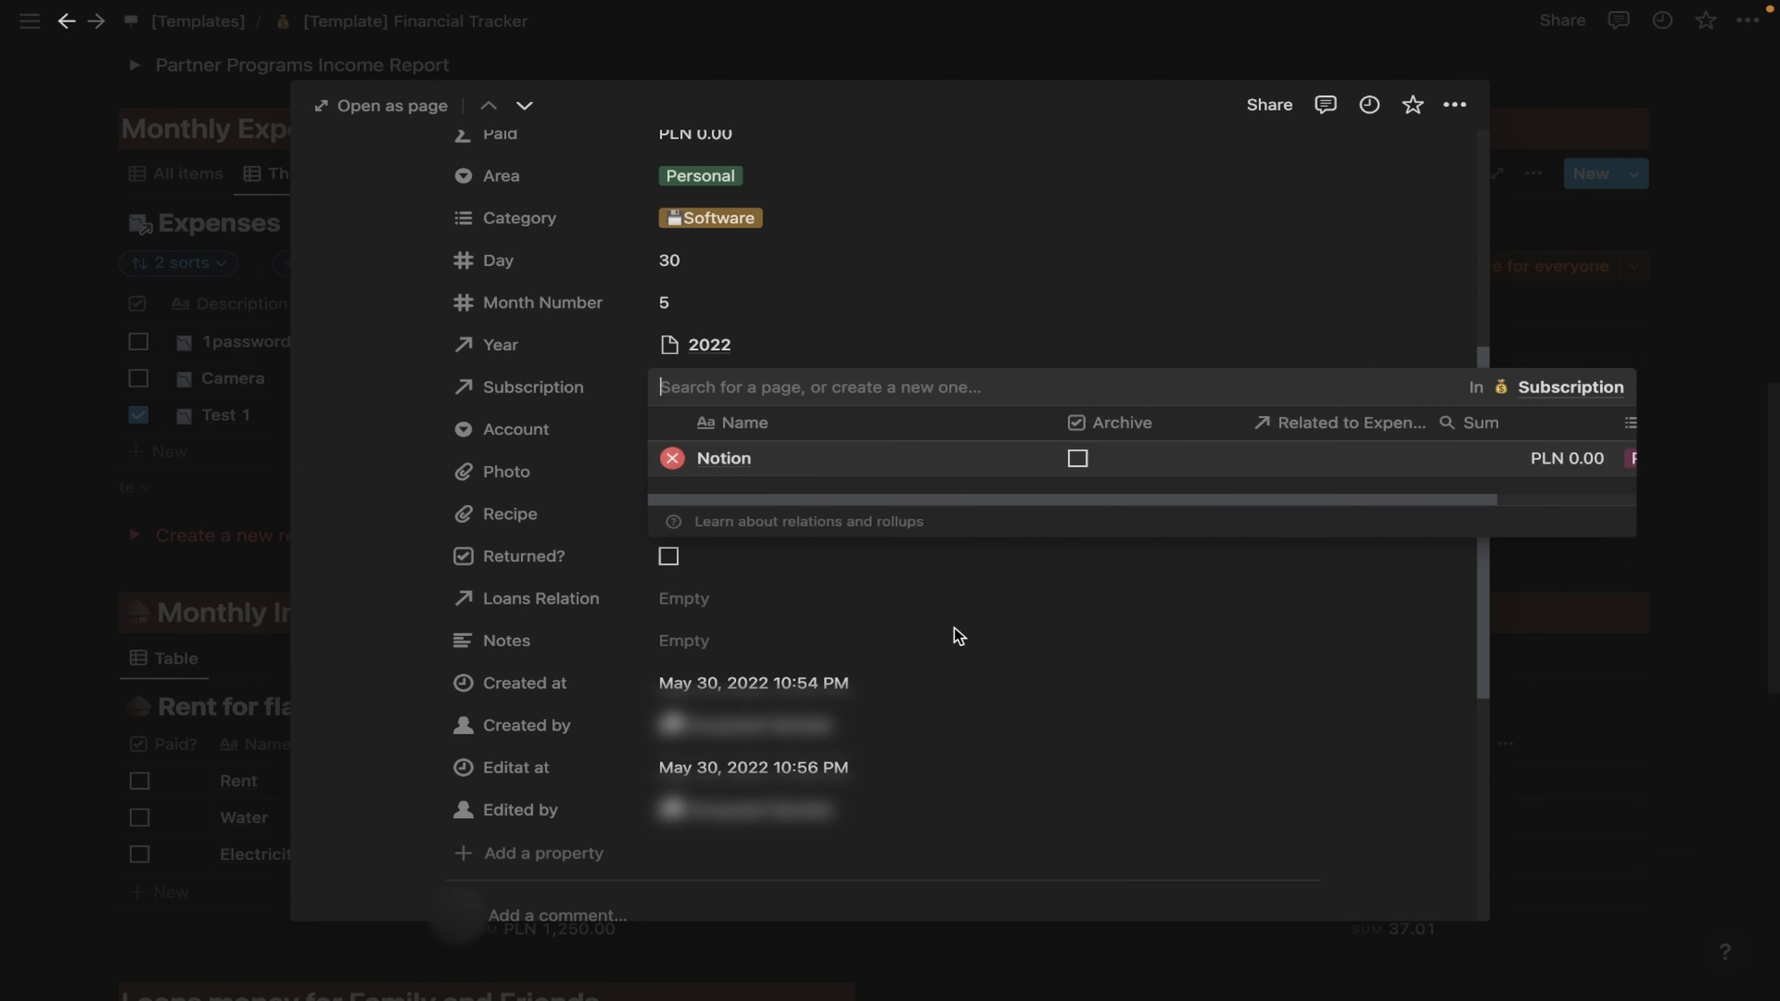
left_click(957, 632)
left_click(1580, 617)
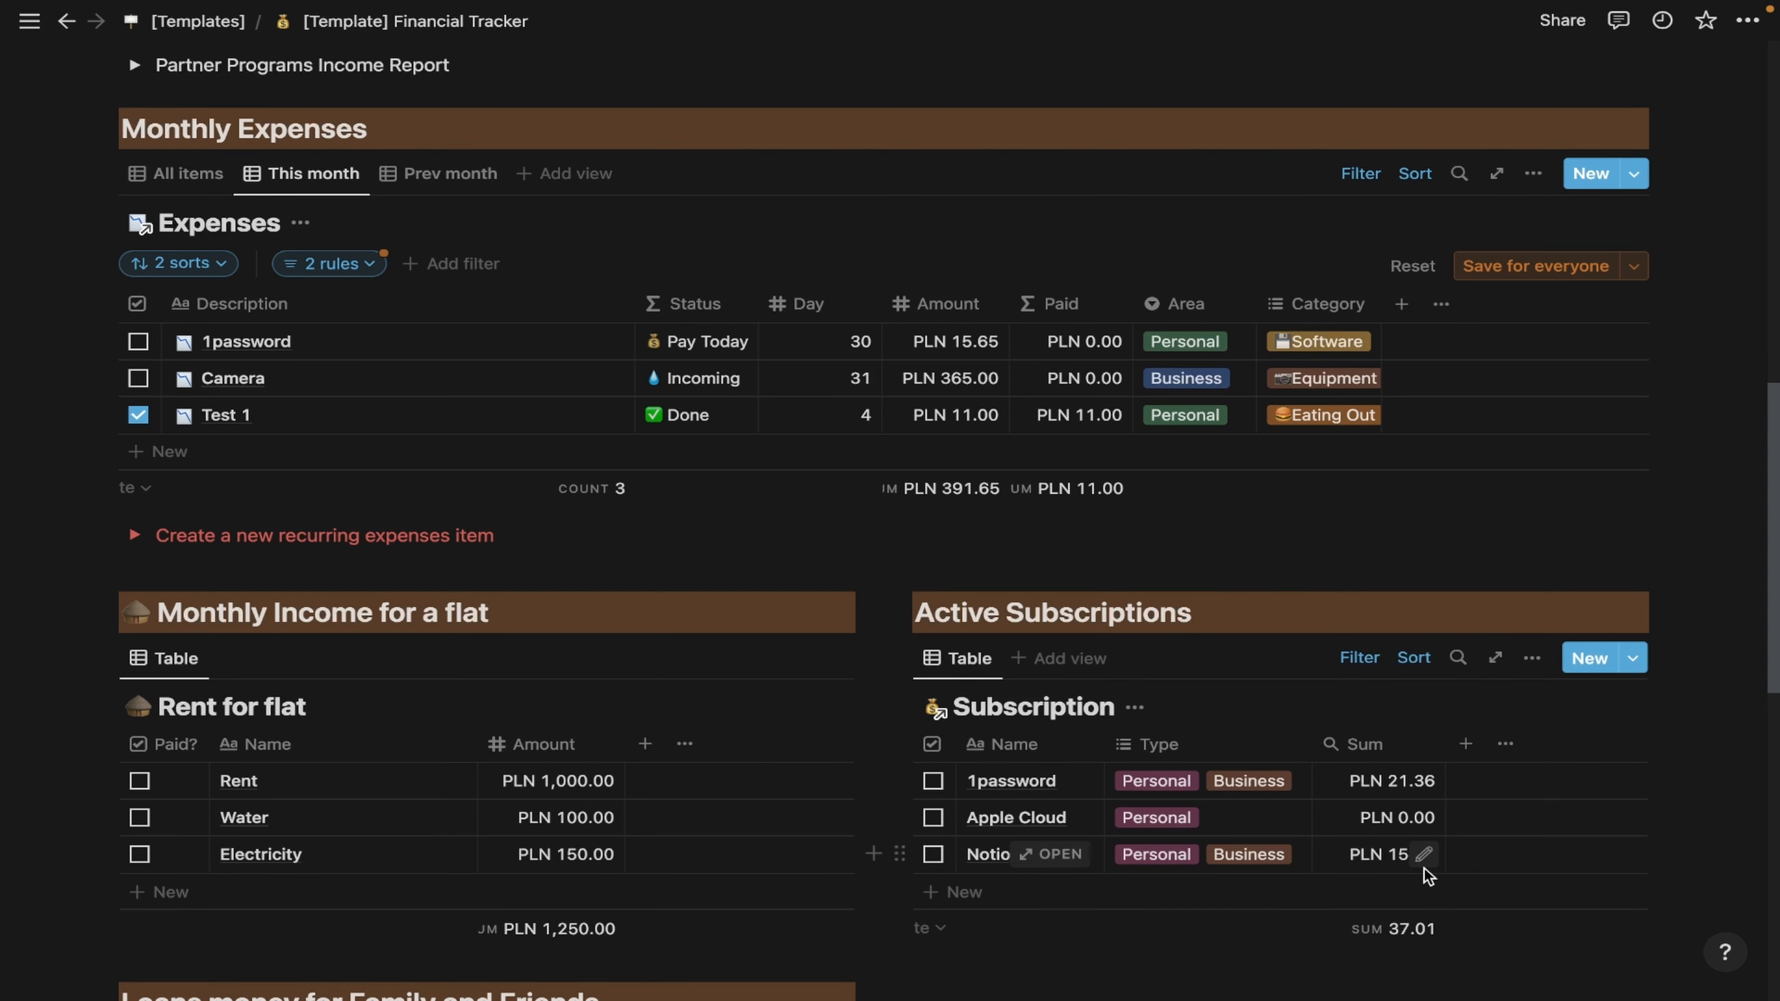
Rename the two existing Loans / Installments entries as "#1 Loans for Camera" and "#2 Loans for car".
mouse_move(1276, 943)
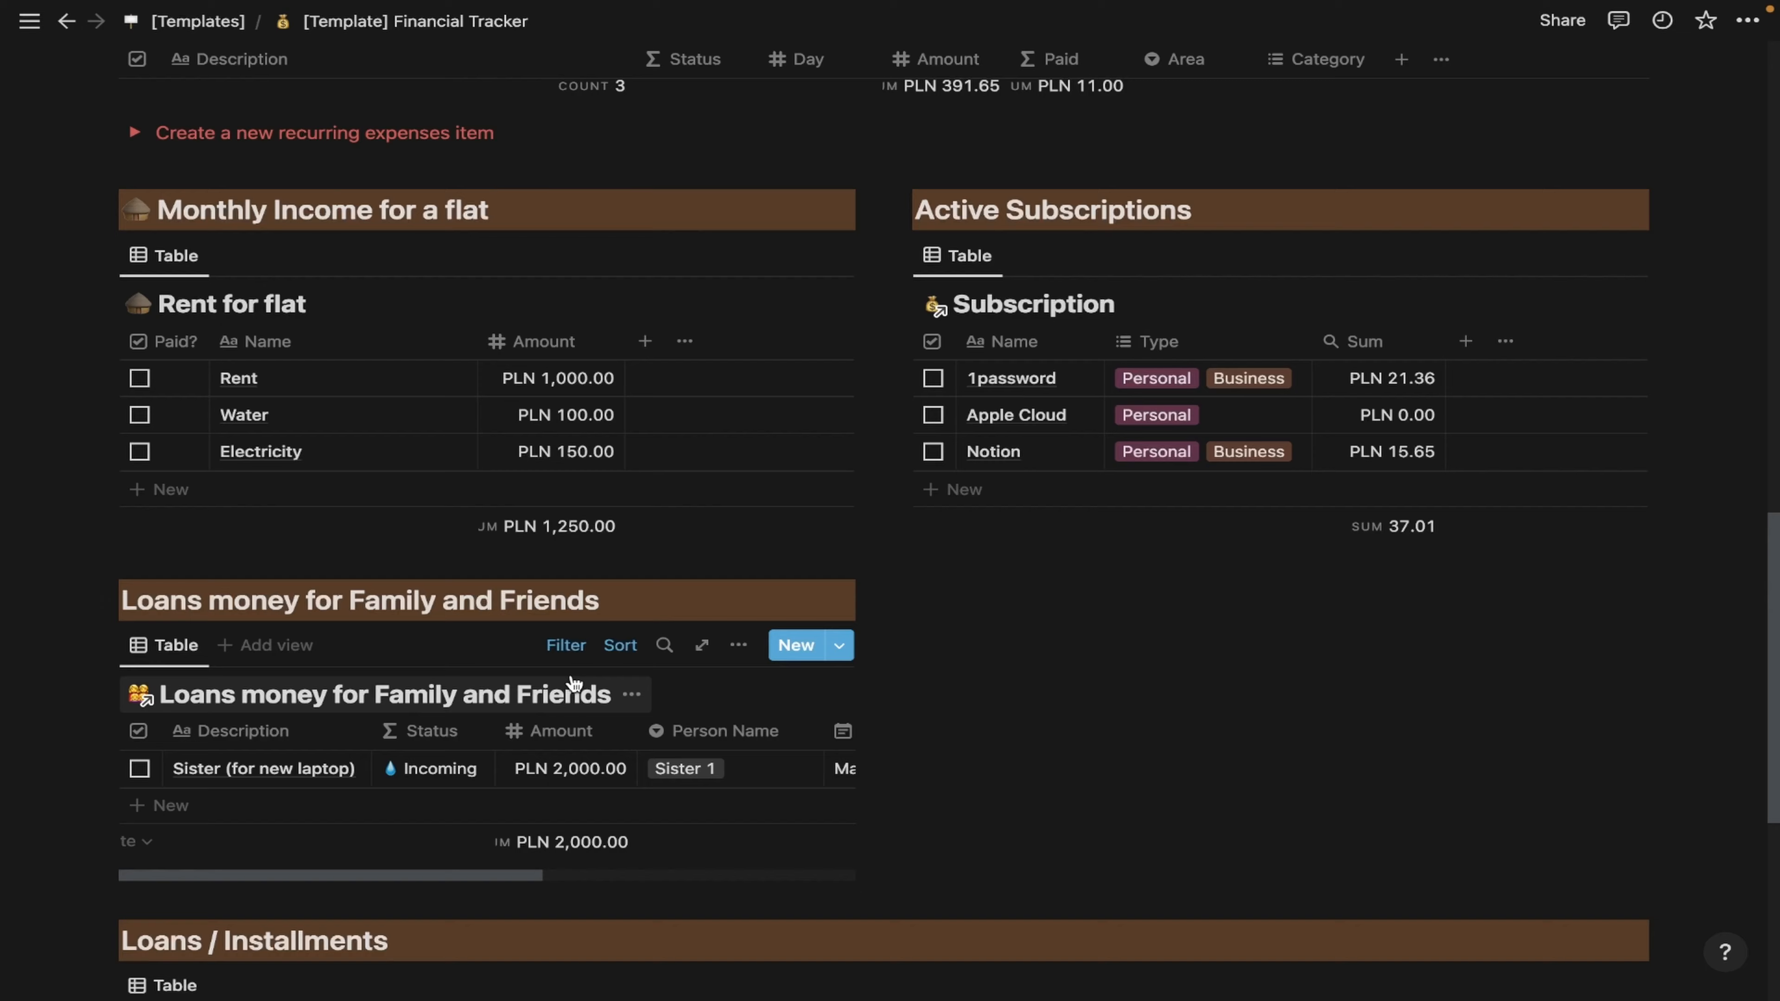
scroll(901, 676, "down", 5)
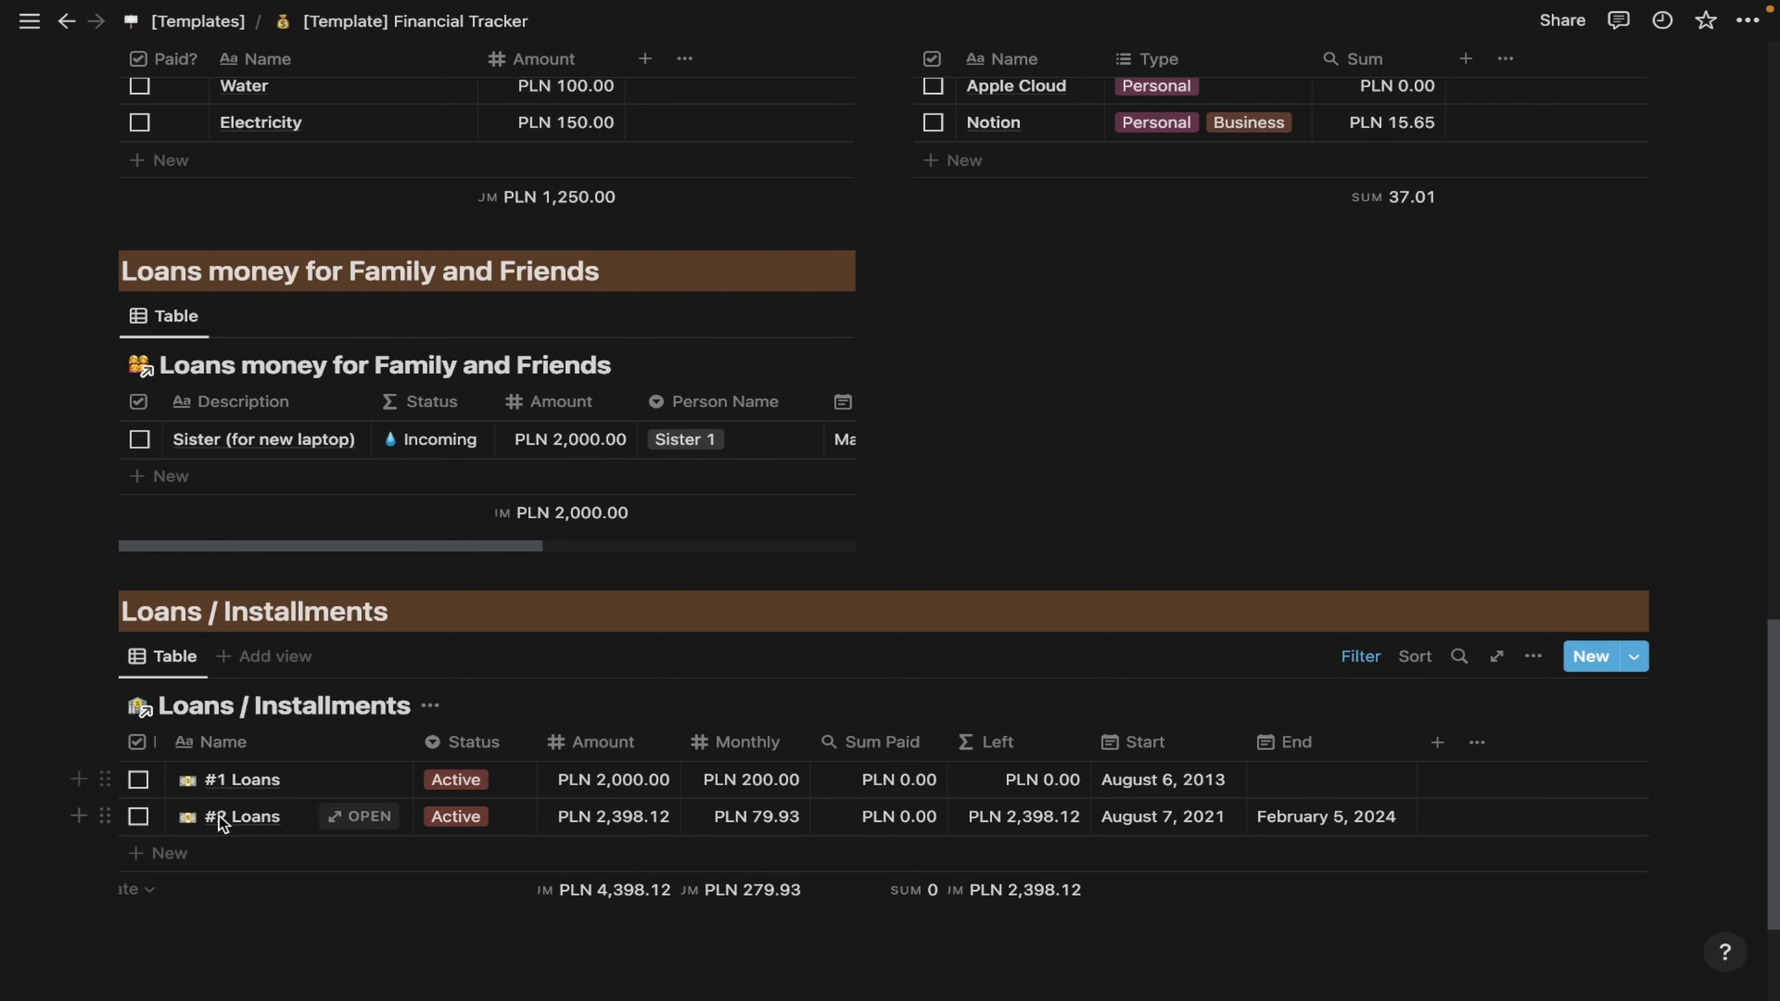
left_click(260, 778)
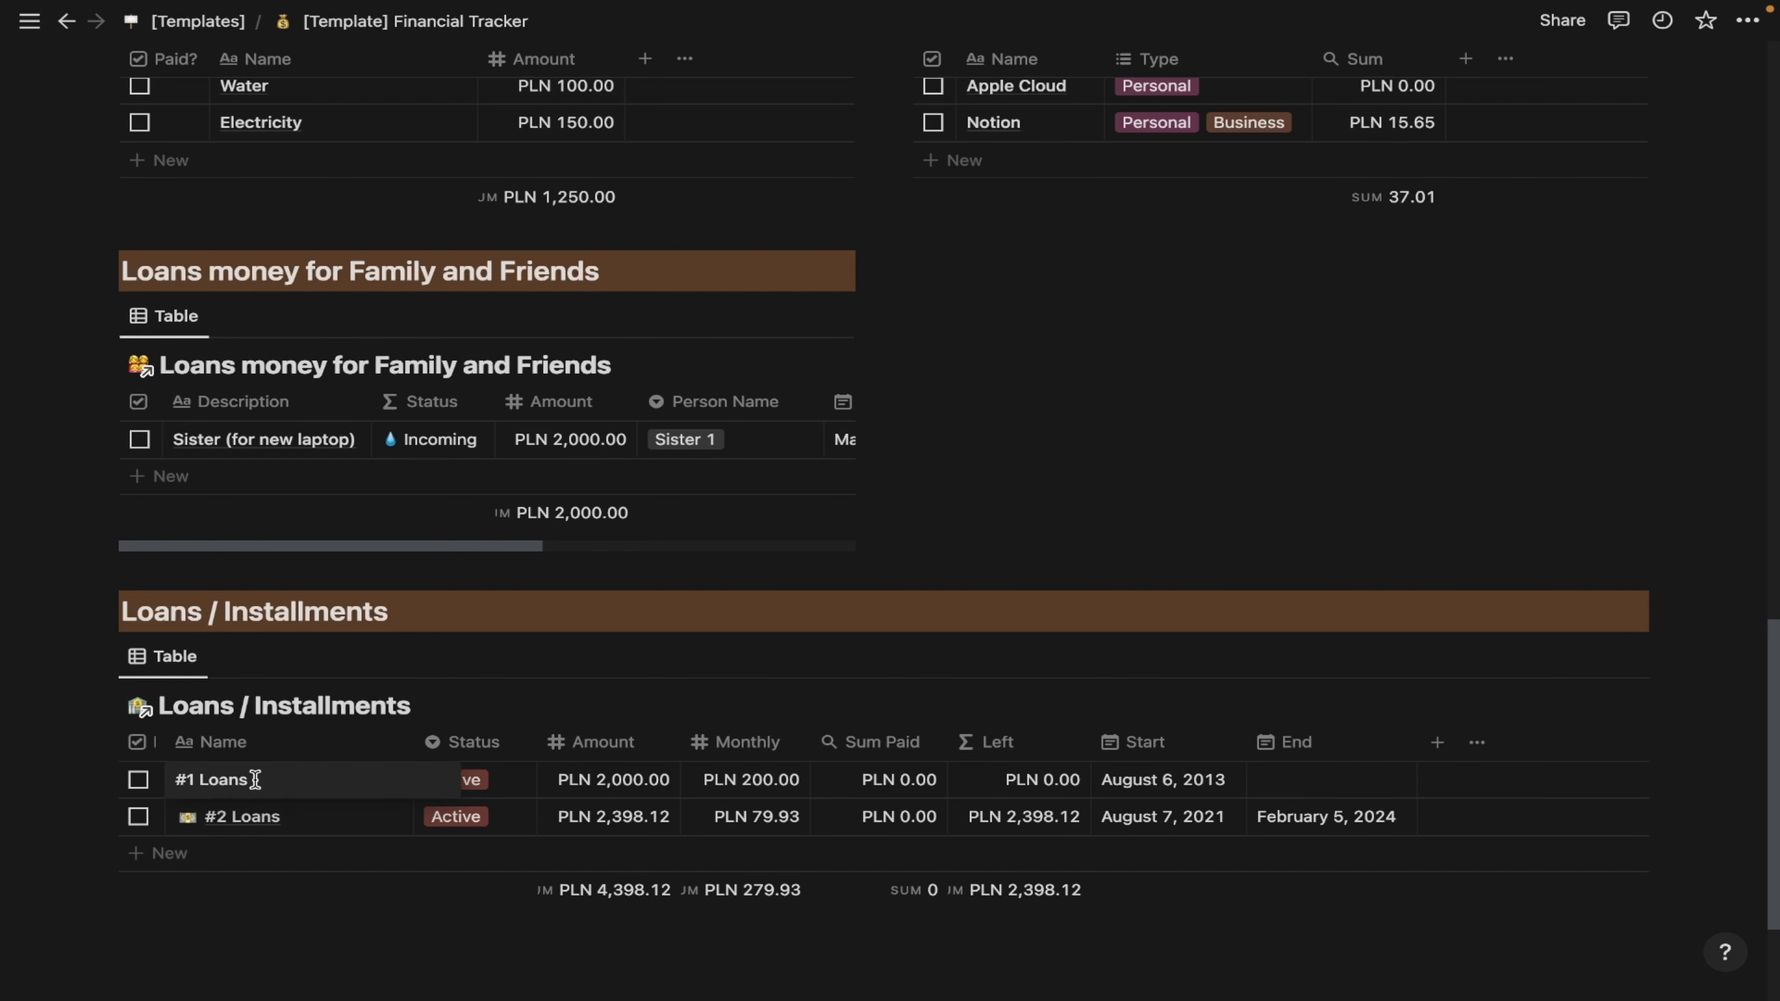
type("for ")
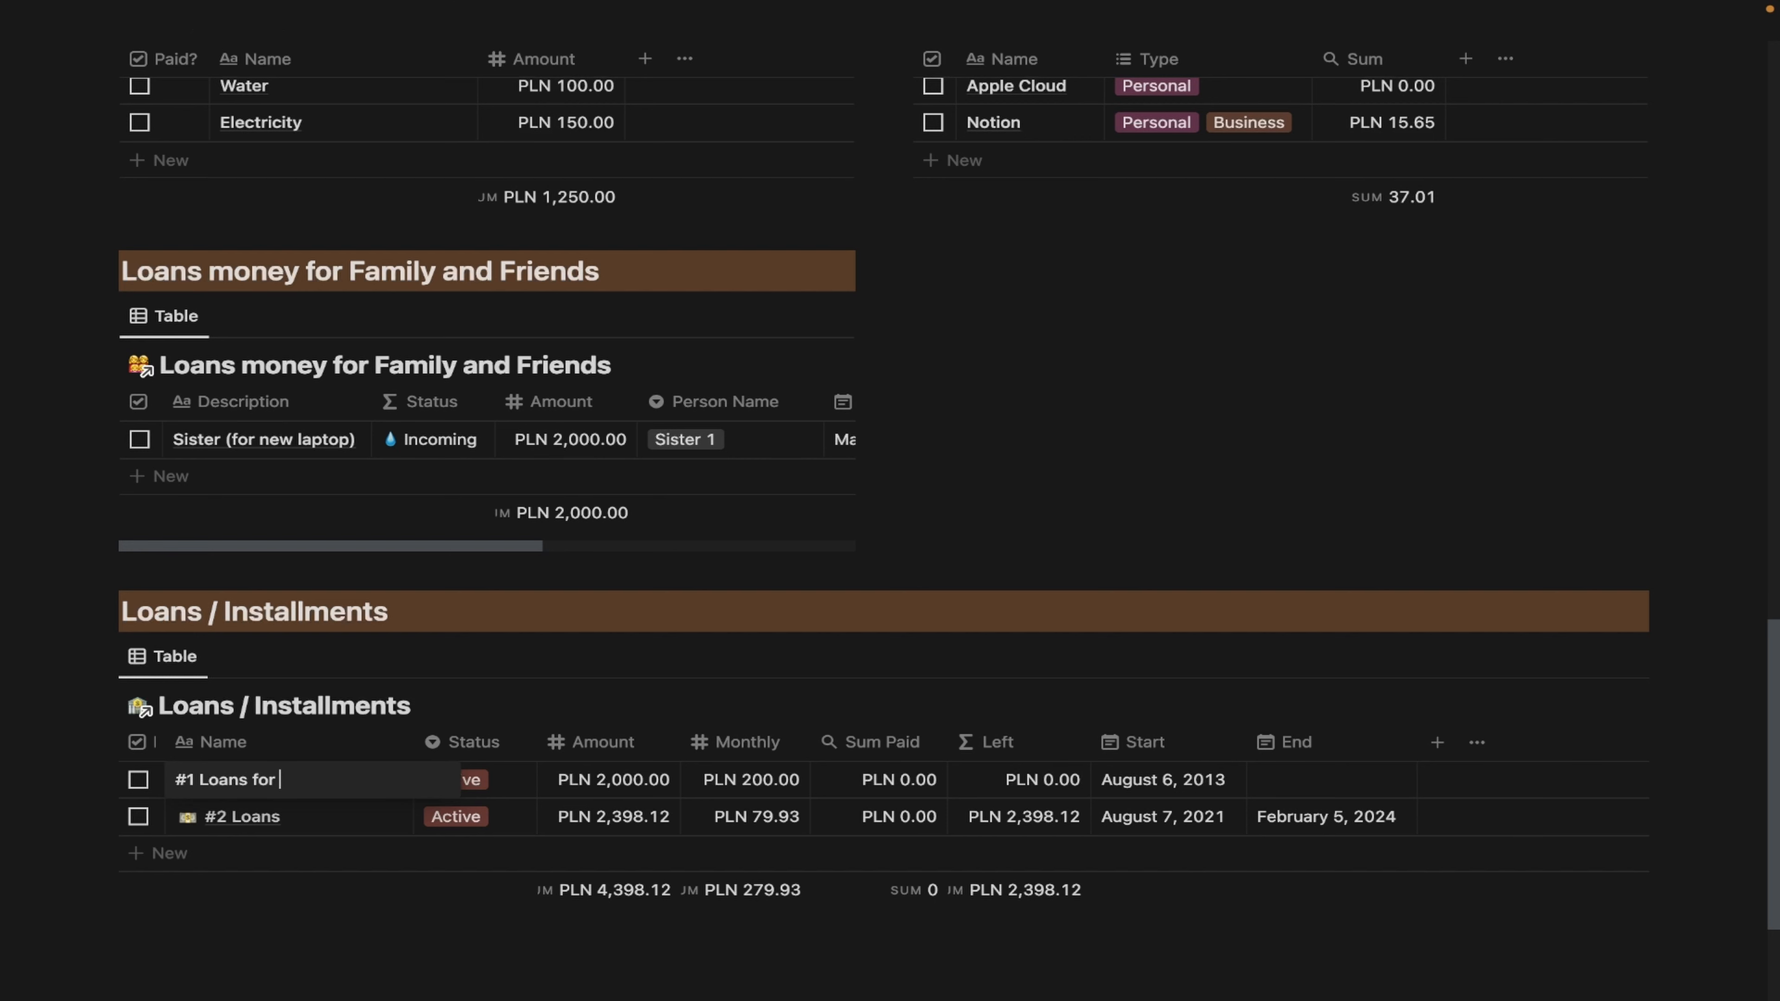
type("Camera")
key("Escape")
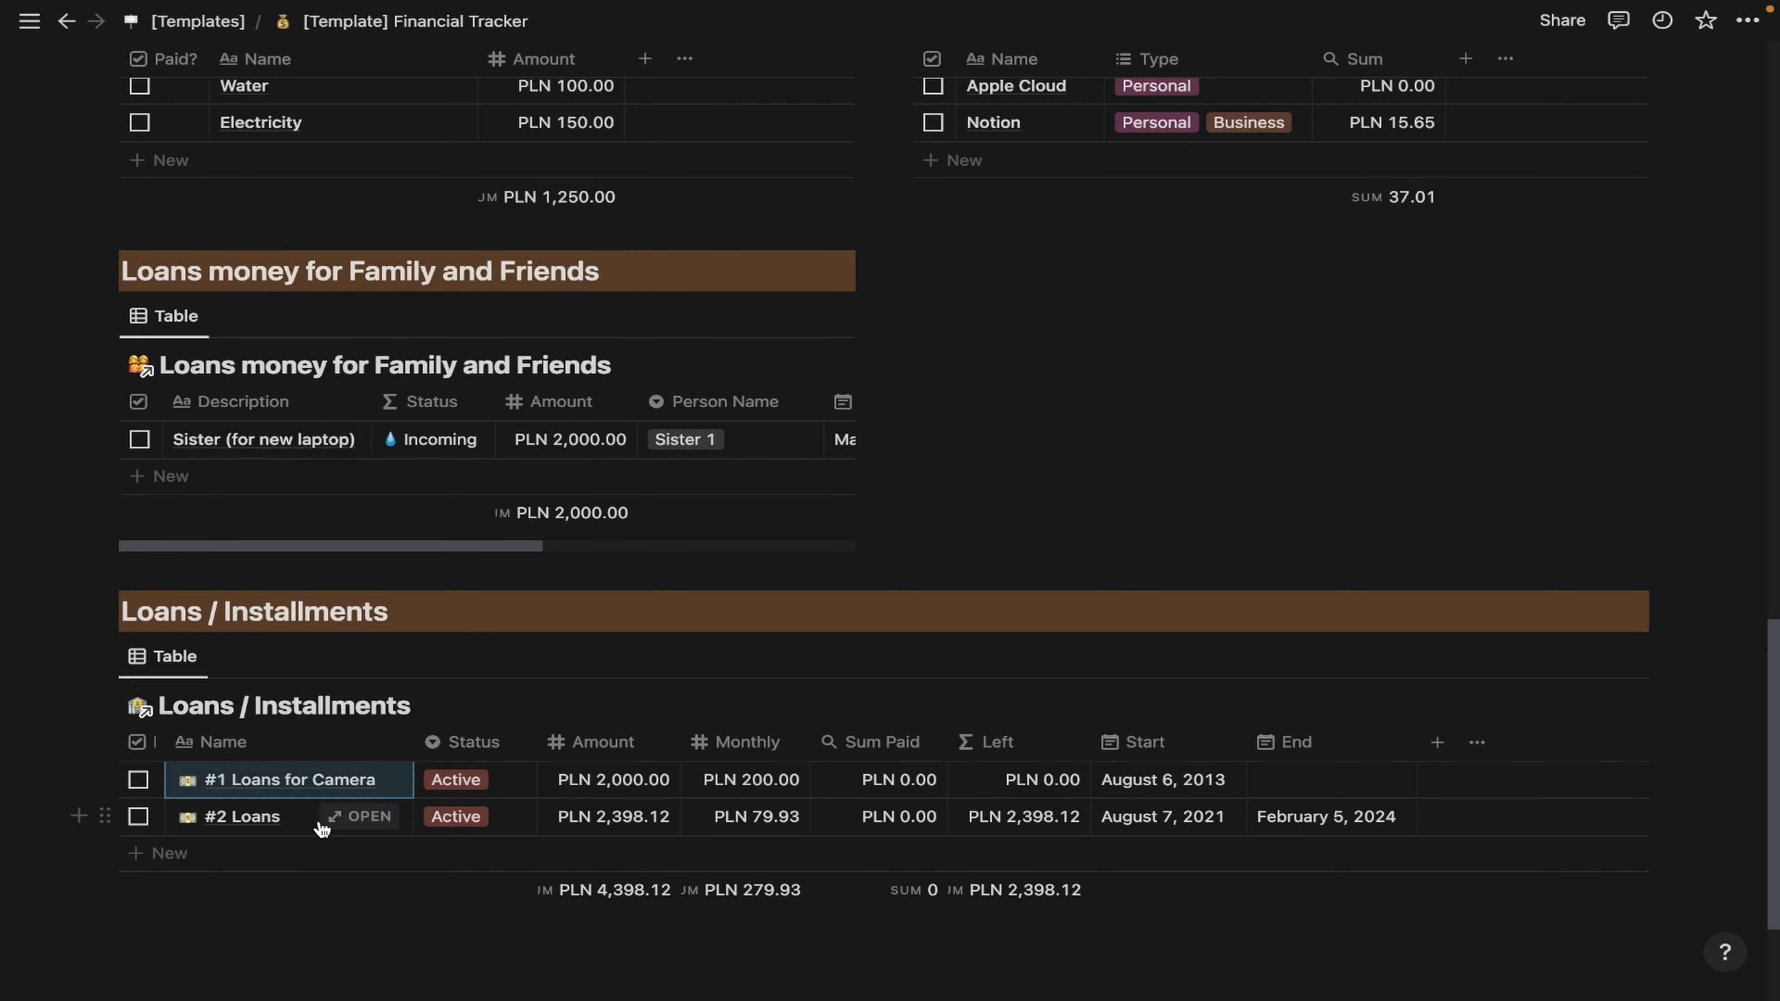
left_click(292, 817)
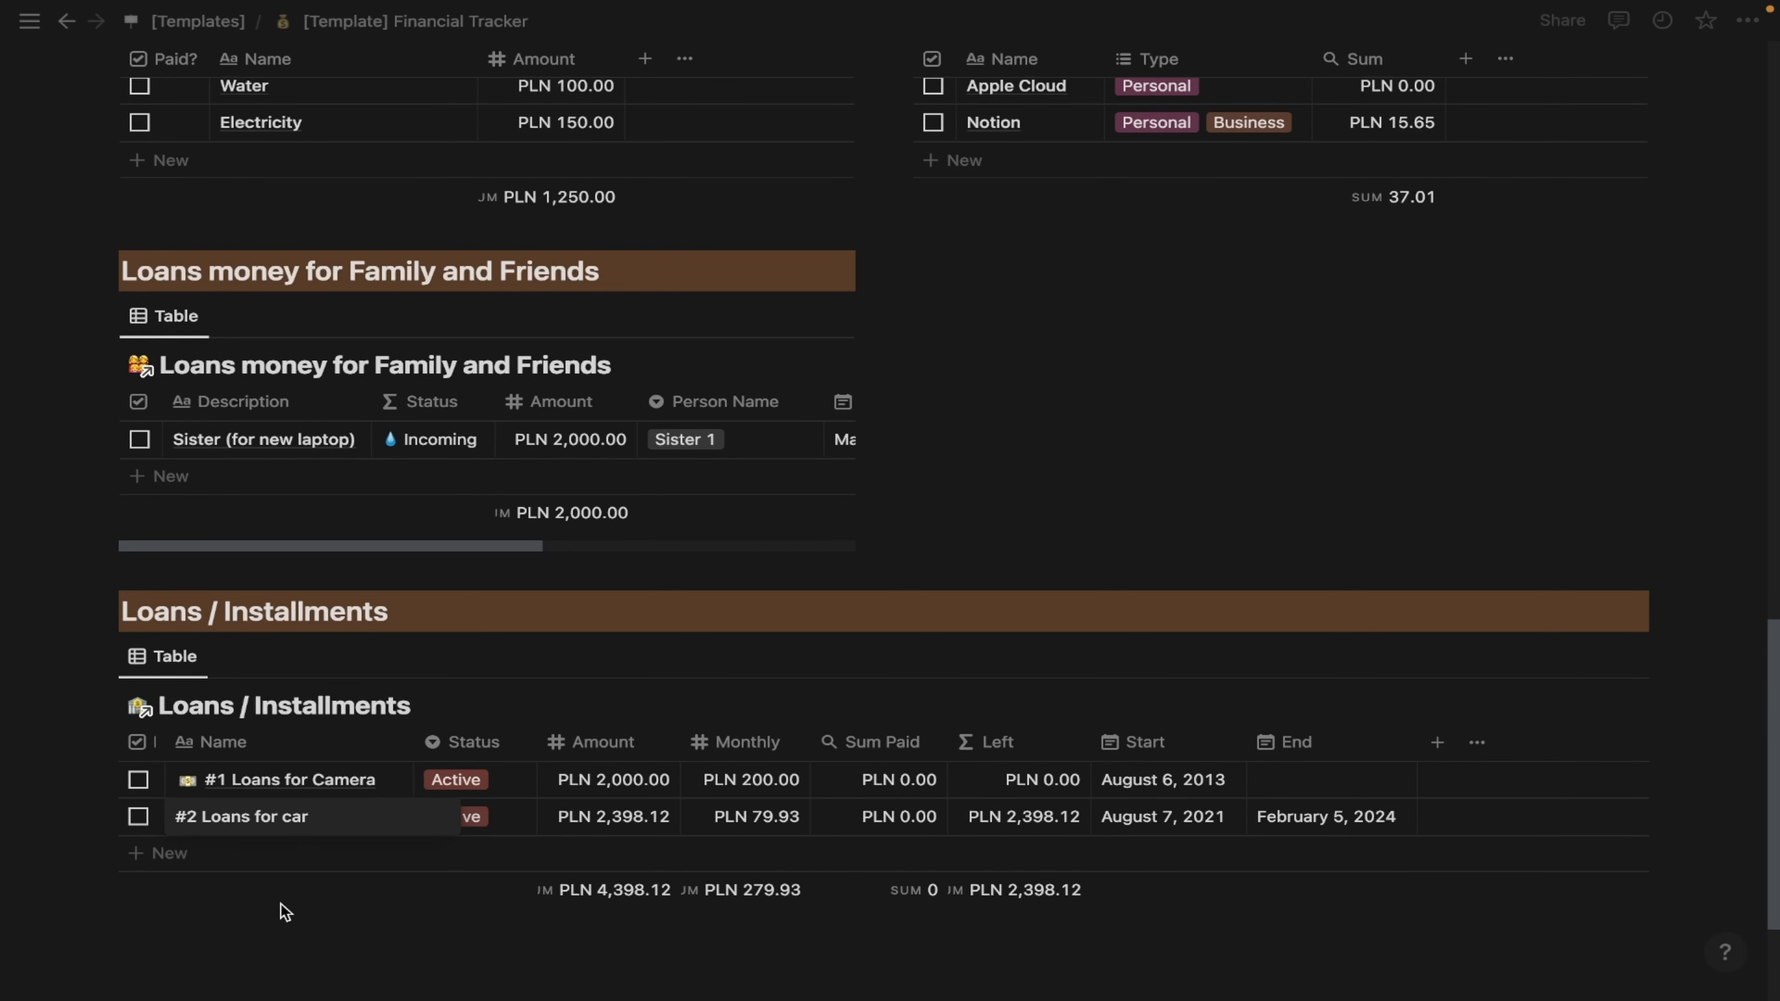
key("Escape")
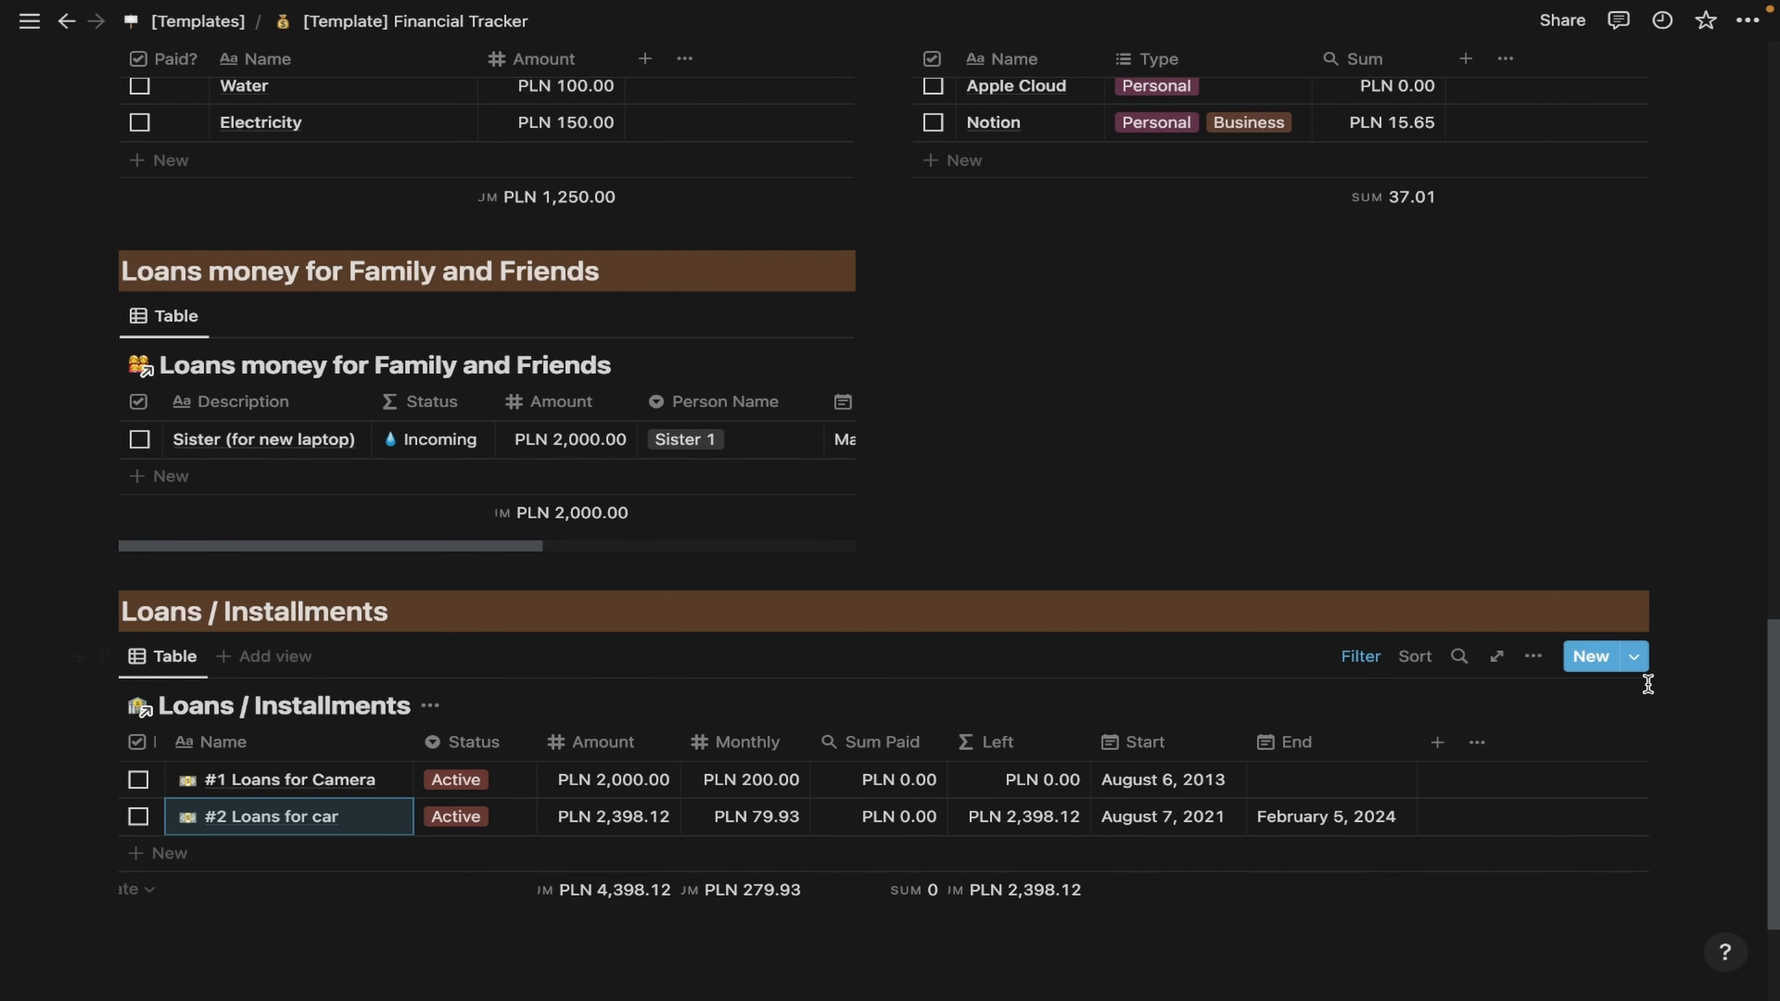
Add a Loans / Installments entry from the Loans Item template and title it "Loans for flat".
left_click(1633, 657)
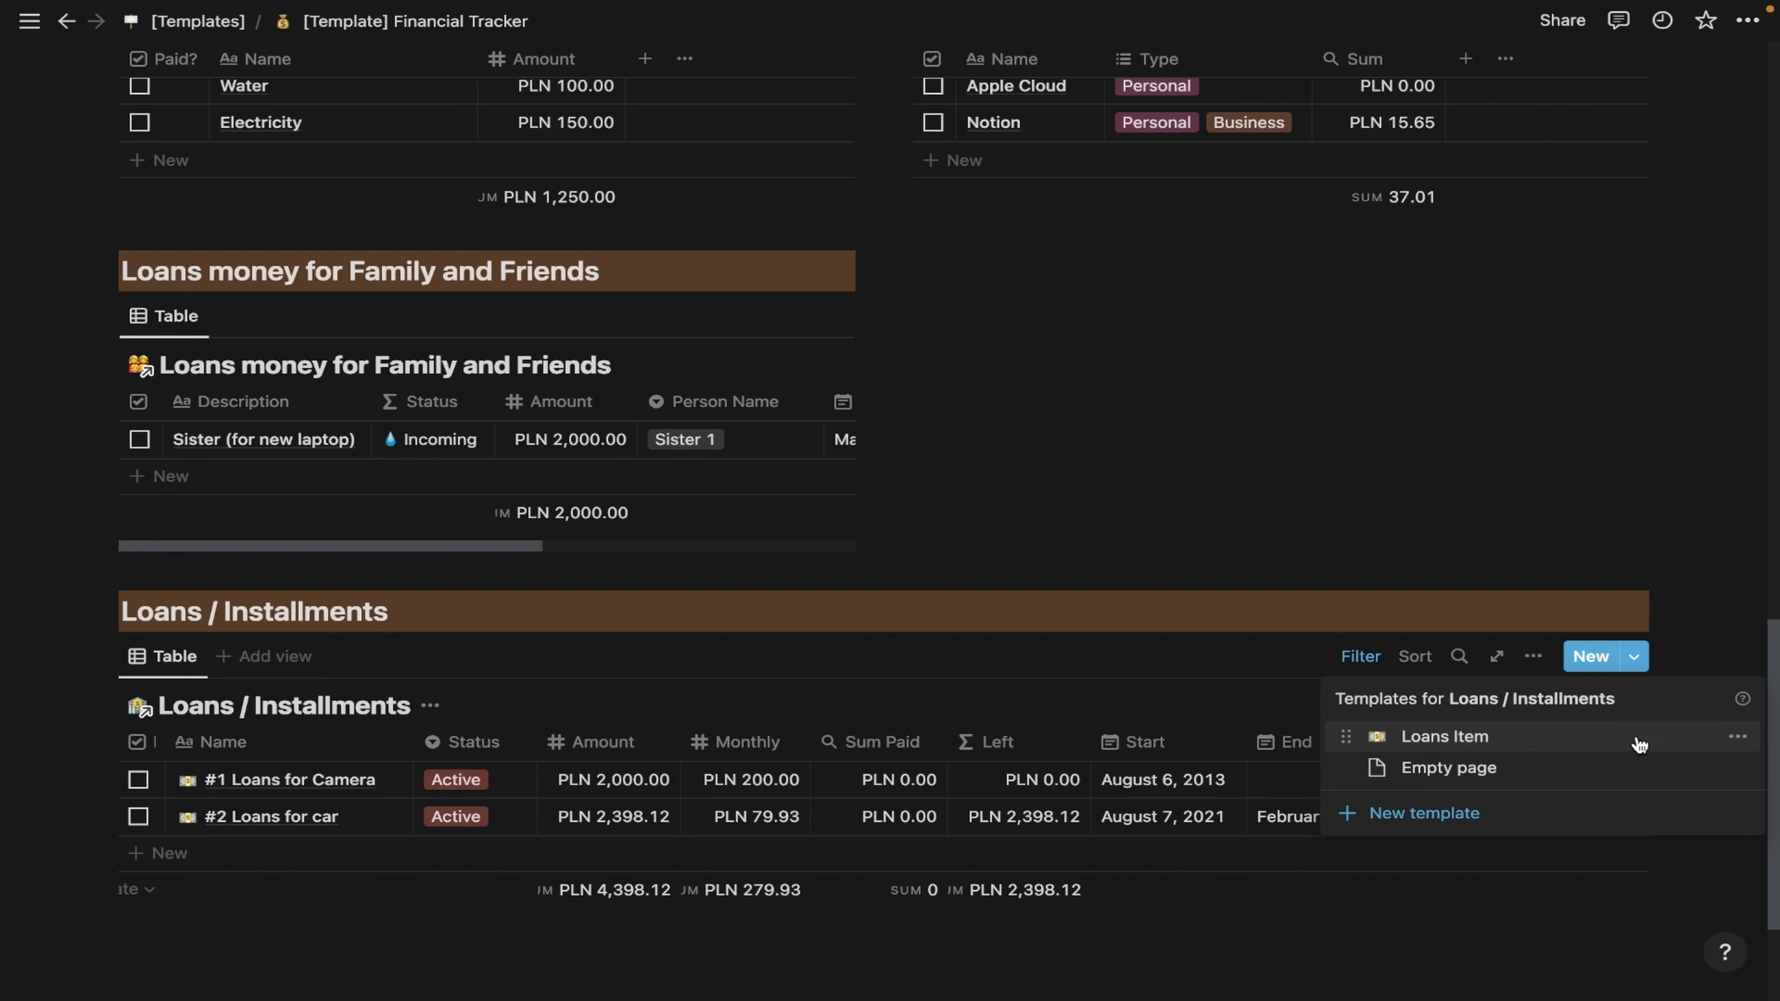
left_click(1656, 742)
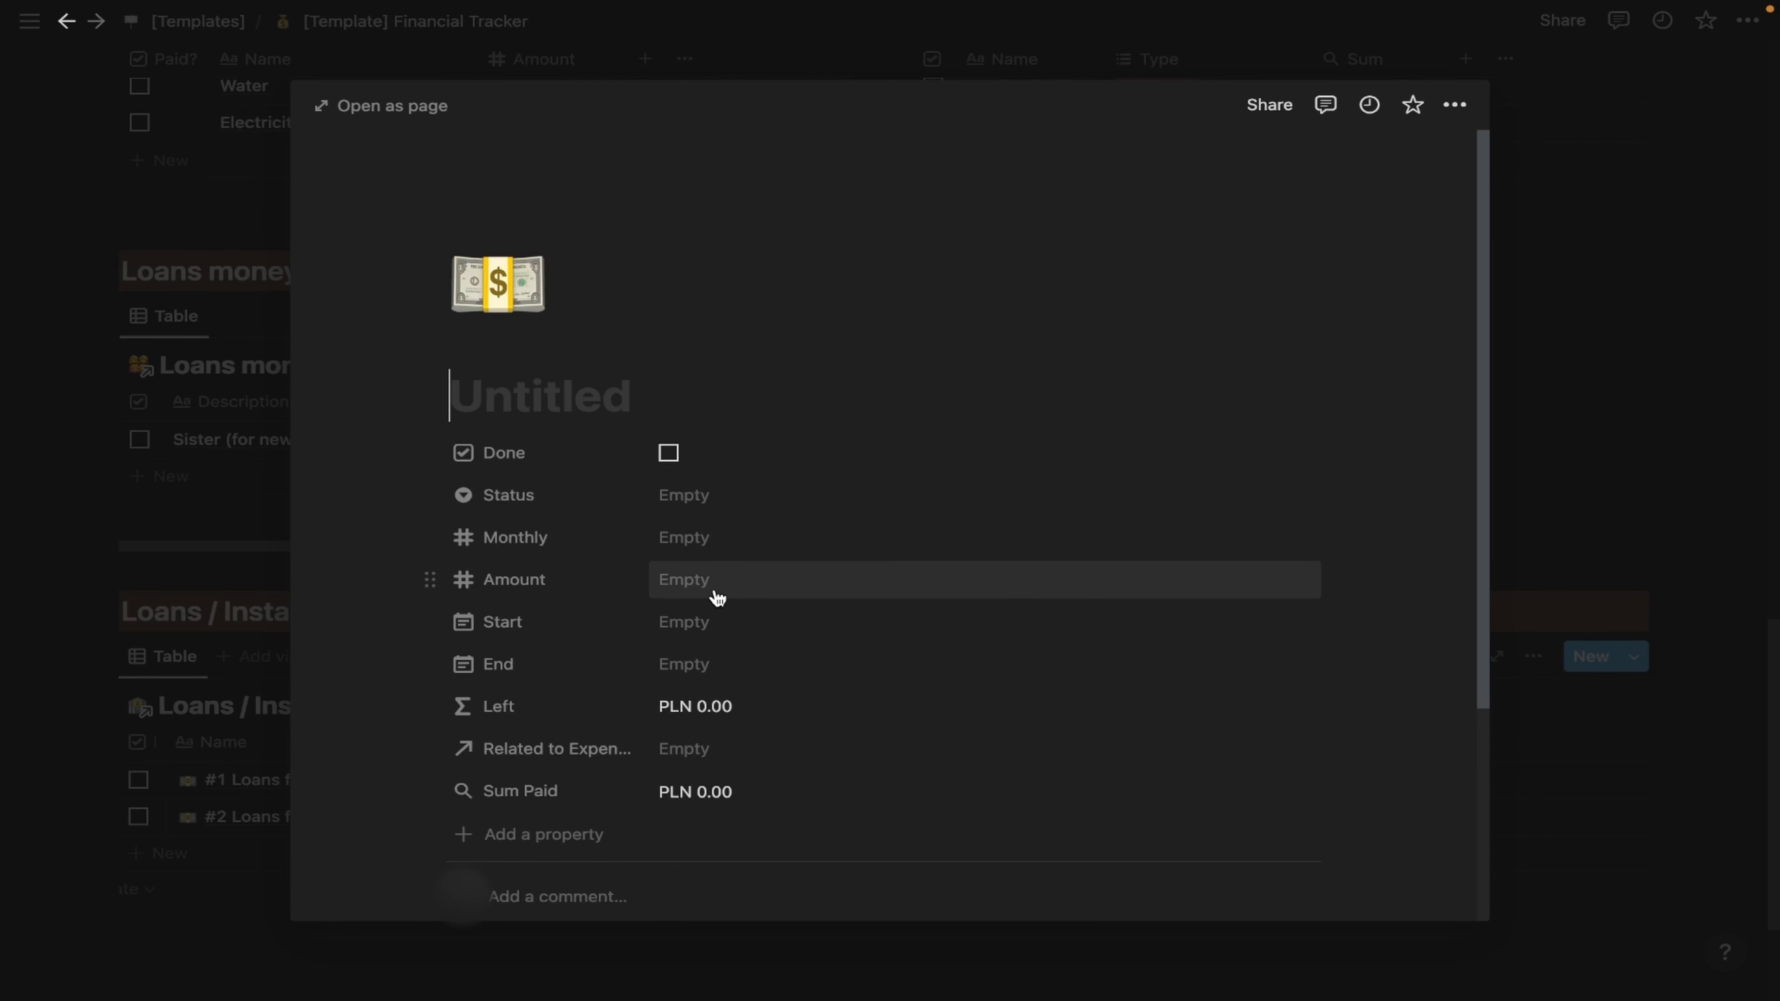
type("Loans for ")
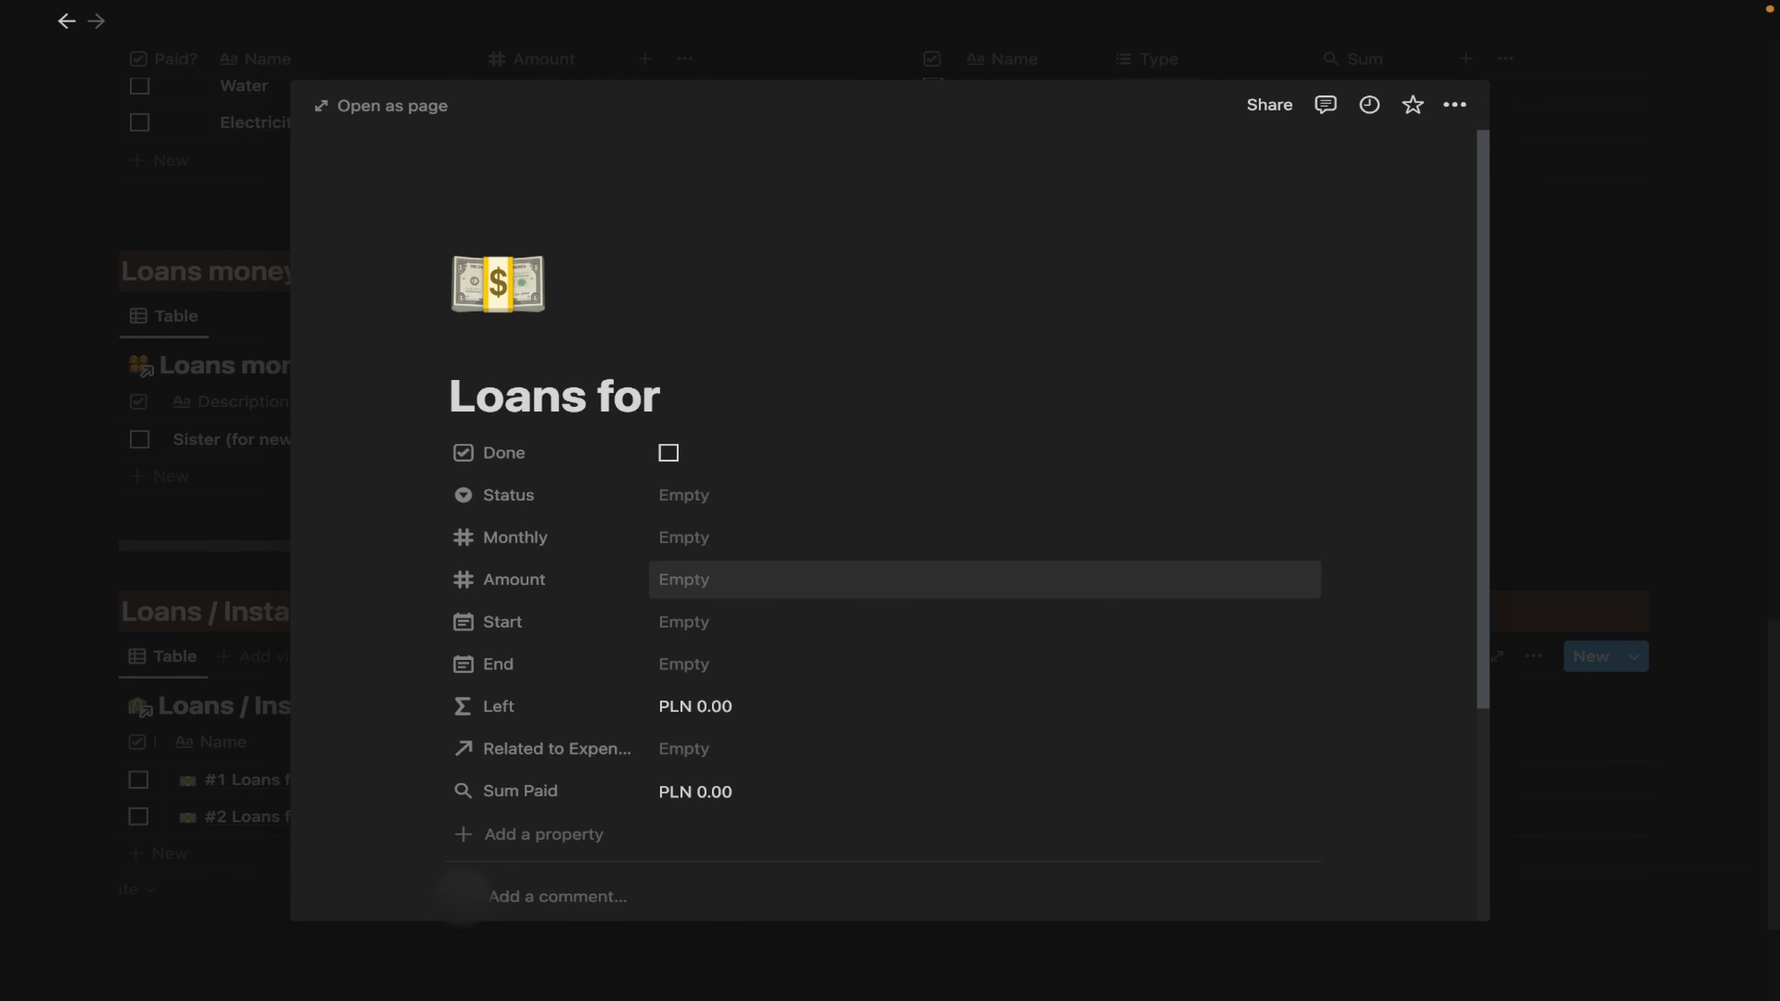
type("flat")
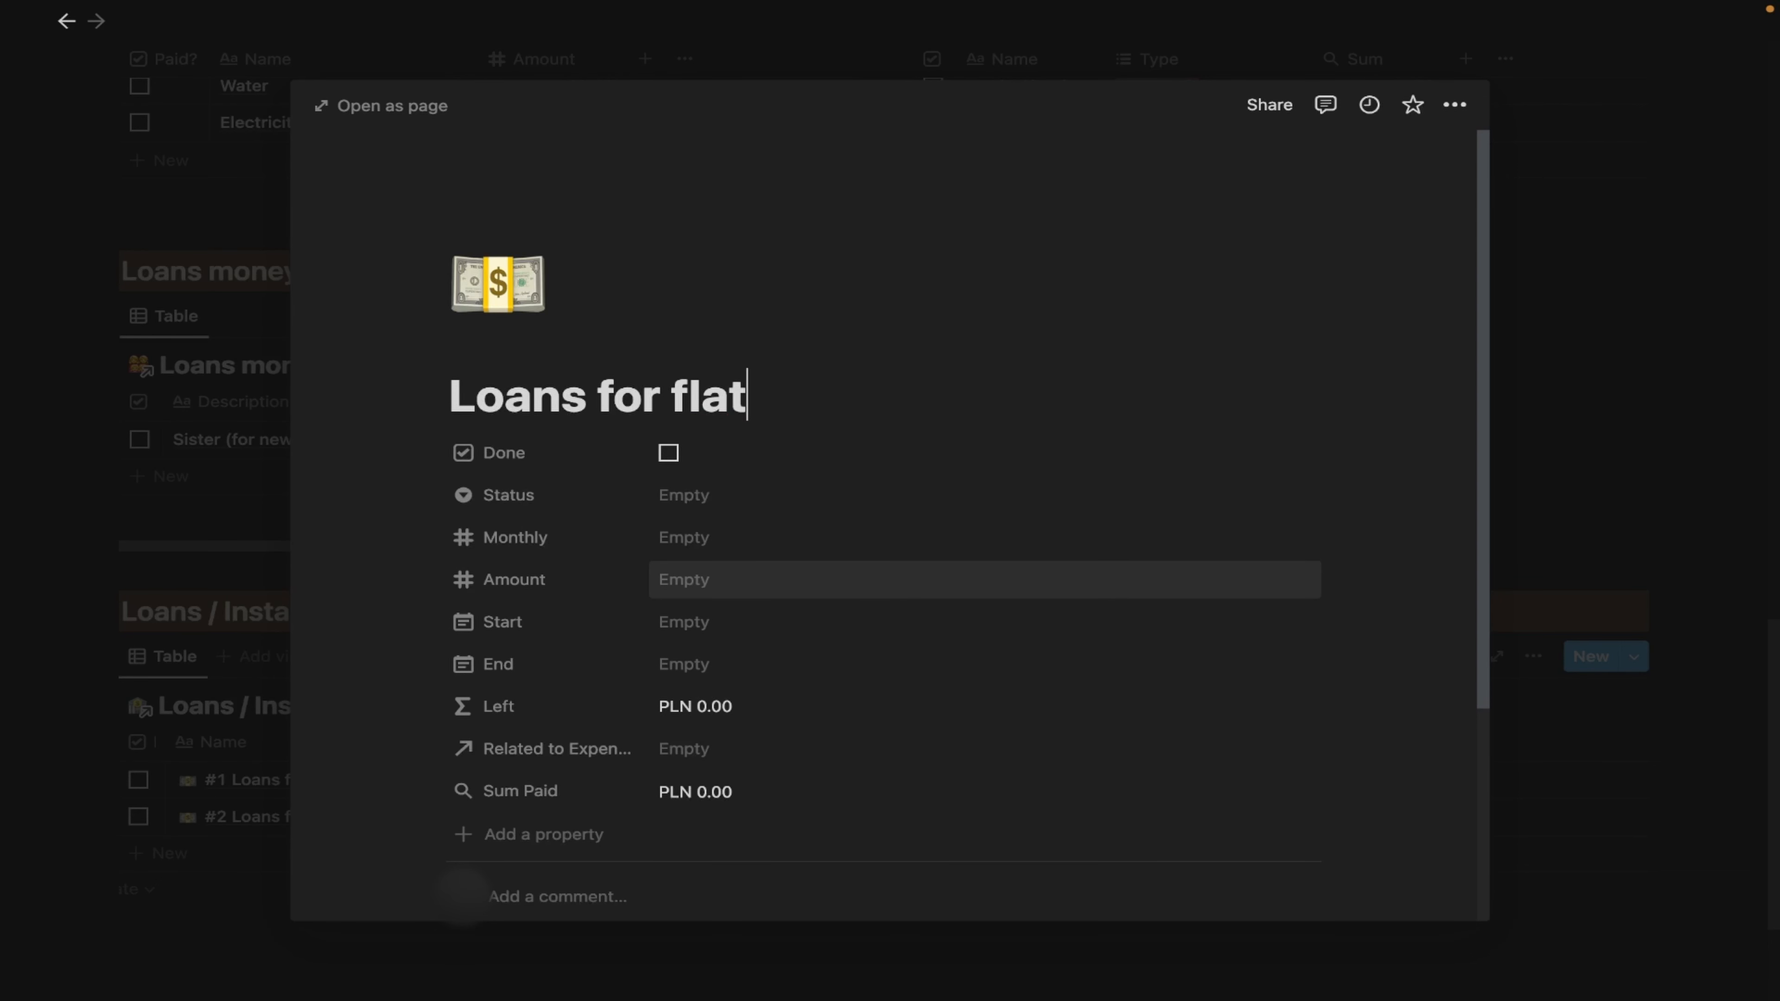
Set the Loans for flat entry's Status to Active, its Monthly value to 200 PLN and its Amount to 100000 PLN.
left_click(722, 509)
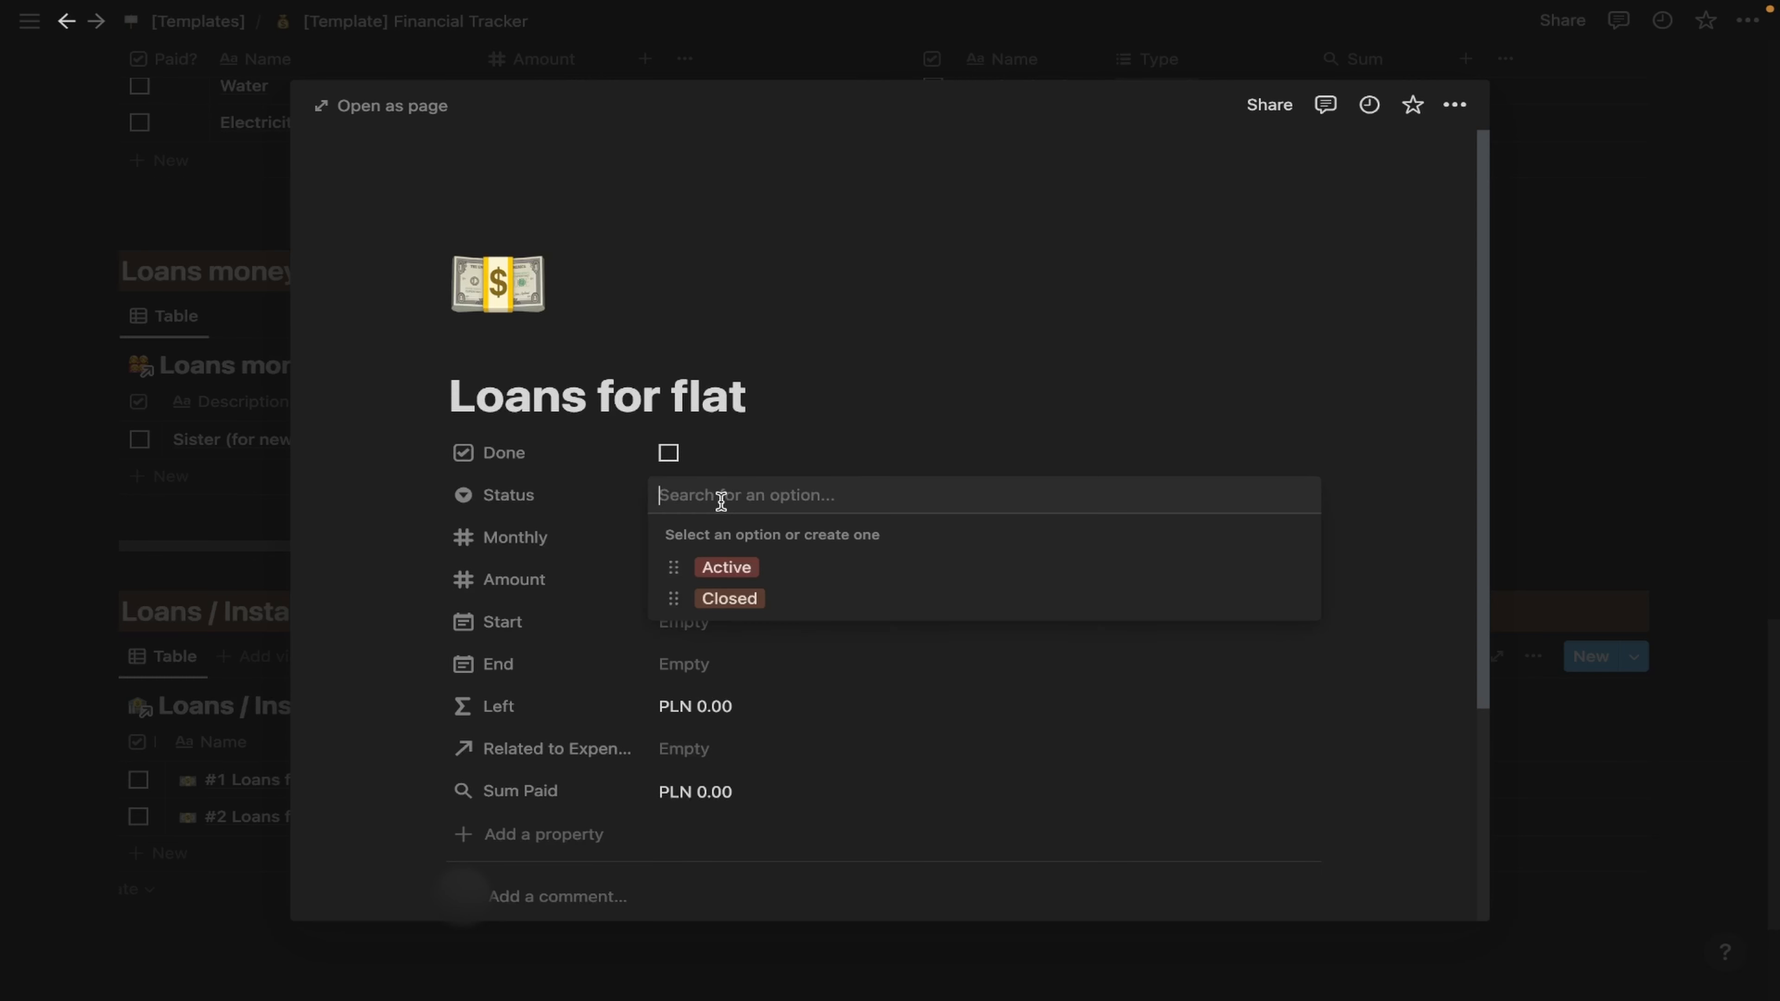
left_click(814, 568)
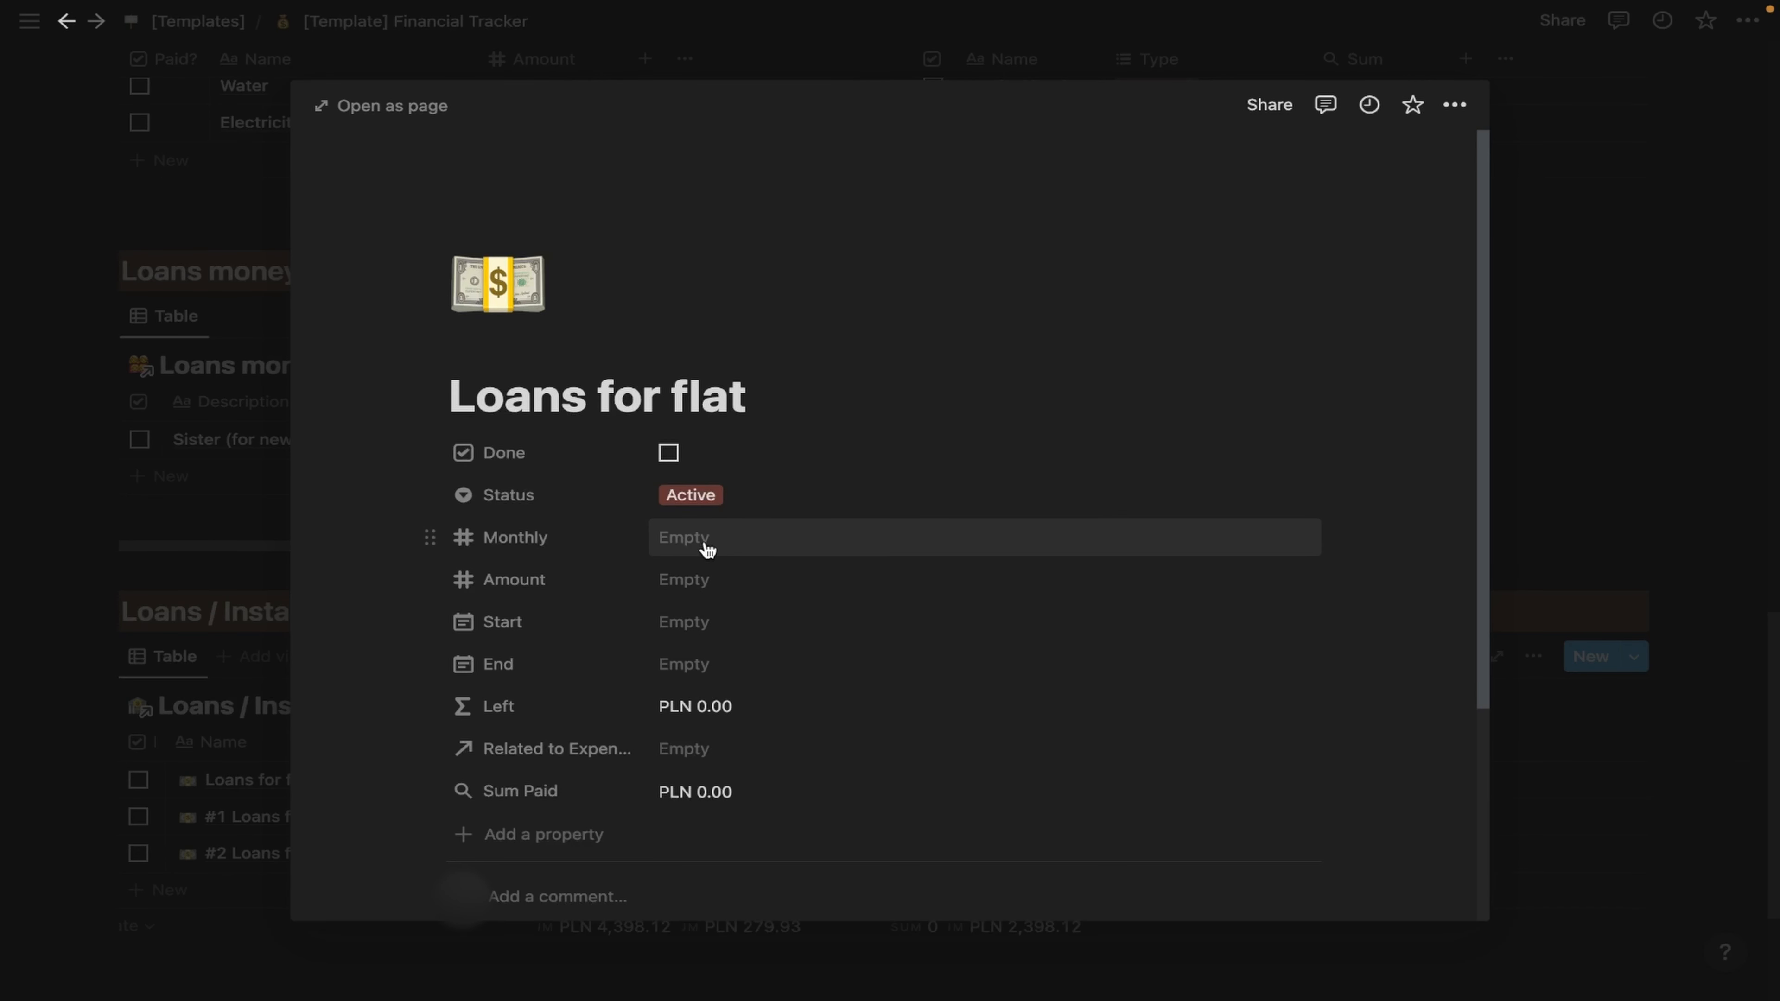
left_click(706, 549)
type("200")
left_click(679, 583)
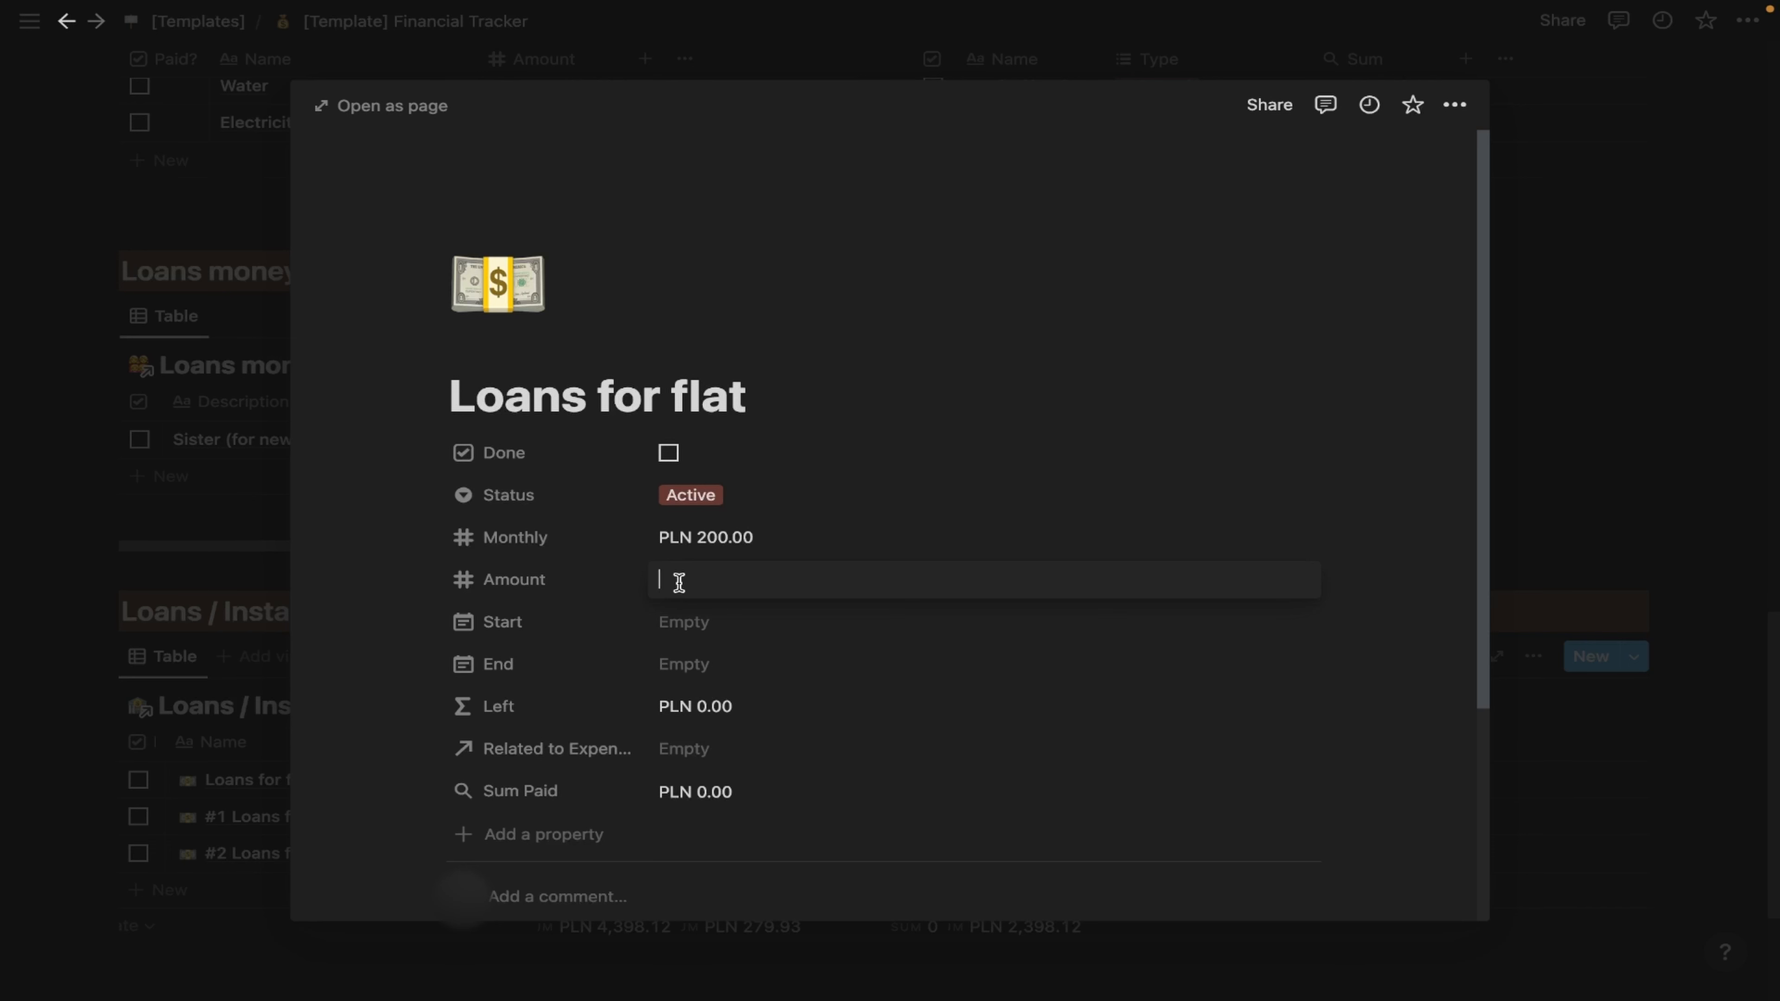
type("100000")
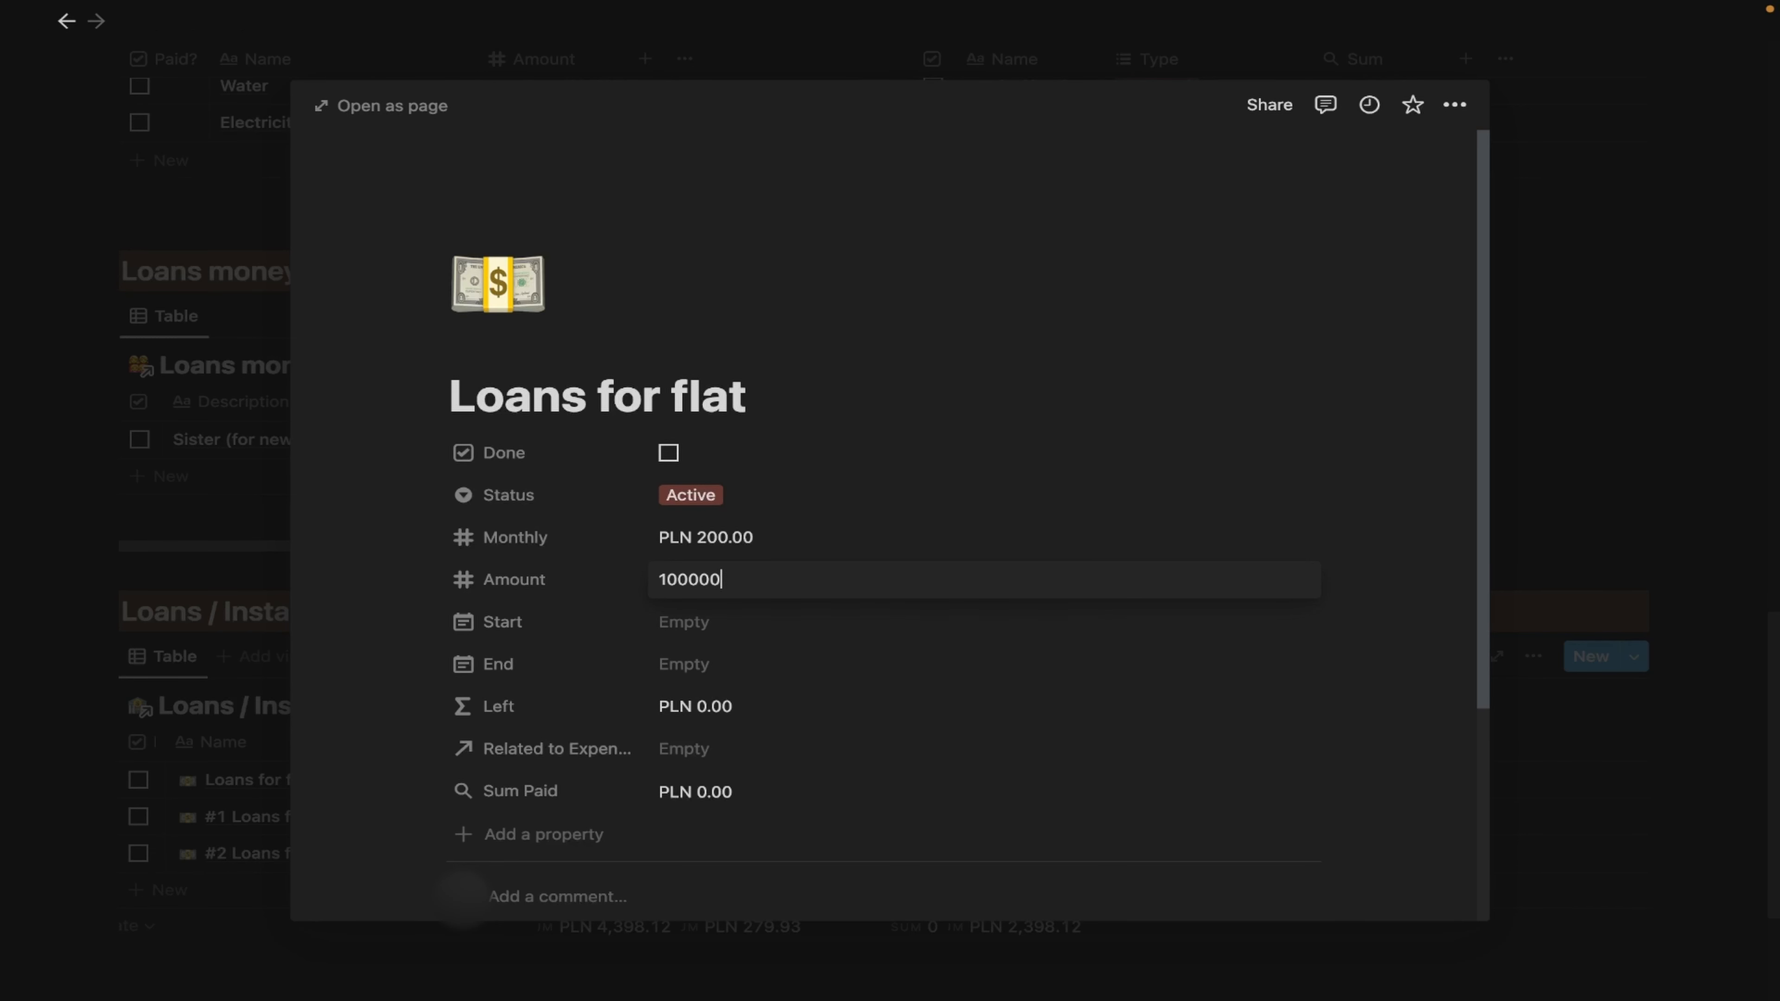
key("Return")
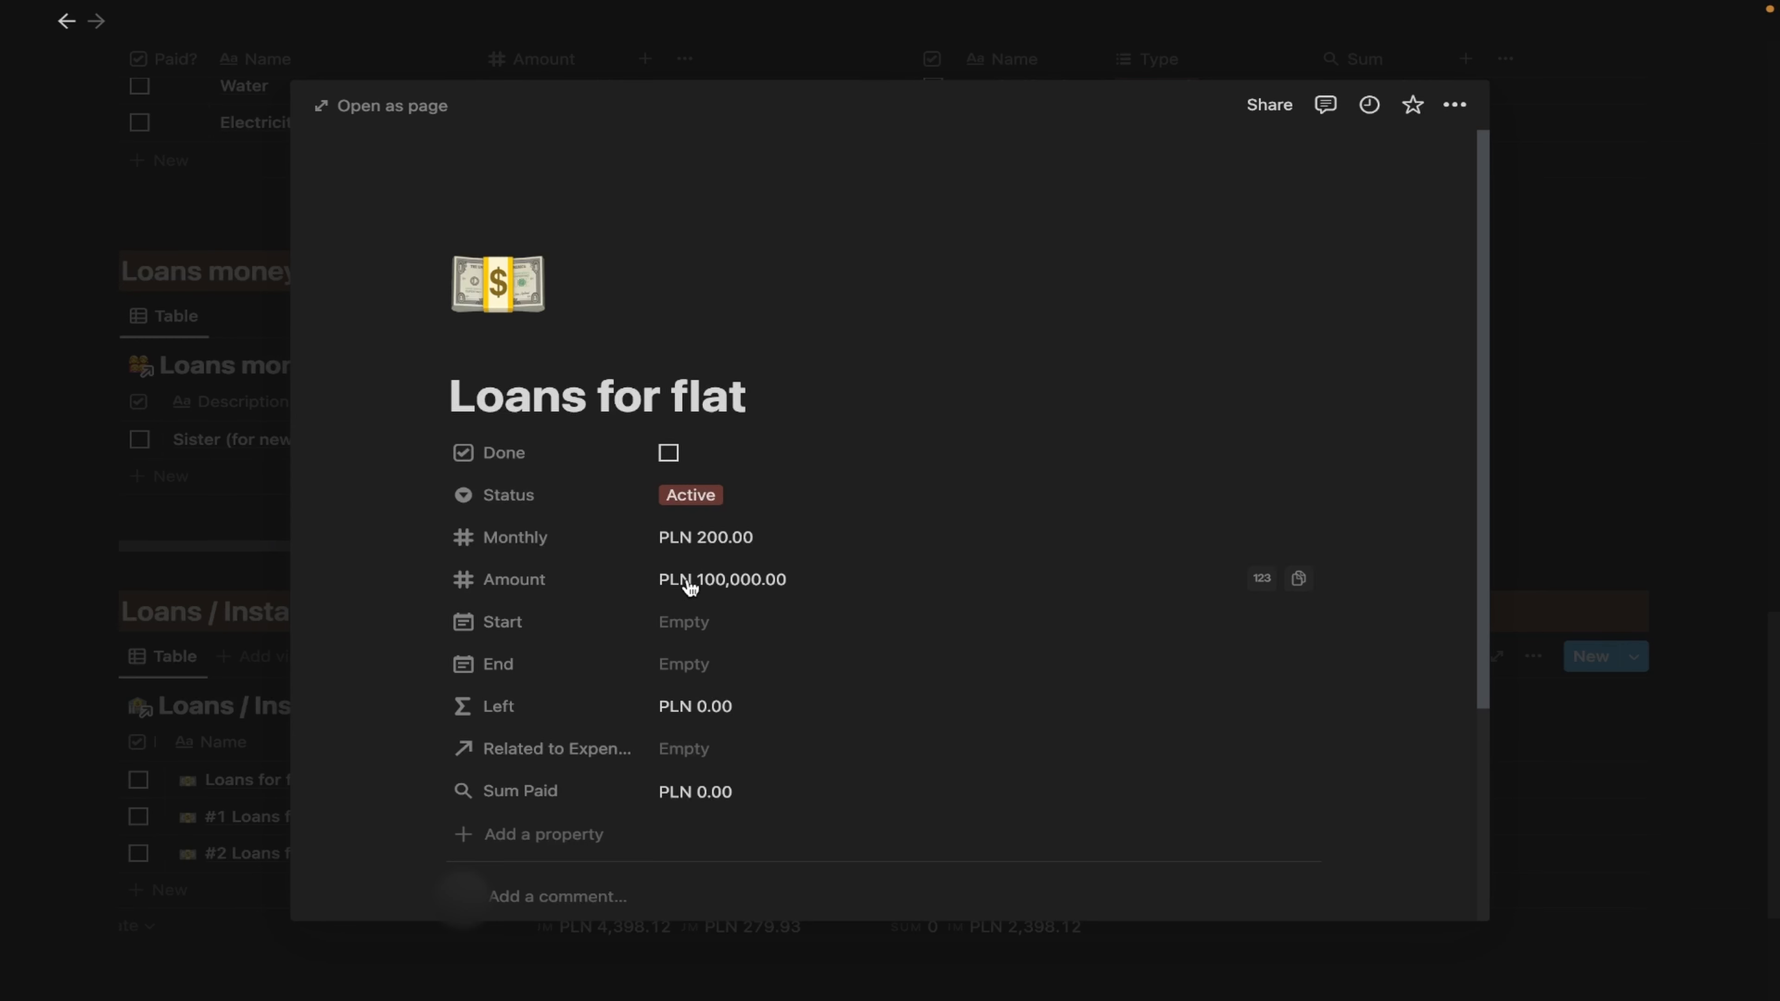
Set the Loans for flat entry's Start to April 15, 2022 and End to May 30, 2026, and close it.
left_click(712, 630)
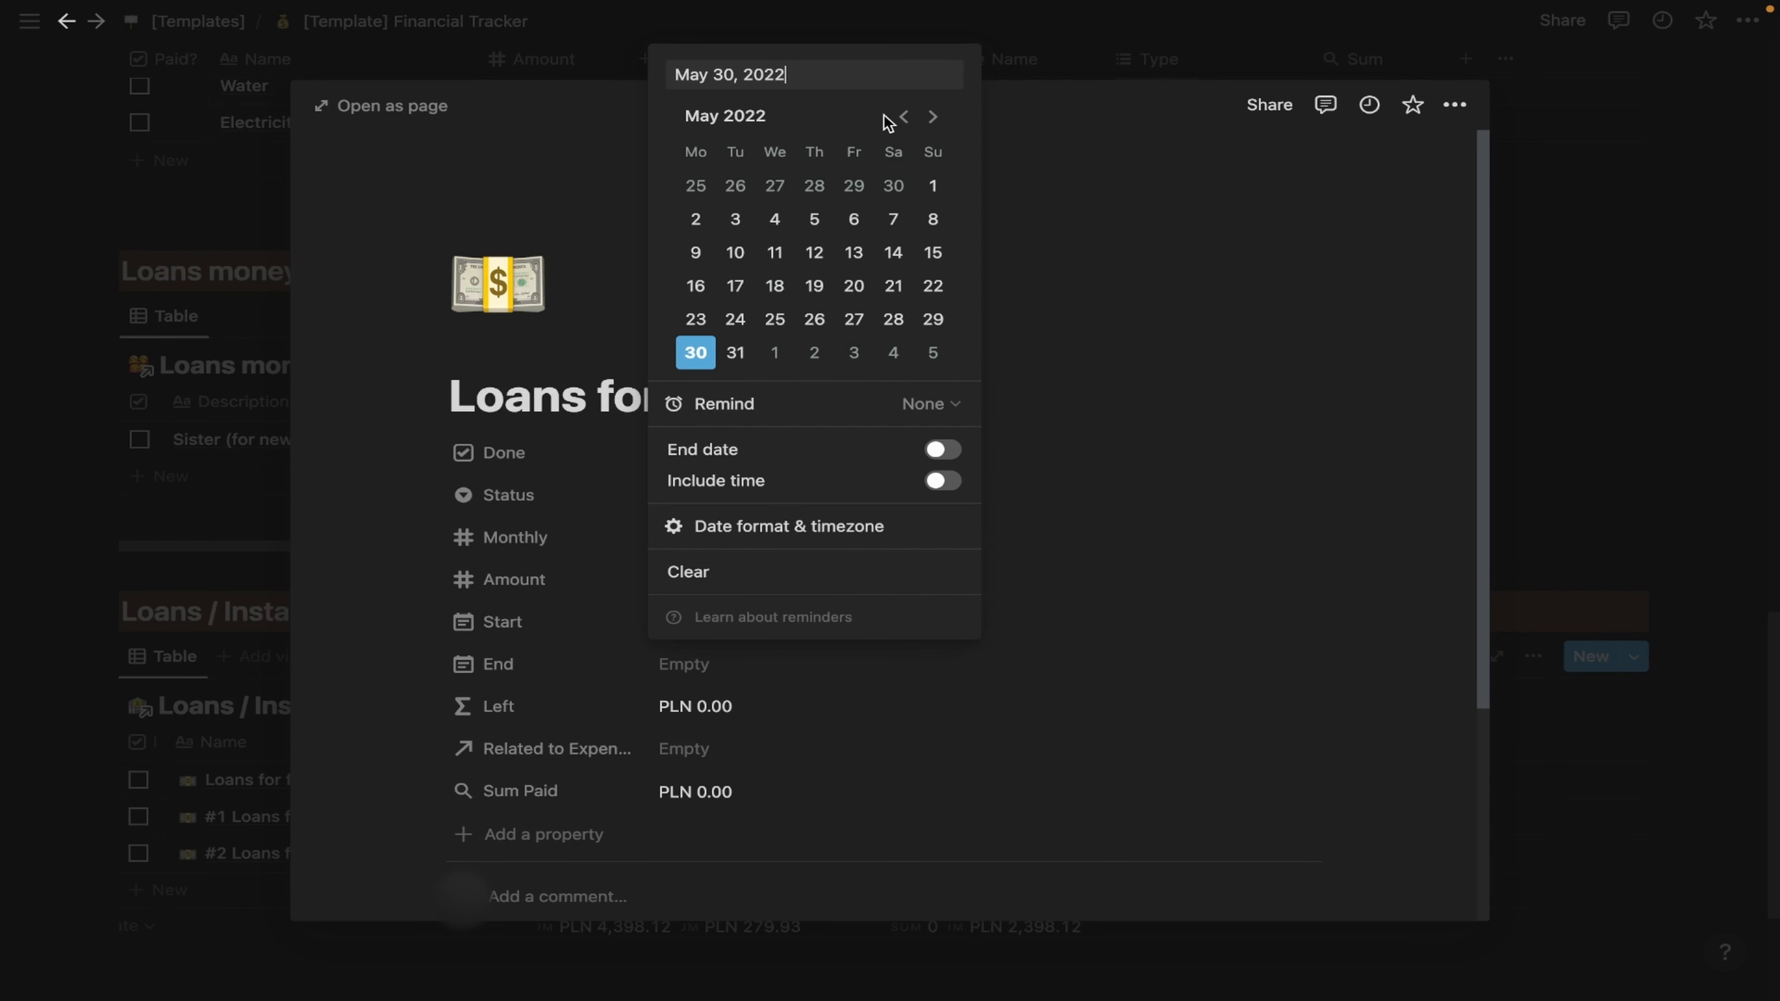
left_click(902, 117)
left_click(850, 255)
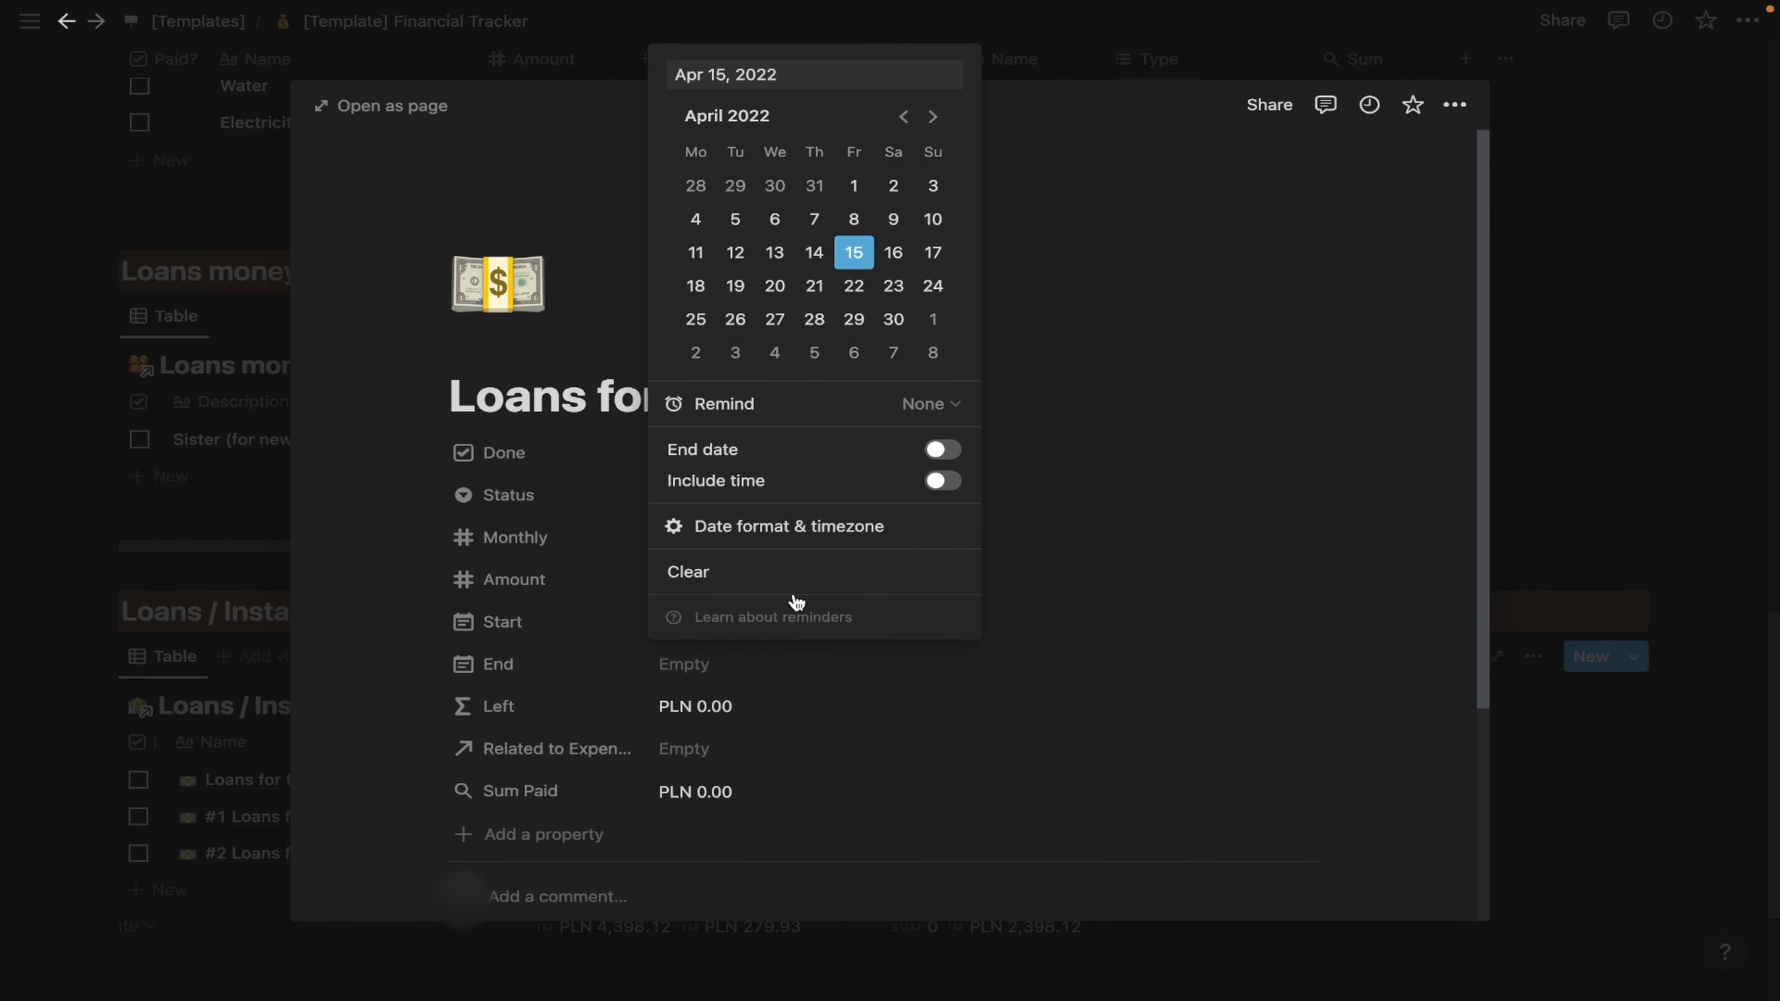
left_click(736, 667)
left_click(735, 668)
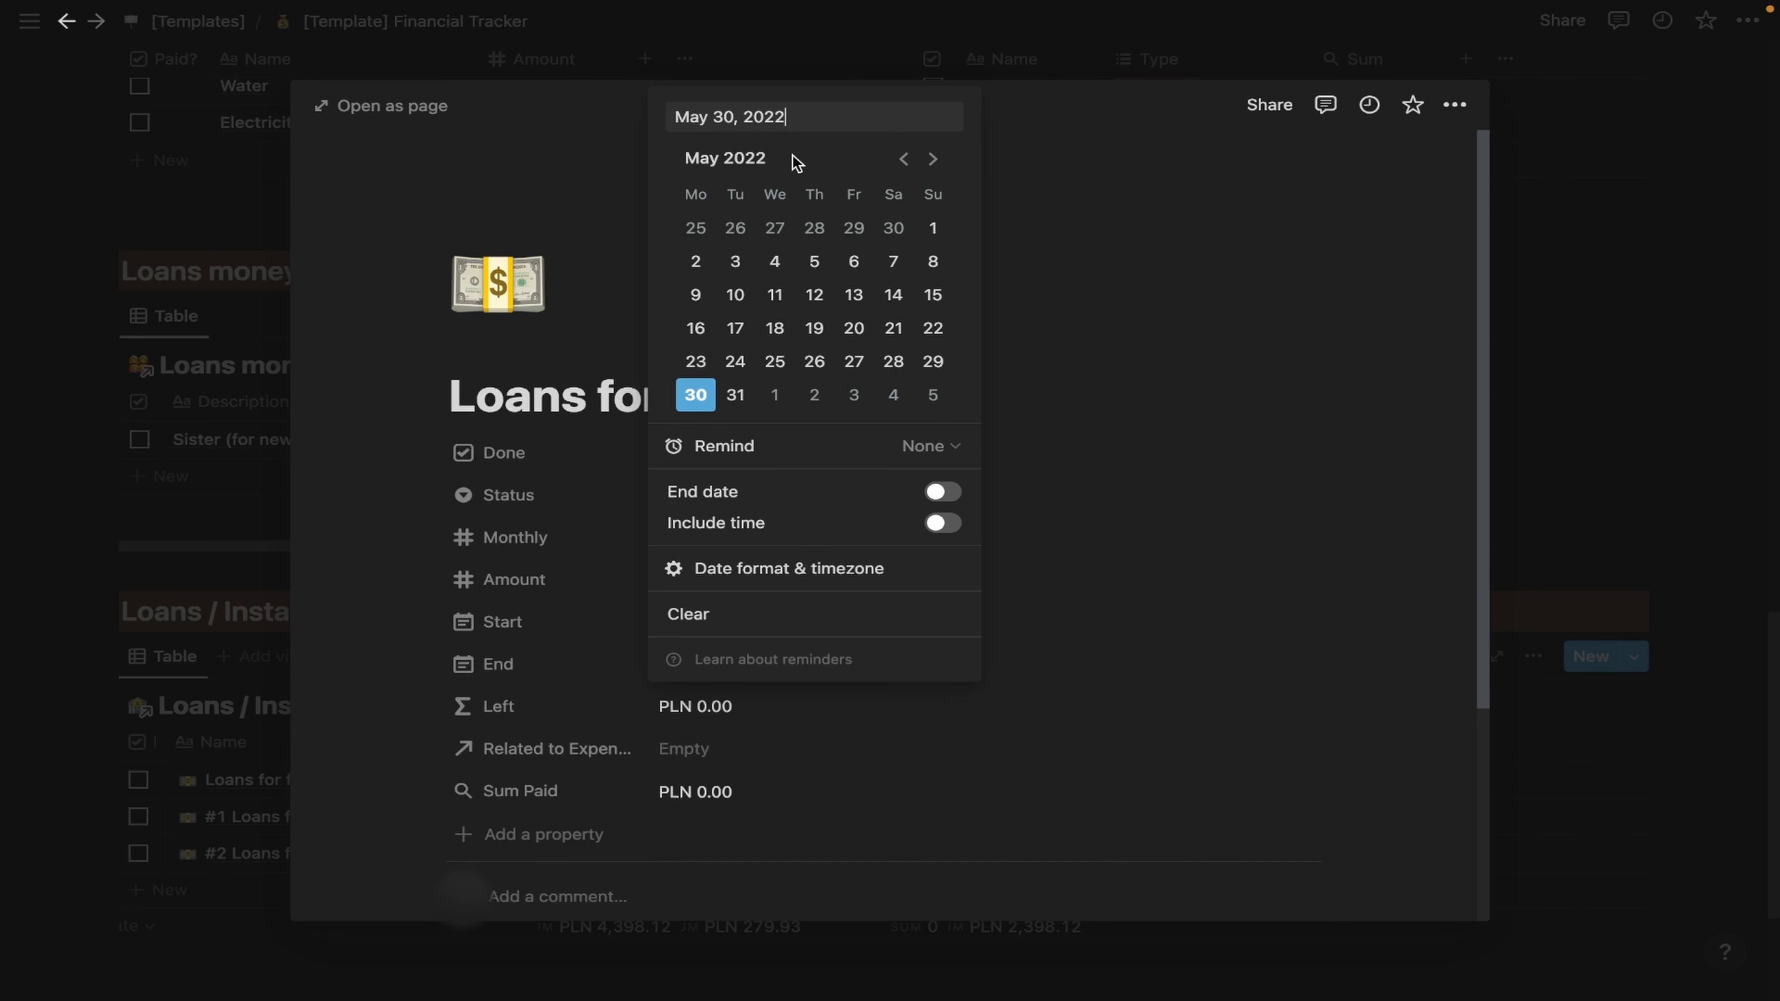
key("BackSpace")
type("6")
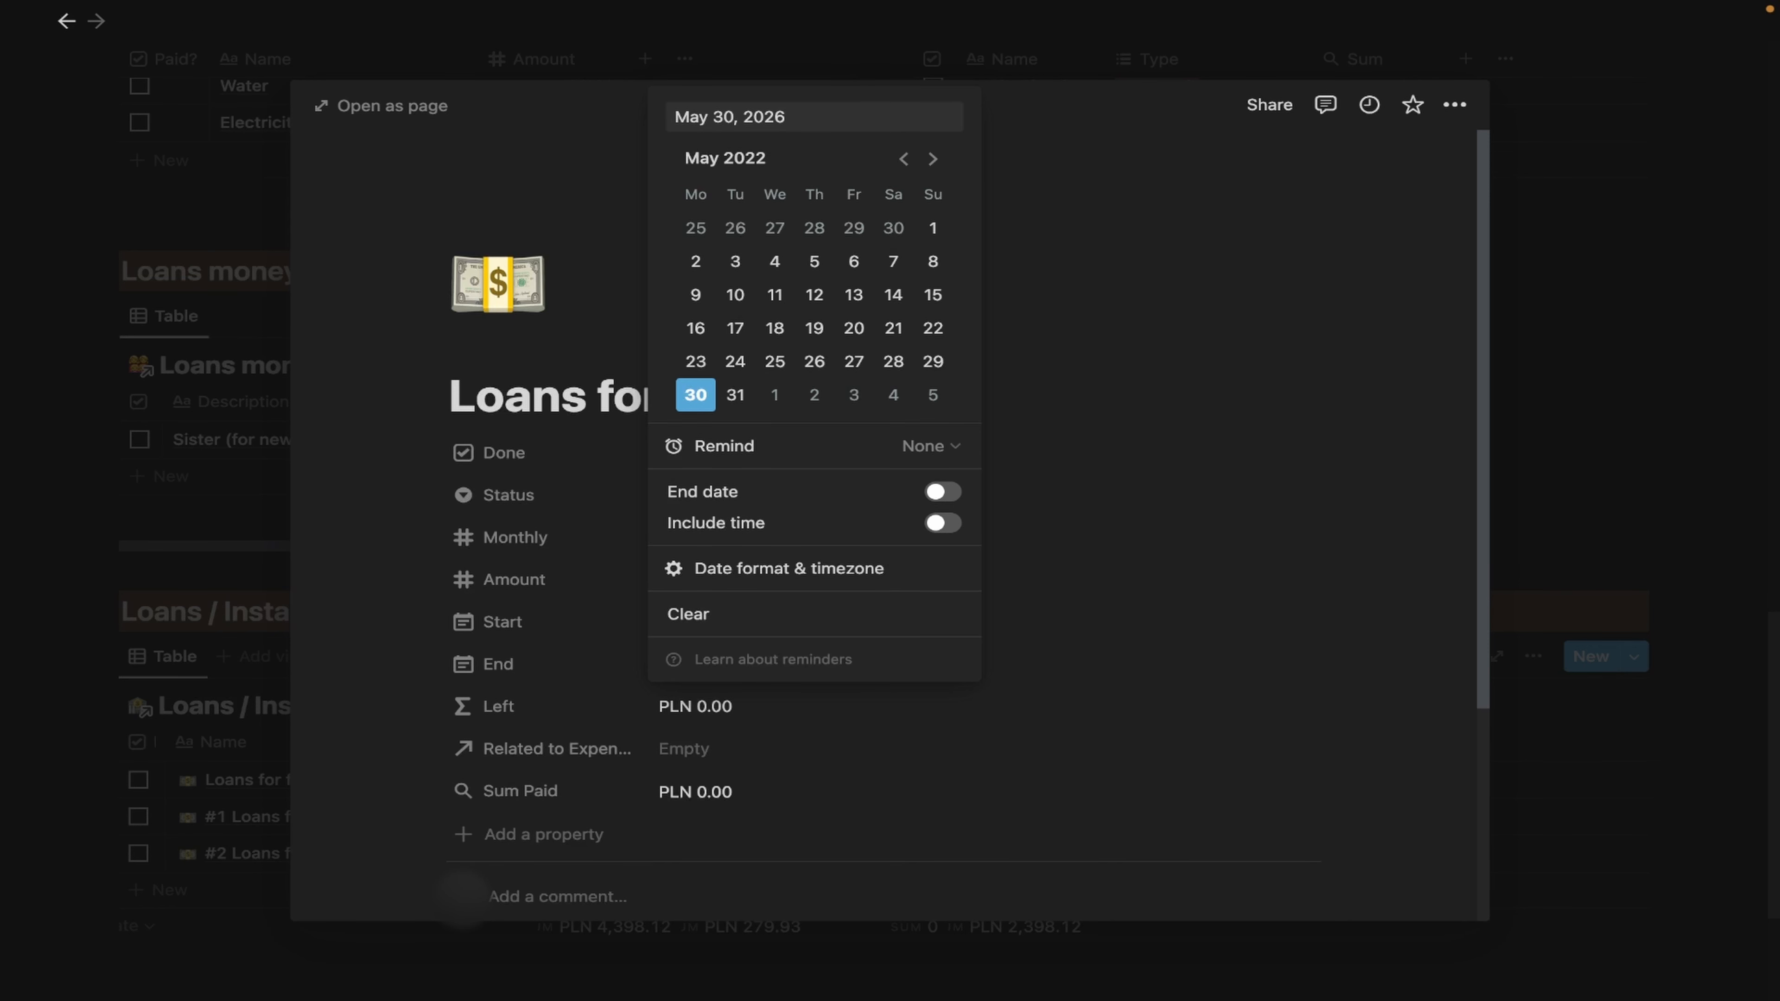
key("Return")
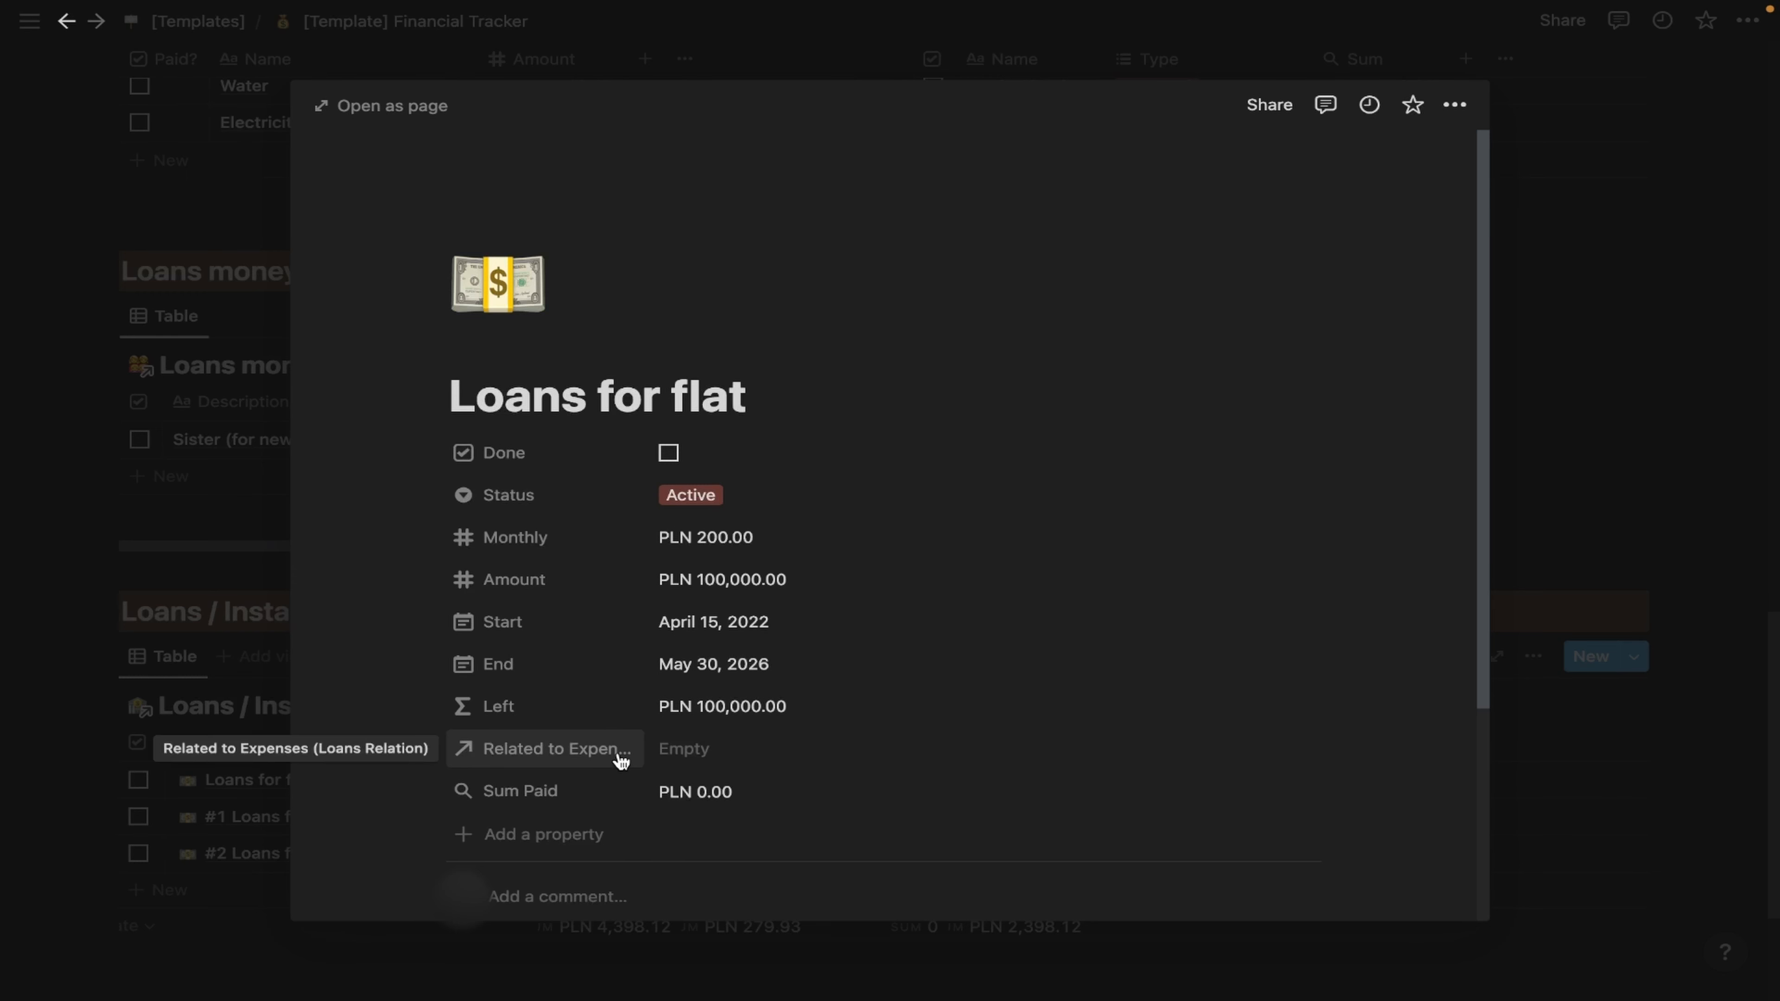
left_click(1615, 459)
scroll(1064, 747, "down", 2)
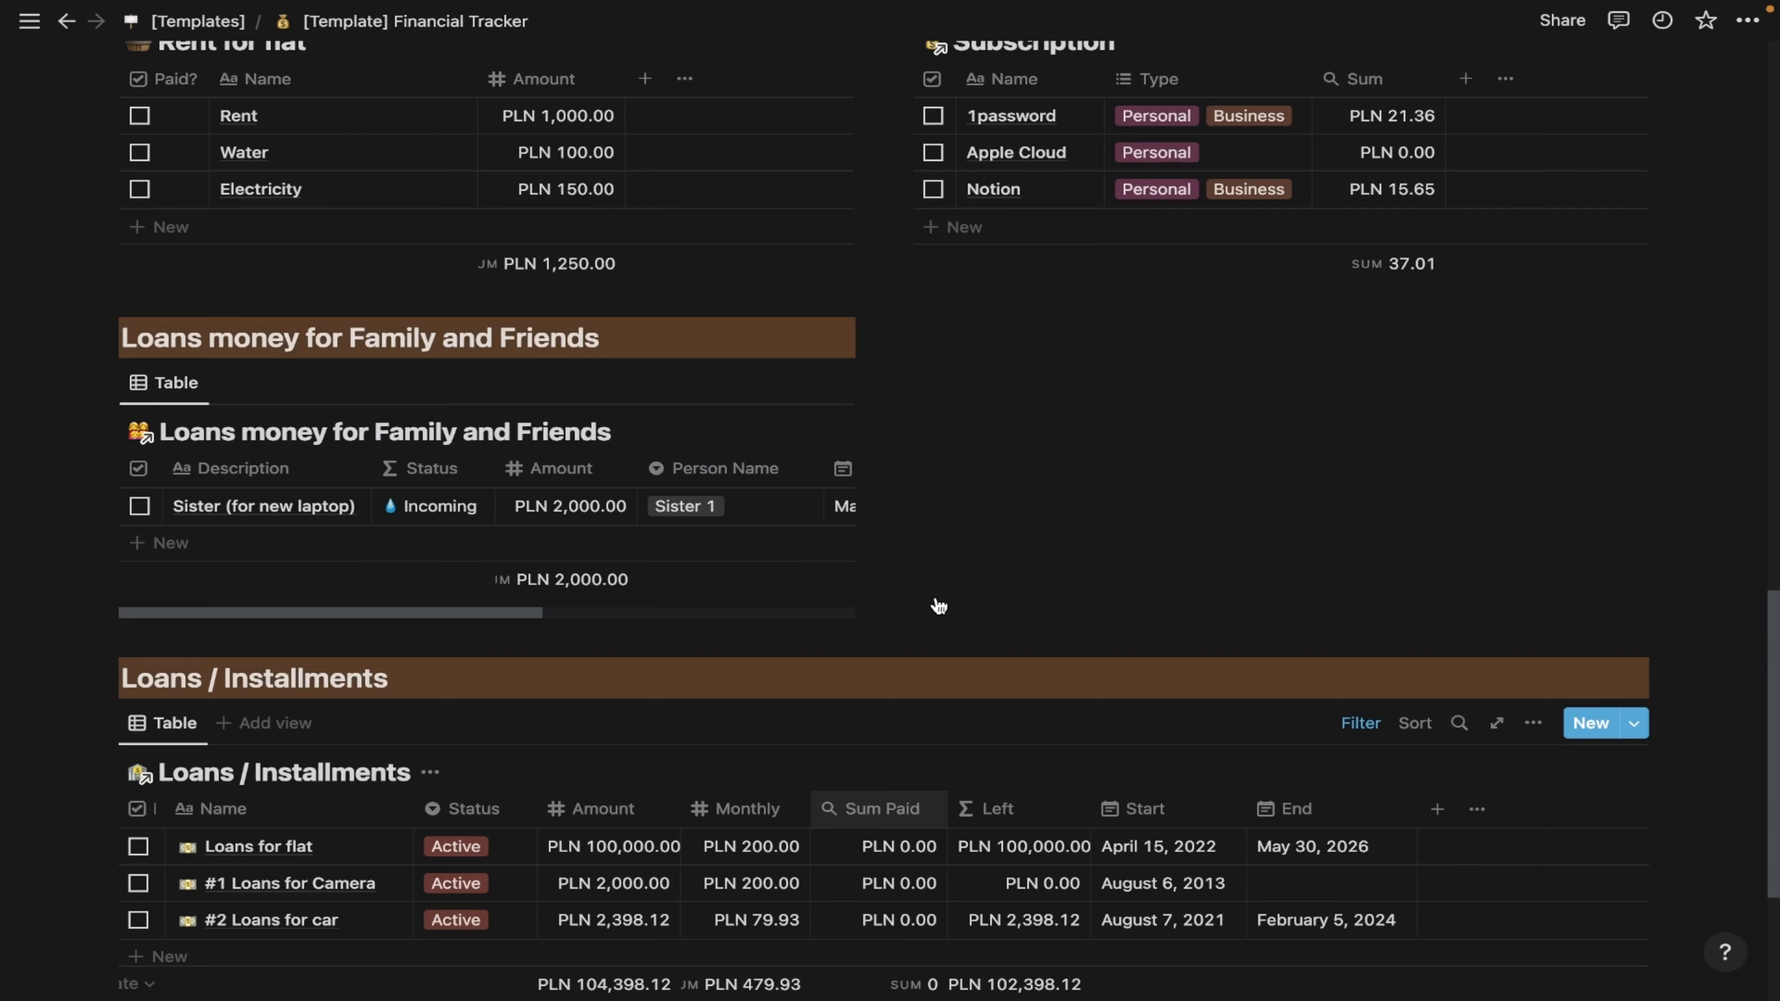
scroll(934, 603, "up", 6)
scroll(936, 596, "up", 3)
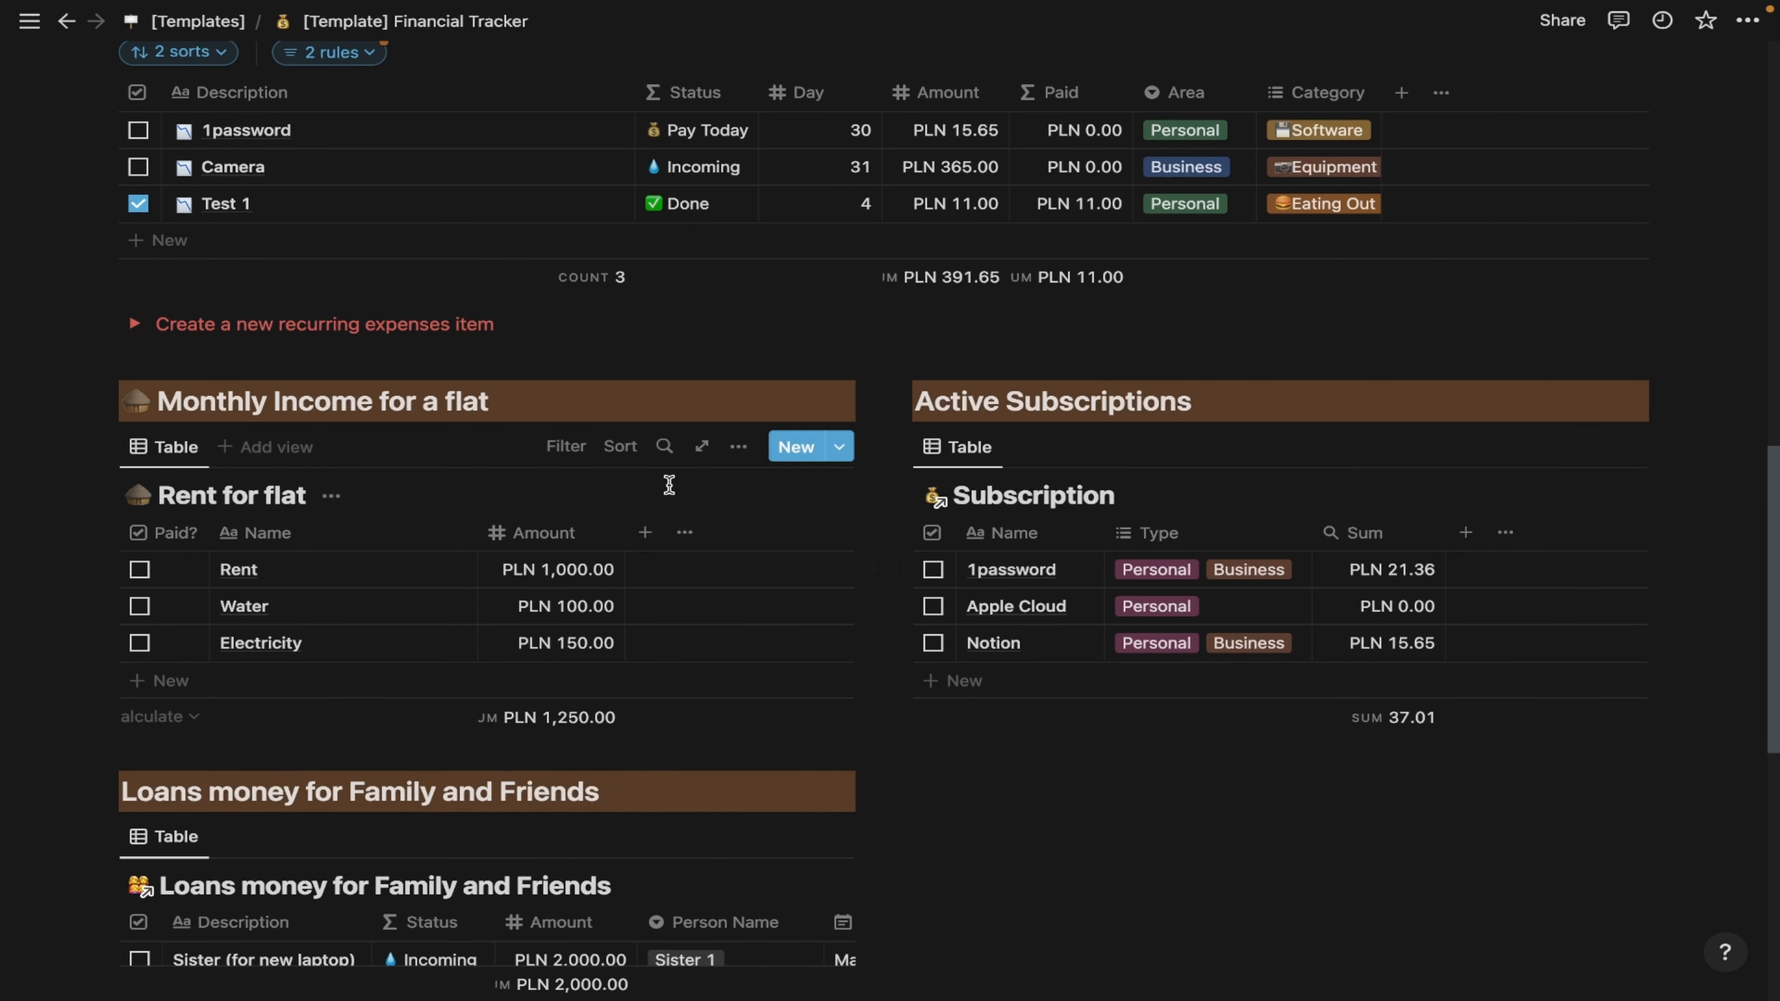
Add an expense from the Expense Item template, title it "Flat loans #1" and set its Amount to 100 PLN.
left_click(1633, 73)
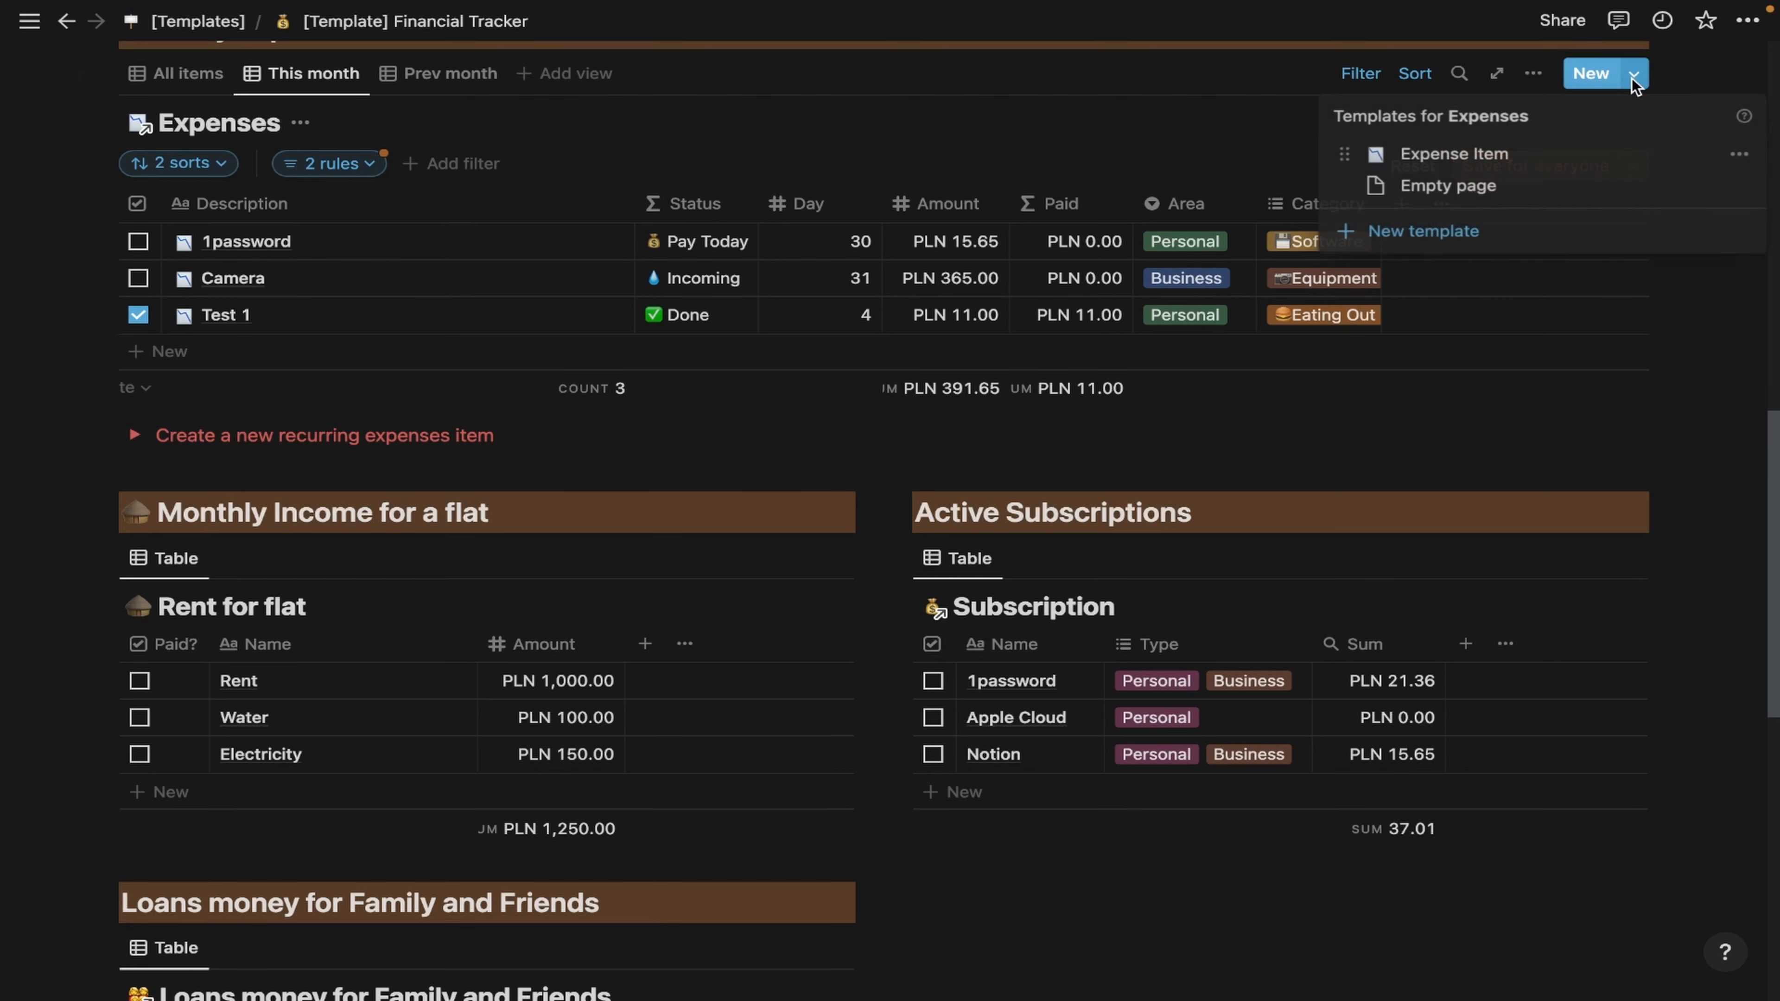
left_click(1483, 153)
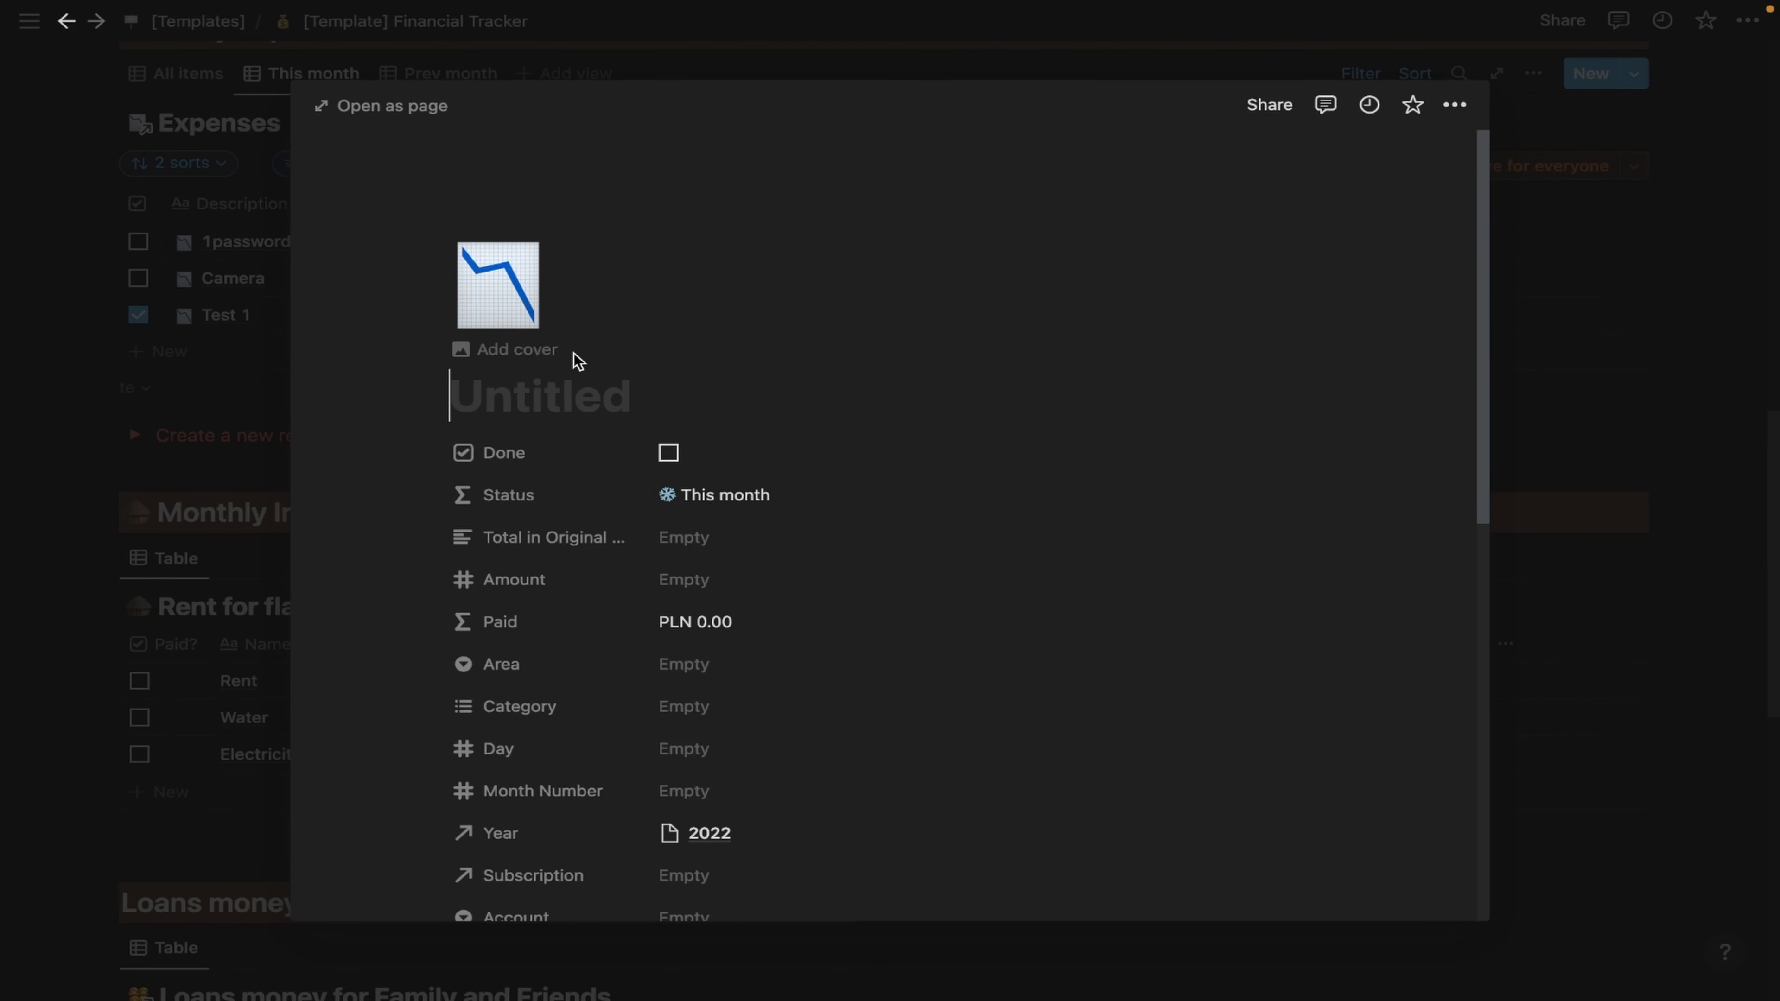
type("Flat loans ")
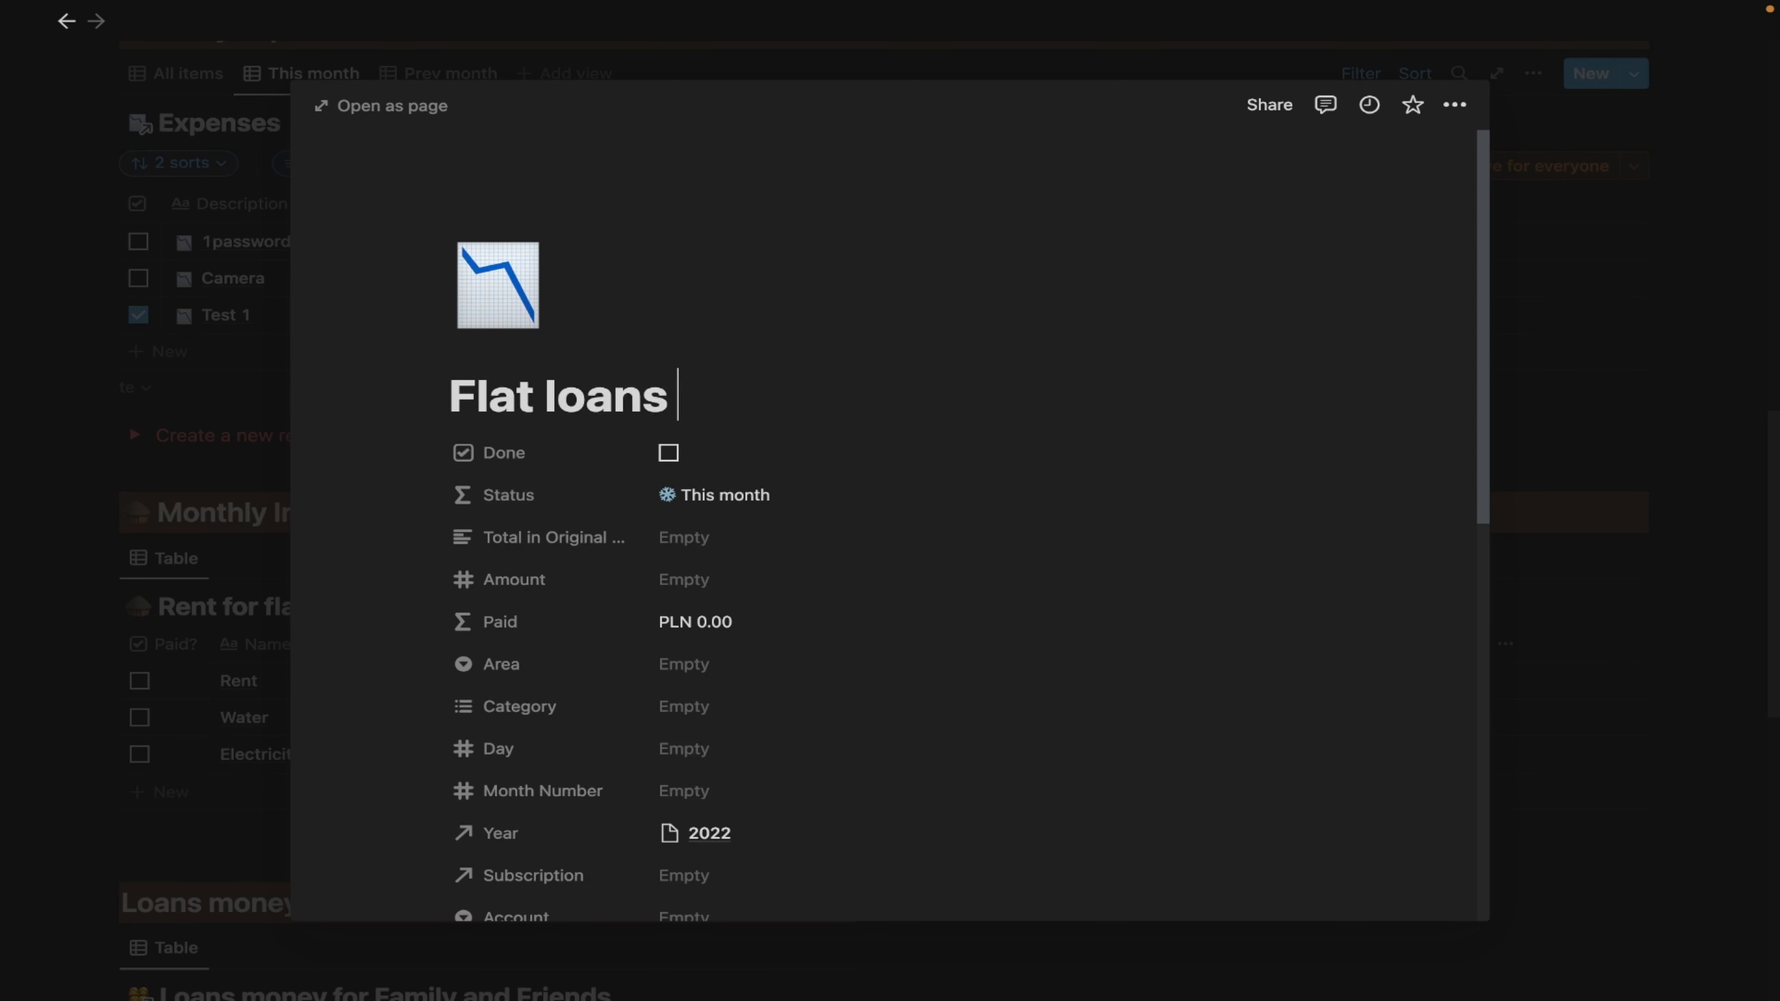
type("#1")
left_click(707, 566)
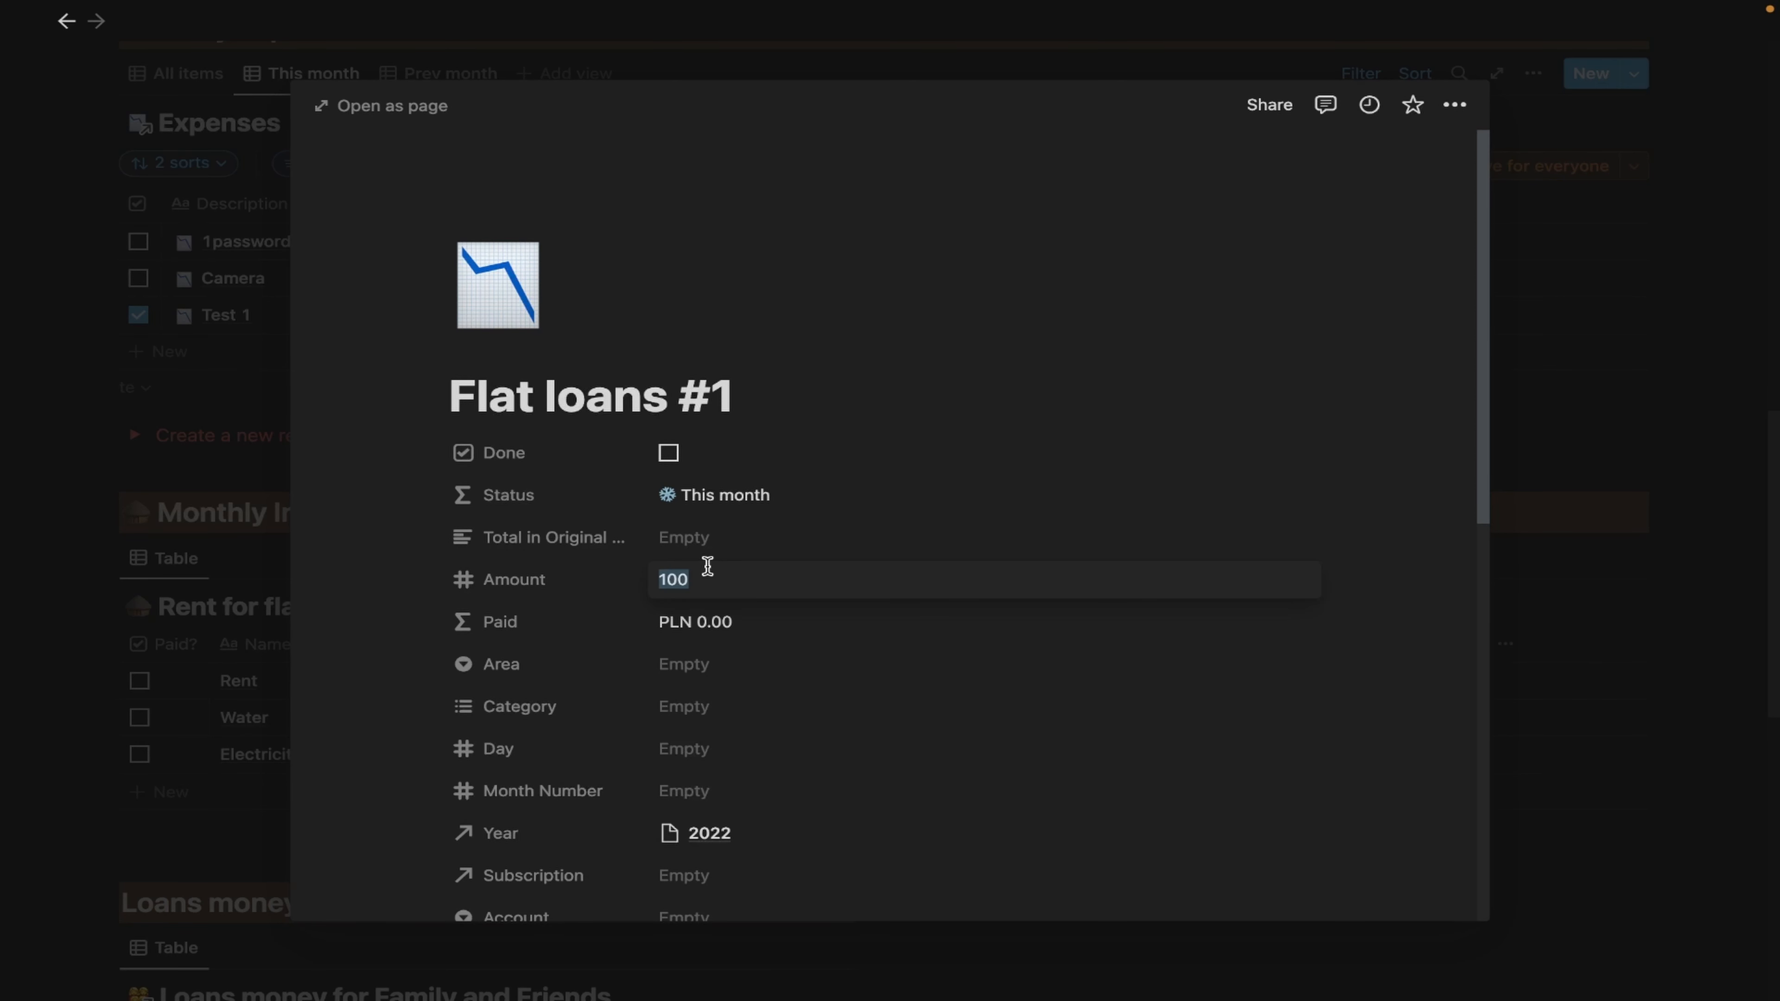
type("100")
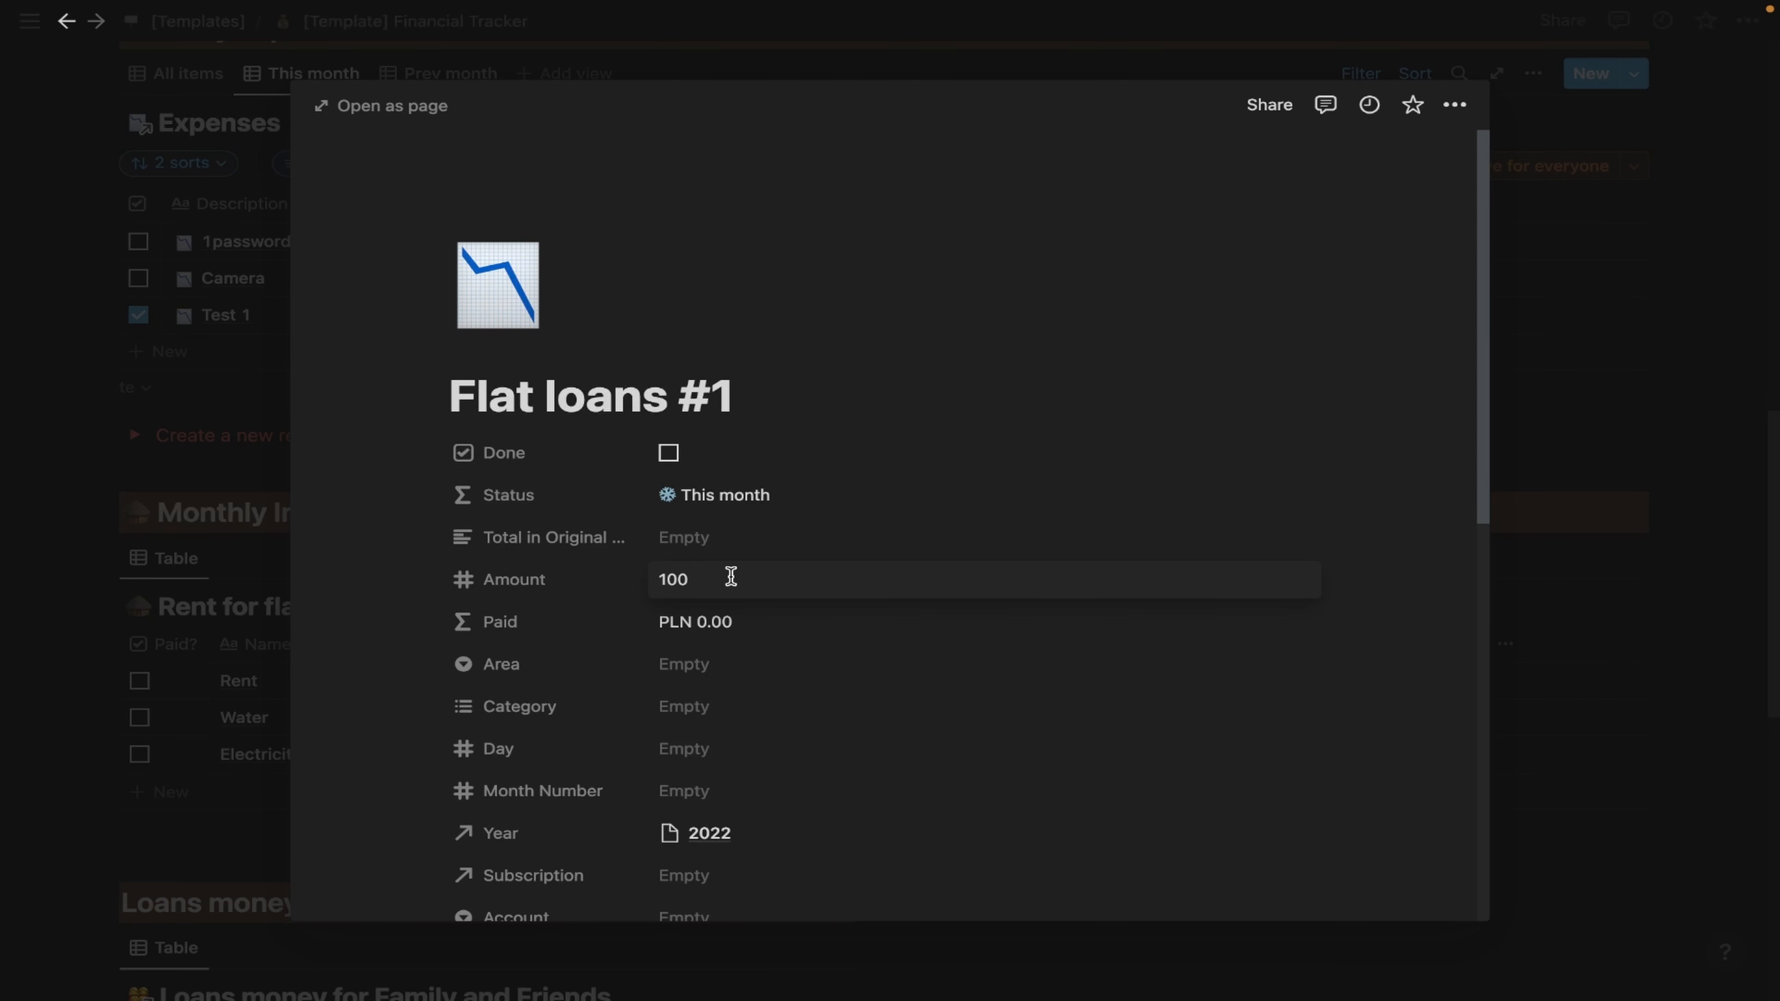
Set the Flat loans #1 expense's Area to Personal and its Category to Investment.
left_click(709, 666)
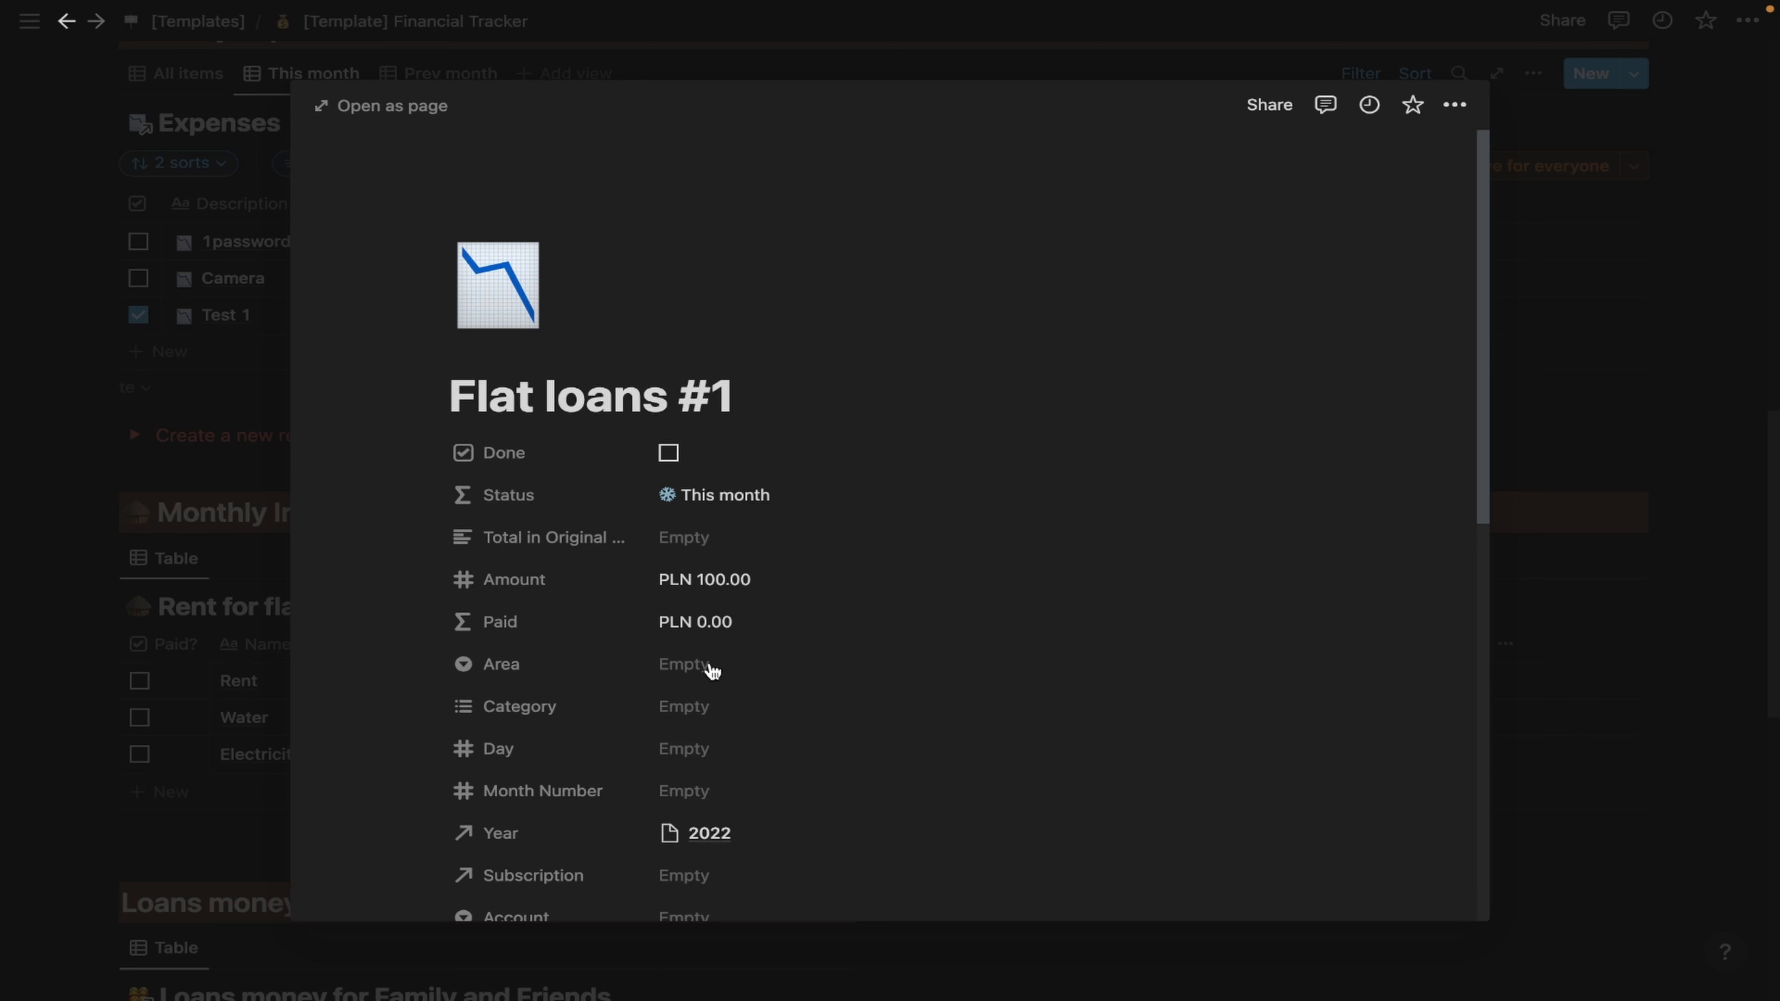
left_click(709, 666)
left_click(775, 737)
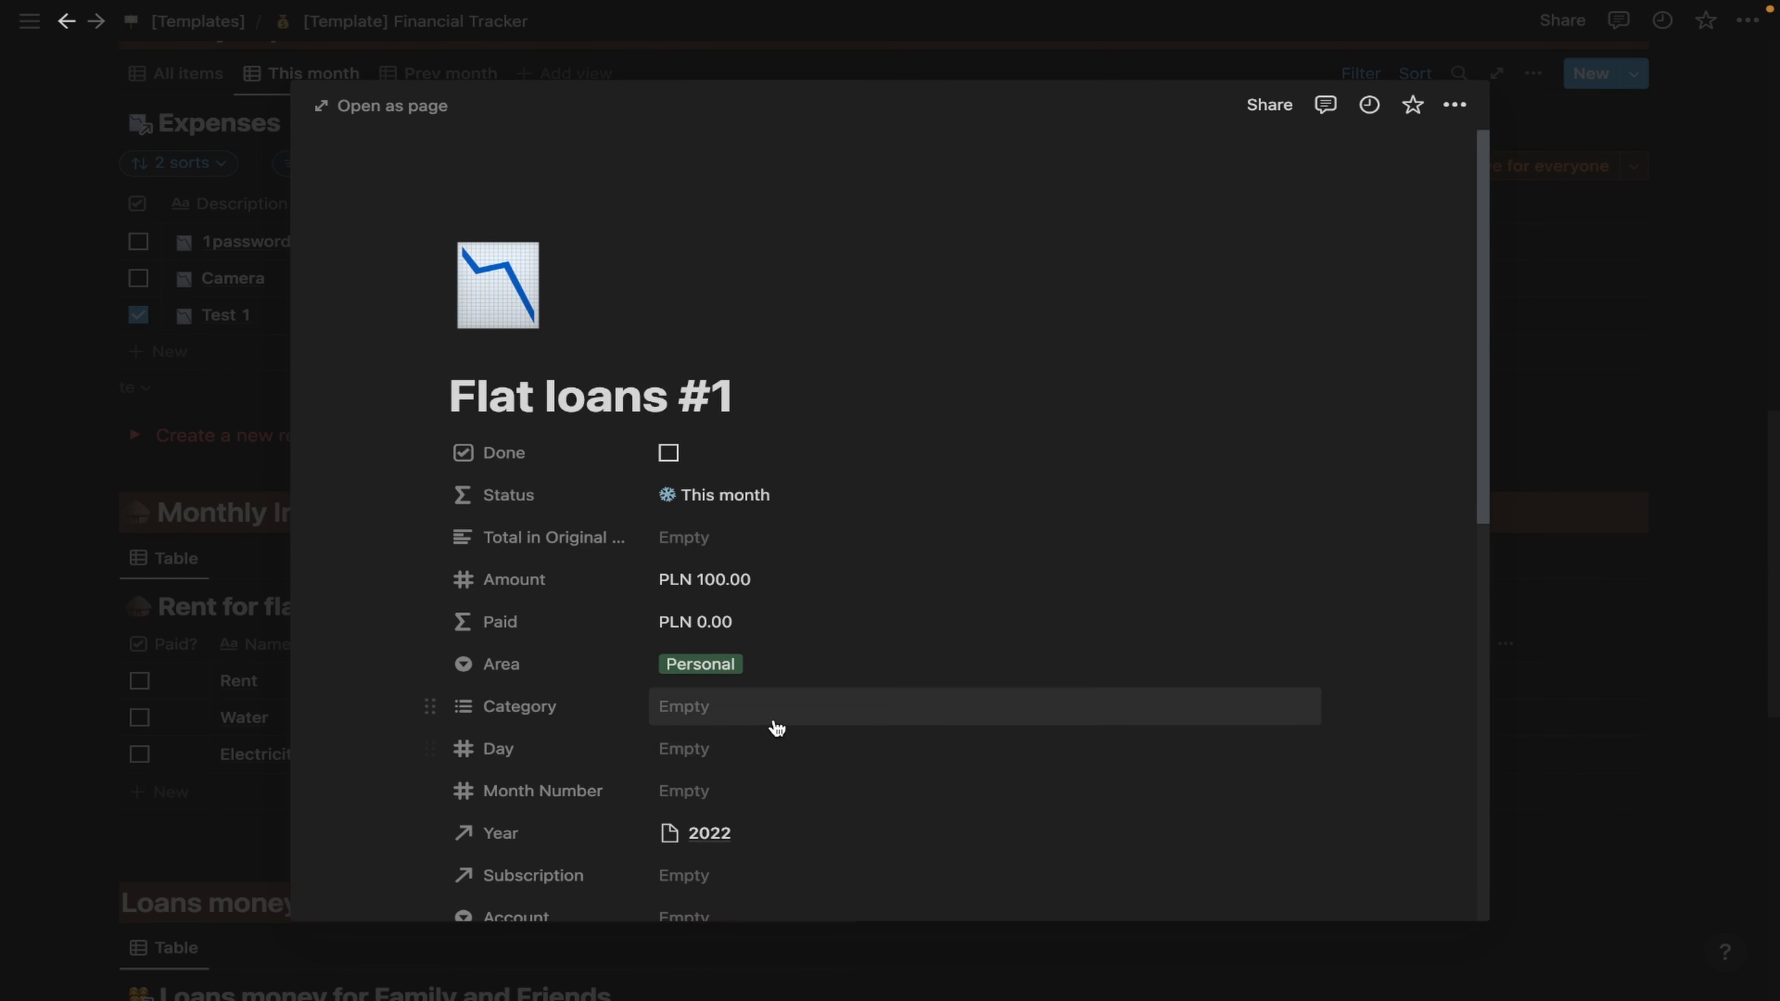
scroll(760, 708, "down", 1)
left_click(679, 657)
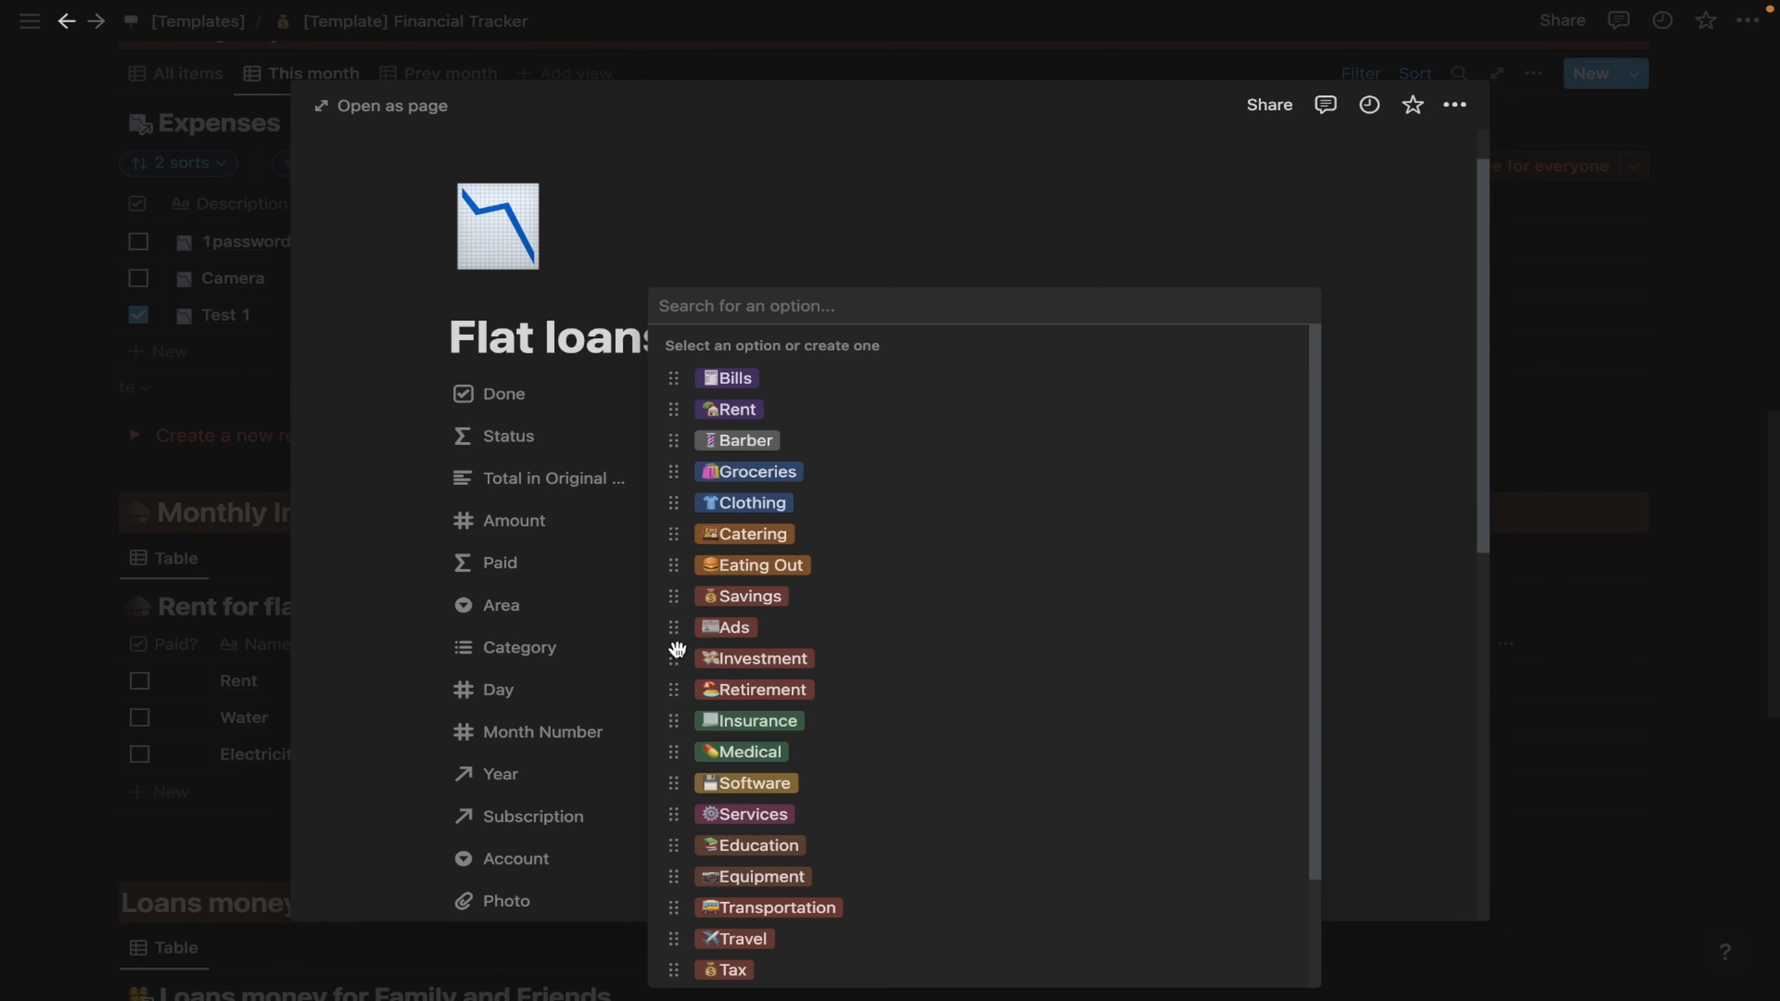
left_click(778, 662)
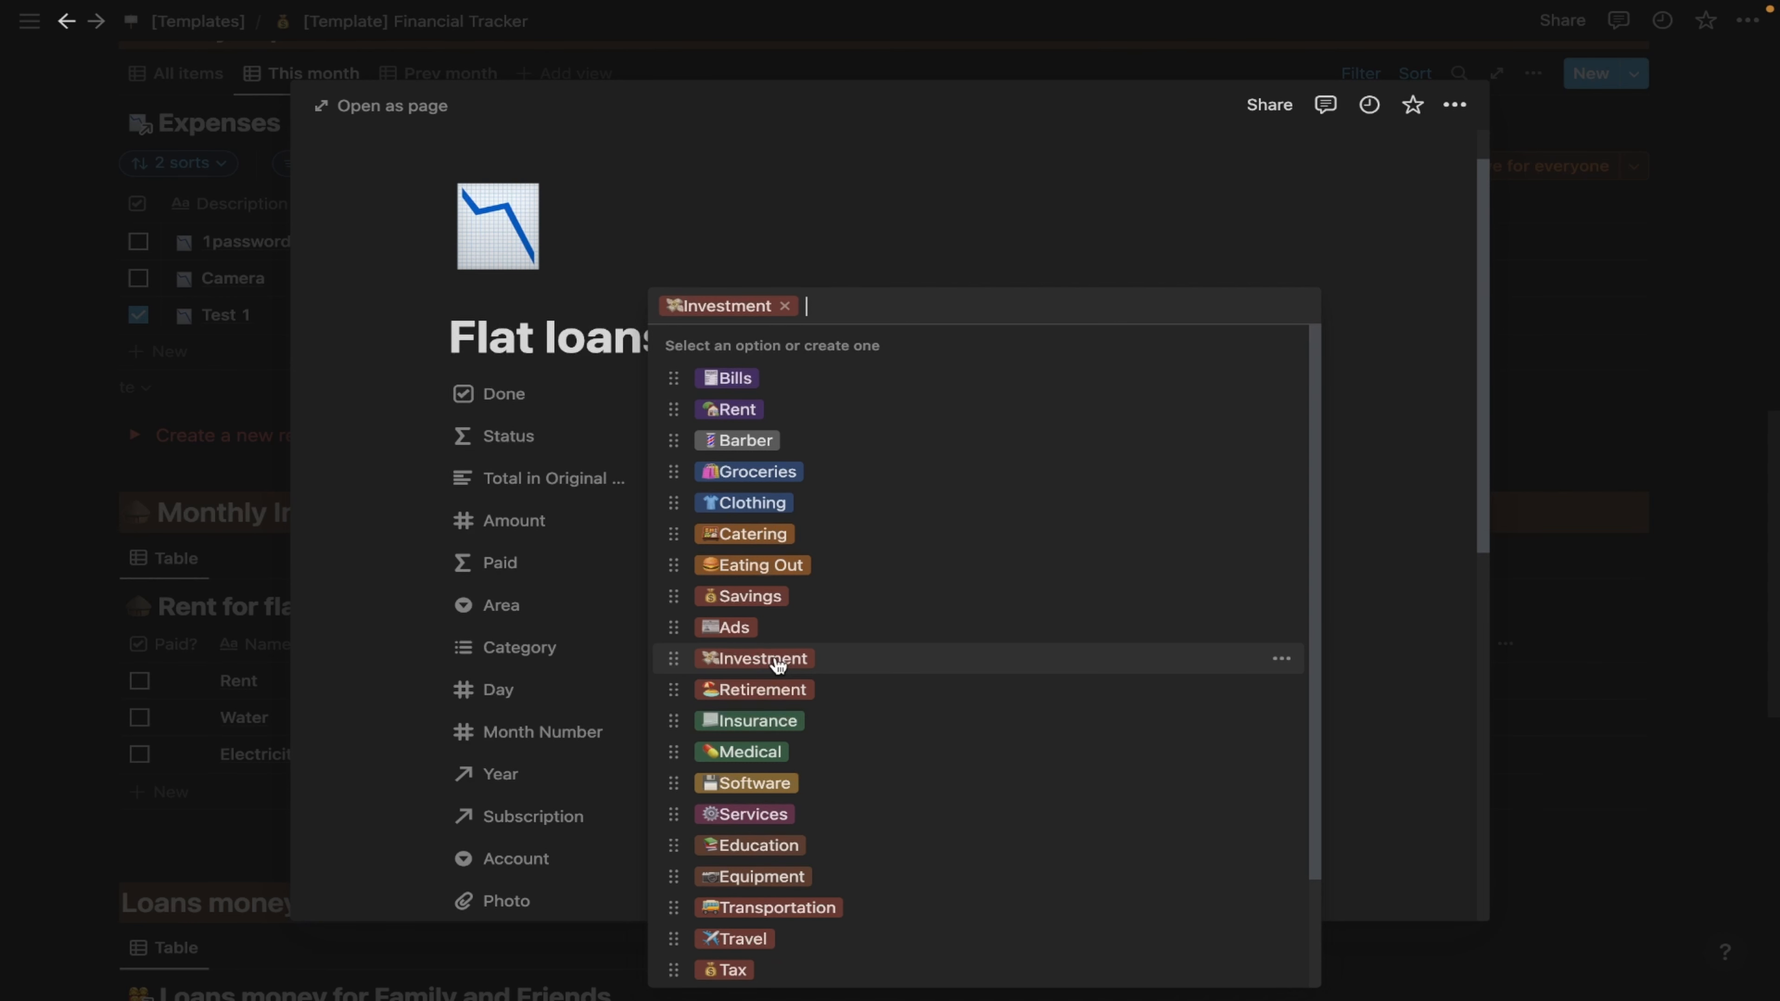
left_click(1402, 581)
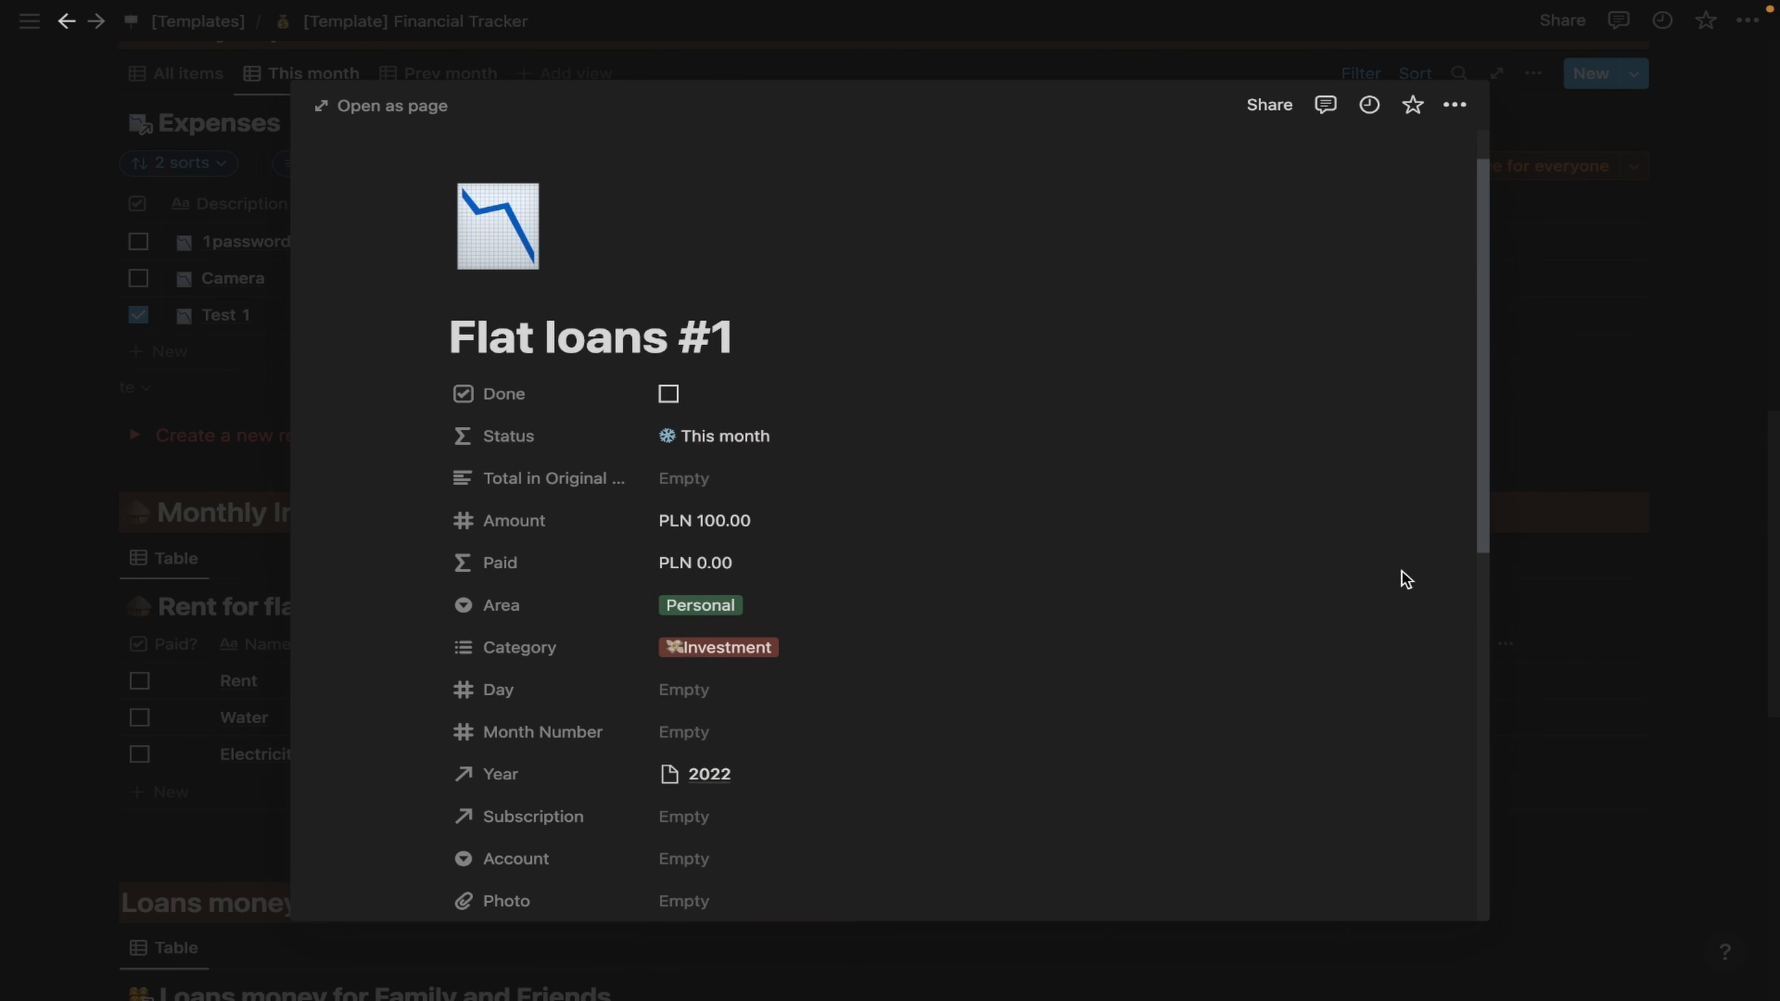
Set the Flat loans #1 expense's Day to 5 and its Month Number to 5.
left_click(684, 691)
type("5")
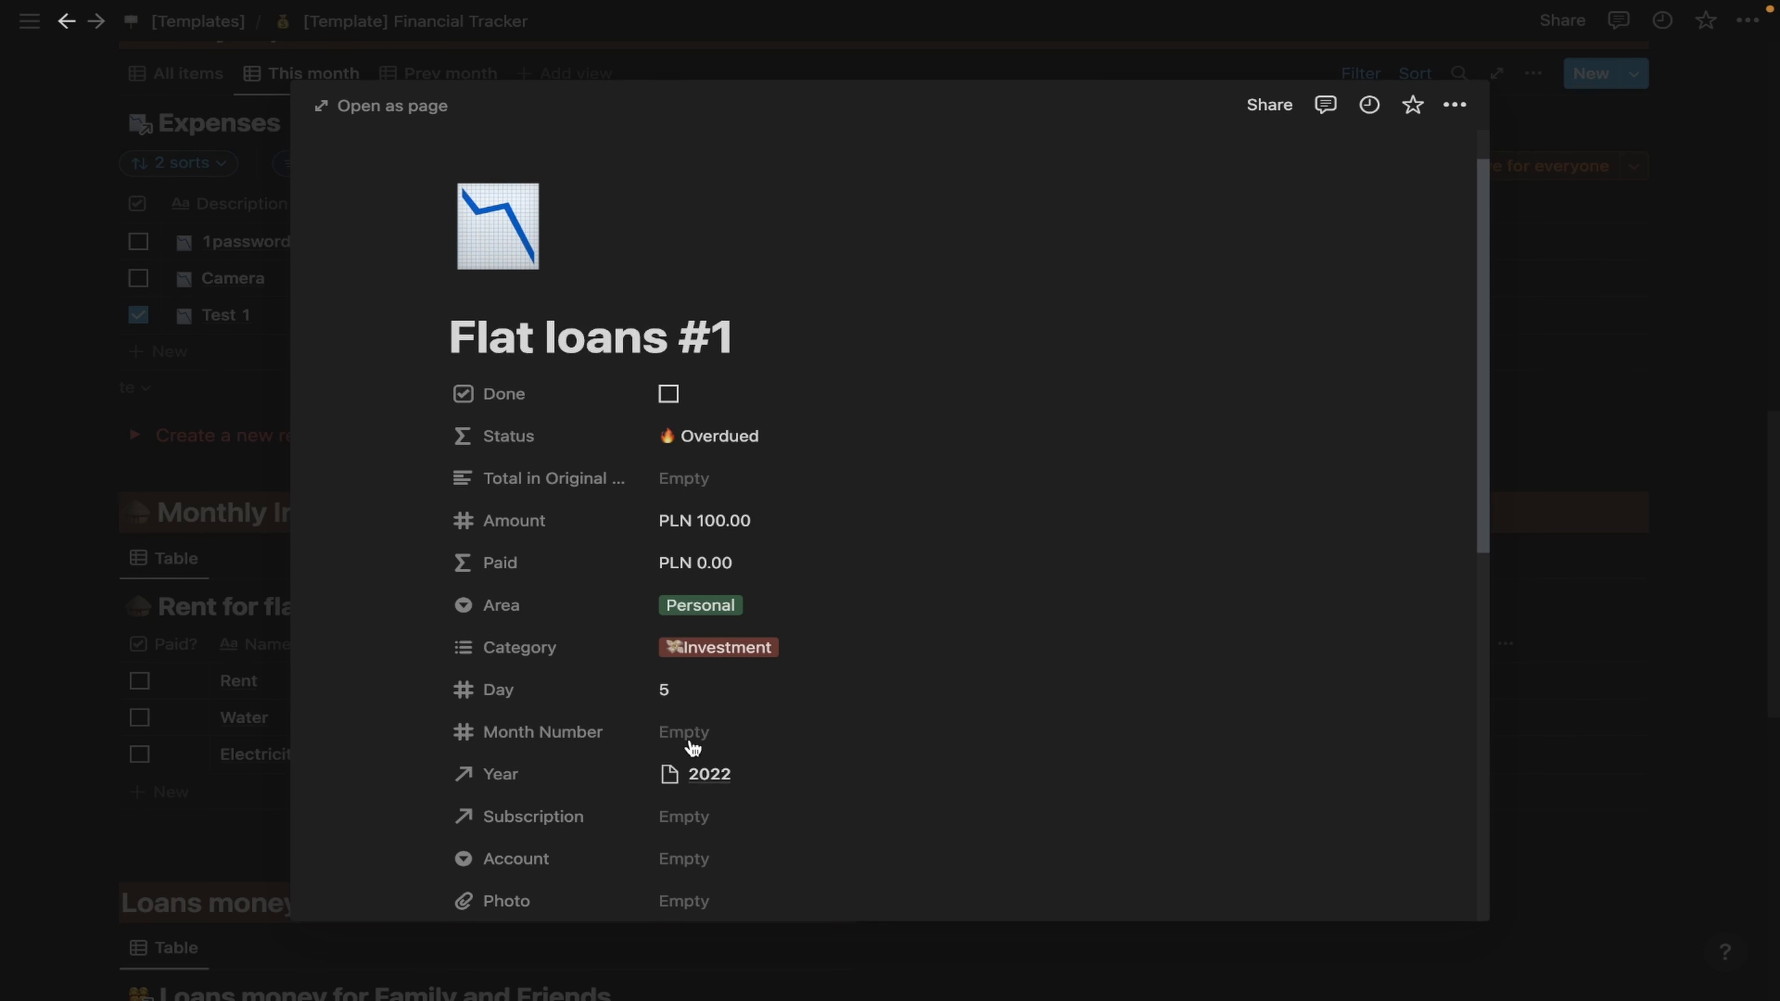
left_click(690, 735)
type("5")
key("Return")
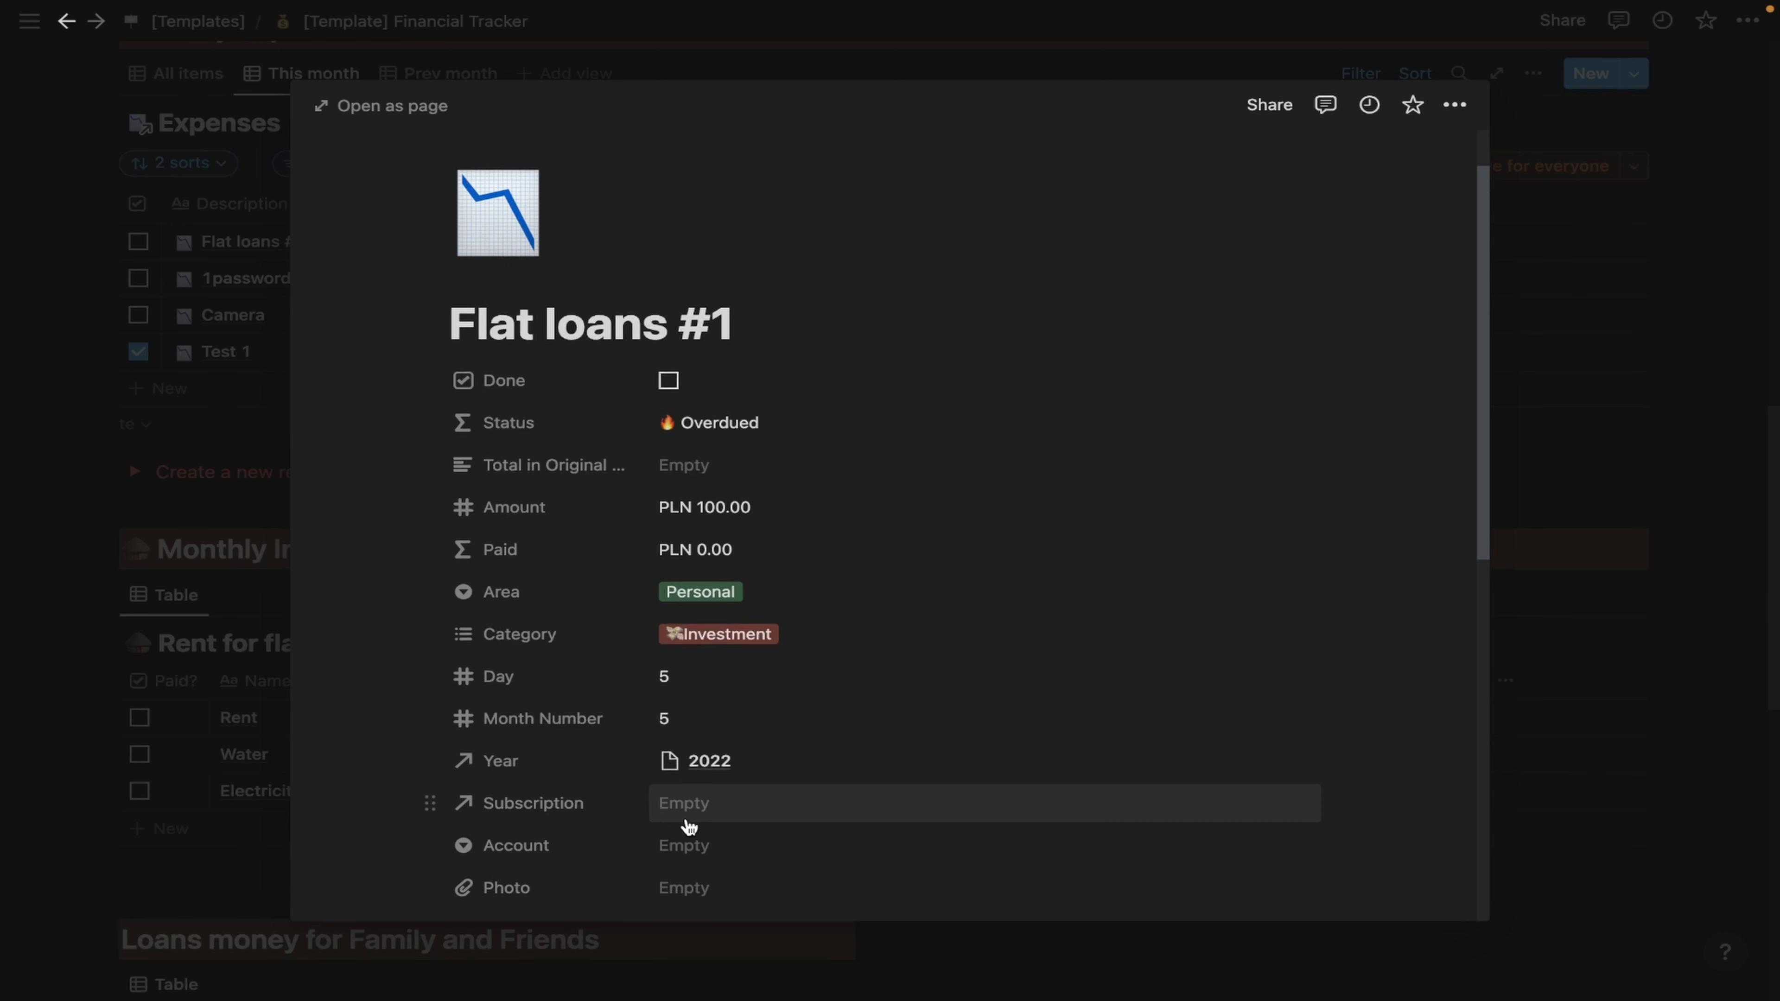
Set the expense's Account to Revolut, link its Loans Relation to Loans for flat, and close the entry.
scroll(697, 799, "down", 5)
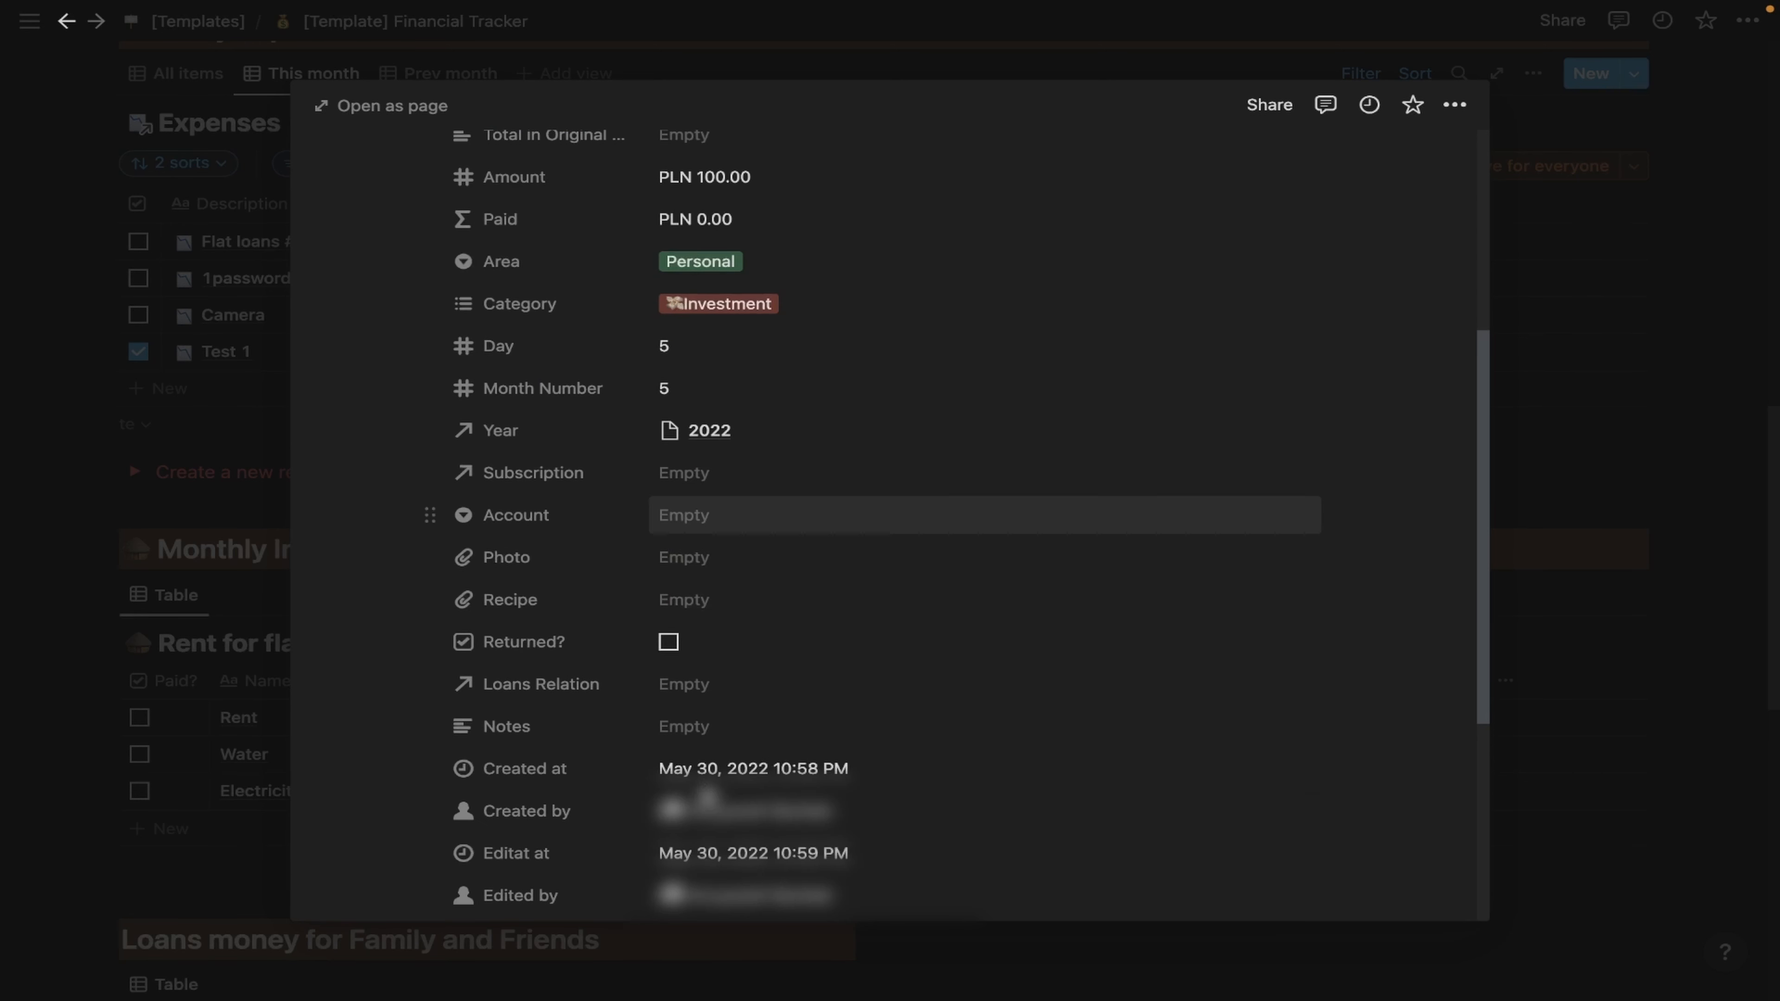
left_click(705, 515)
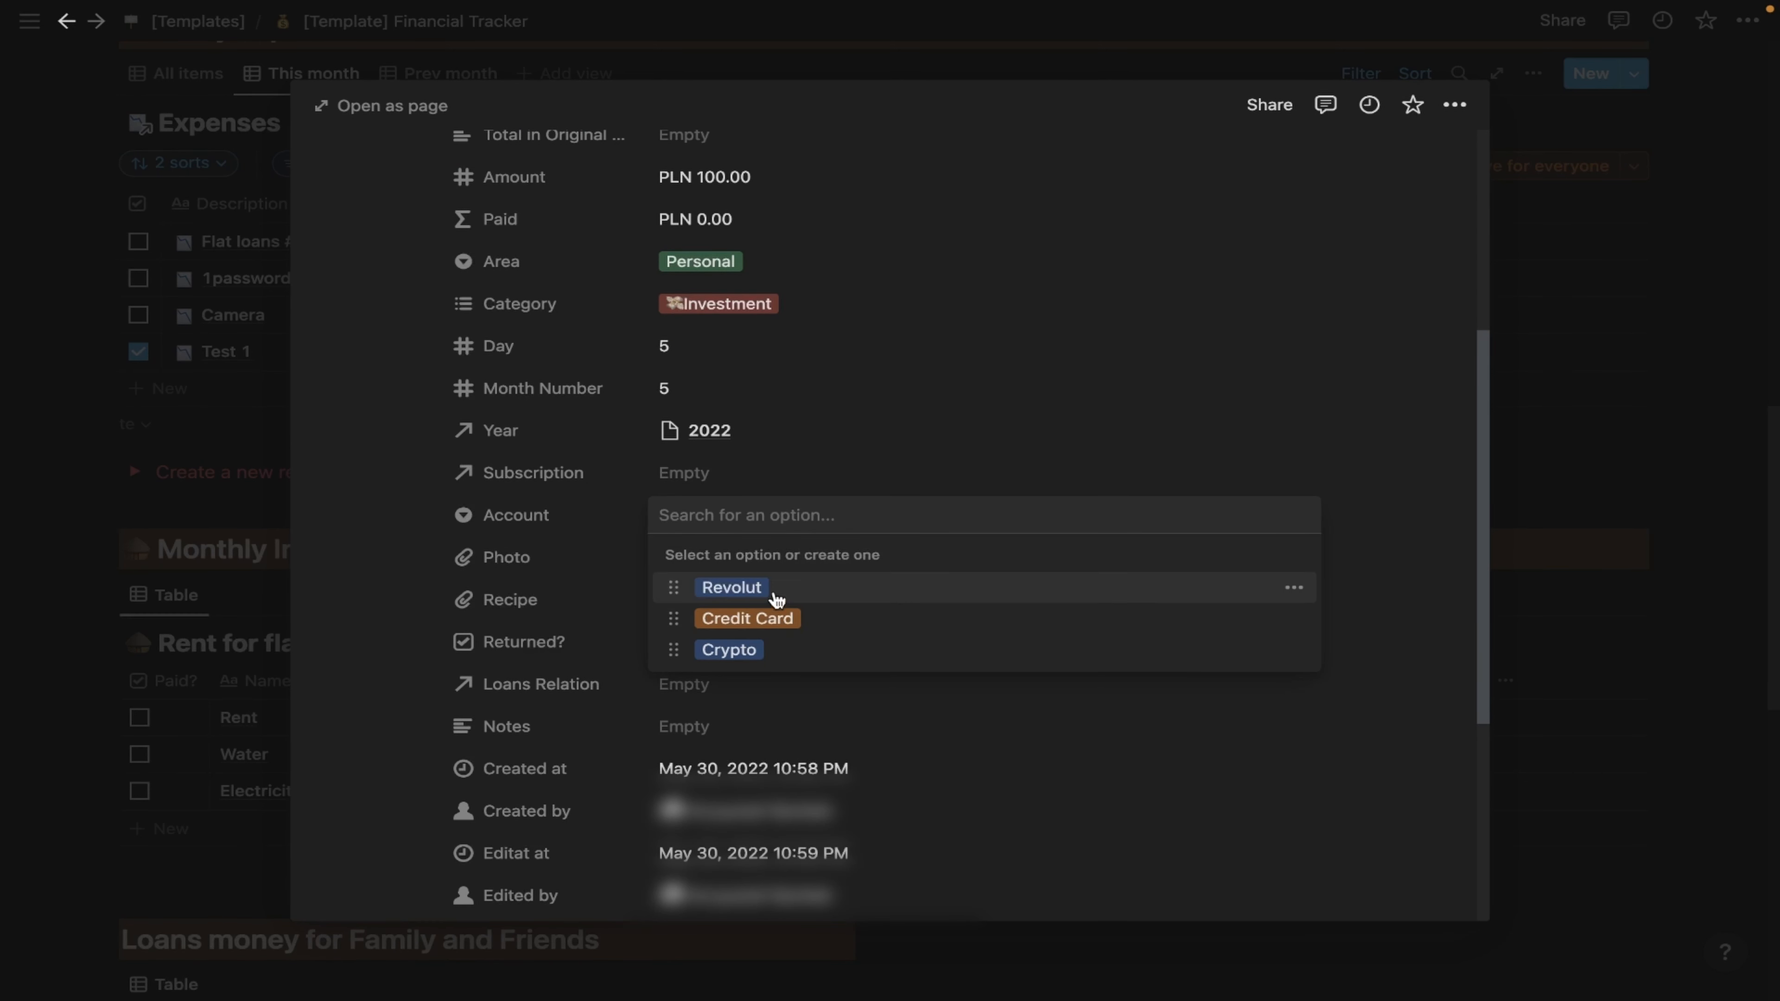
left_click(721, 589)
left_click(683, 684)
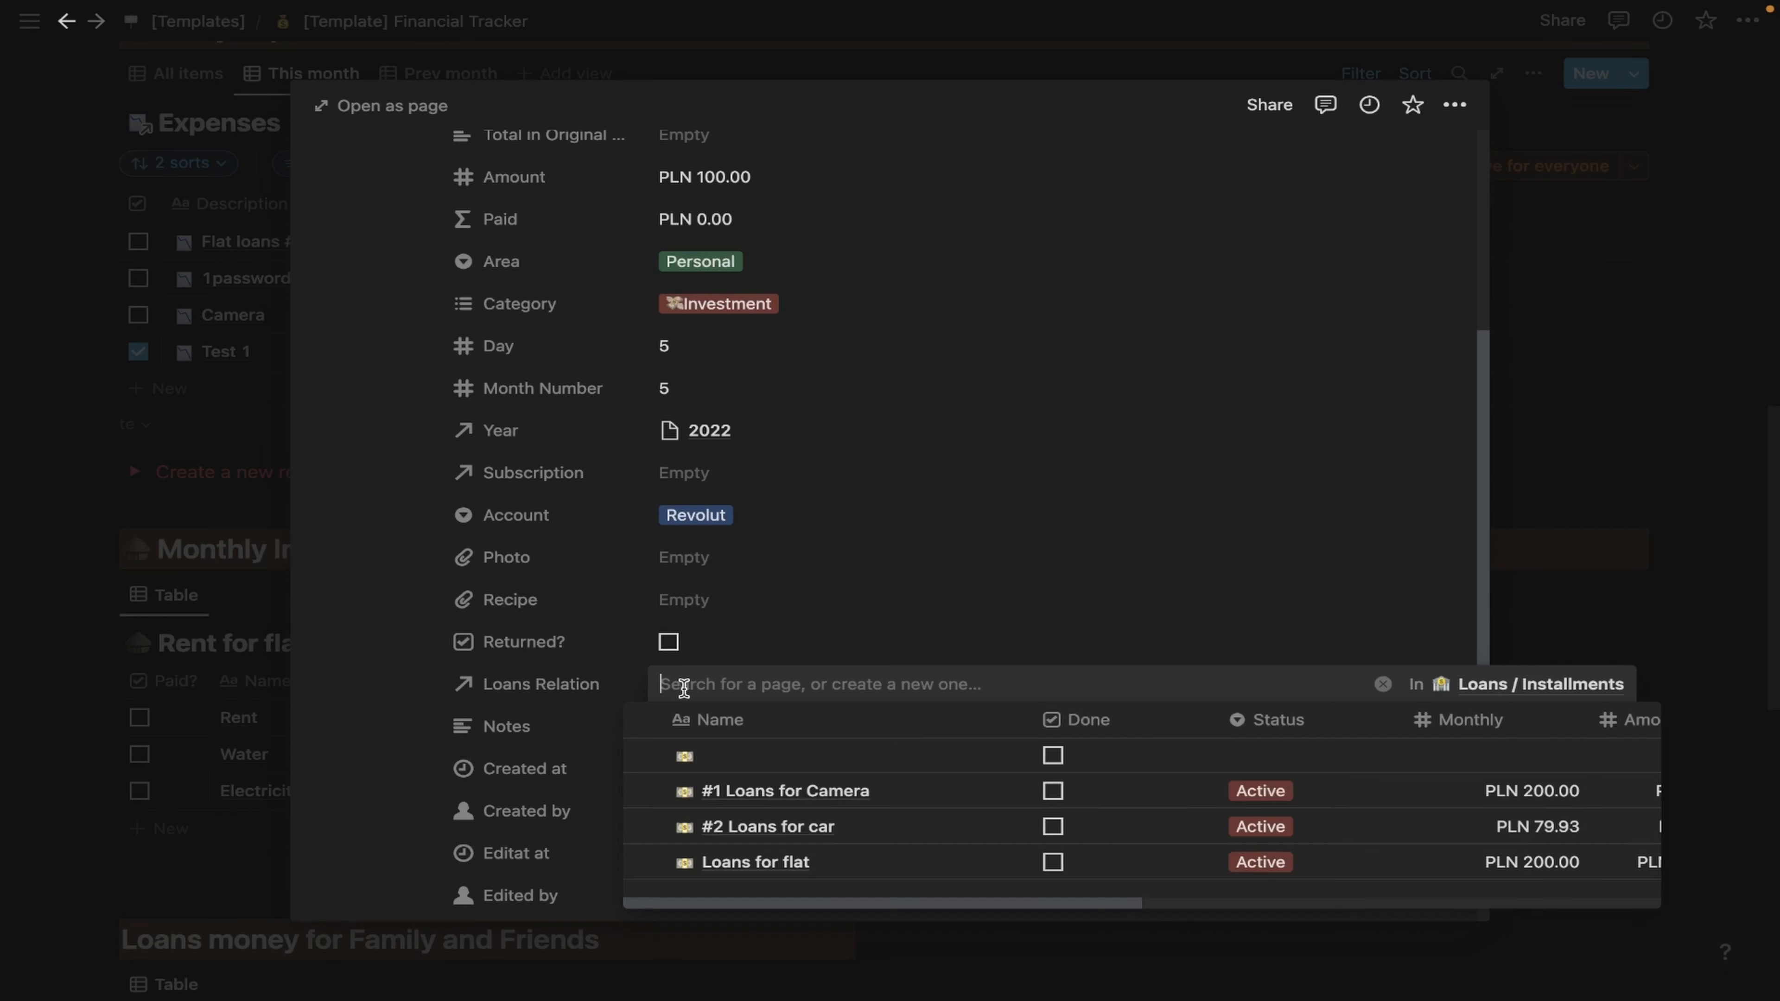
left_click(909, 869)
left_click(1019, 640)
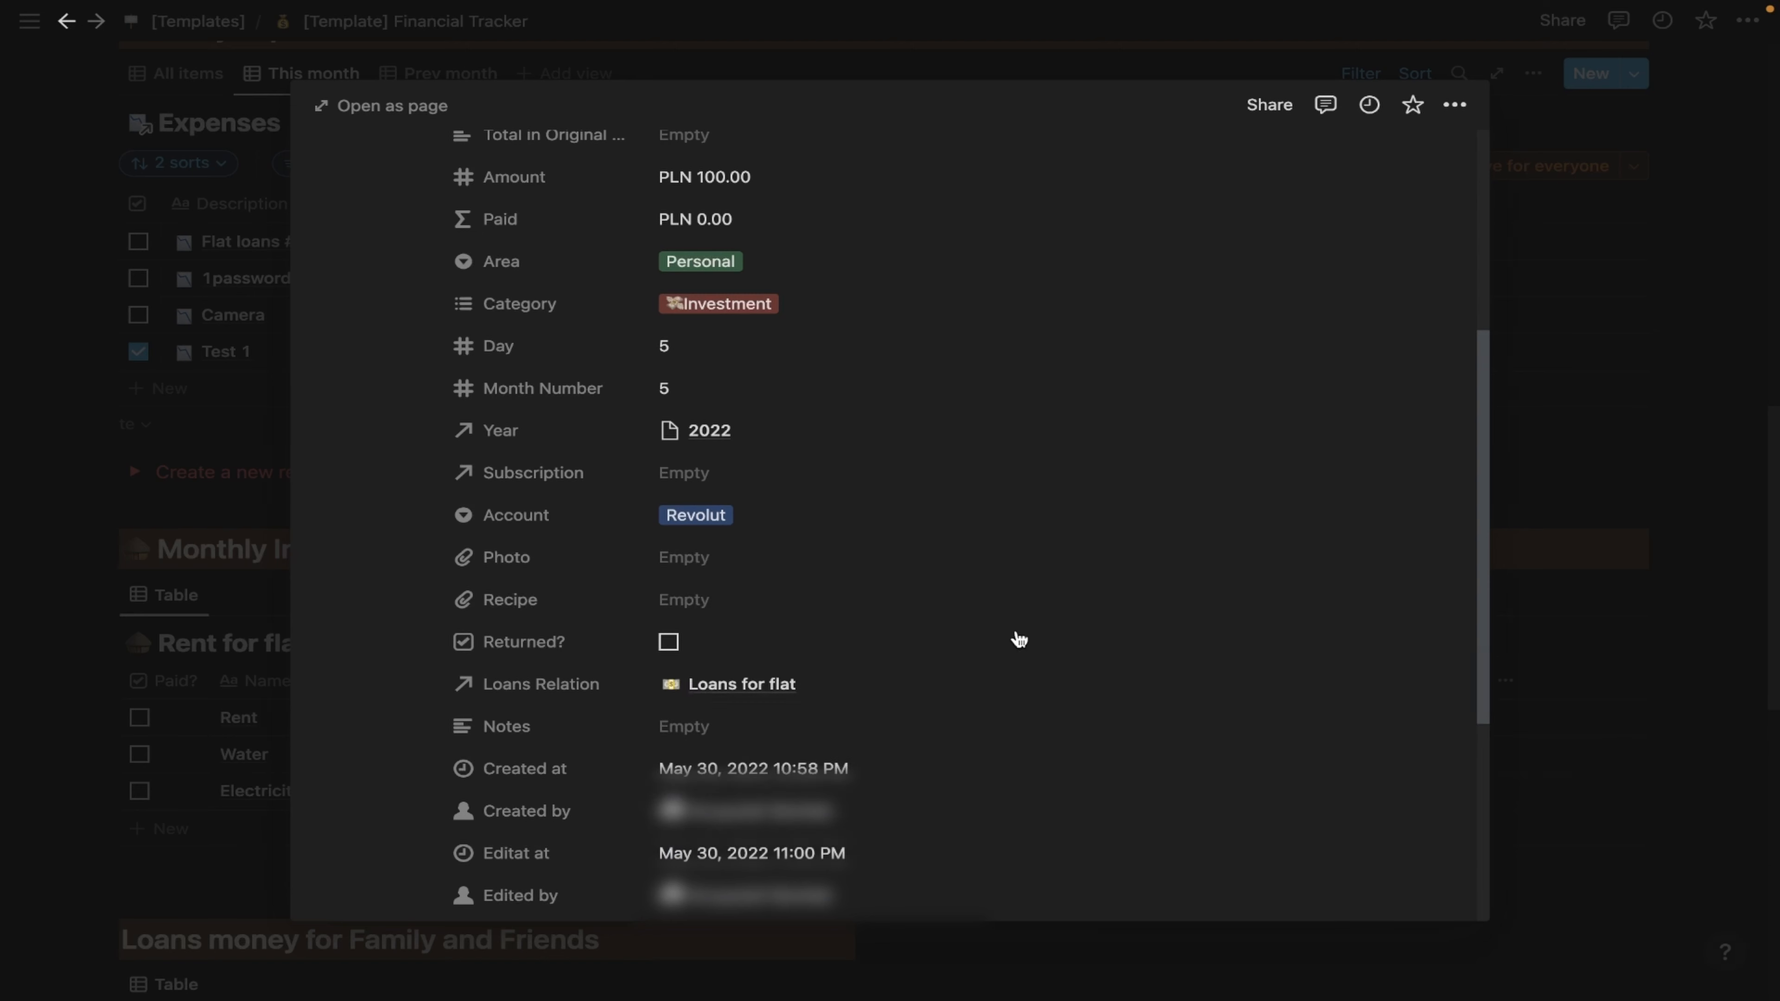
left_click(1523, 695)
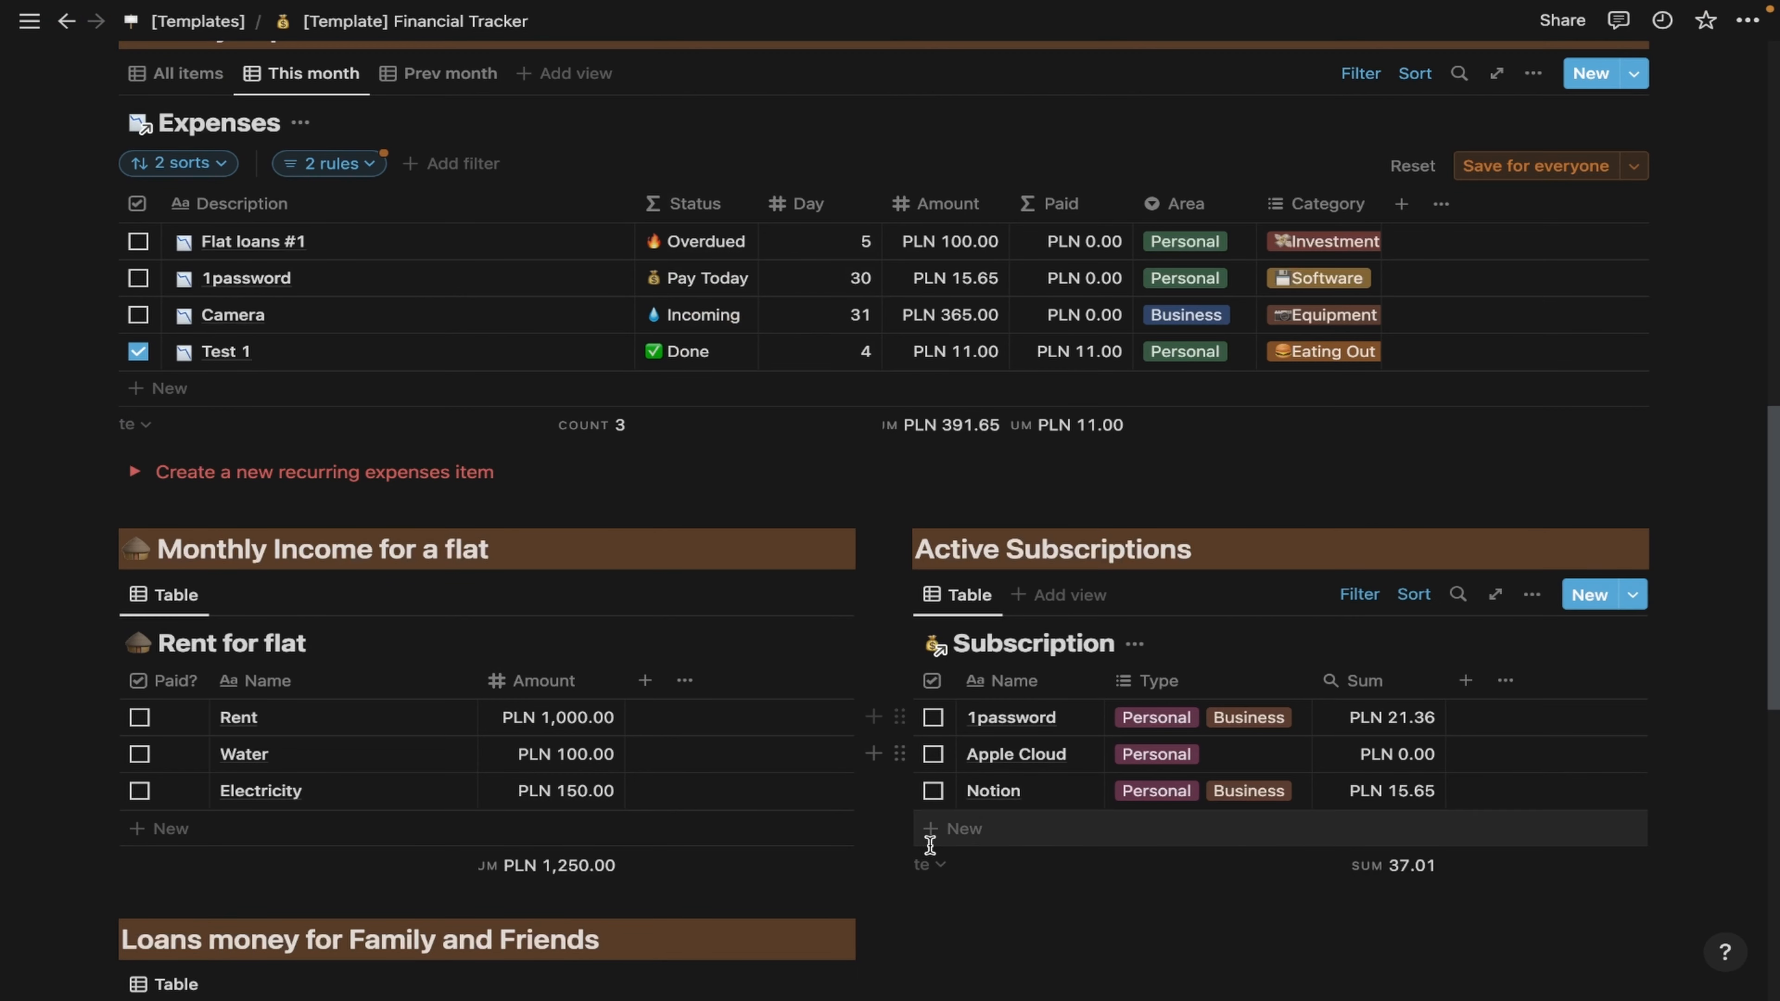
Mark the Flat loans #1 expense as done and the Rent item in Rent for flat as paid.
scroll(924, 841, "down", 5)
scroll(924, 841, "down", 4)
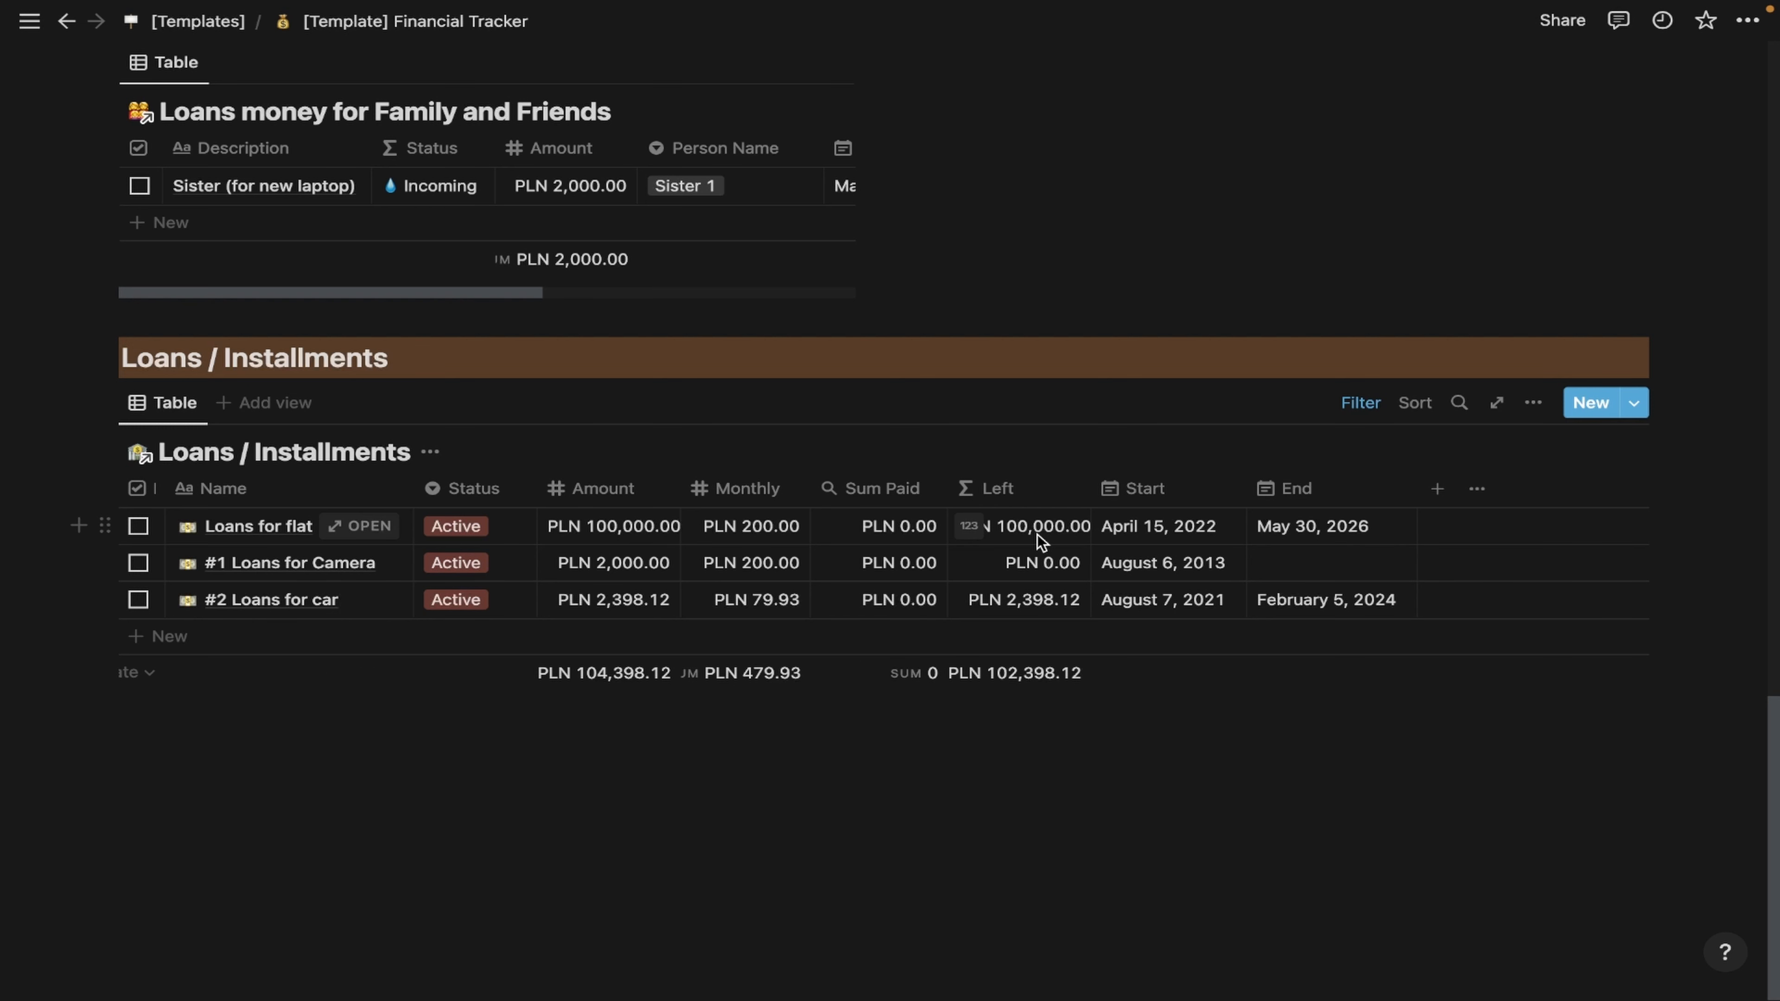
scroll(1036, 534, "up", 14)
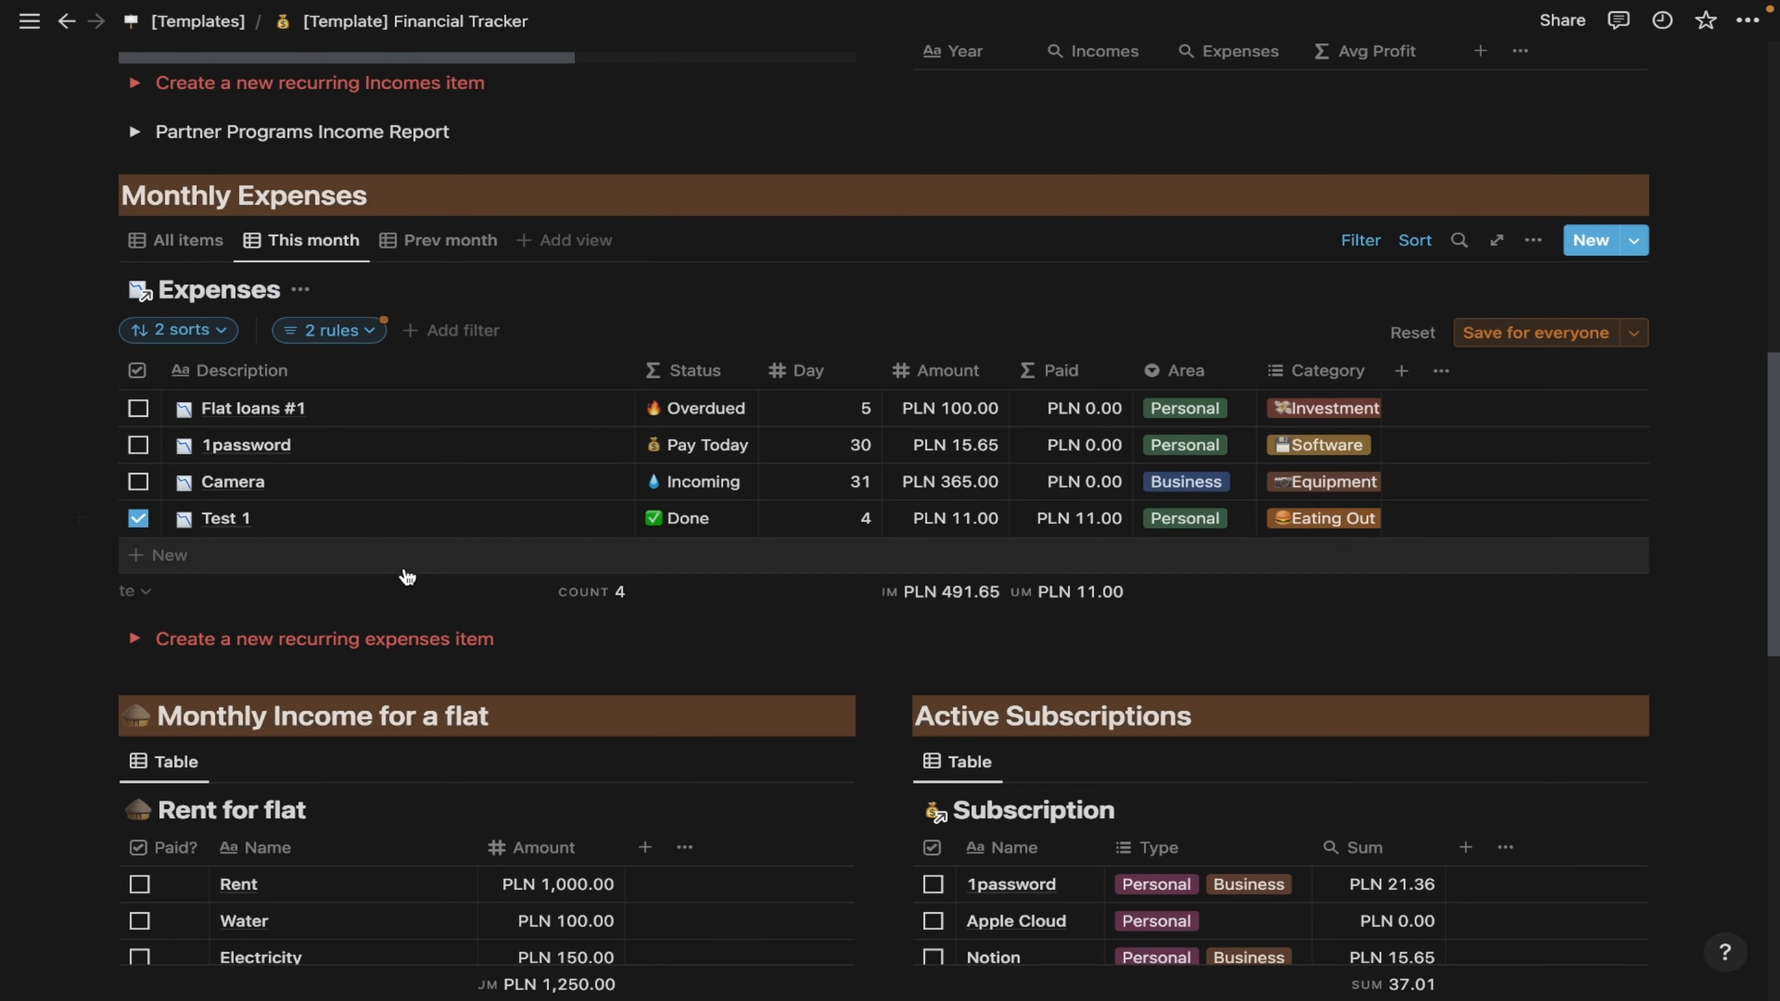
left_click(140, 411)
scroll(553, 637, "down", 10)
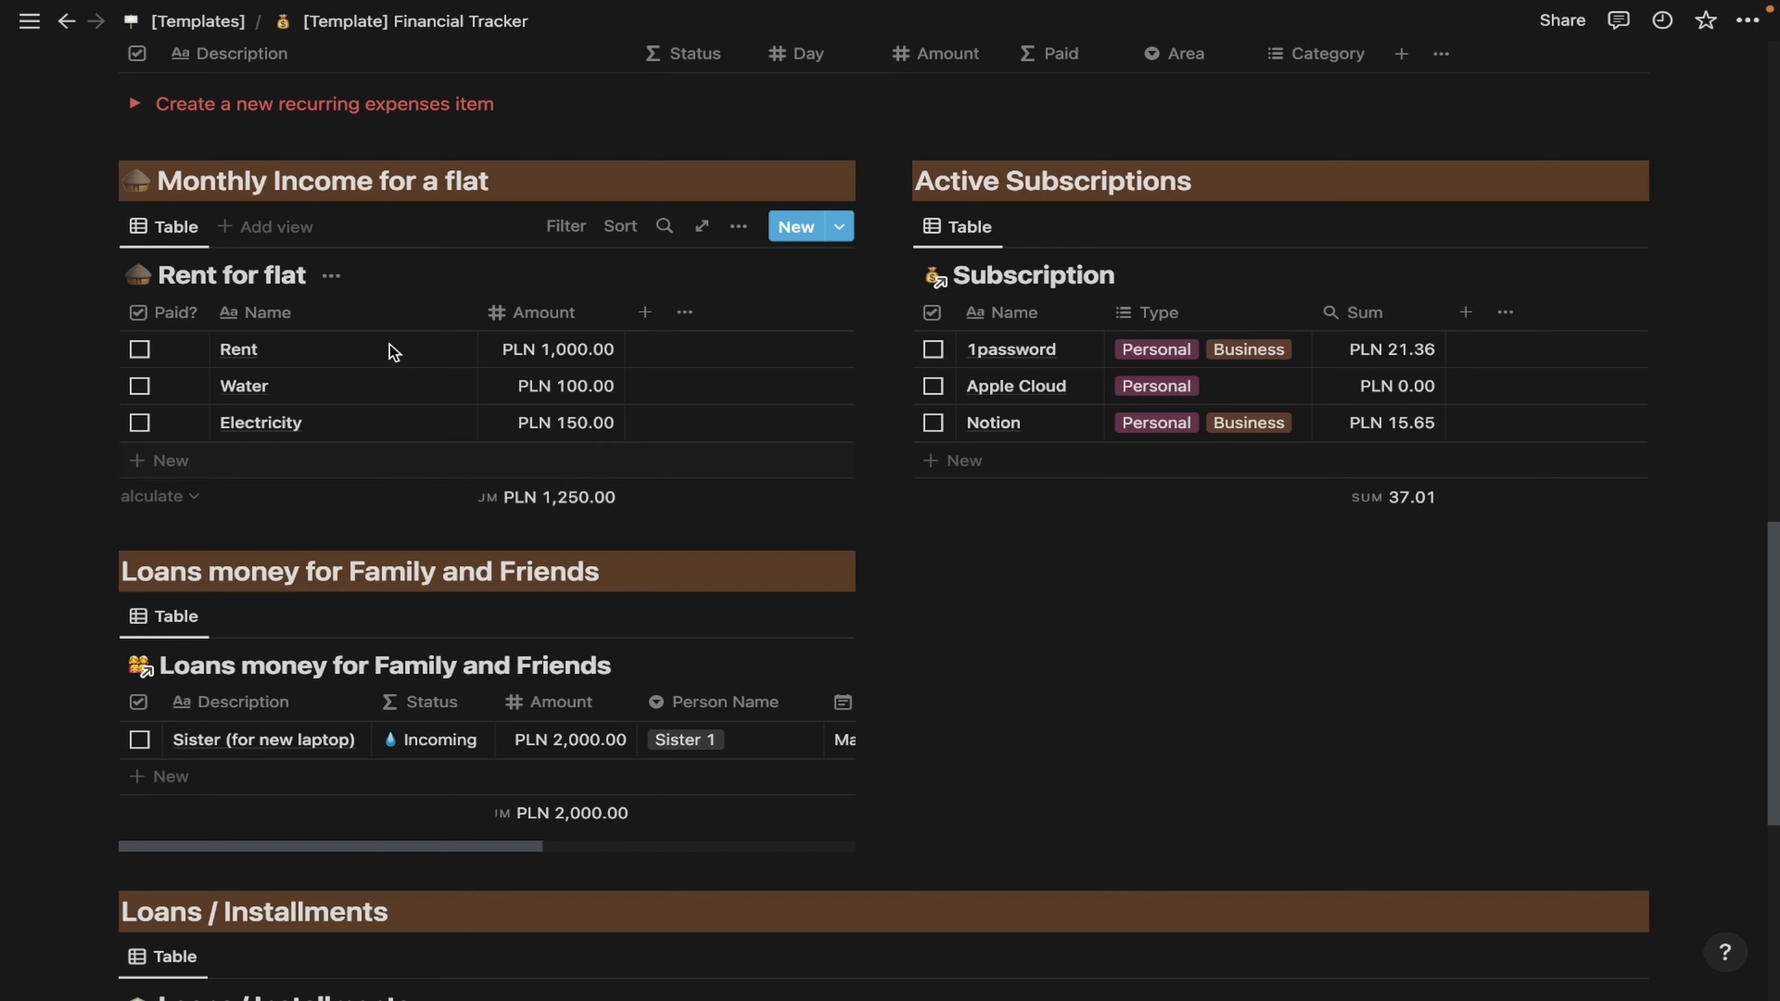
left_click(138, 351)
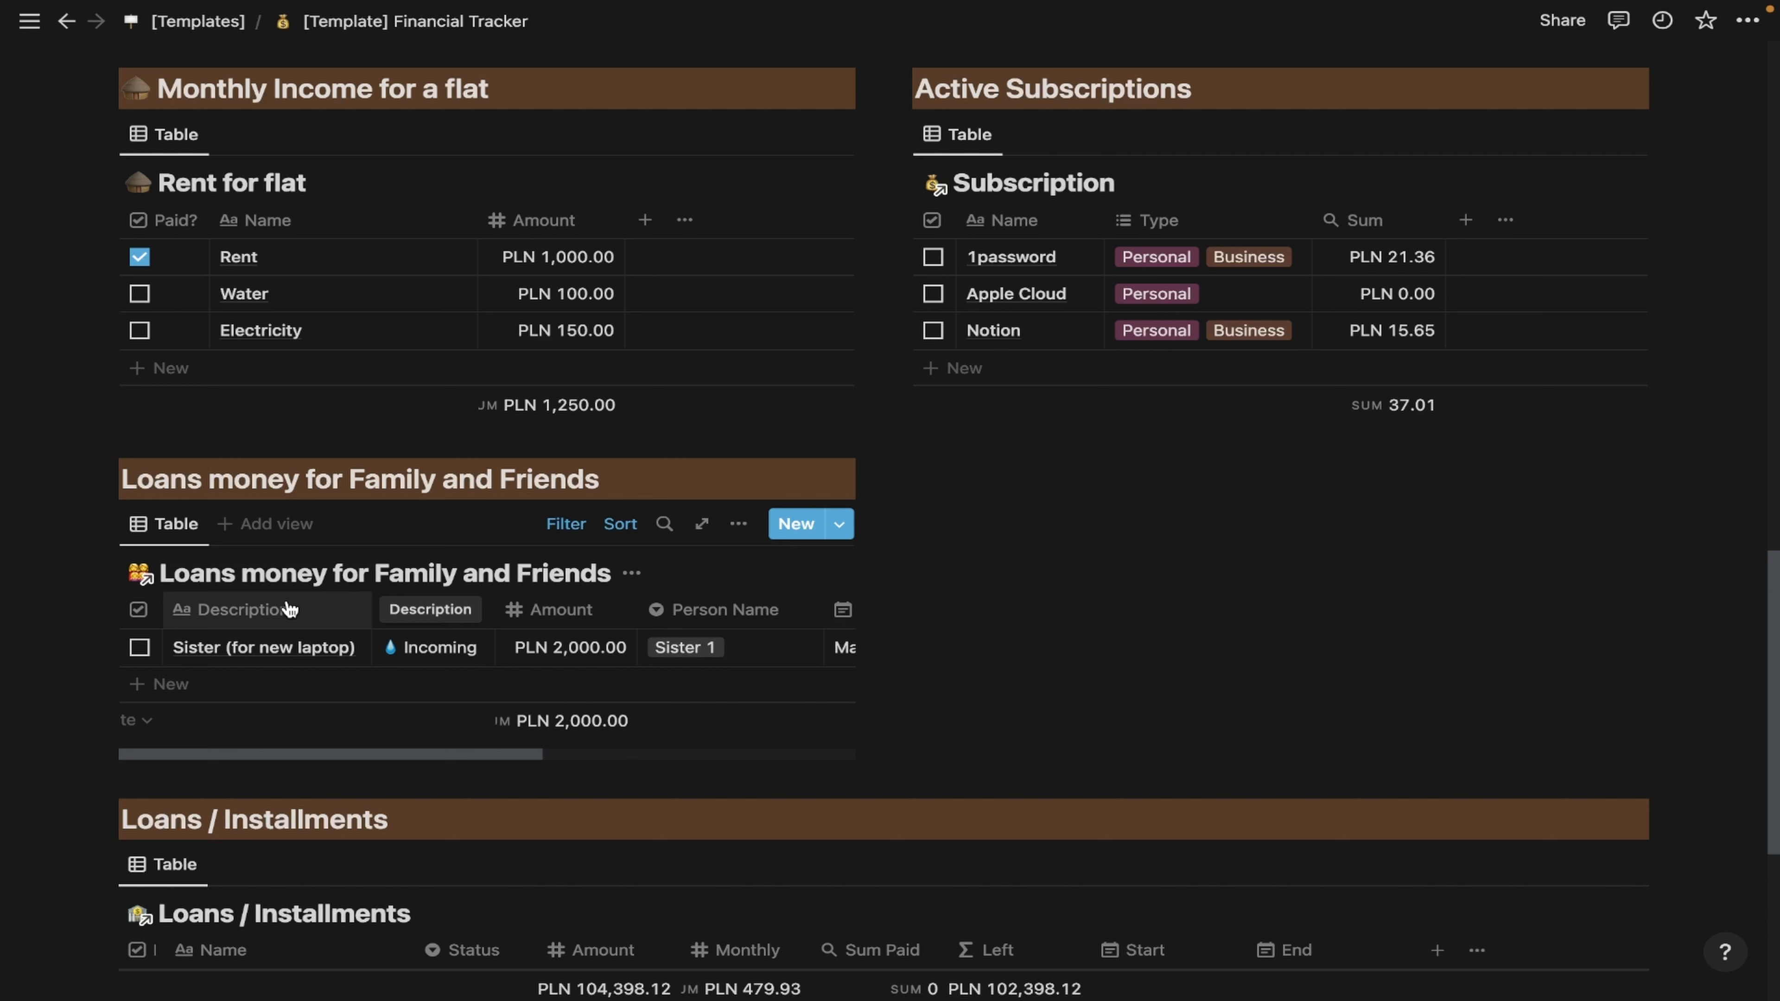
Mark the Sister (for new laptop) loan as archived, and undo that change.
left_click(137, 651)
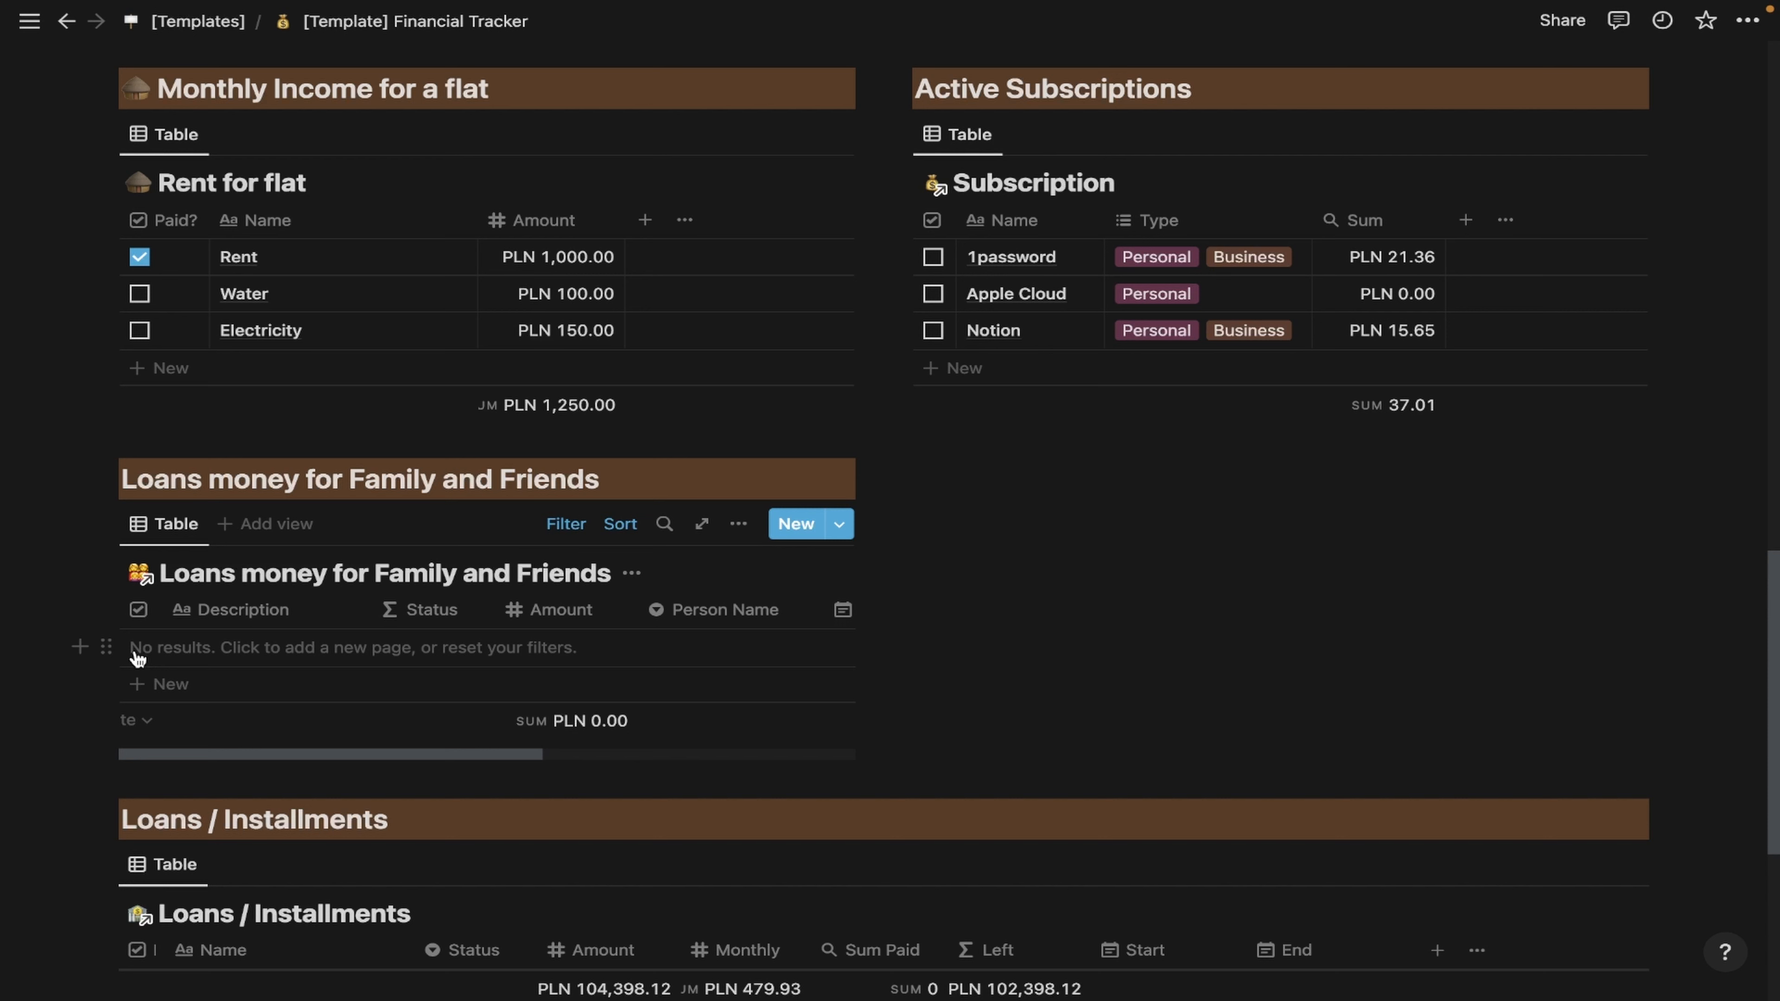
key("ctrl+z")
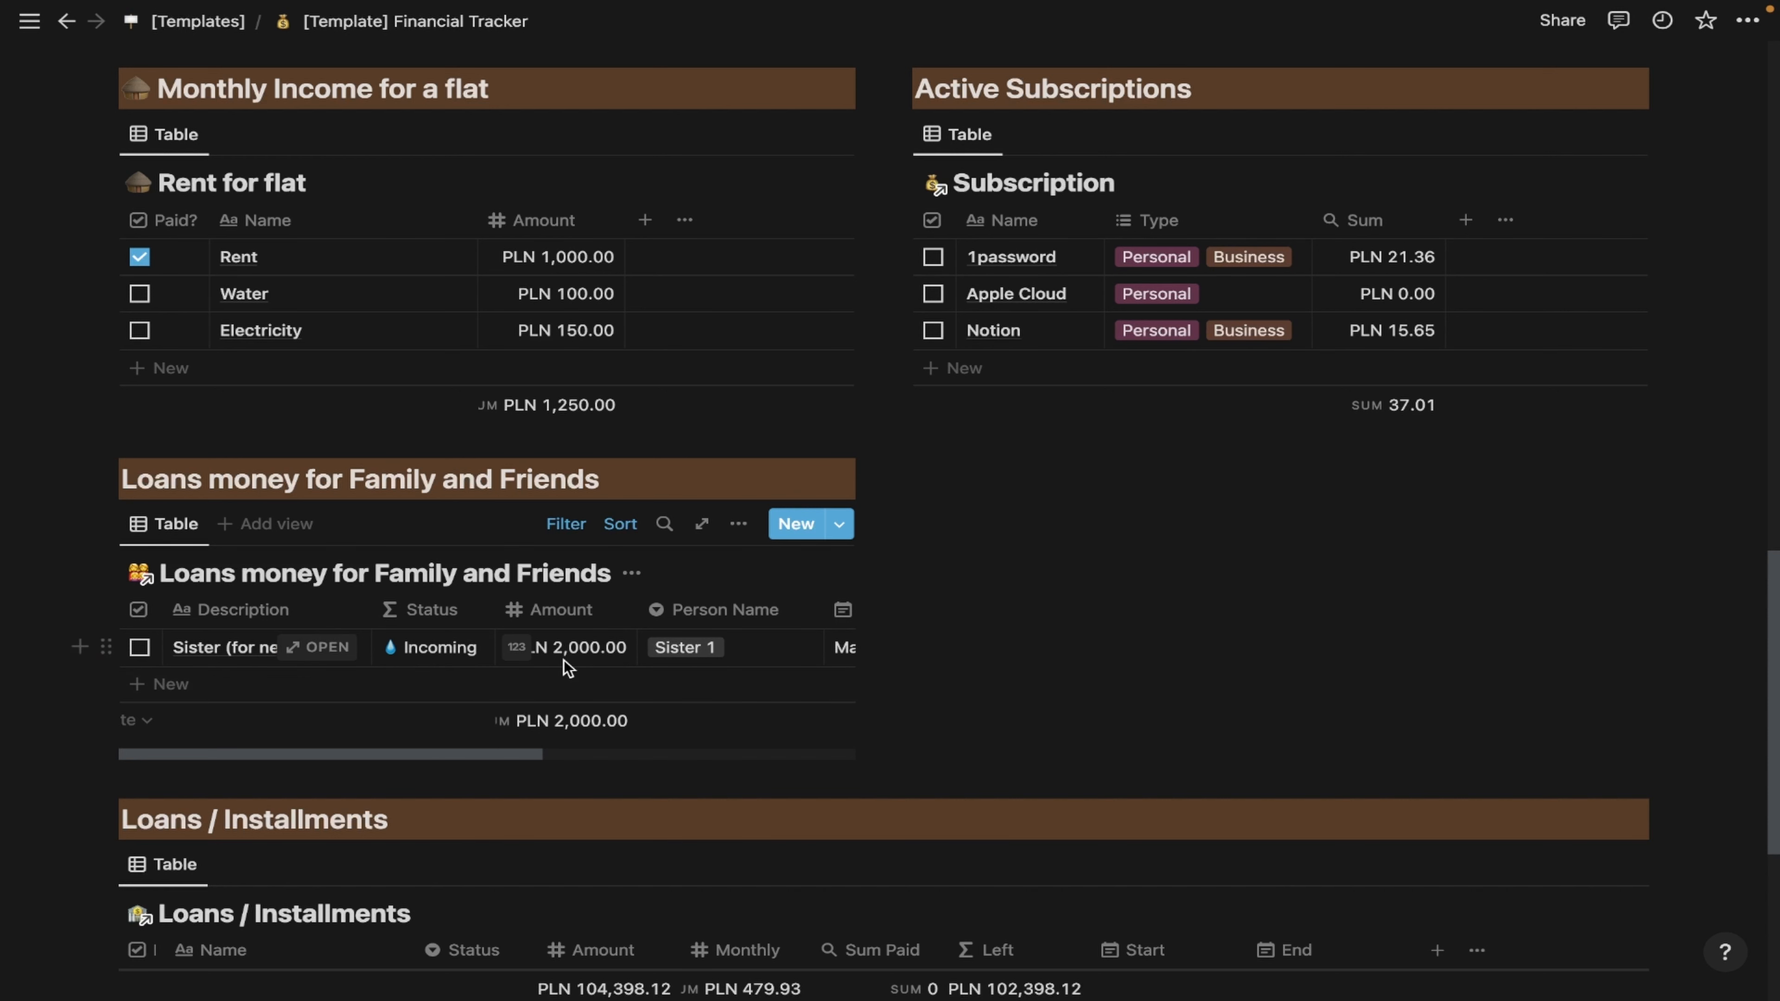
Add a blank entry to Loans money for Family and Friends and title it "Mom".
scroll(560, 651, "right", 2)
scroll(560, 651, "right", 2)
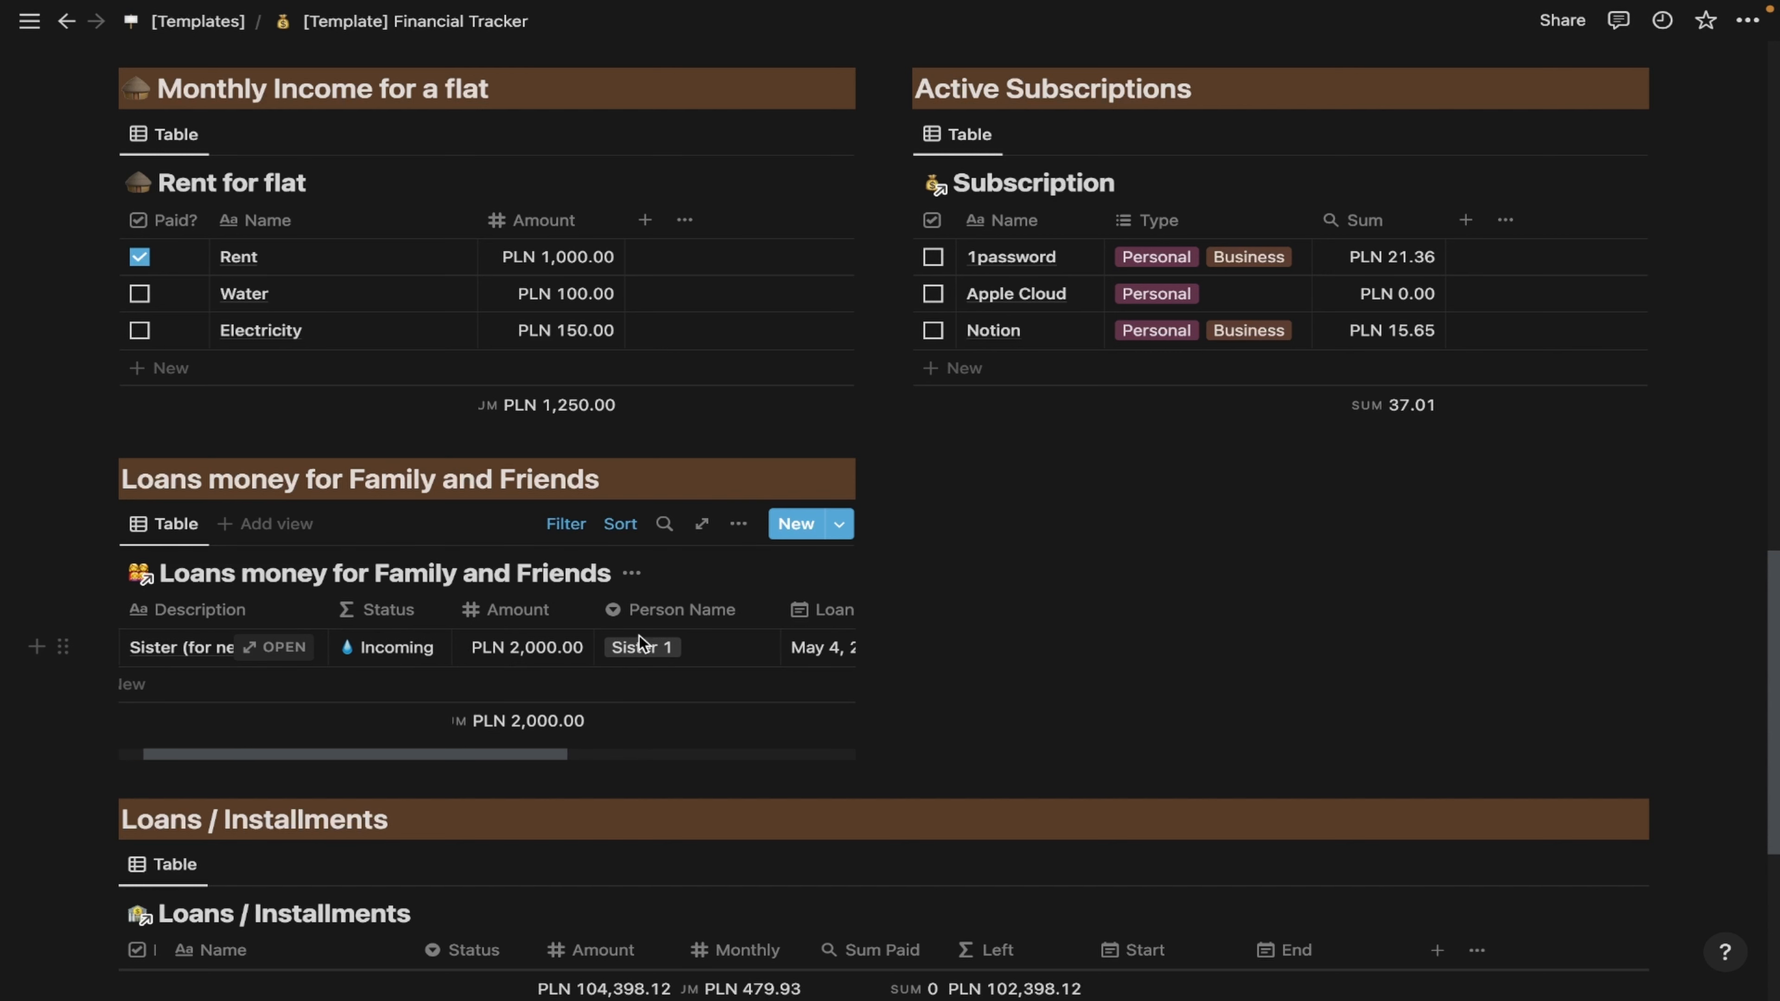
scroll(557, 638, "right", 10)
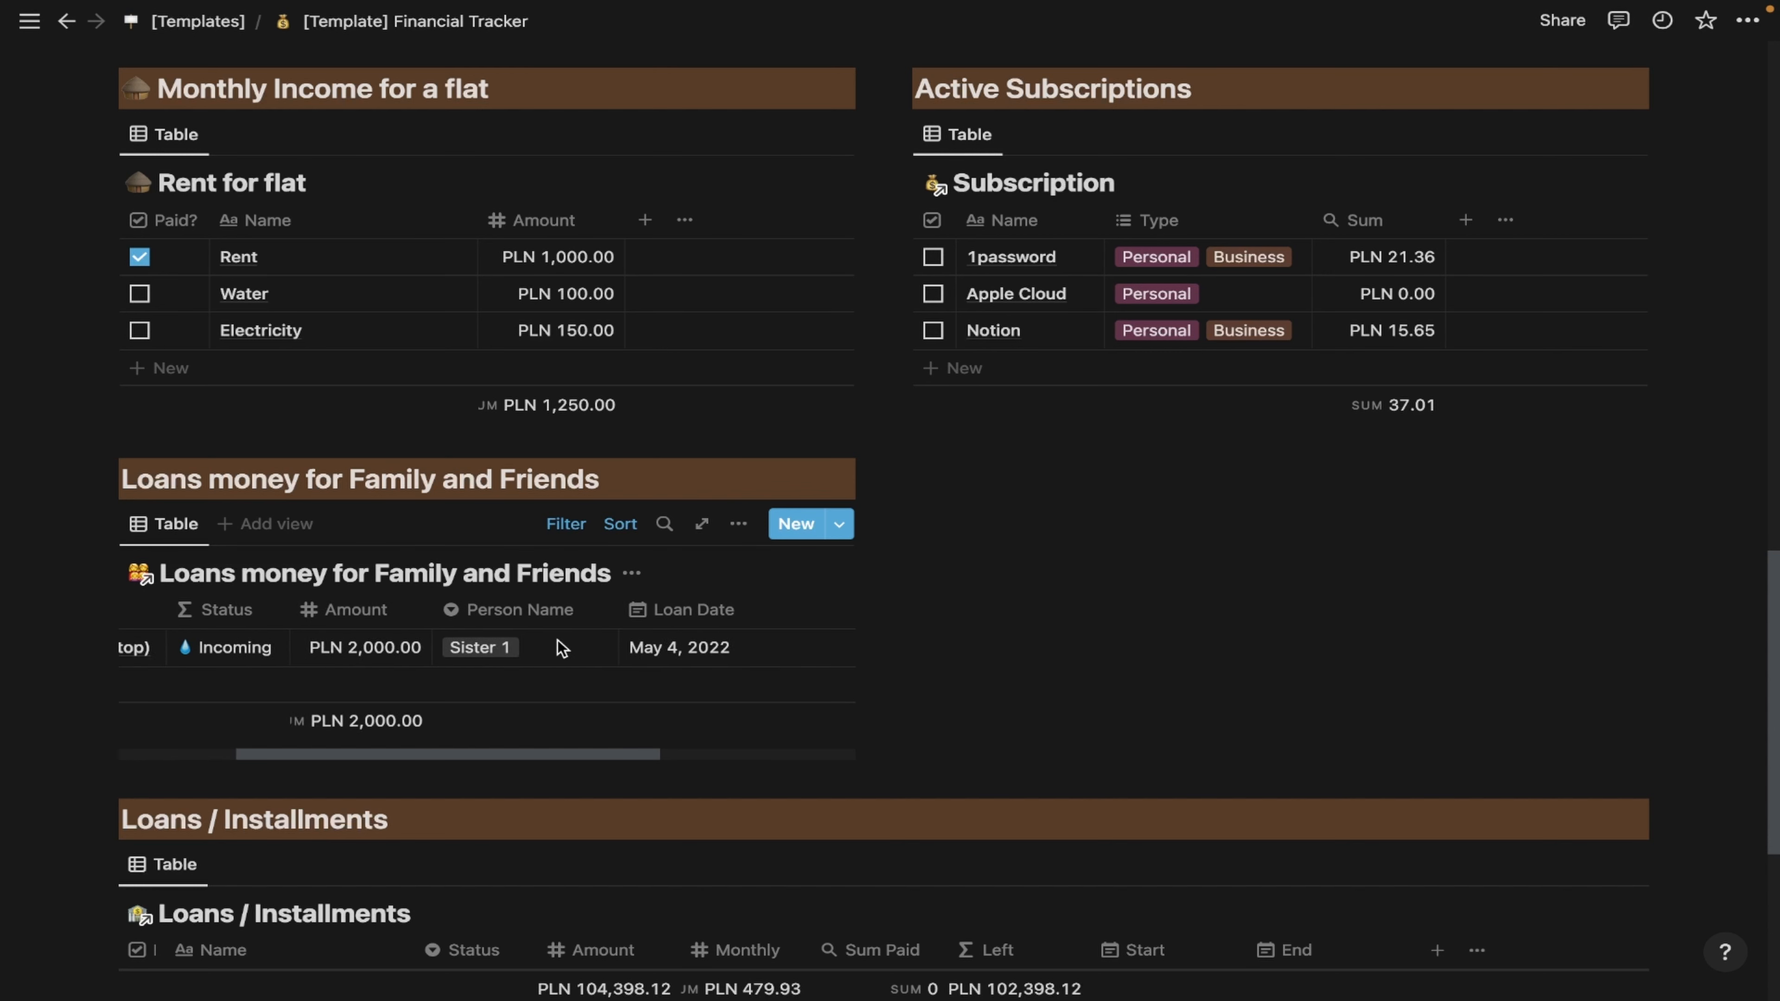
scroll(554, 669, "right", 5)
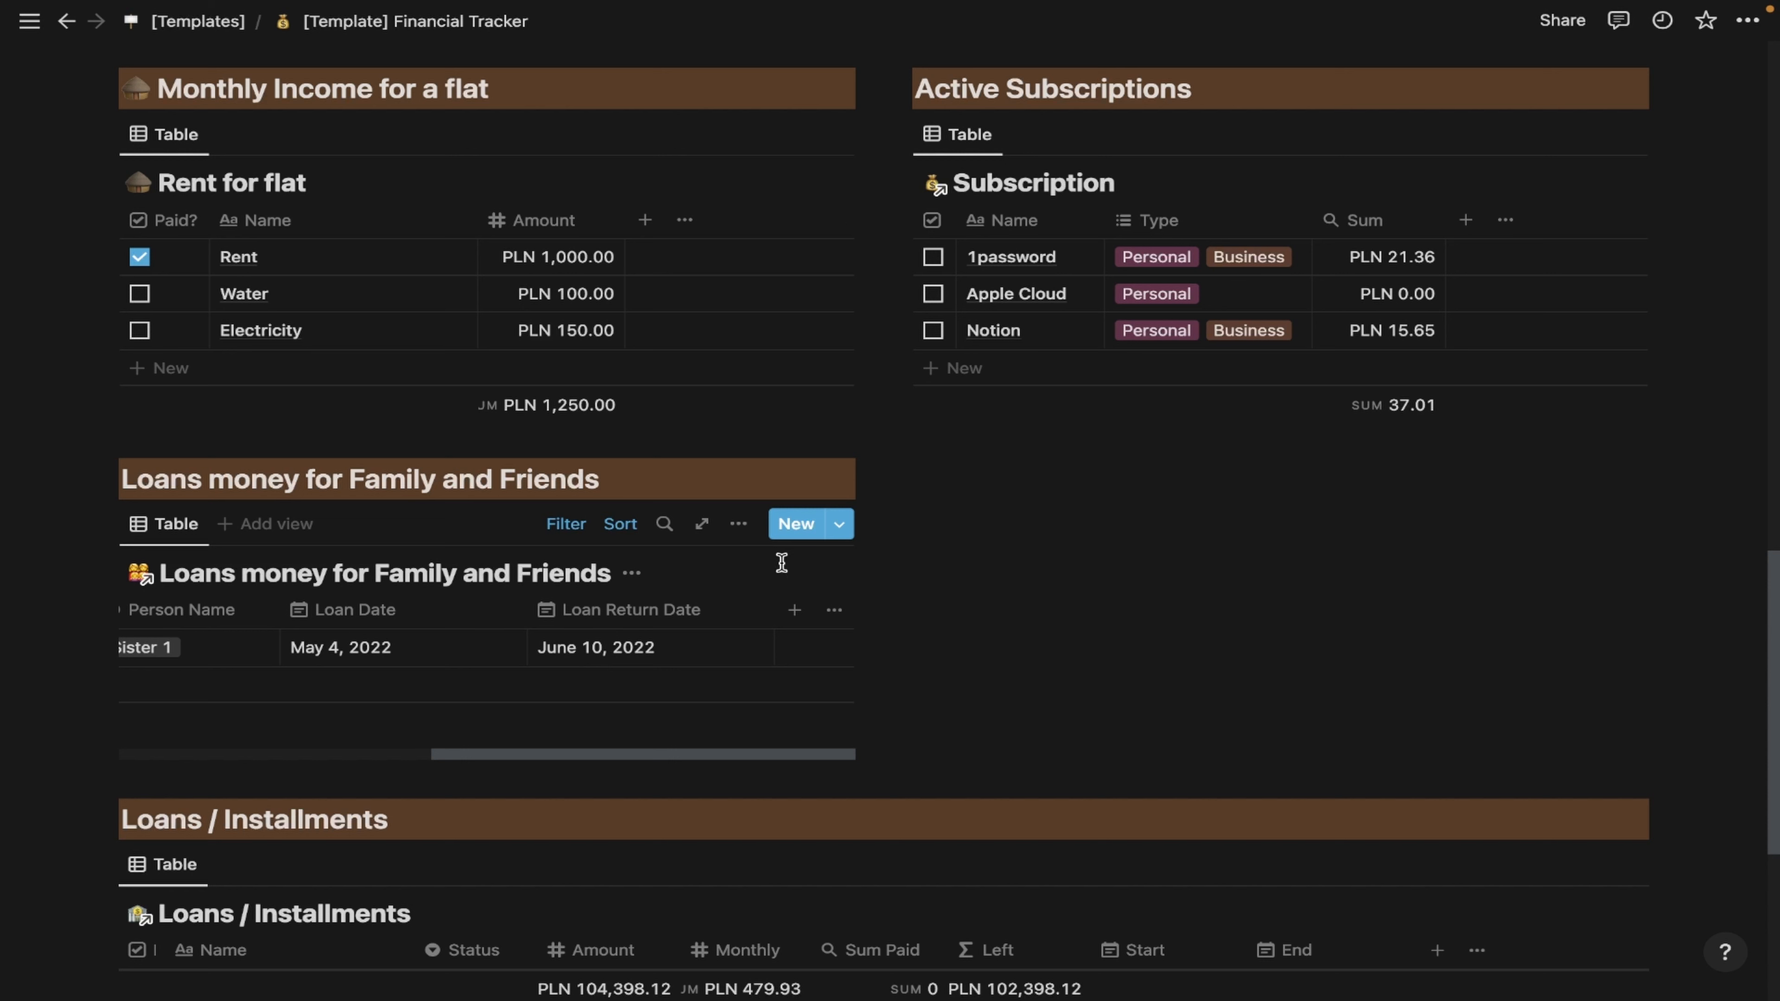
left_click(839, 524)
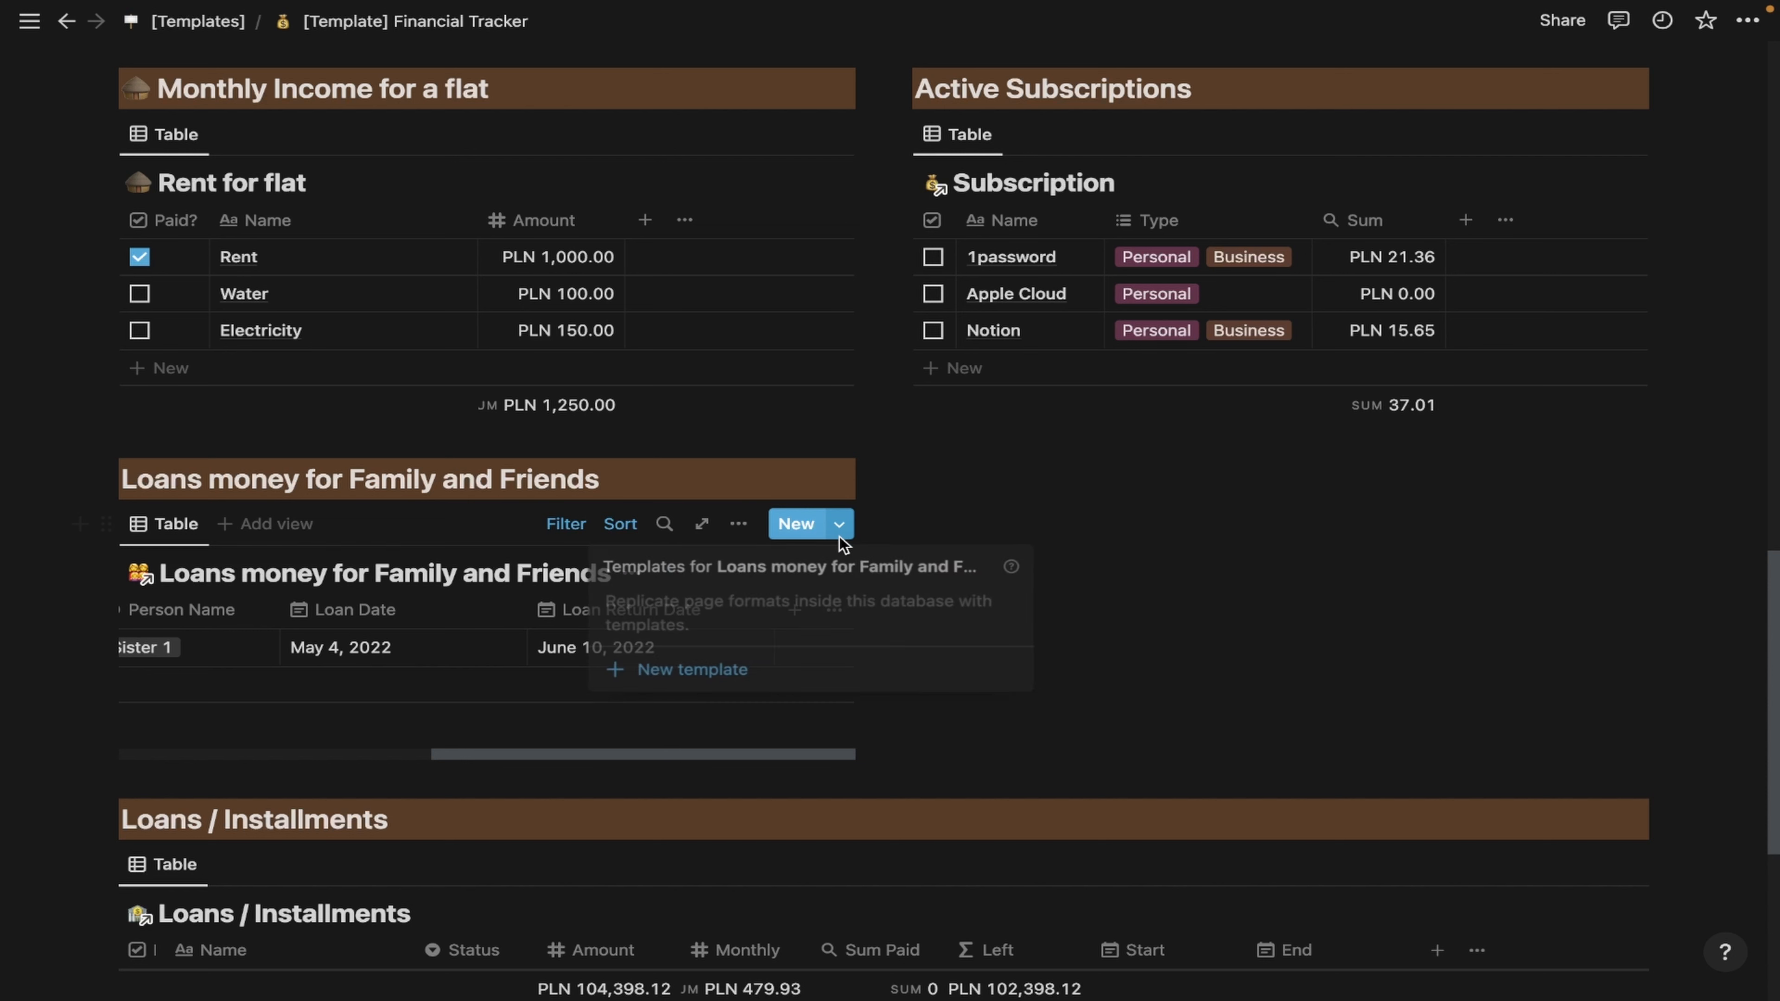
left_click(995, 513)
left_click(794, 526)
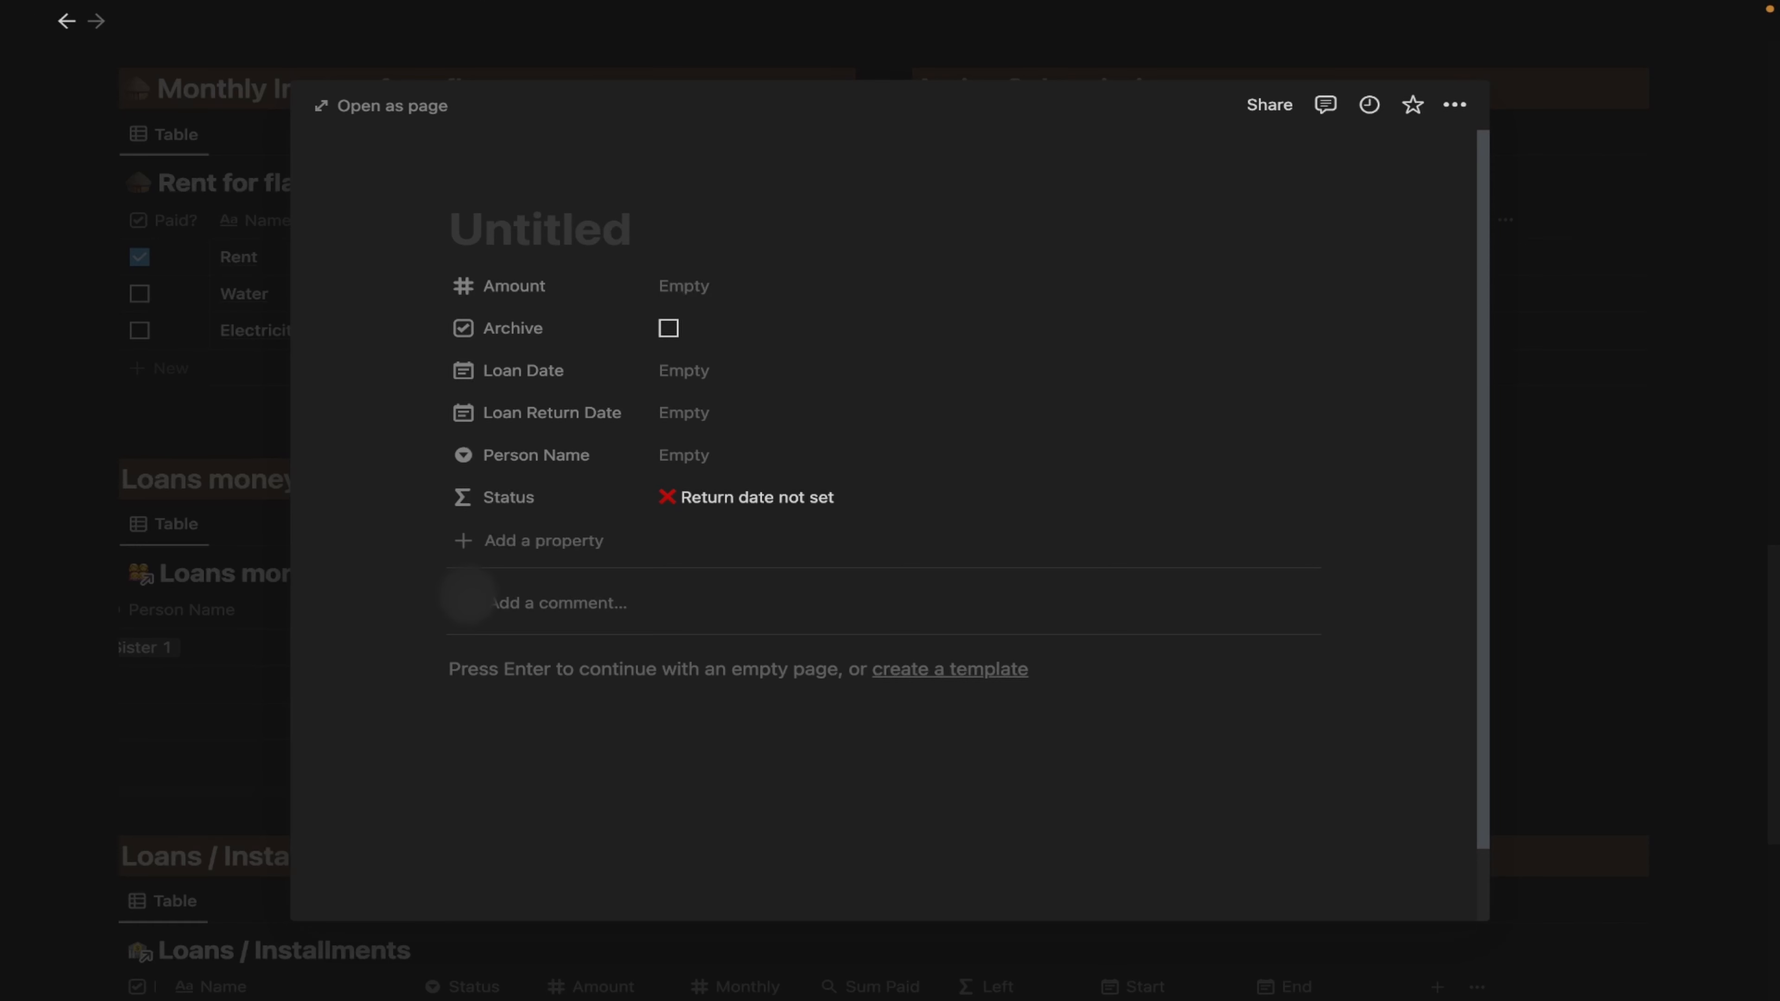
type("Mom")
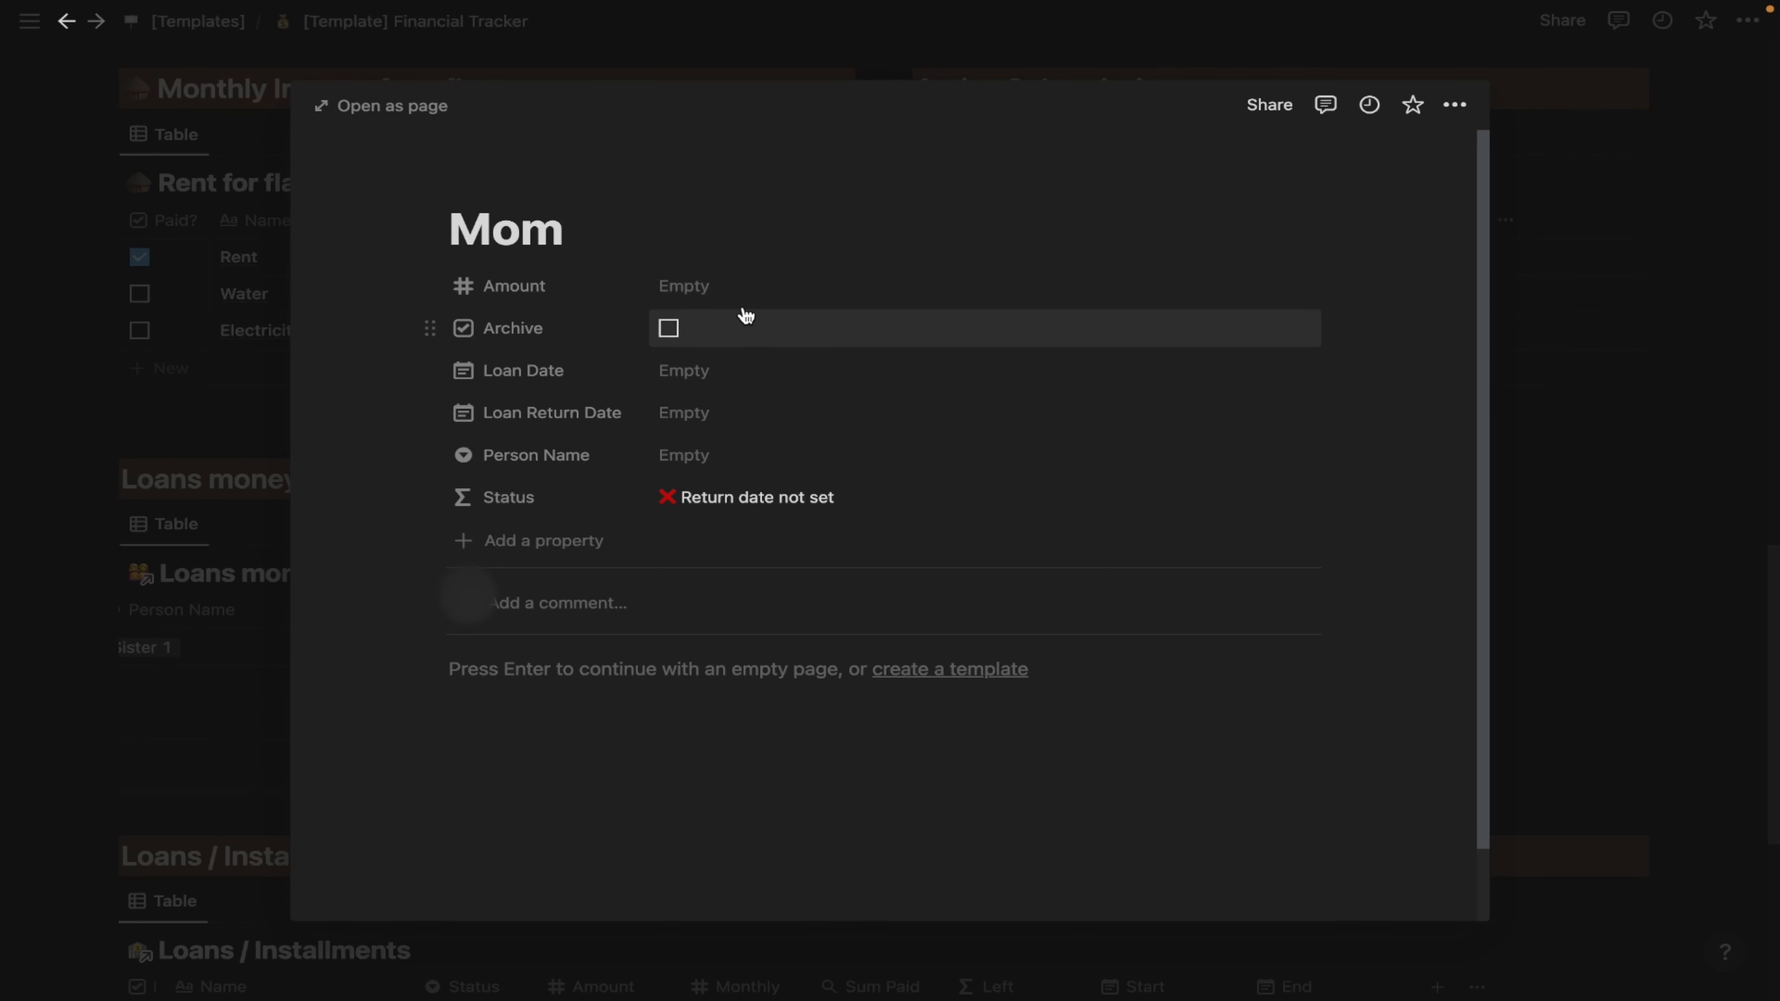
Set the Mom loan's Amount to 100 PLN, Loan Date to May 24, 2022 and Loan Return Date to June 3, 2022.
left_click(707, 284)
type("100")
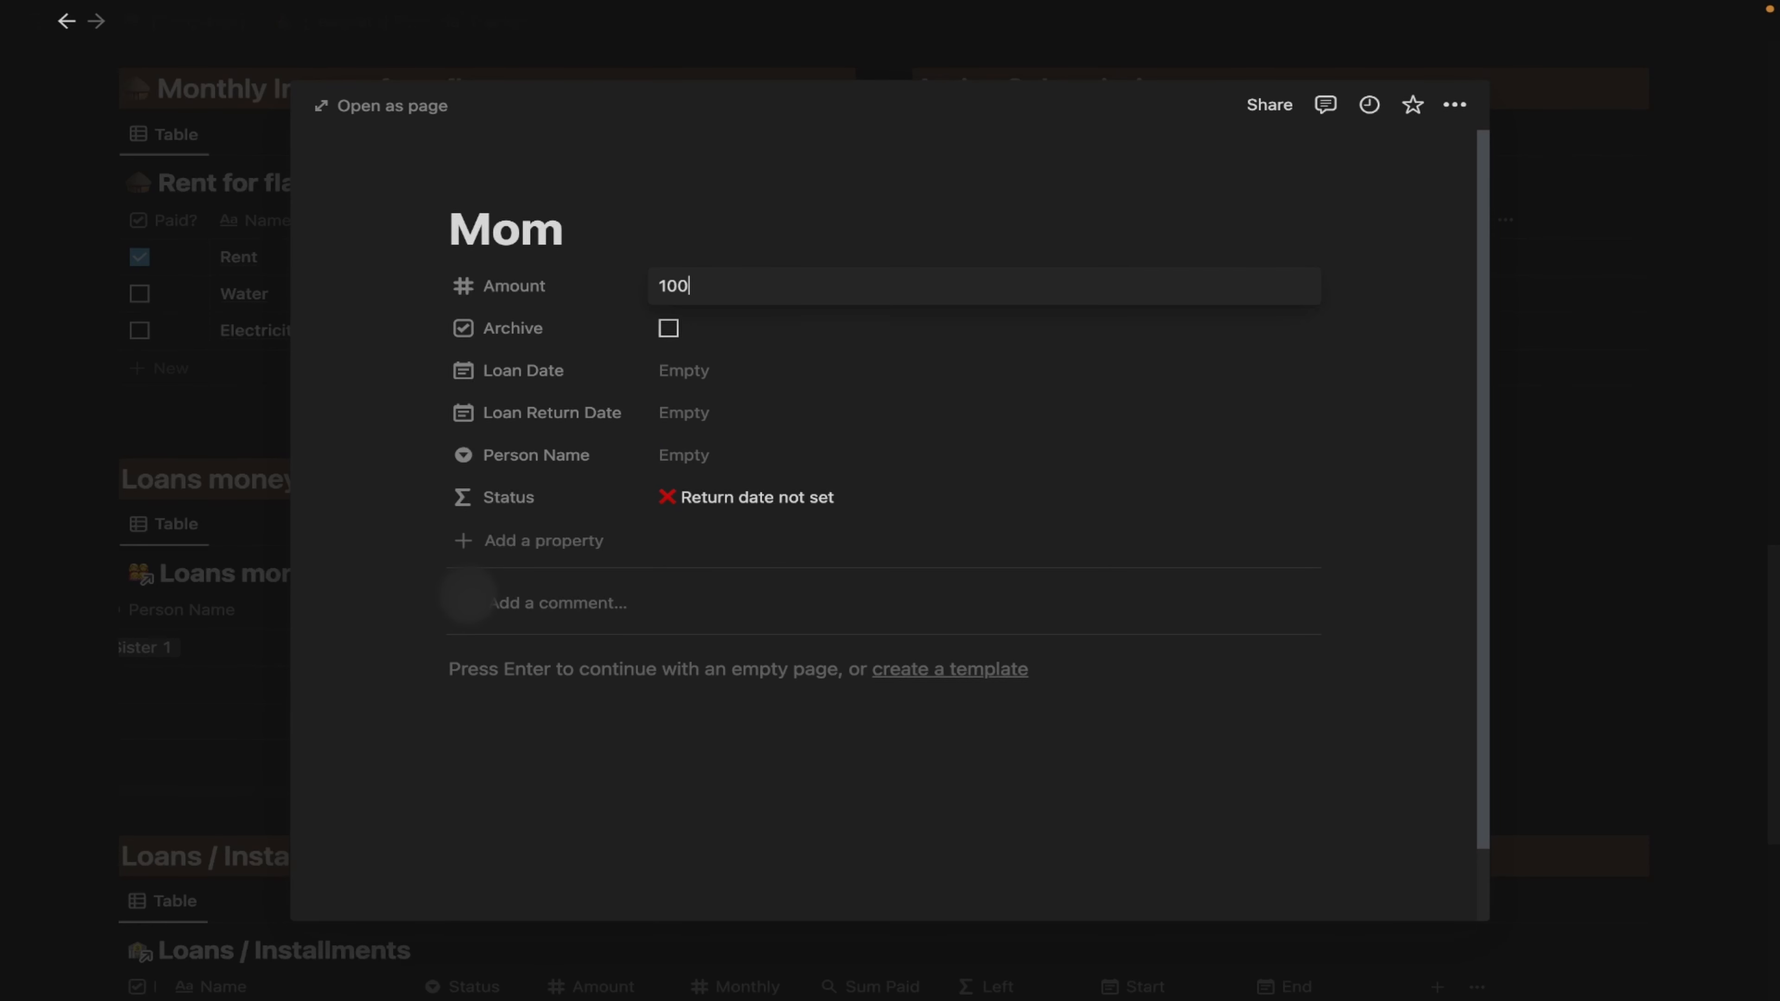
key("Return")
left_click(685, 371)
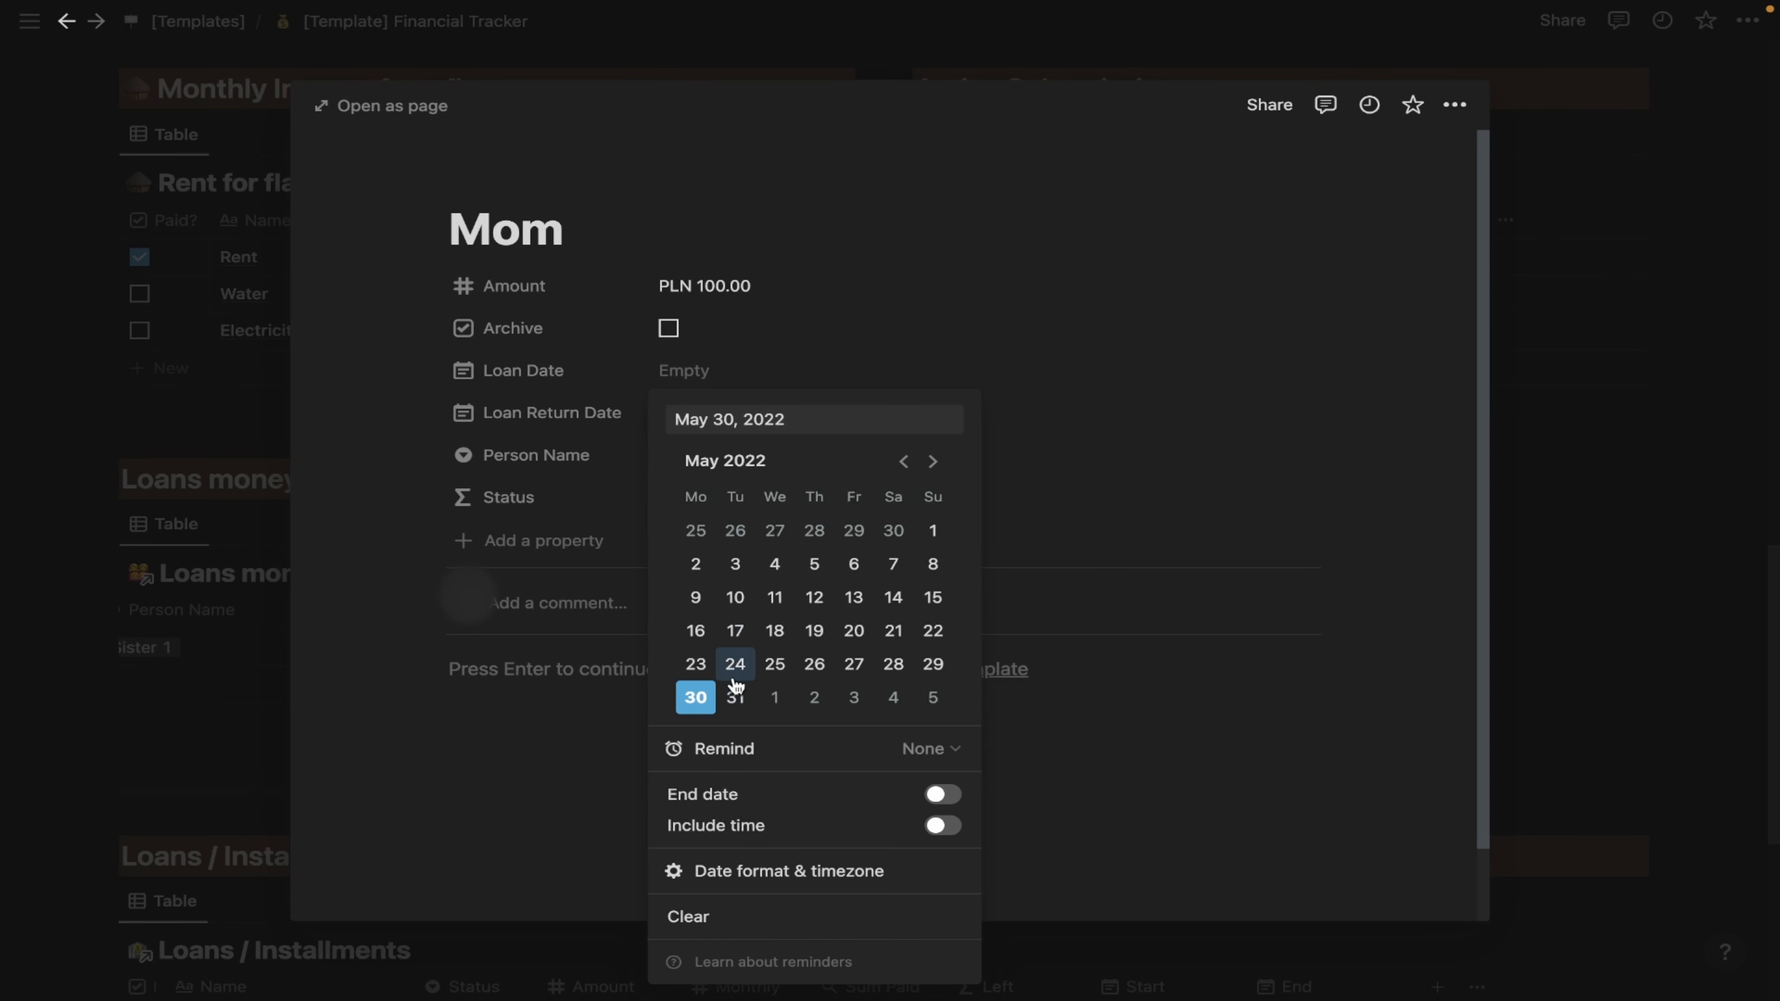
left_click(735, 664)
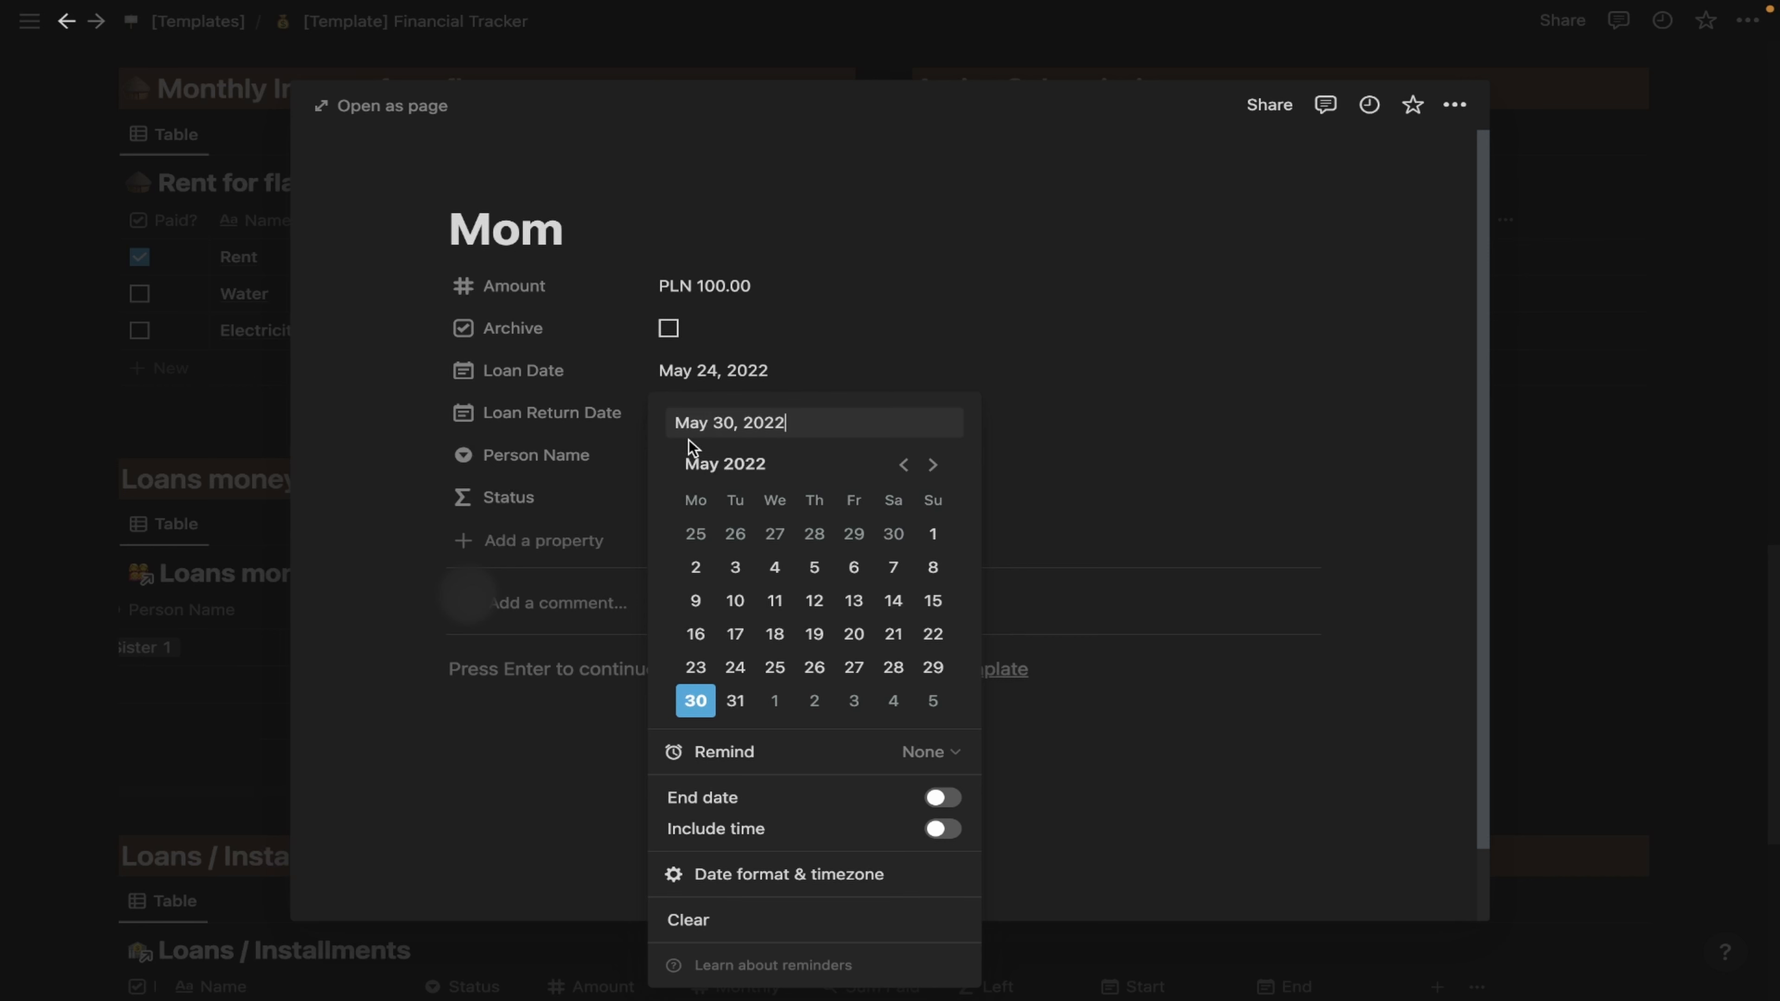
left_click(853, 700)
left_click(1049, 509)
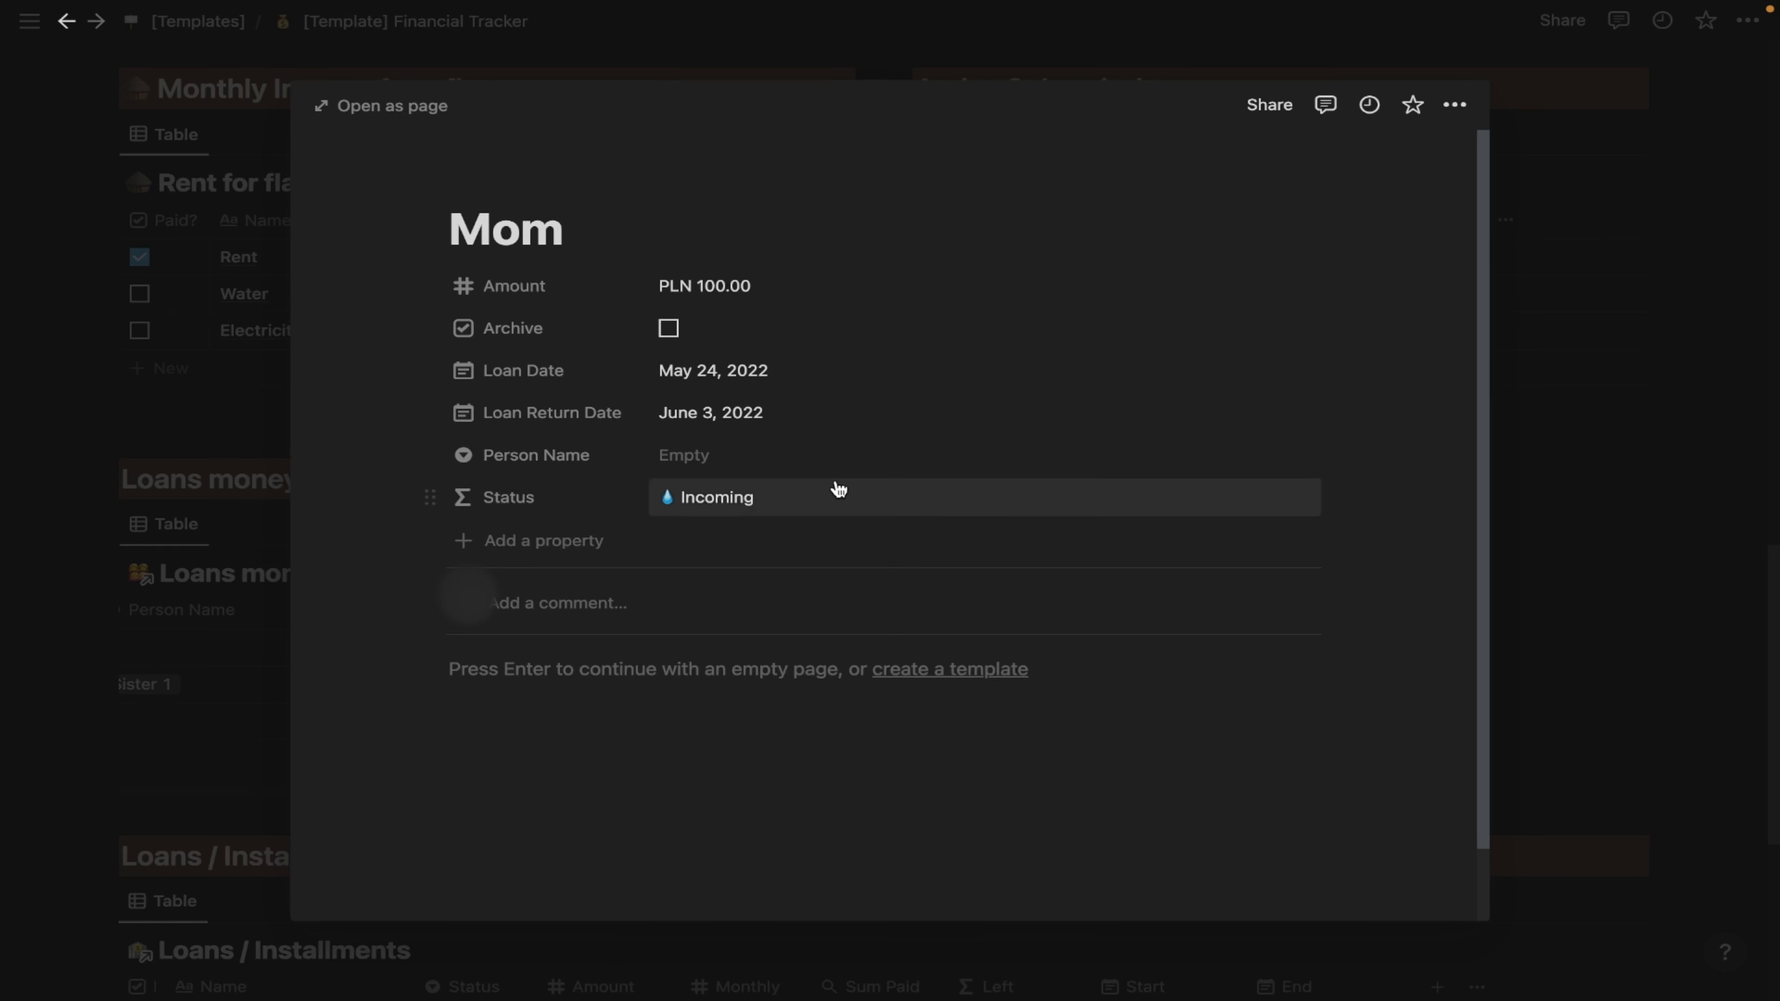
Create the Person Name option "Mom" for the Mom loan and close the entry.
left_click(726, 455)
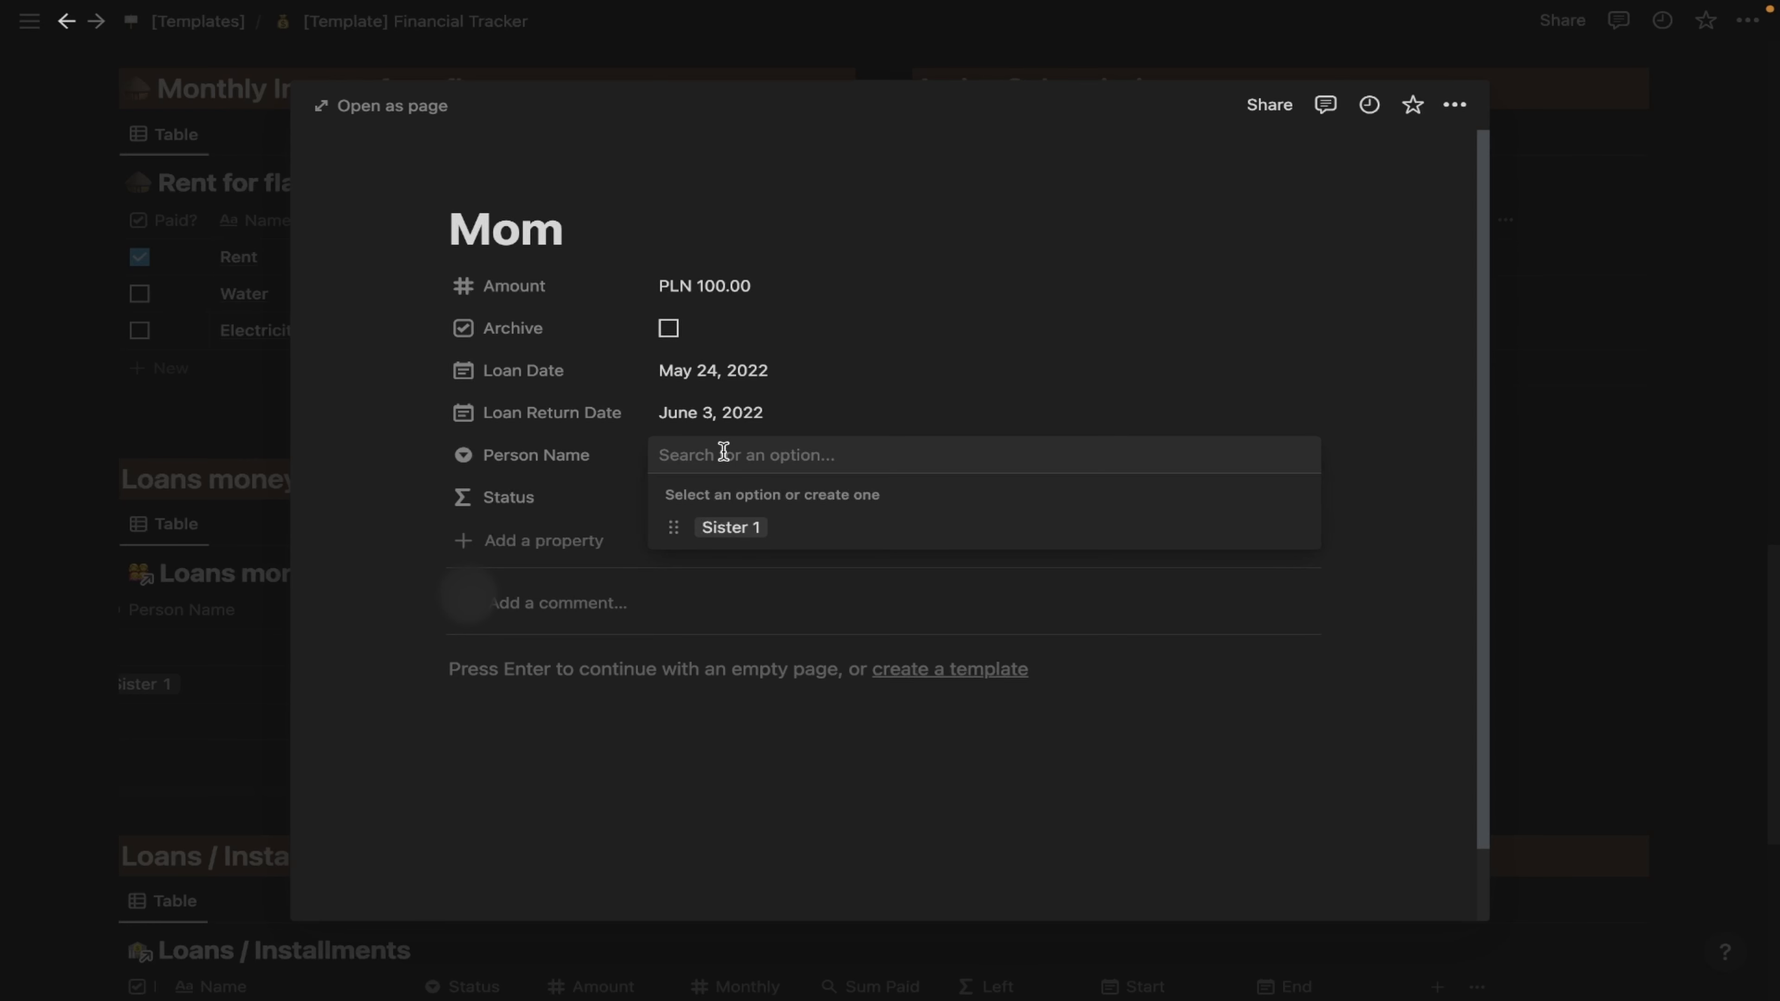
type("Mom")
left_click(852, 544)
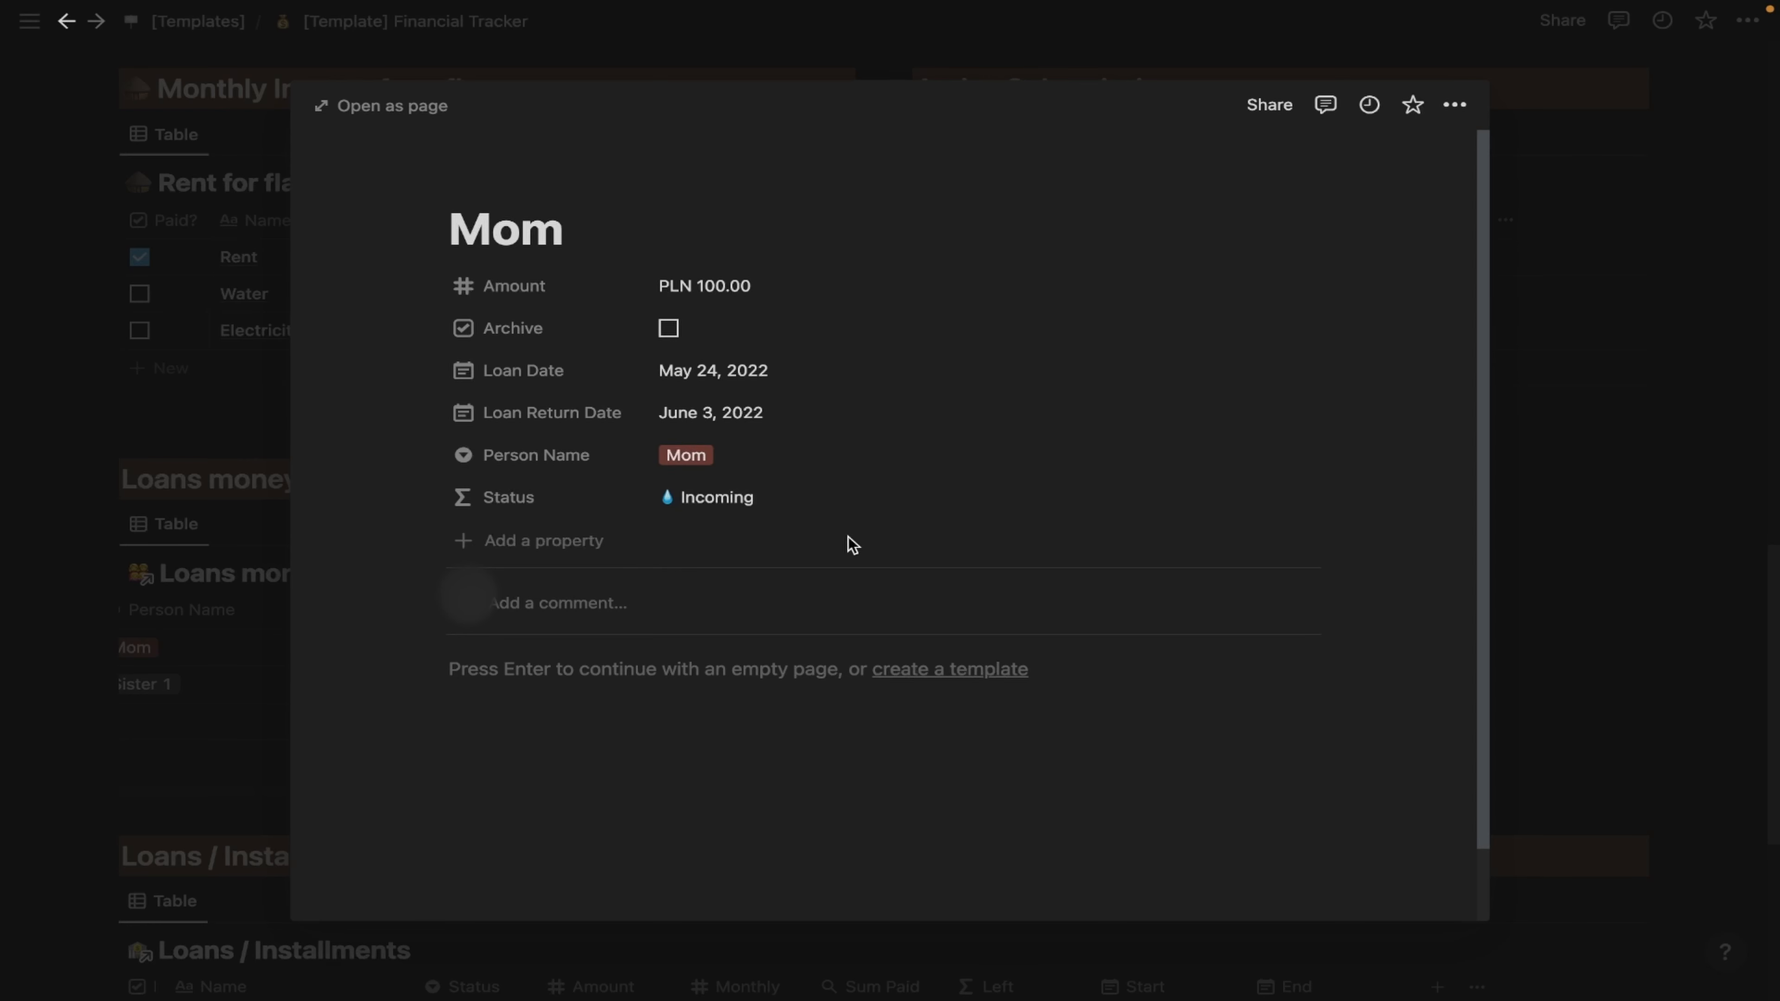
left_click(1594, 504)
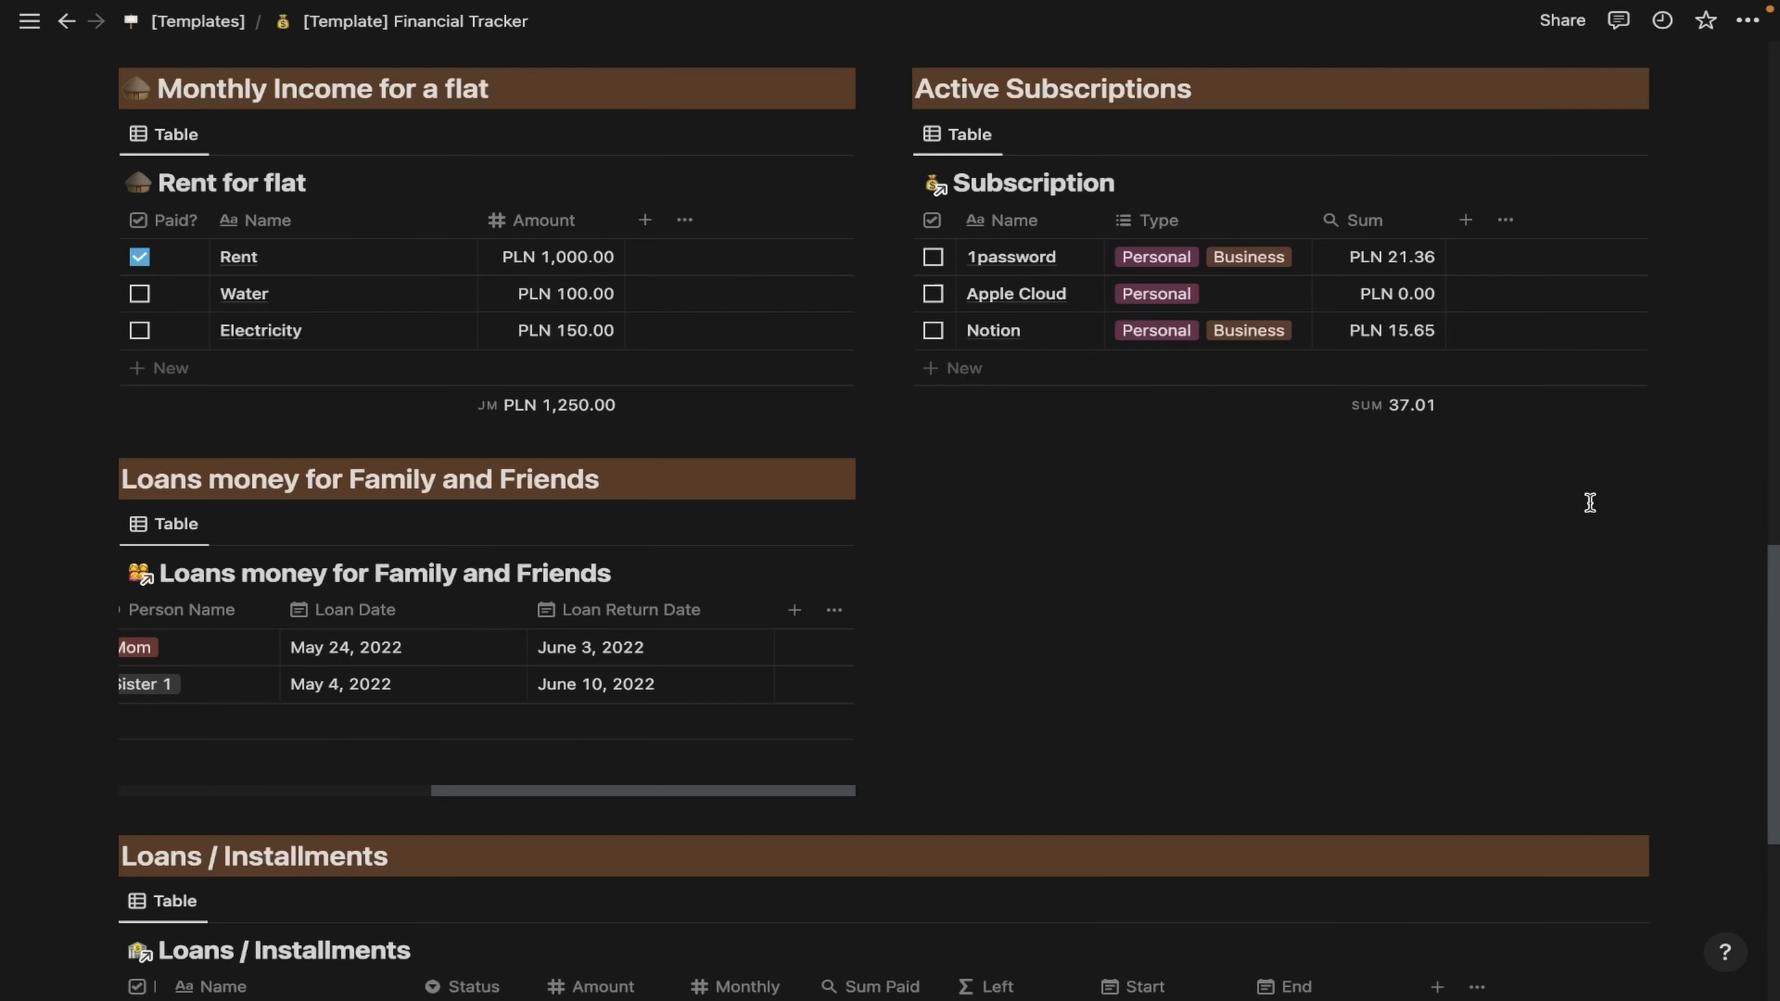
Archive the Sister (for new laptop) loan in Loans money for Family and Friends.
left_click_drag(595, 790, 250, 774)
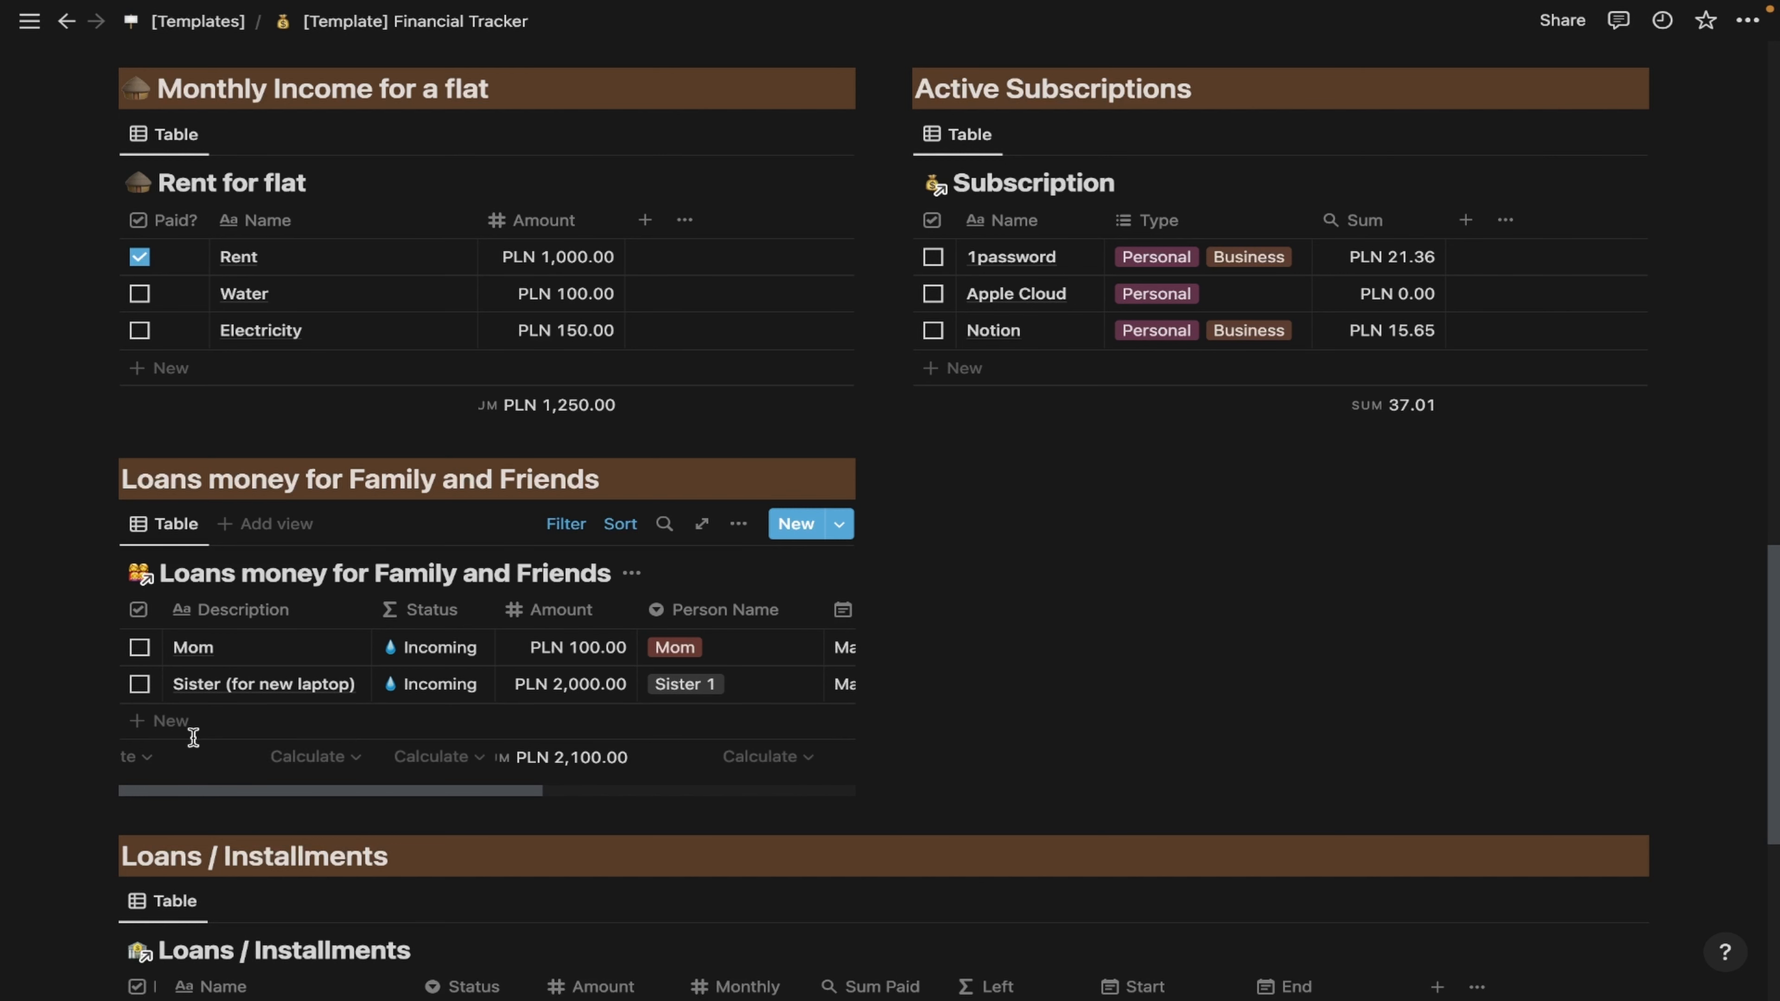
left_click(141, 688)
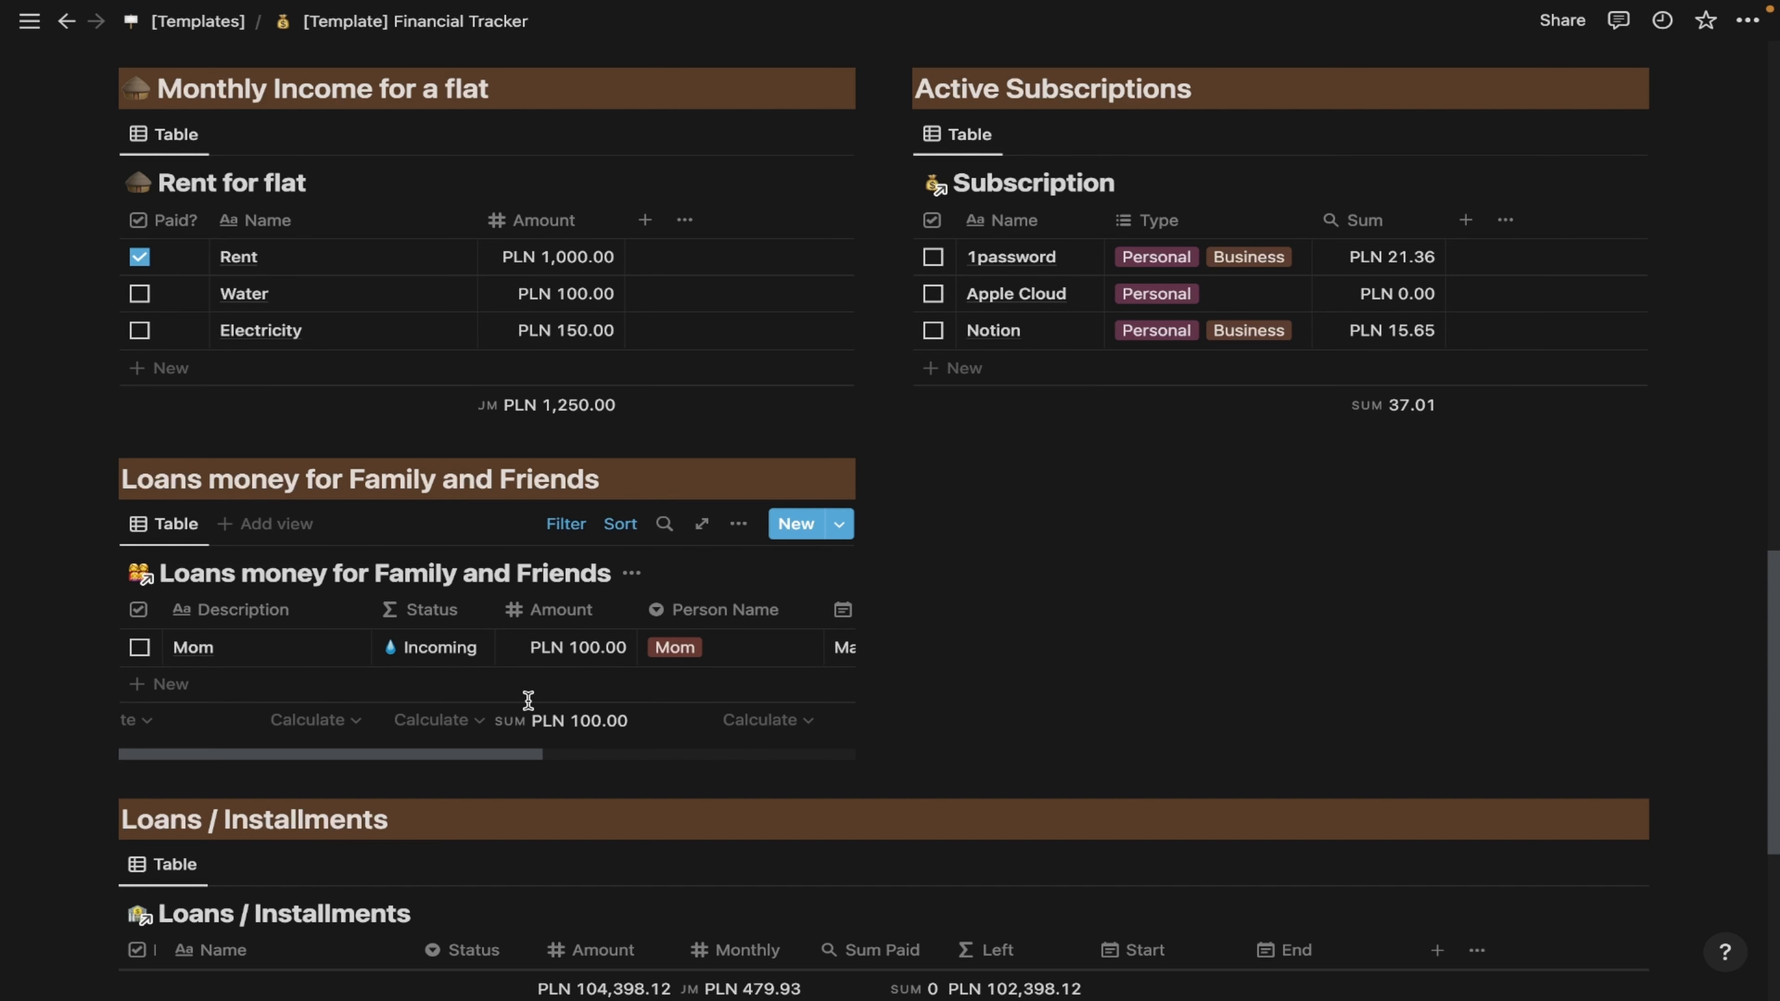
scroll(543, 681, "up", 15)
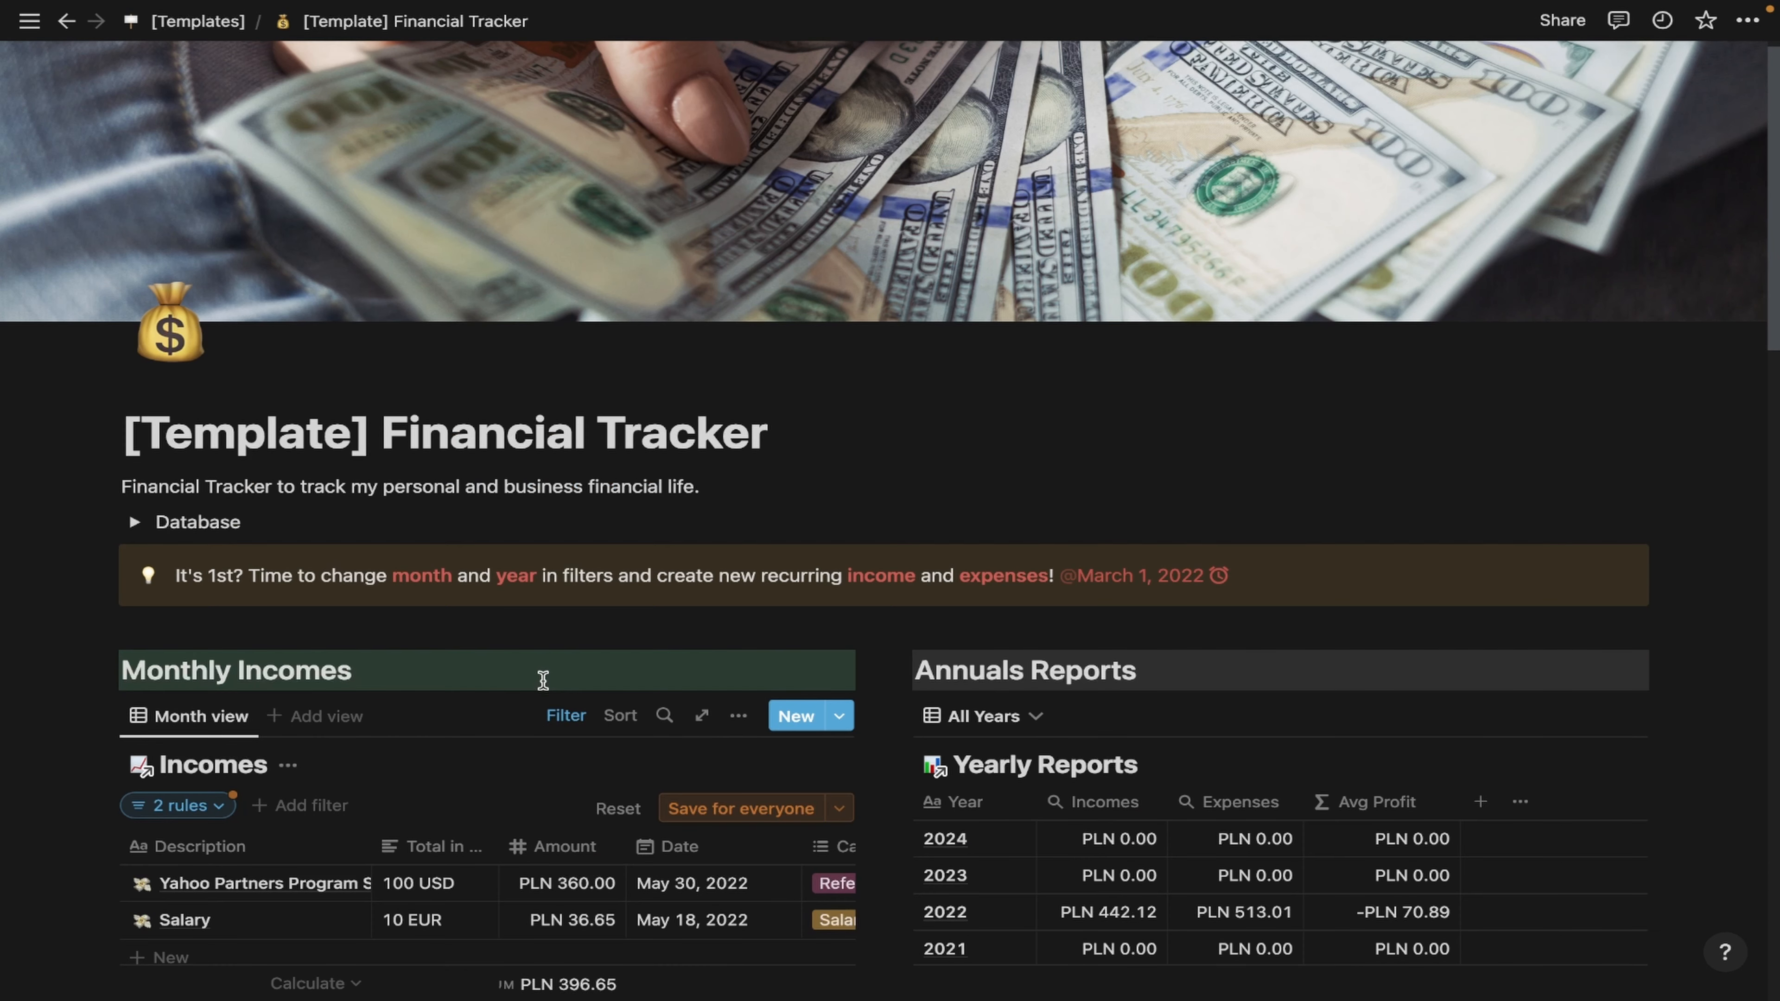